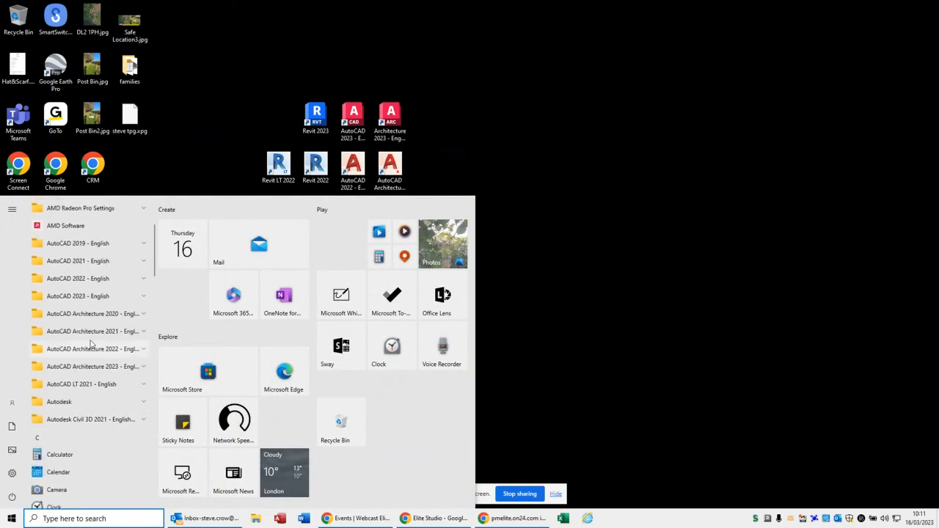
# - Reset AutoCAD 2023 to its default settings without backing up the custom settings
pyautogui.click(64, 344)
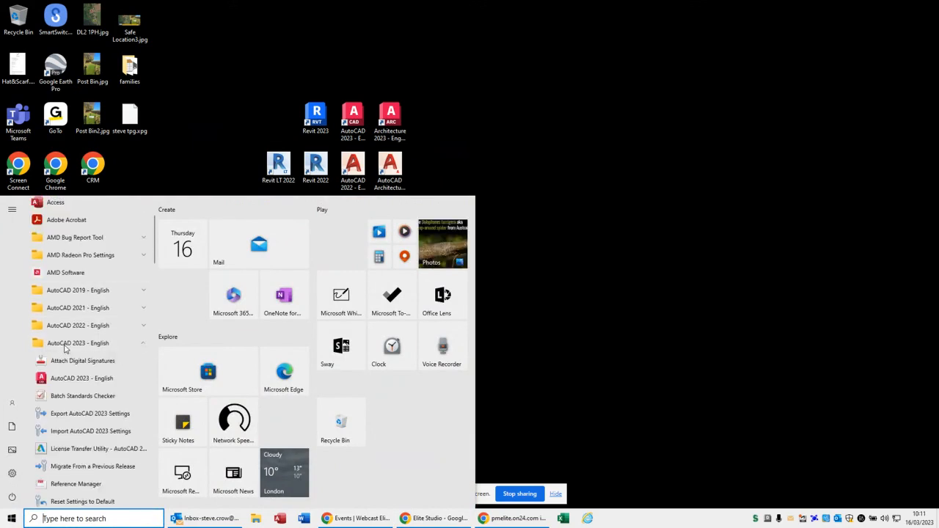
pyautogui.scroll(-3, 86, 405)
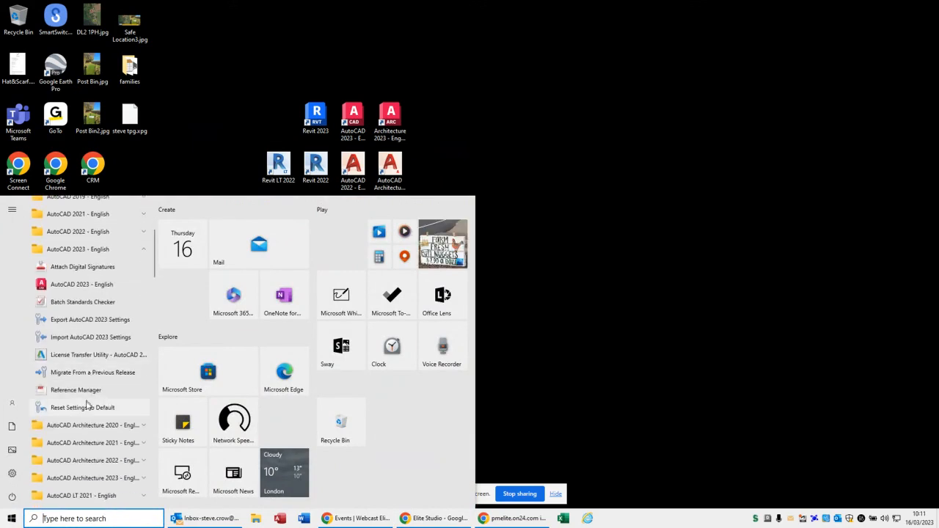
pyautogui.click(85, 408)
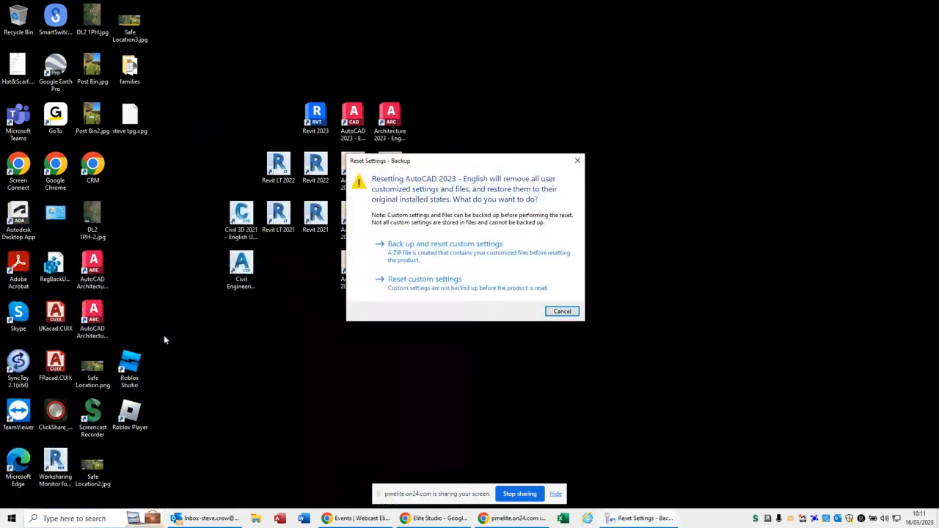
pyautogui.click(402, 288)
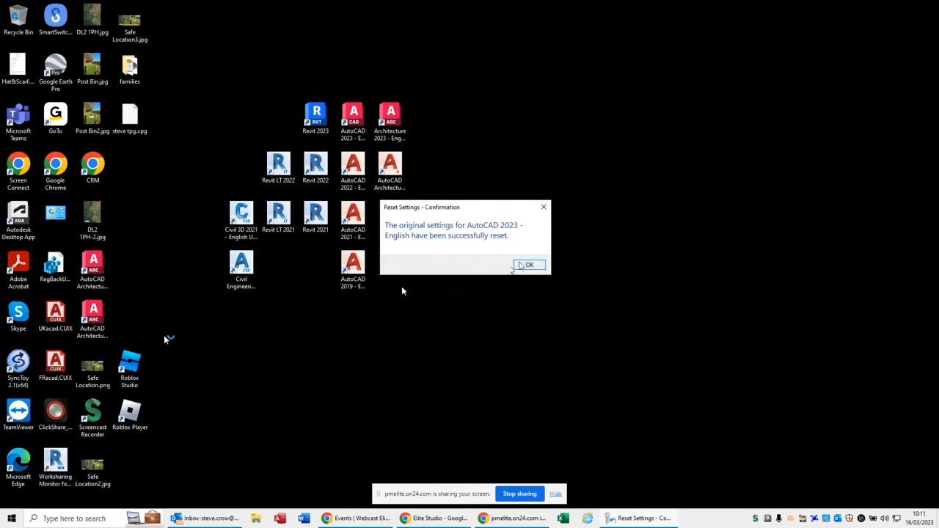
pyautogui.click(529, 266)
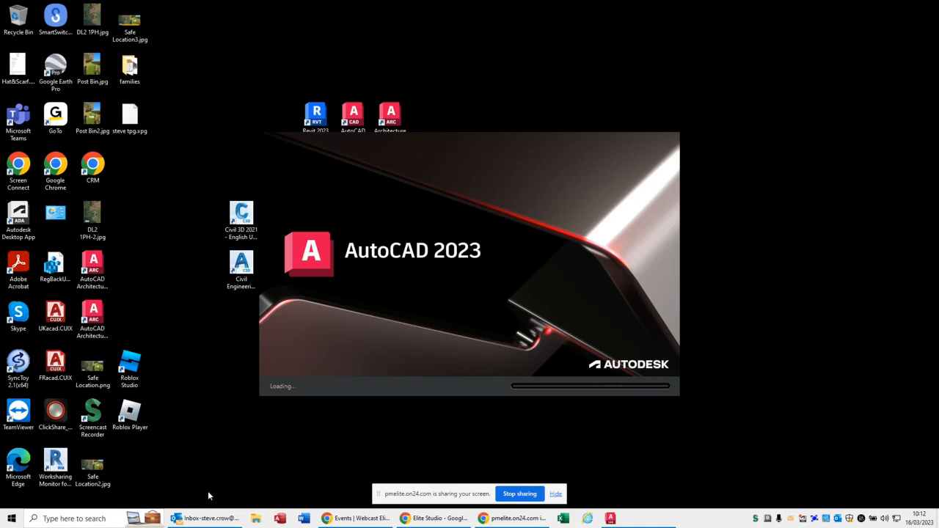
pyautogui.click(207, 519)
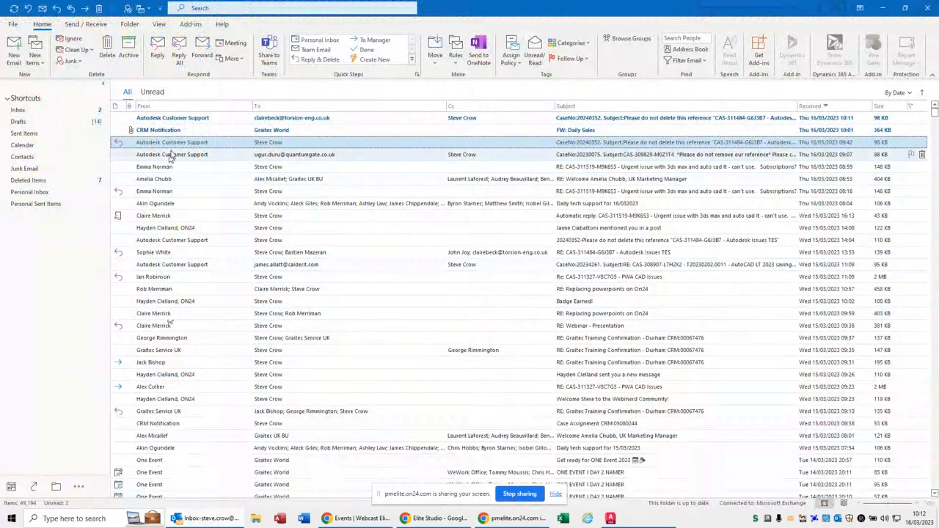
pyautogui.click(883, 7)
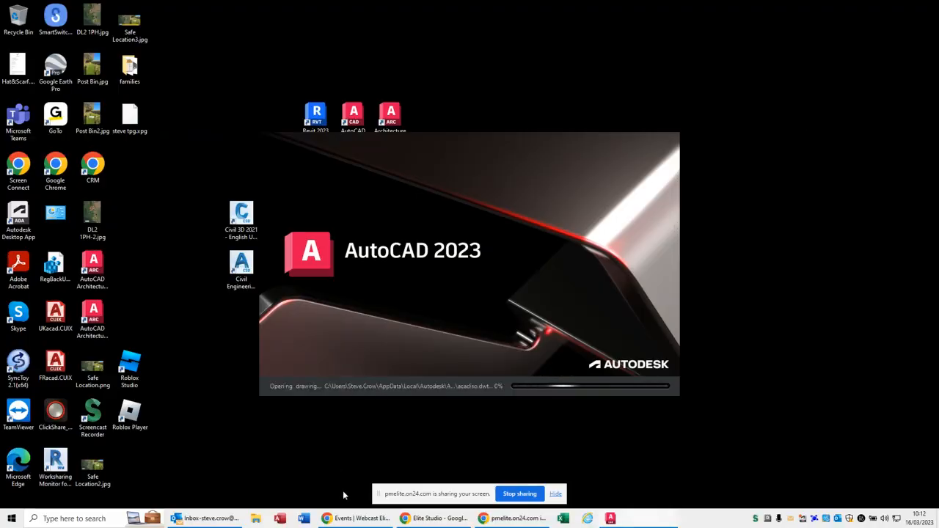
pyautogui.click(224, 520)
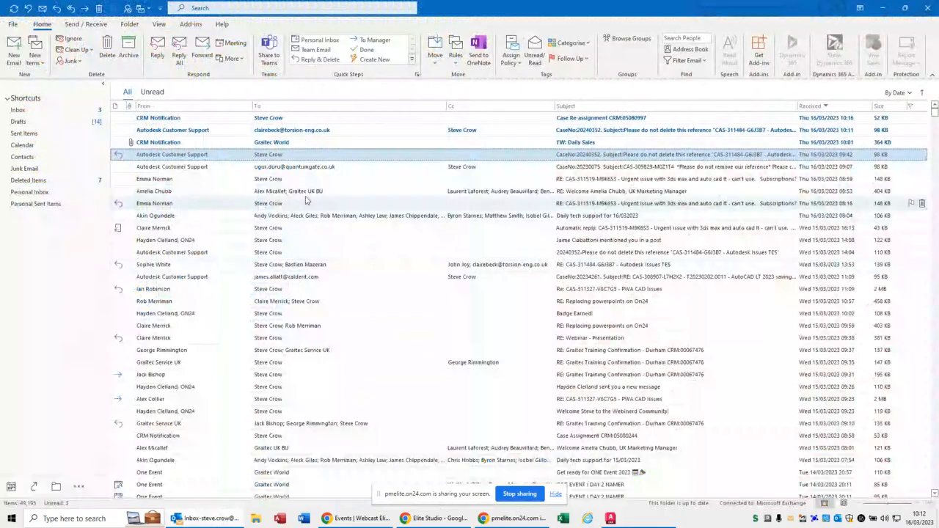
pyautogui.click(883, 8)
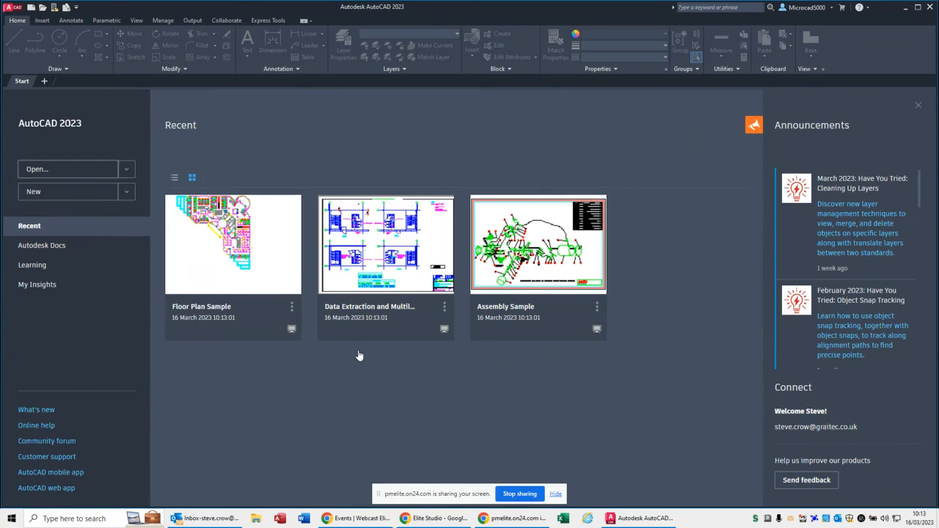
# - Browse to the Data\Webinar folder on drive C: for opening a drawing and add Webinar 11 Layers to the places list
pyautogui.click(47, 173)
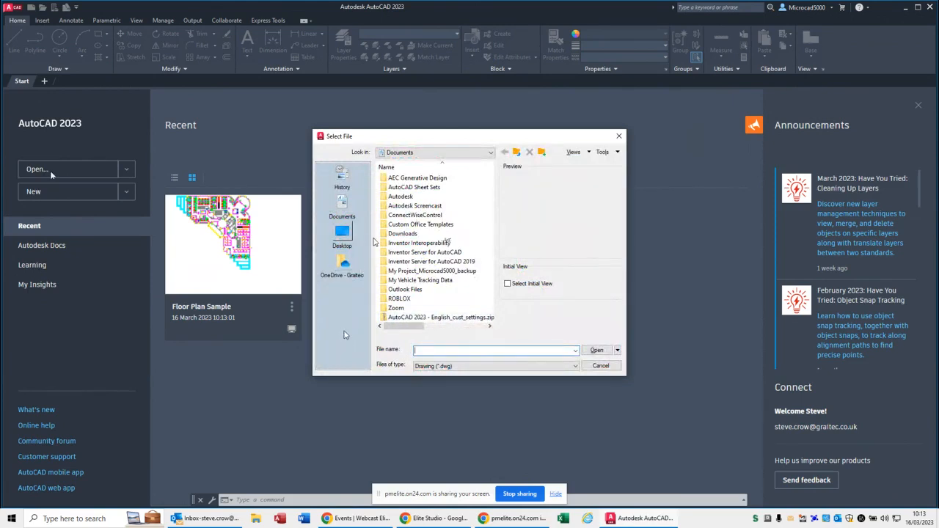
pyautogui.click(411, 153)
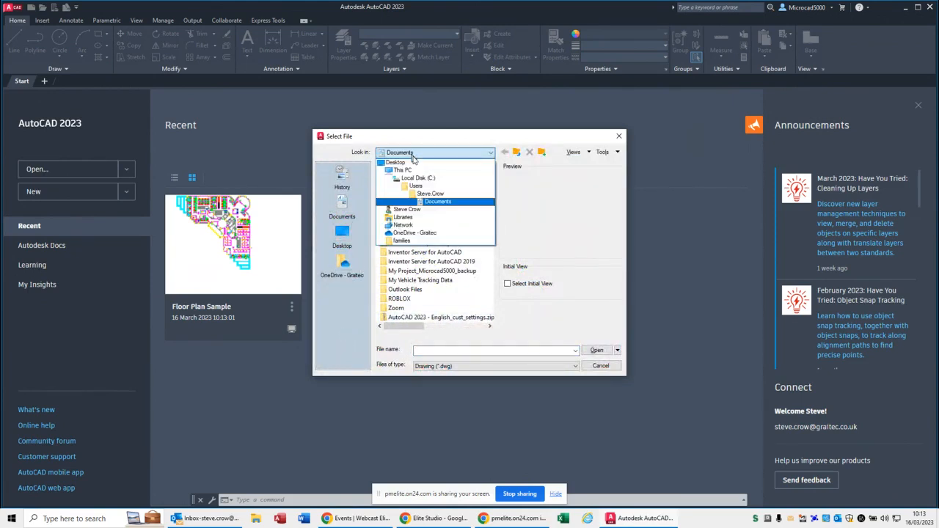
pyautogui.click(413, 185)
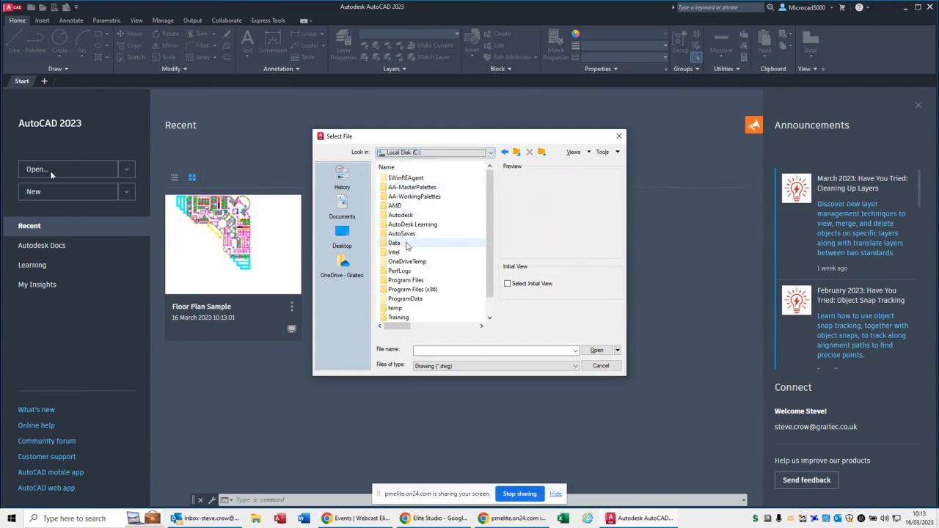
pyautogui.doubleClick(406, 244)
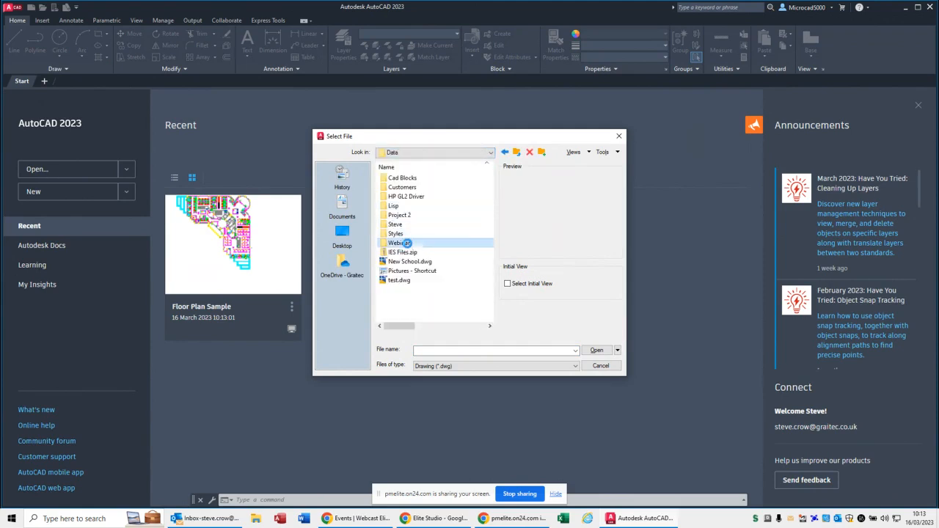
pyautogui.doubleClick(409, 246)
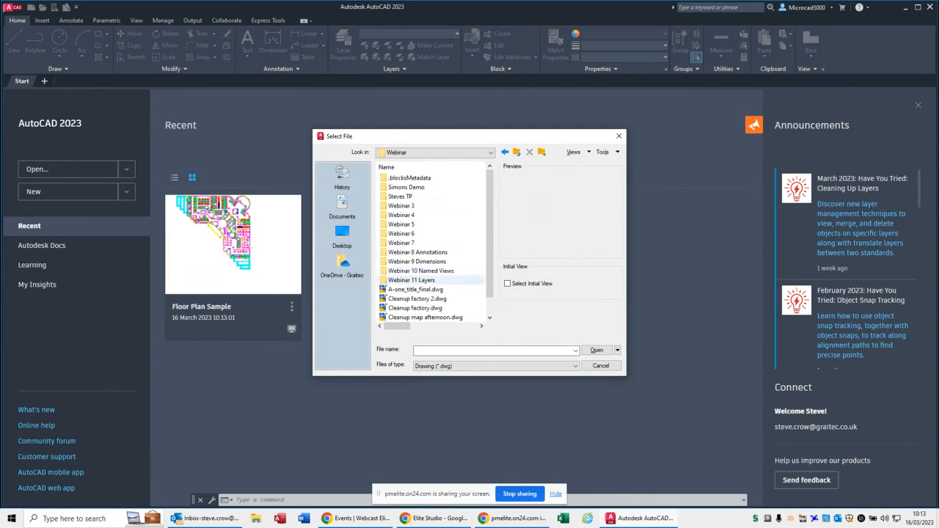
pyautogui.moveTo(406, 283); pyautogui.dragTo(336, 306)
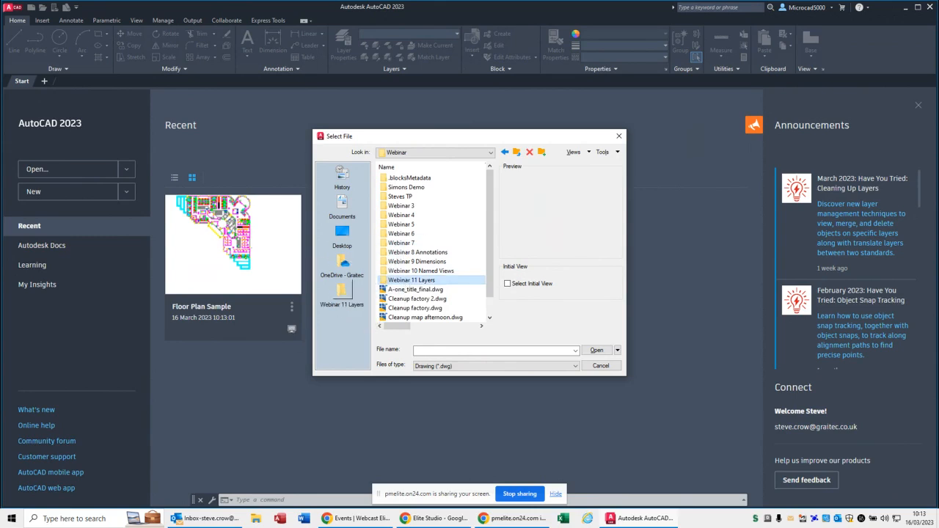
# - Open the drawing Building Rock-M.dwg from the Webinar 11 Layers folder shortcut
pyautogui.click(338, 305)
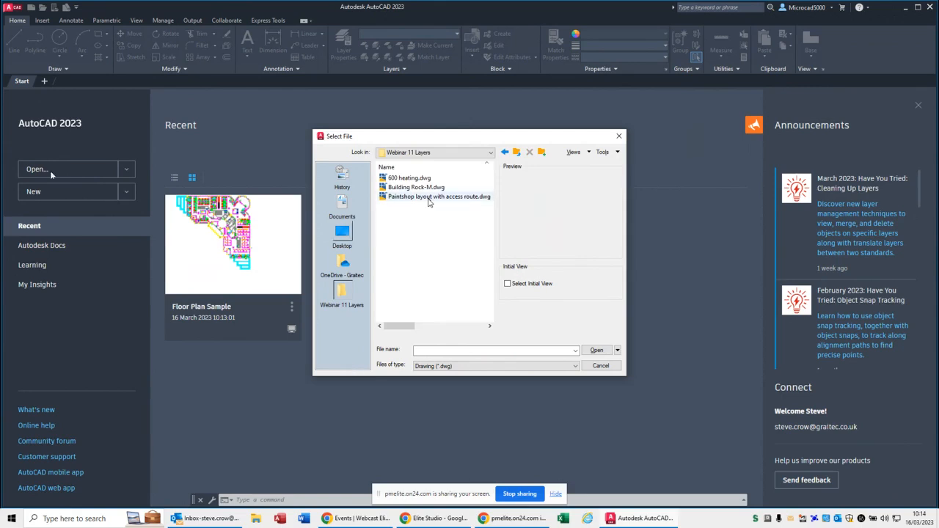
pyautogui.click(415, 188)
pyautogui.click(597, 351)
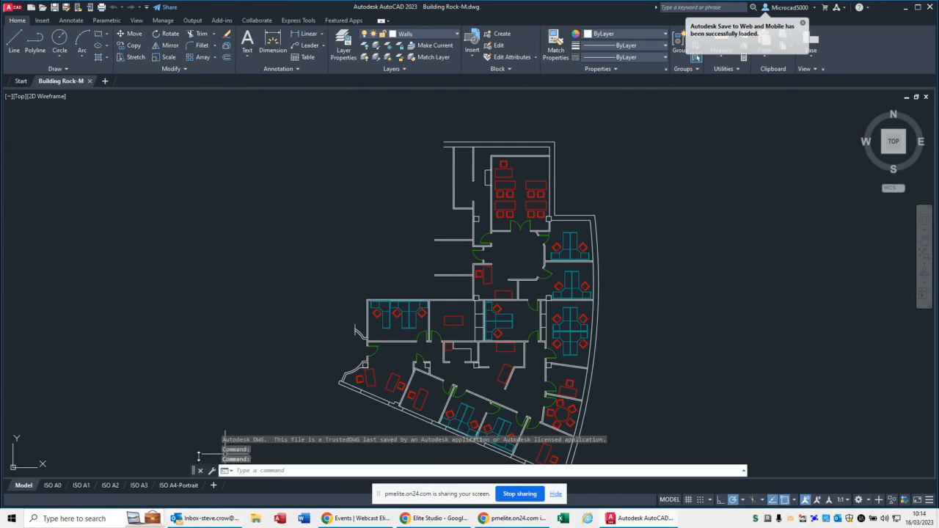
# - Dock the floating command line beneath the drawing area
pyautogui.moveTo(195, 470)
pyautogui.mouseDown()
pyautogui.moveTo(164, 310)
pyautogui.moveTo(201, 471)
pyautogui.mouseUp()
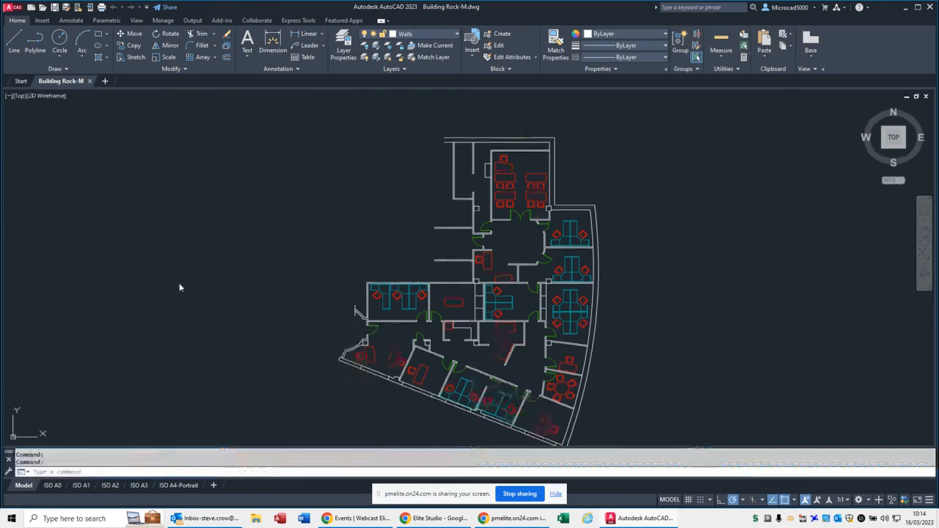
pyautogui.click(459, 460)
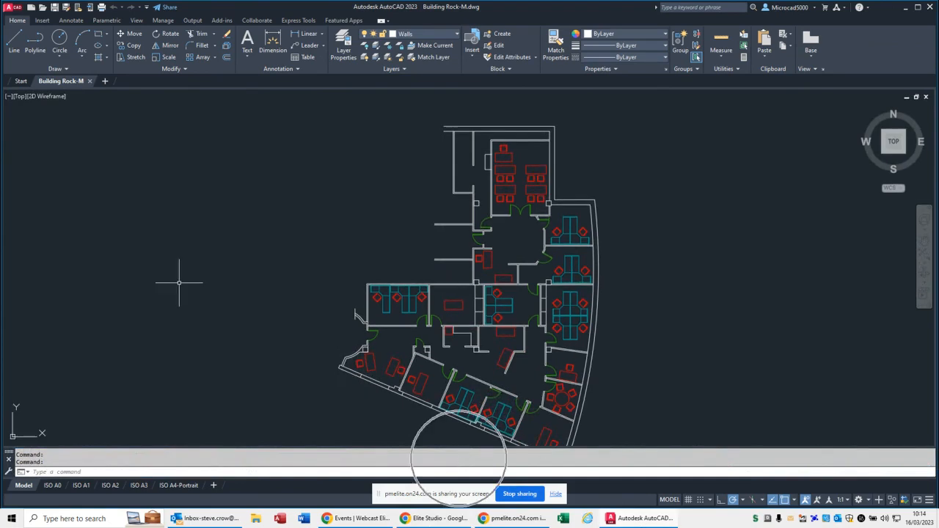
# - Set the interface color theme to Light in the display options
pyautogui.rightClick(458, 461)
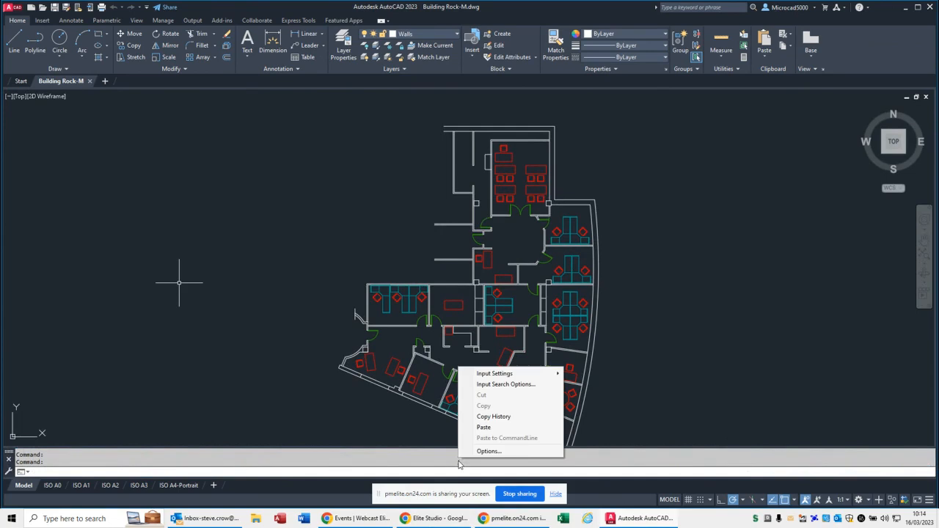
pyautogui.click(488, 450)
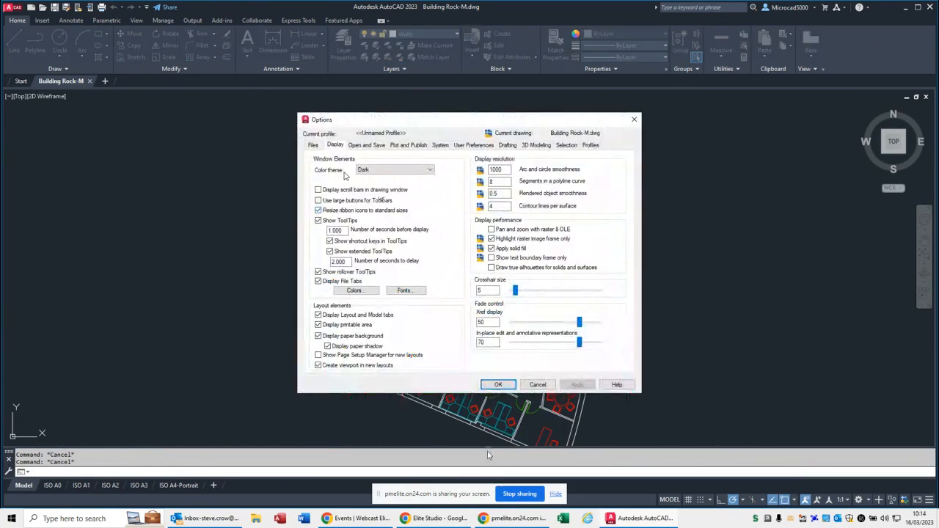
pyautogui.click(370, 169)
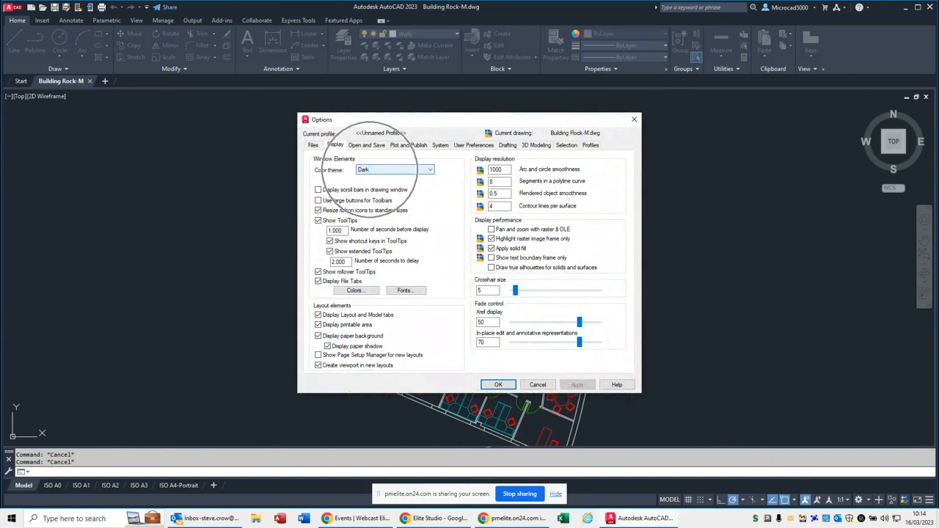
pyautogui.click(370, 169)
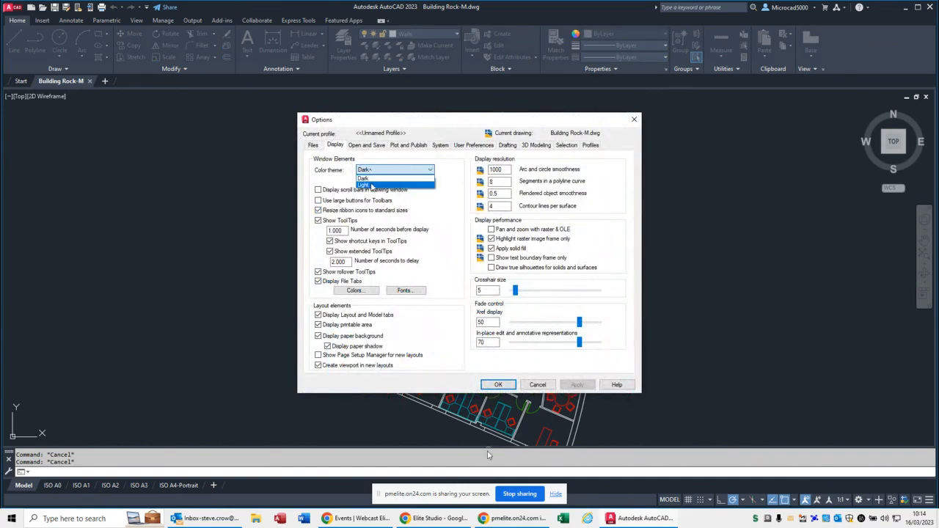
pyautogui.click(371, 185)
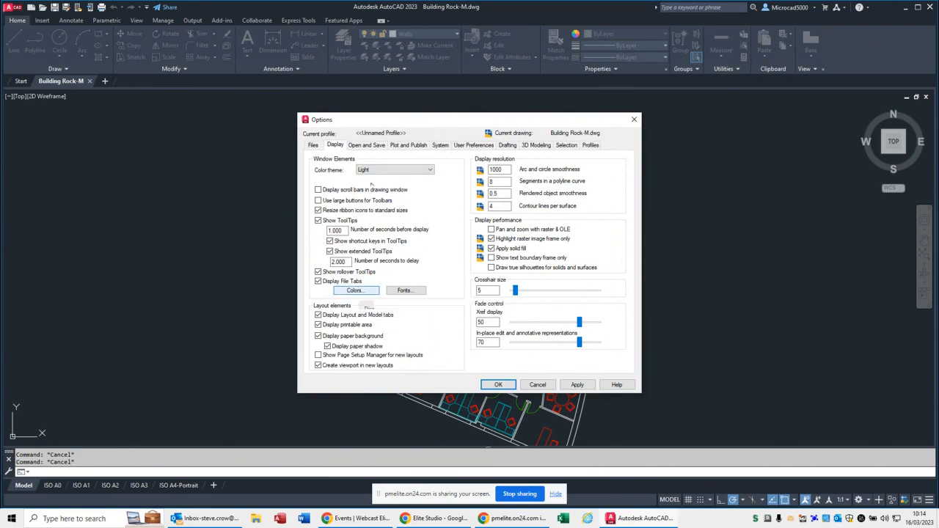
# - Set the 2D model space uniform background color to White and apply the display options
pyautogui.click(356, 291)
pyautogui.click(547, 152)
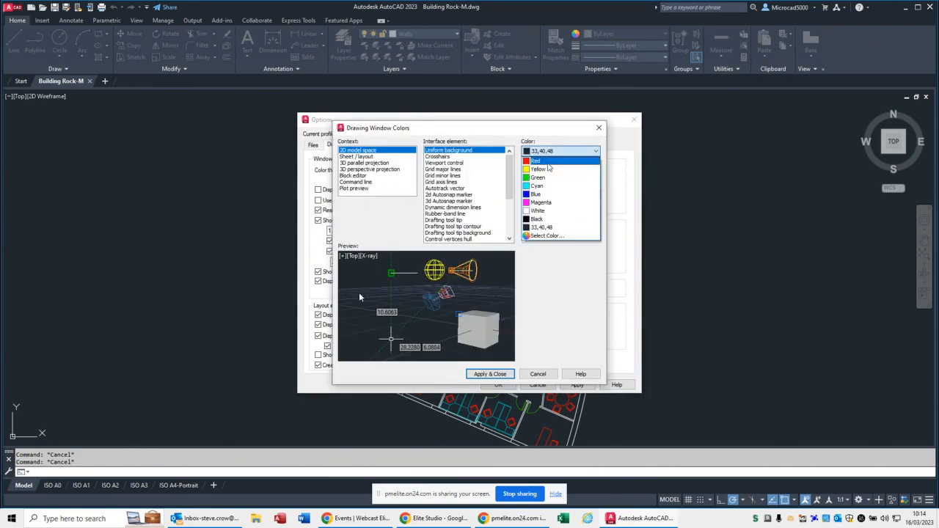
pyautogui.click(543, 213)
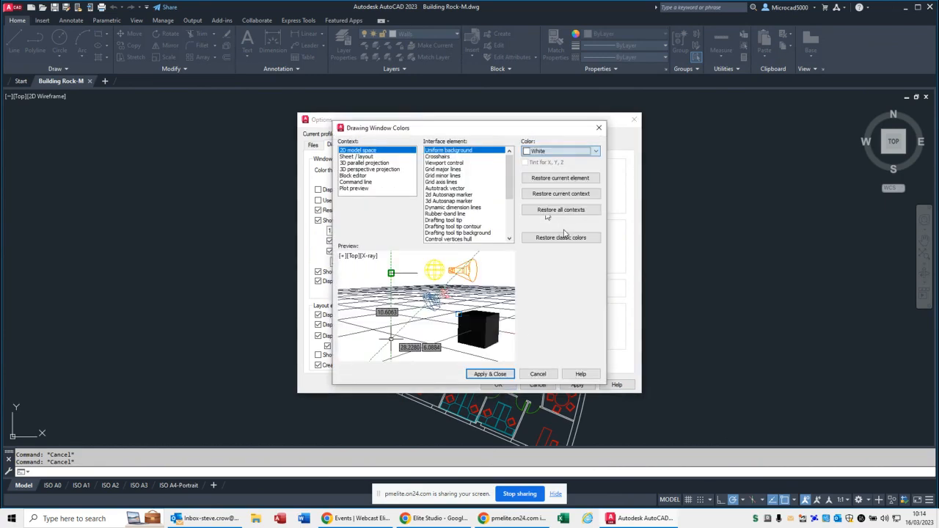
pyautogui.click(490, 374)
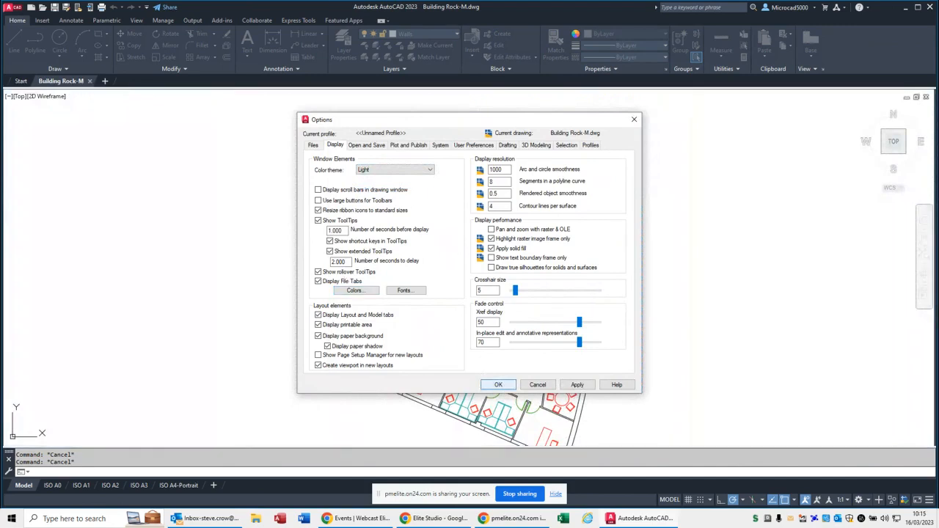
pyautogui.press('Return')
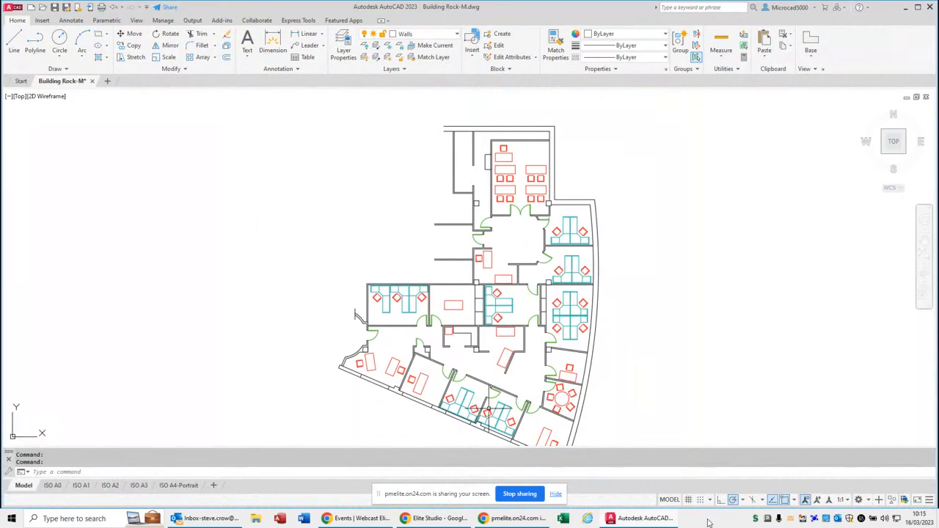
# - Hide the screen-sharing notice that covers the status bar
pyautogui.press('ctrl')
pyautogui.click(560, 496)
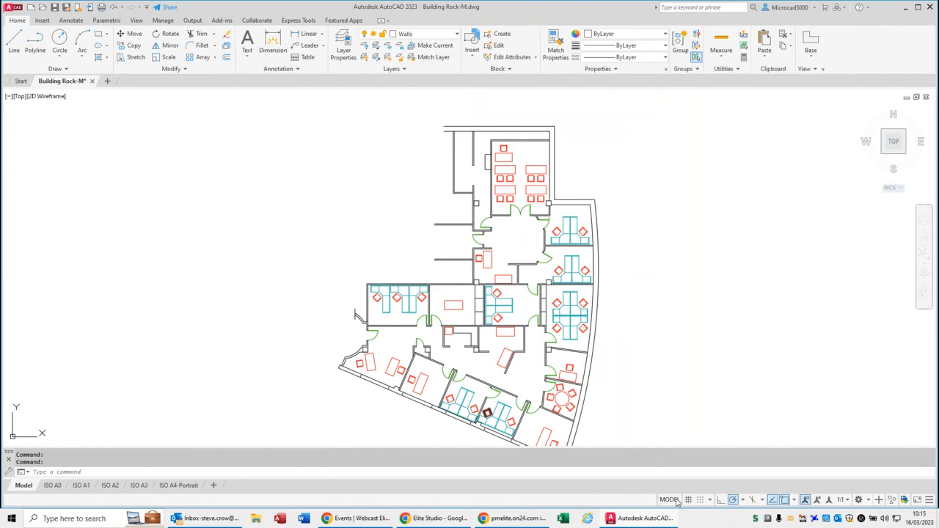
pyautogui.click(577, 502)
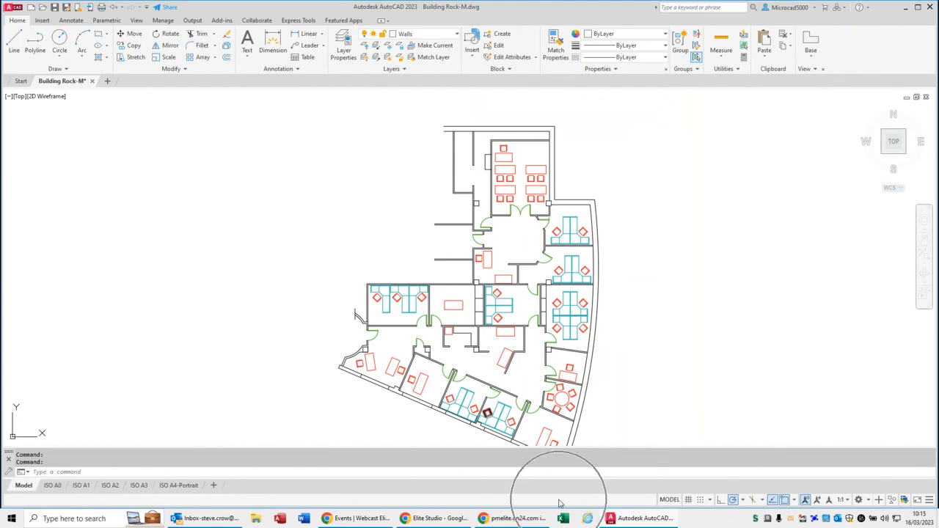
# - Add Coordinates, Infer Constraints, Dynamic Input, LineWeight, Transparency, Selection Cycling and 3D Object Snap to the status bar
pyautogui.click(930, 501)
pyautogui.click(891, 109)
pyautogui.click(896, 164)
pyautogui.click(897, 177)
pyautogui.click(891, 255)
pyautogui.click(894, 269)
pyautogui.click(902, 284)
pyautogui.click(902, 298)
# - Add Dynamic UCS, Selection Filtering, Gizmo, Units, Quick Properties, Lock UI and Graphics Performance to the status bar
pyautogui.click(902, 312)
pyautogui.click(902, 323)
pyautogui.click(901, 335)
pyautogui.click(902, 415)
pyautogui.click(899, 430)
pyautogui.click(887, 444)
pyautogui.click(903, 473)
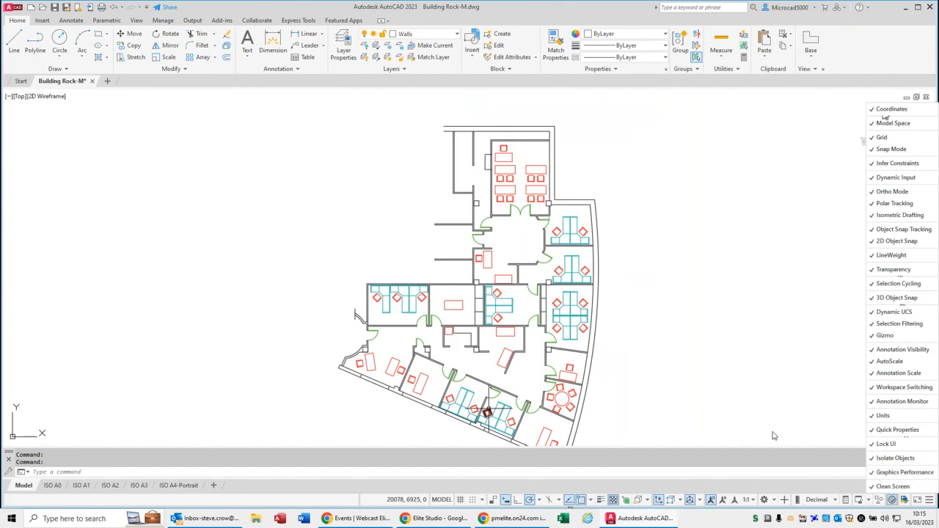
pyautogui.click(747, 397)
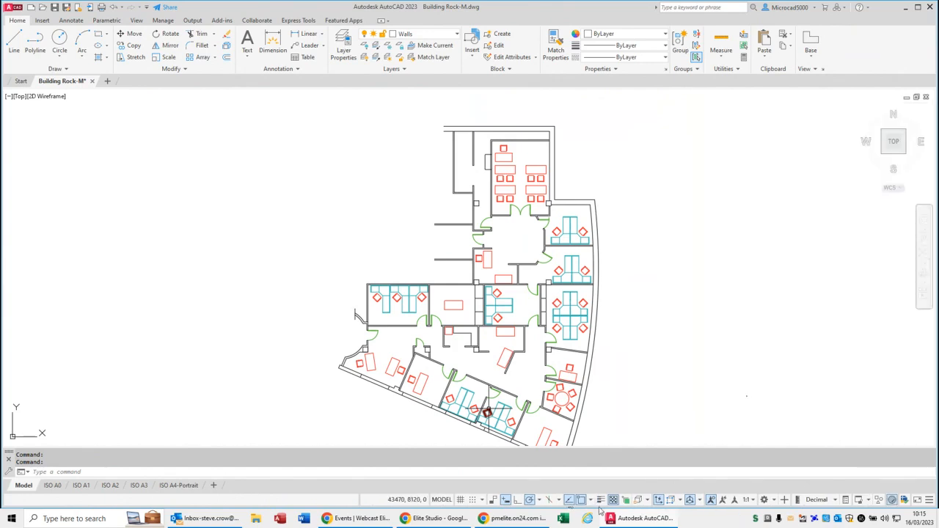
# - Turn off polar tracking, object snap tracking, object snap, transparency, dynamic UCS and annotation visibility
pyautogui.click(529, 500)
pyautogui.click(569, 500)
pyautogui.click(581, 499)
pyautogui.click(613, 500)
pyautogui.click(659, 499)
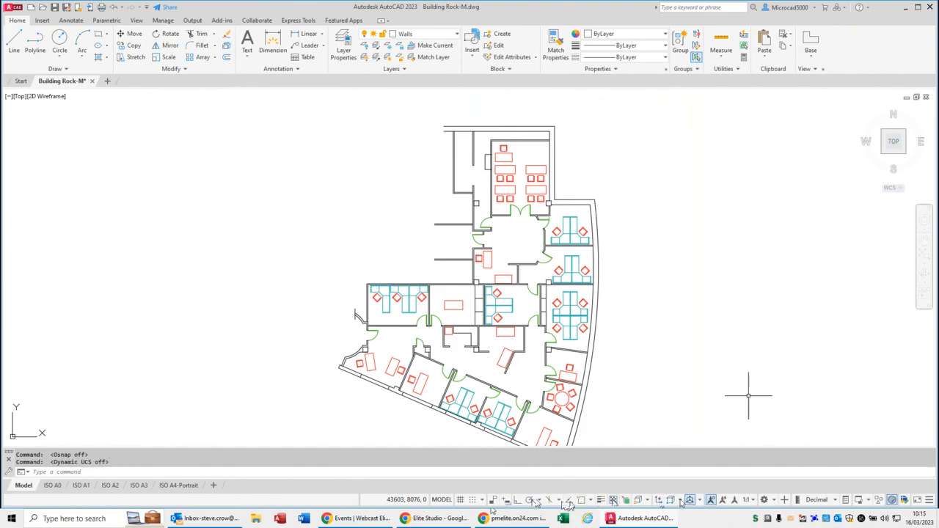
pyautogui.click(711, 500)
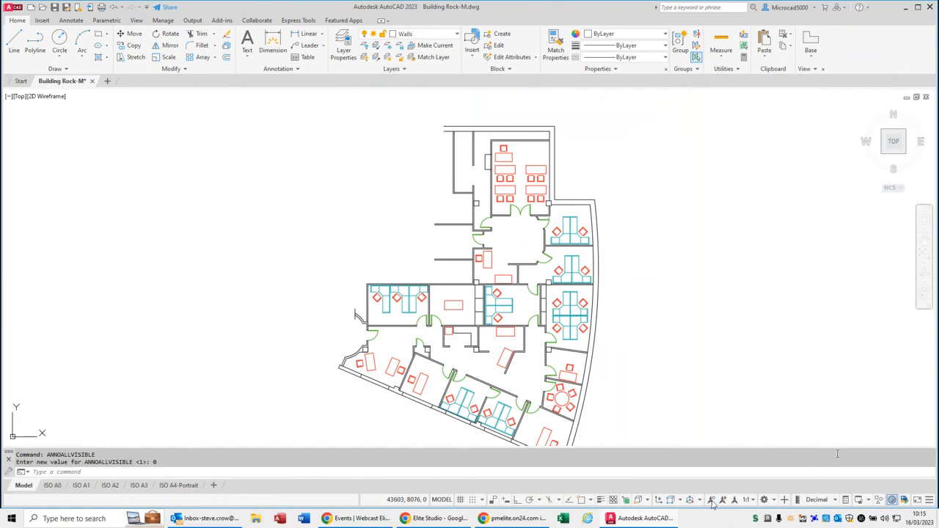
# - Turn off hardware acceleration in the graphics performance settings and accept the change
pyautogui.click(892, 501)
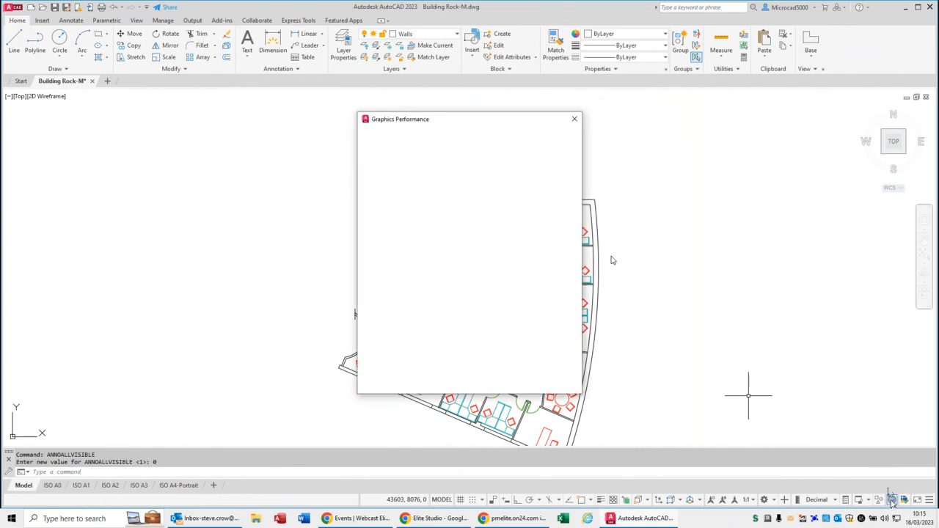
pyautogui.click(543, 183)
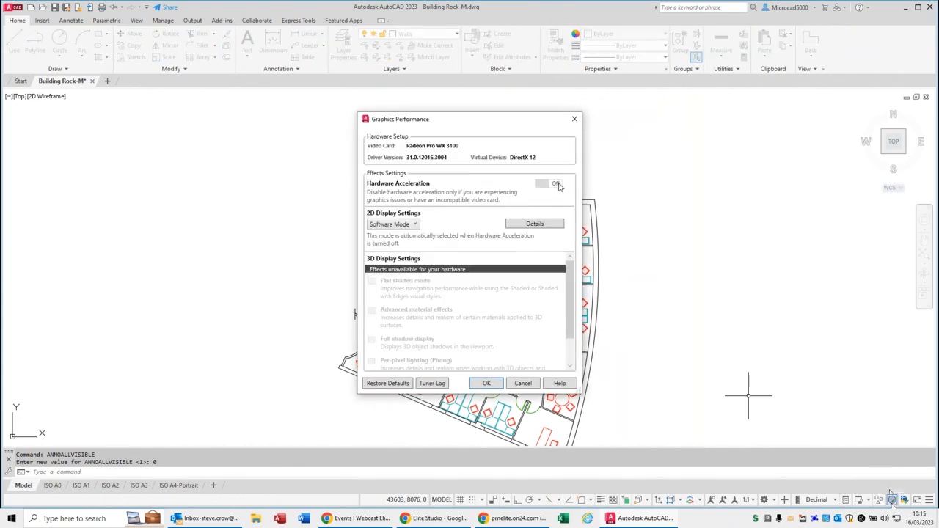
pyautogui.click(485, 384)
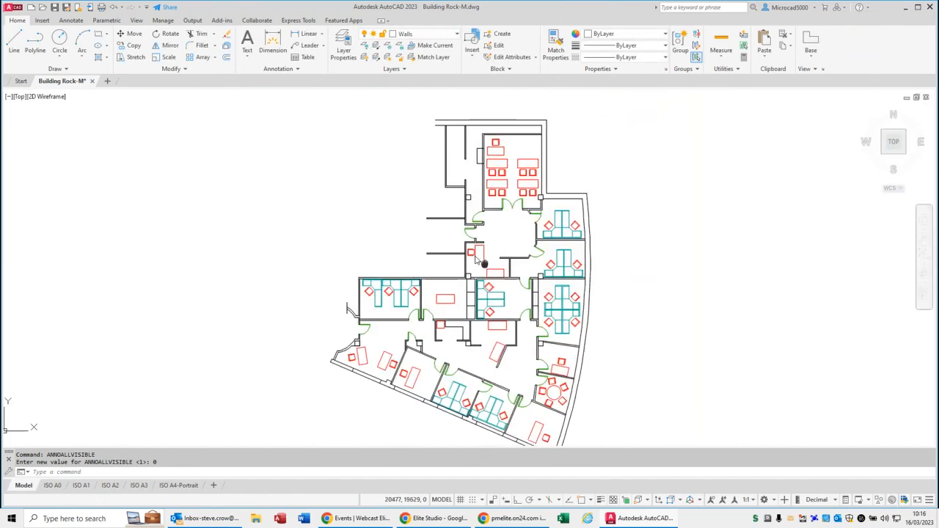
# - Freeze the Furniture layer by picking a desk in the northern room, and thaw all layers again
pyautogui.moveTo(441, 254); pyautogui.dragTo(442, 257, button='middle')
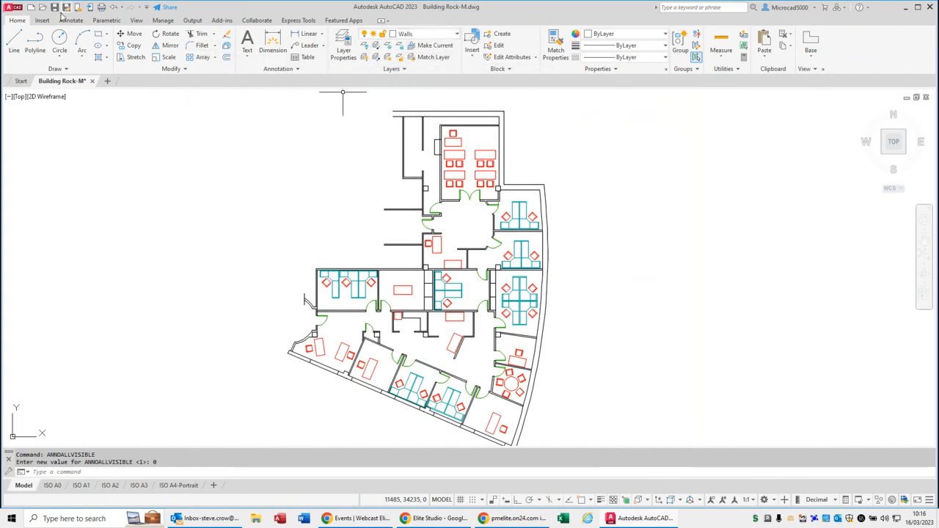
pyautogui.click(458, 37)
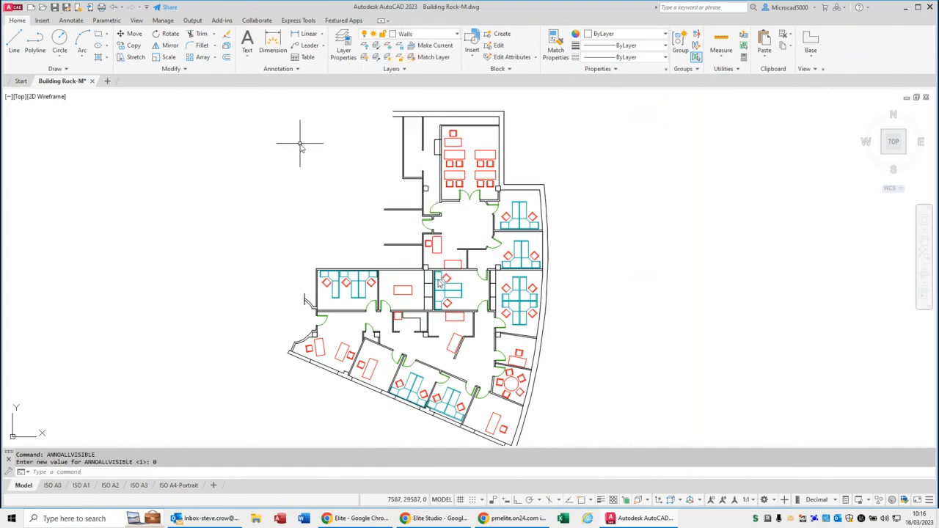
pyautogui.click(389, 47)
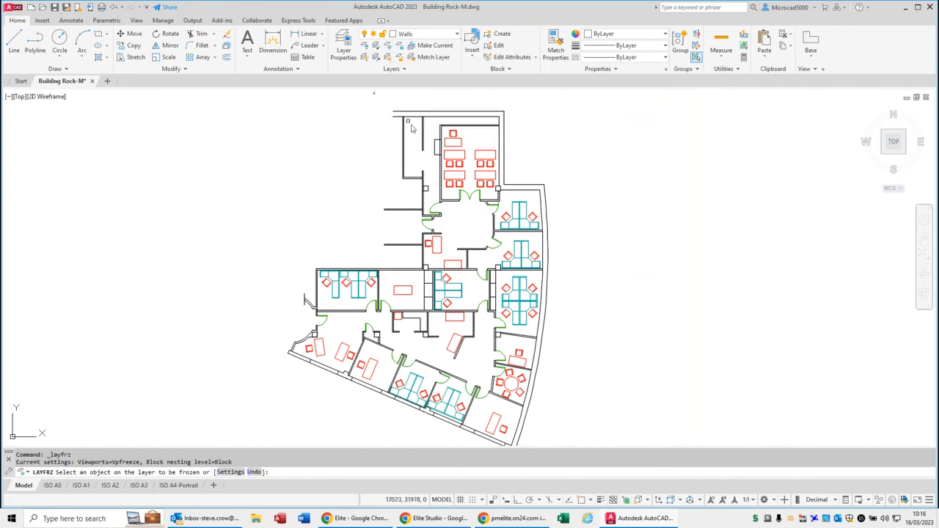
pyautogui.click(449, 161)
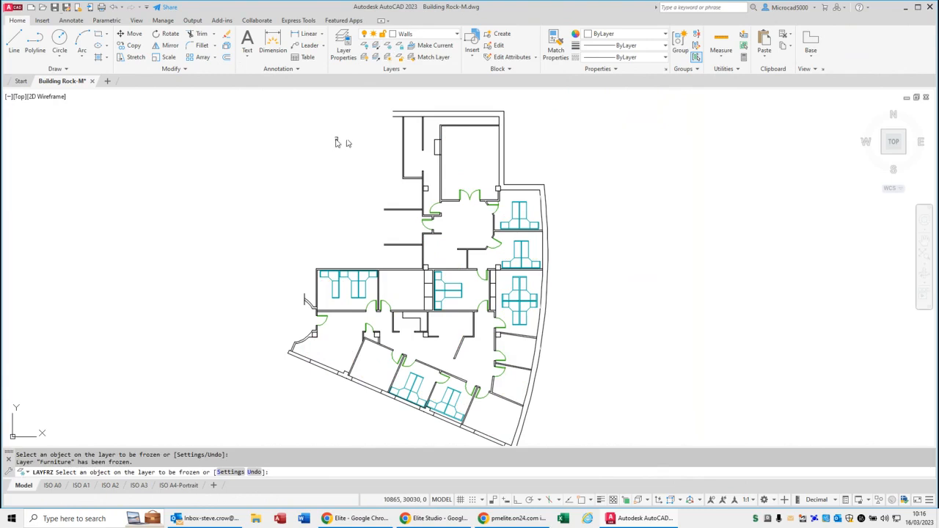
pyautogui.press('Escape')
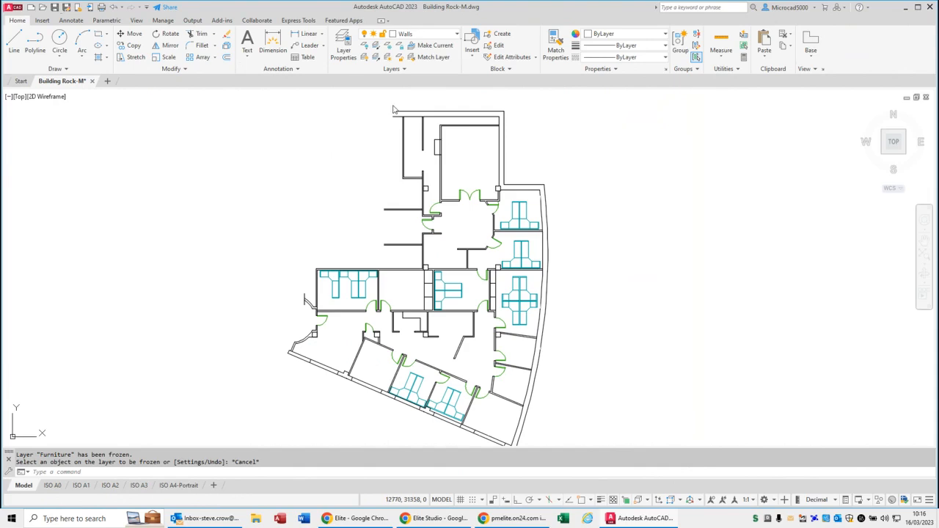
pyautogui.click(388, 61)
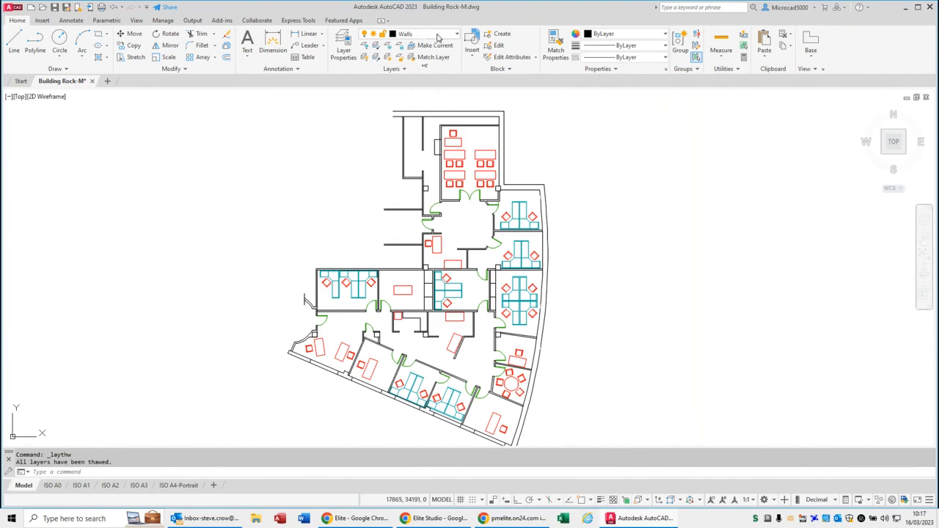
# - Make Furniture the current layer and draw two small upright rectangles in the empty area west of the building
pyautogui.click(438, 38)
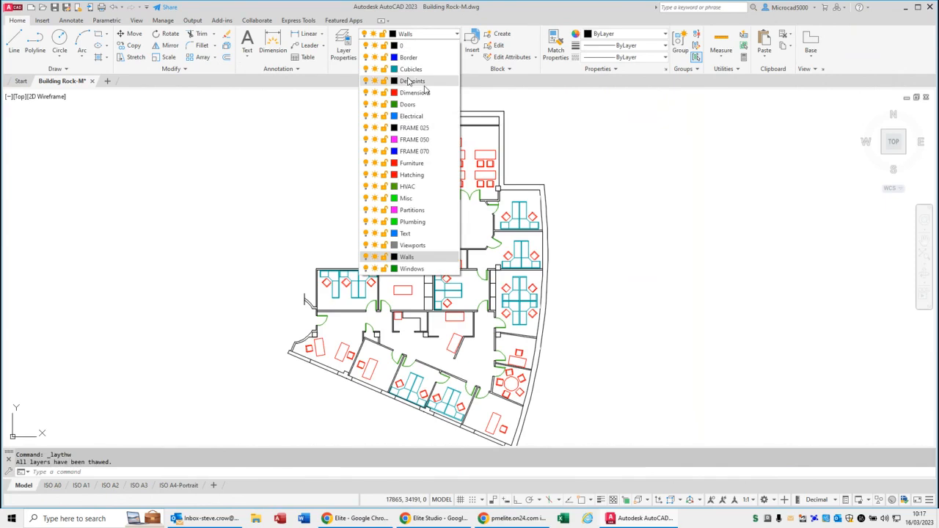
pyautogui.click(411, 163)
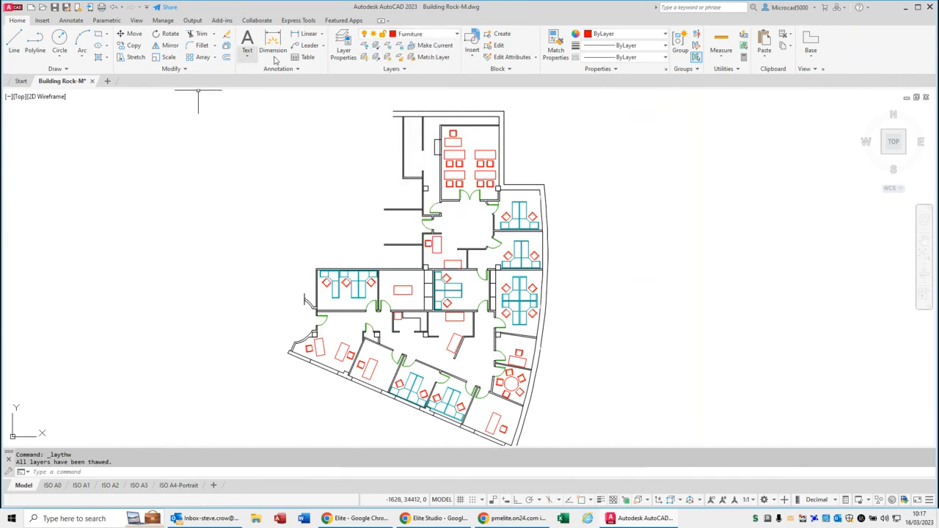
pyautogui.click(98, 33)
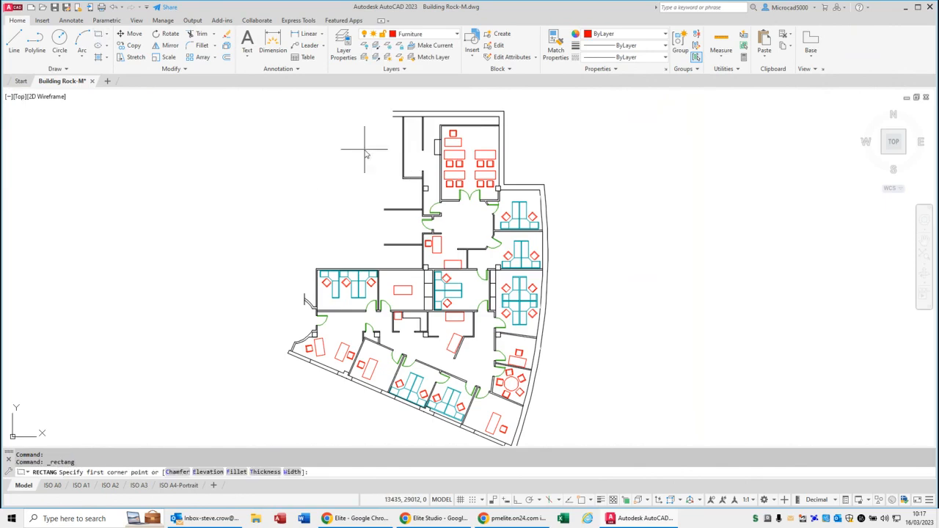
pyautogui.click(350, 176)
pyautogui.click(365, 149)
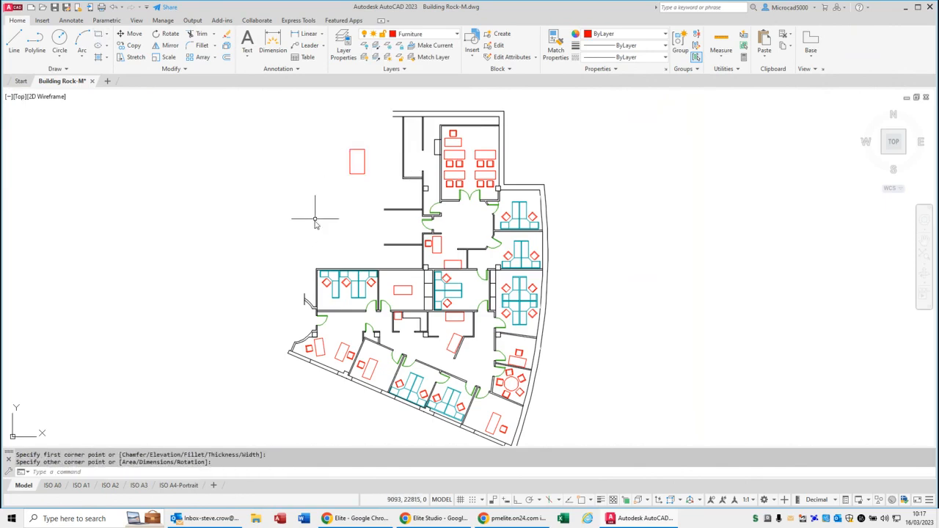
pyautogui.press('Return')
pyautogui.click(322, 225)
pyautogui.click(336, 199)
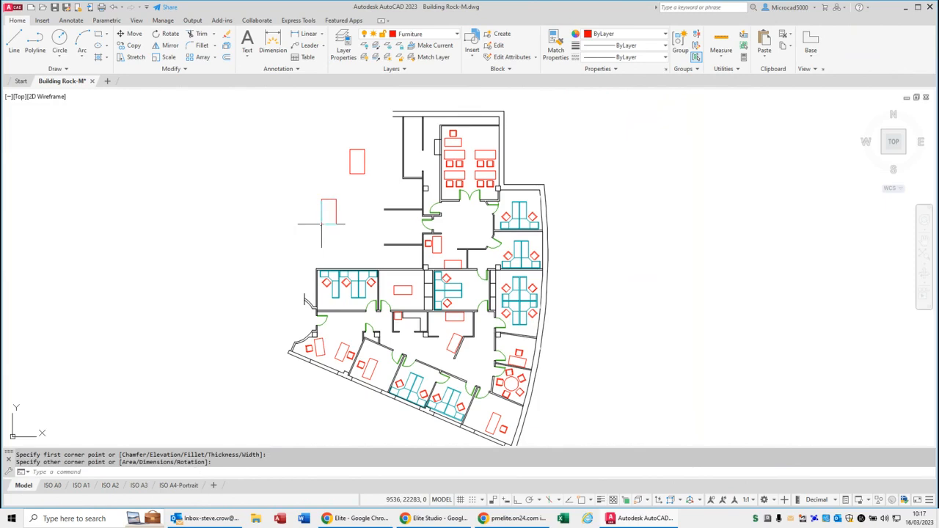
# - Make Walls the current layer and draw four connected line segments around the southern of the two new rectangles
pyautogui.click(436, 35)
pyautogui.click(407, 258)
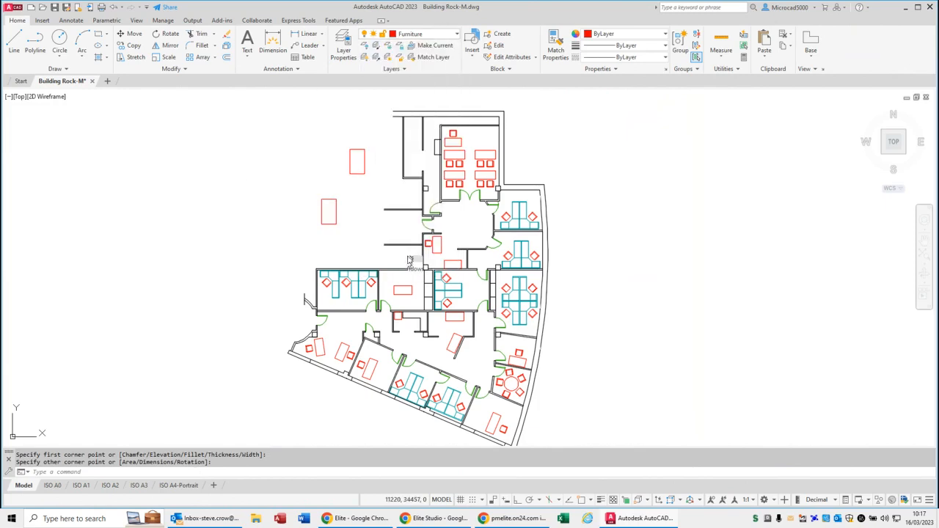
pyautogui.click(14, 48)
pyautogui.click(263, 241)
pyautogui.click(374, 241)
pyautogui.click(369, 196)
pyautogui.click(276, 192)
pyautogui.click(290, 158)
pyautogui.press('Return')
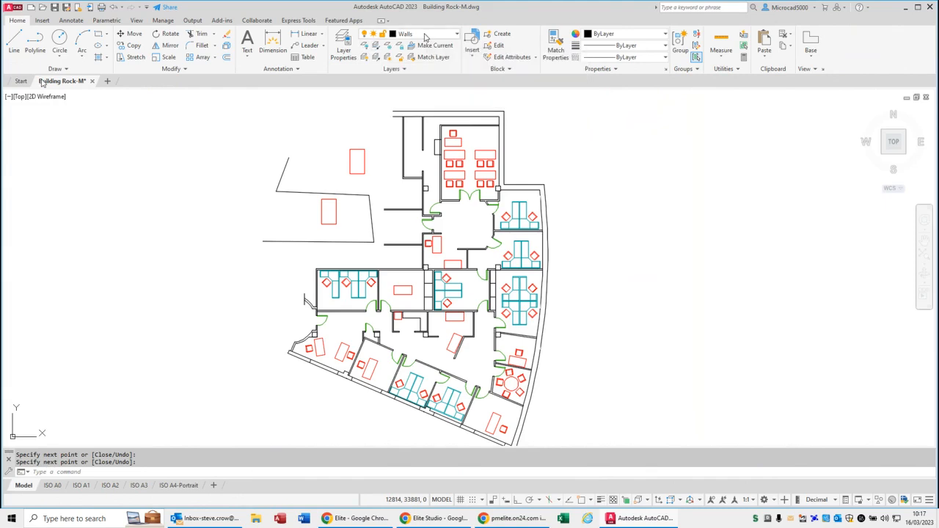
# - Make layer 0 the current layer
pyautogui.click(424, 36)
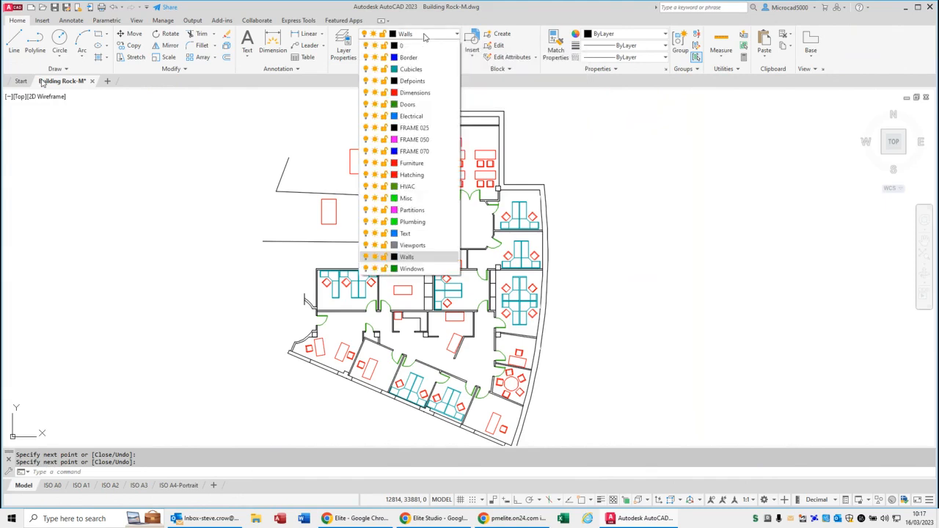
pyautogui.click(407, 46)
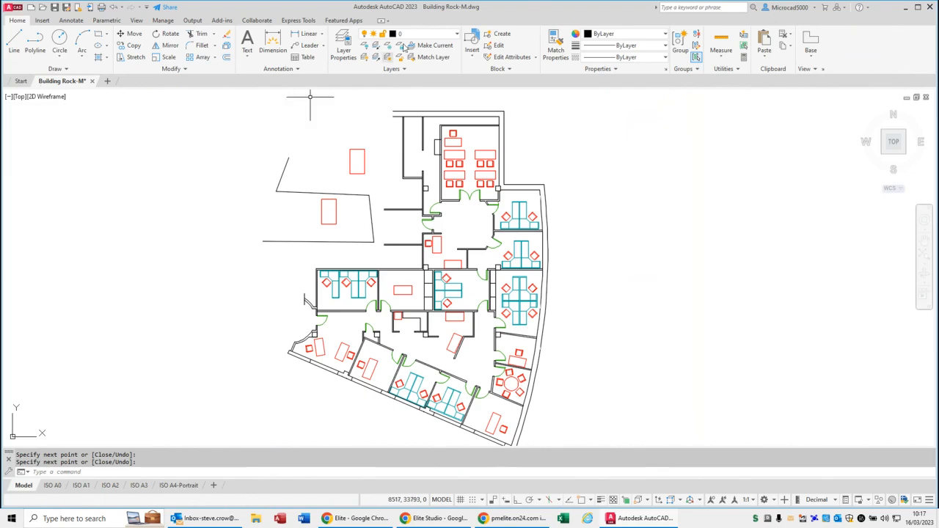
pyautogui.click(439, 37)
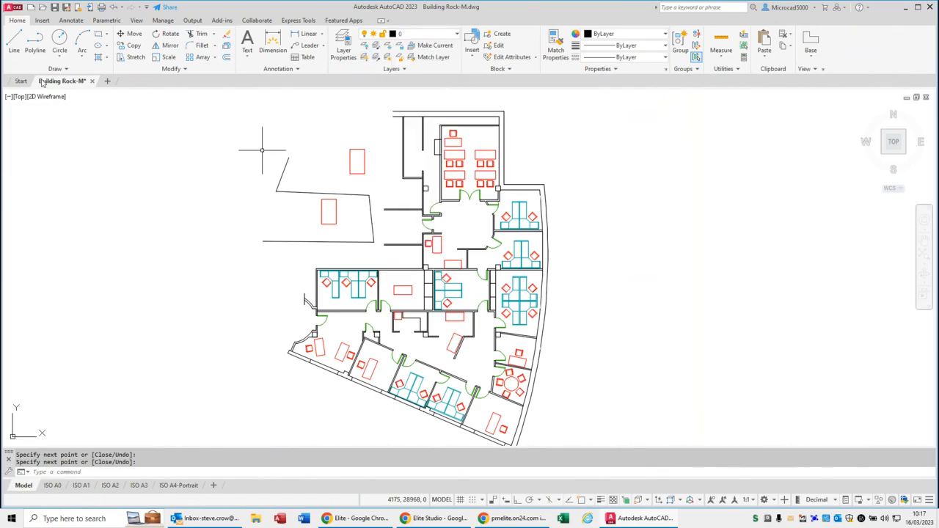
# - Make the Furniture layer current by picking an existing red rectangle, and draw a third upright rectangle beside the northern one
pyautogui.click(426, 48)
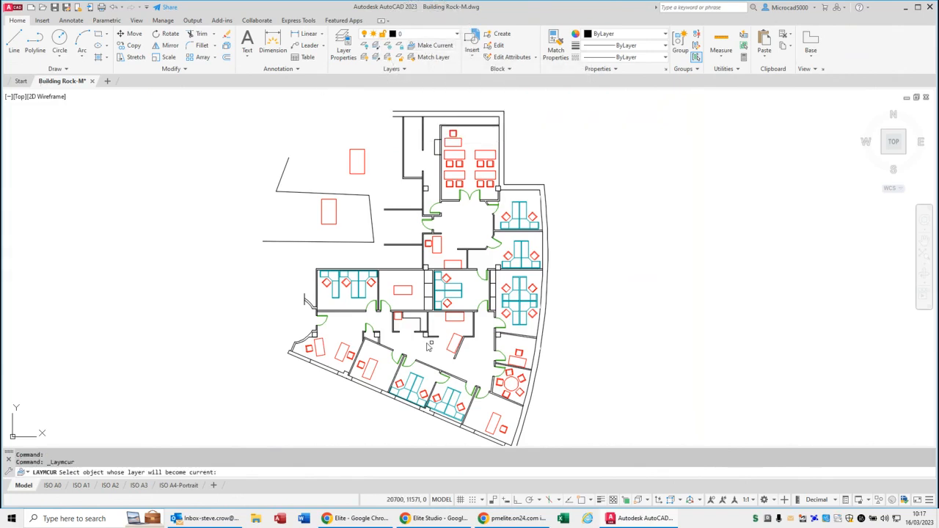
pyautogui.click(336, 212)
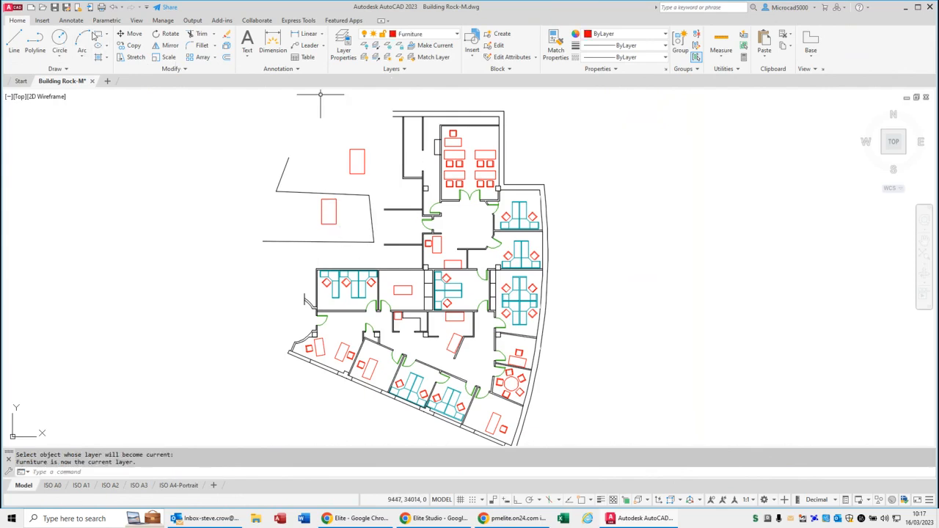
pyautogui.click(316, 138)
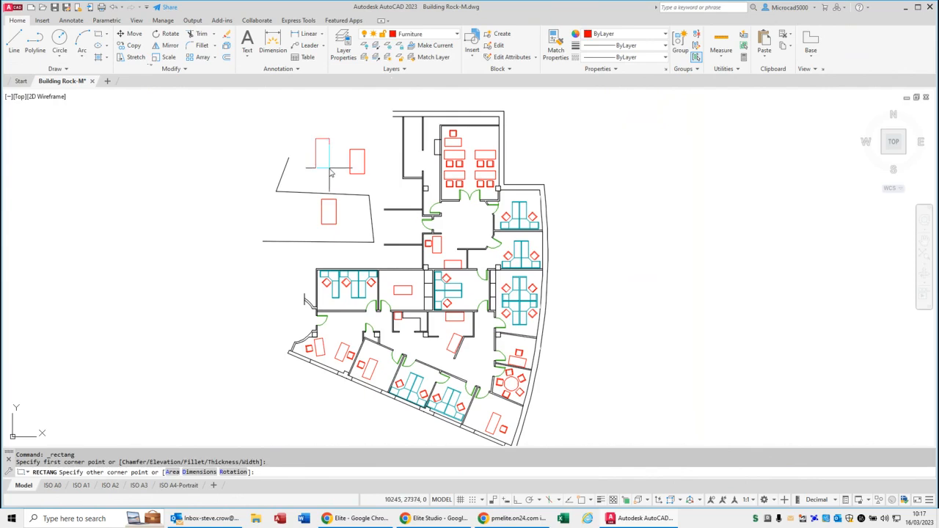
pyautogui.click(330, 168)
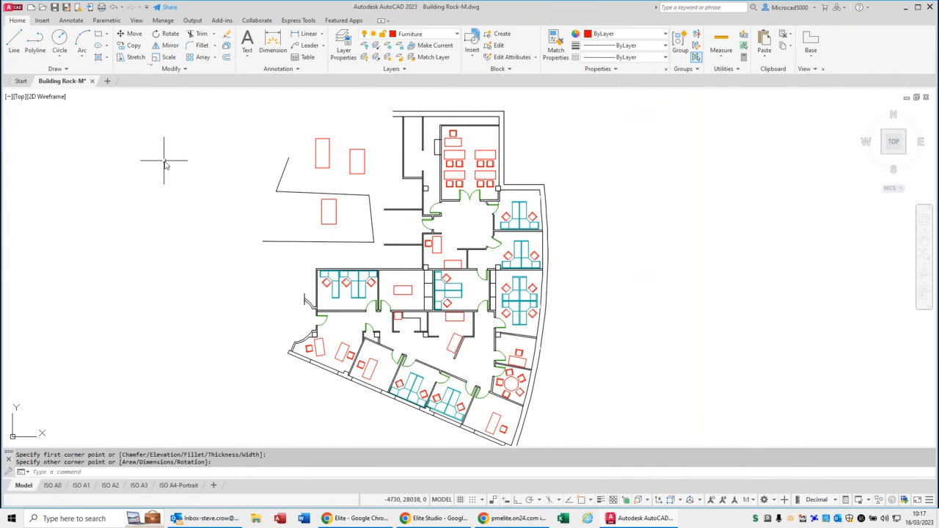
# - Make the Walls layer current by picking an outer wall, and draw two connected lines around the two northern new rectangles
pyautogui.click(431, 45)
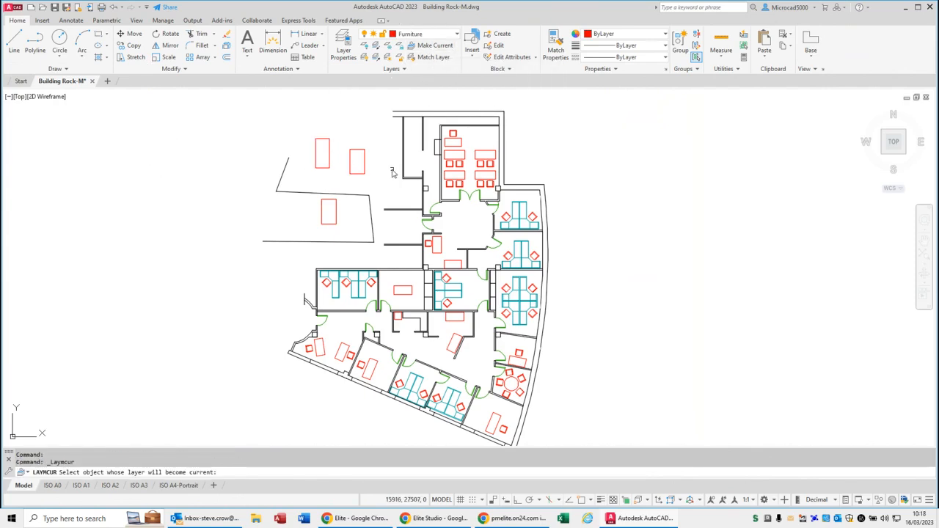
pyautogui.click(411, 114)
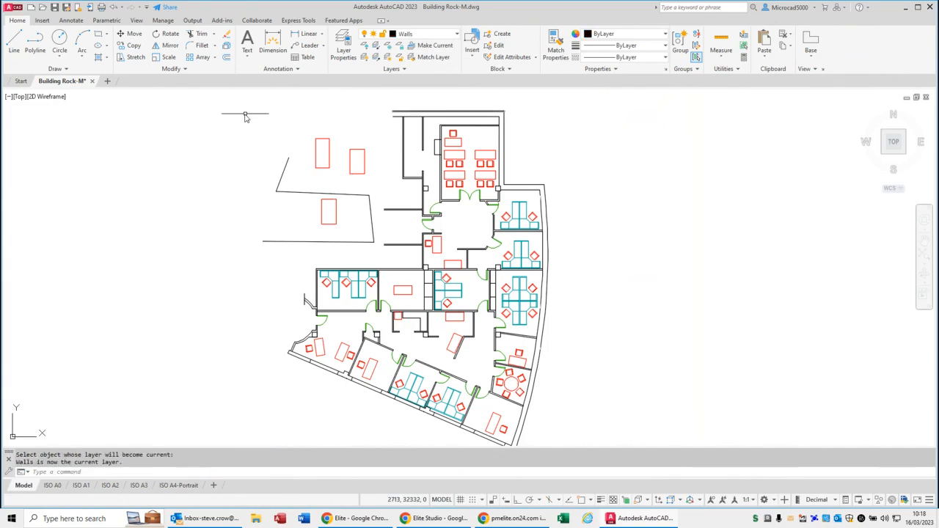
pyautogui.click(14, 41)
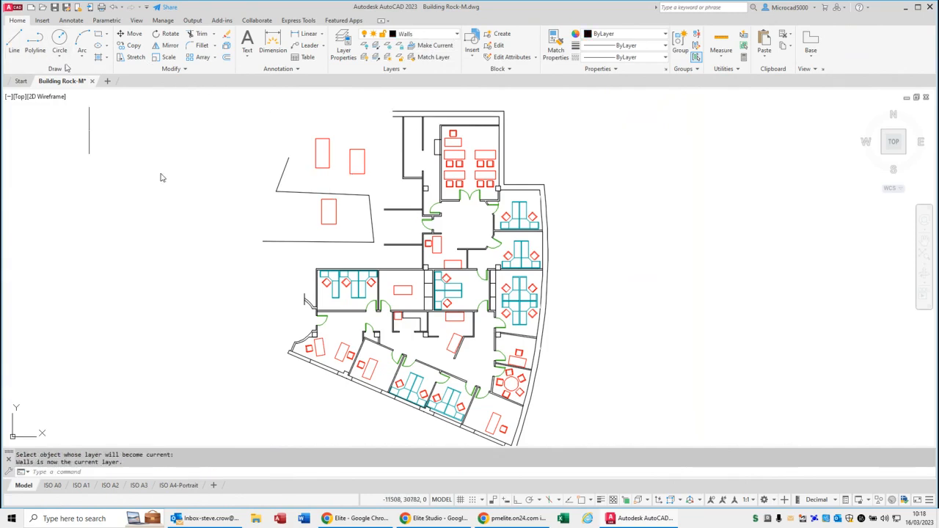
pyautogui.click(389, 197)
pyautogui.click(381, 116)
pyautogui.click(262, 130)
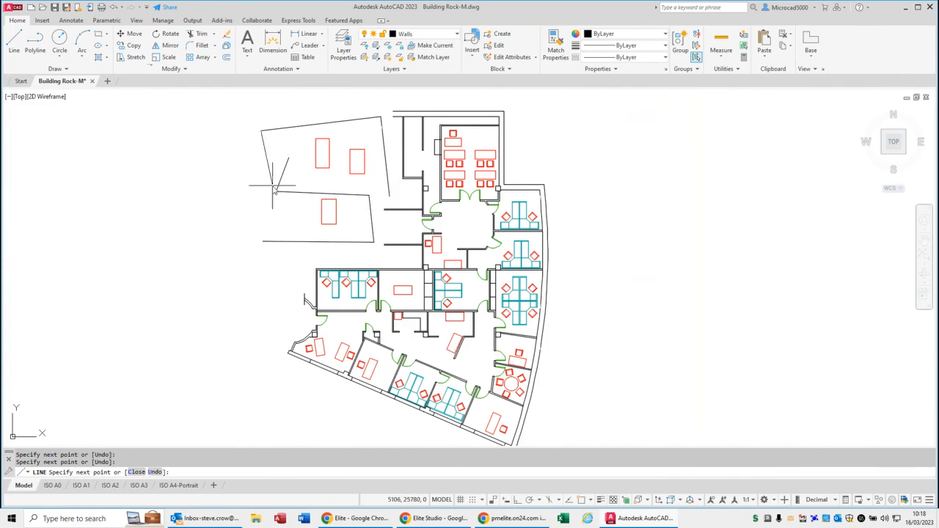
pyautogui.press('Return')
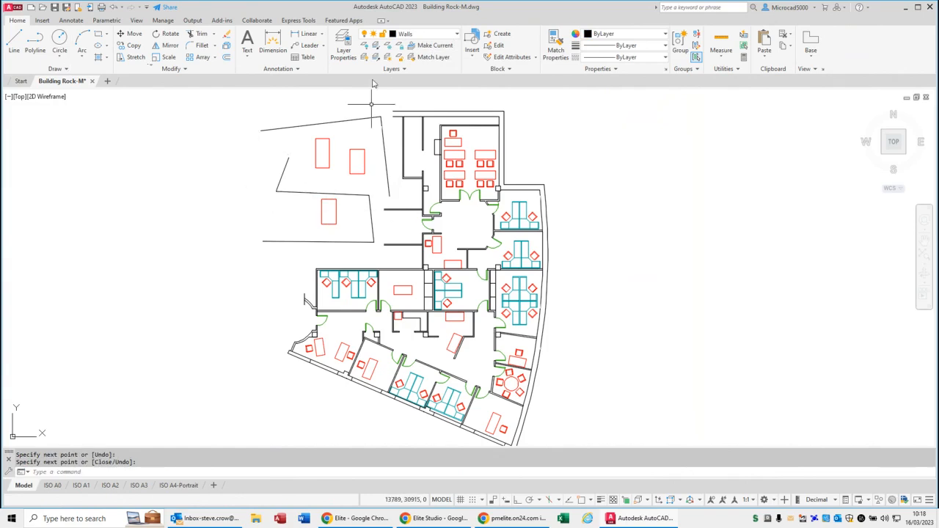
# - Try to make the doors' layer current by picking the double door and another inner door
pyautogui.click(430, 46)
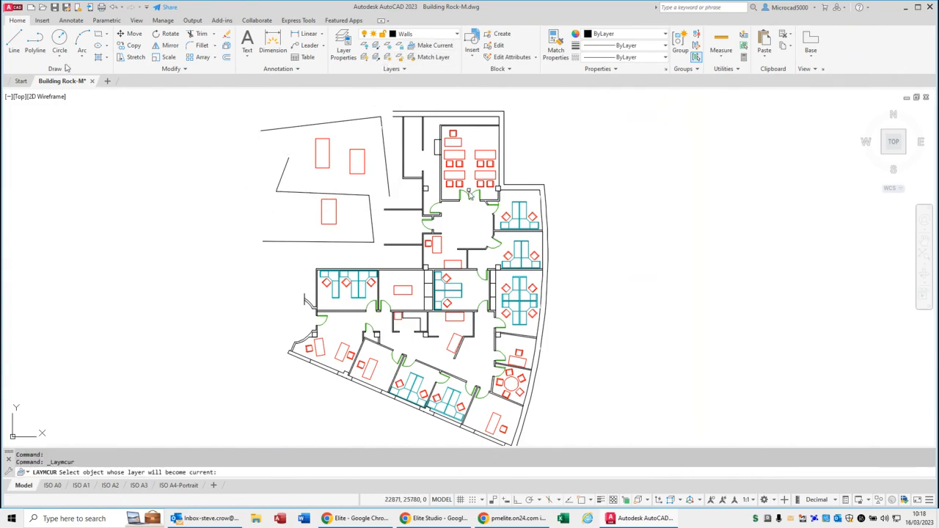
pyautogui.click(470, 199)
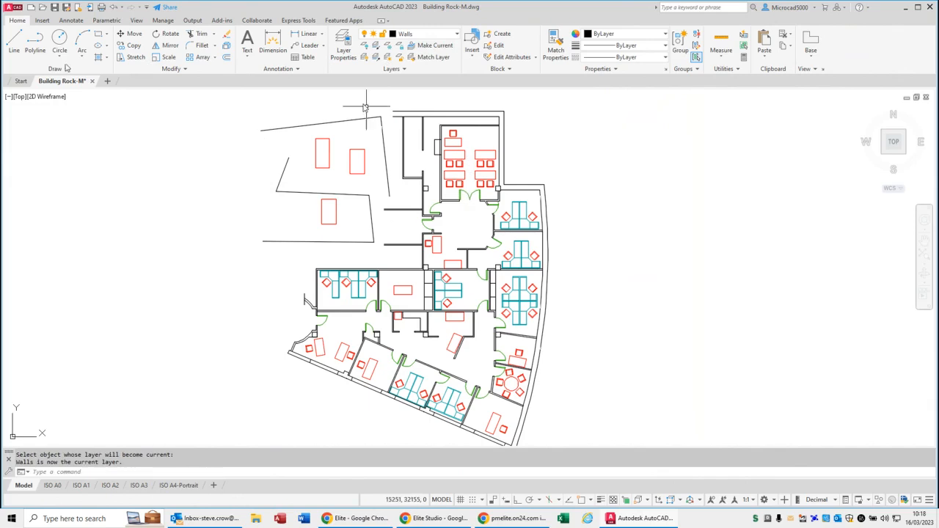
pyautogui.click(422, 49)
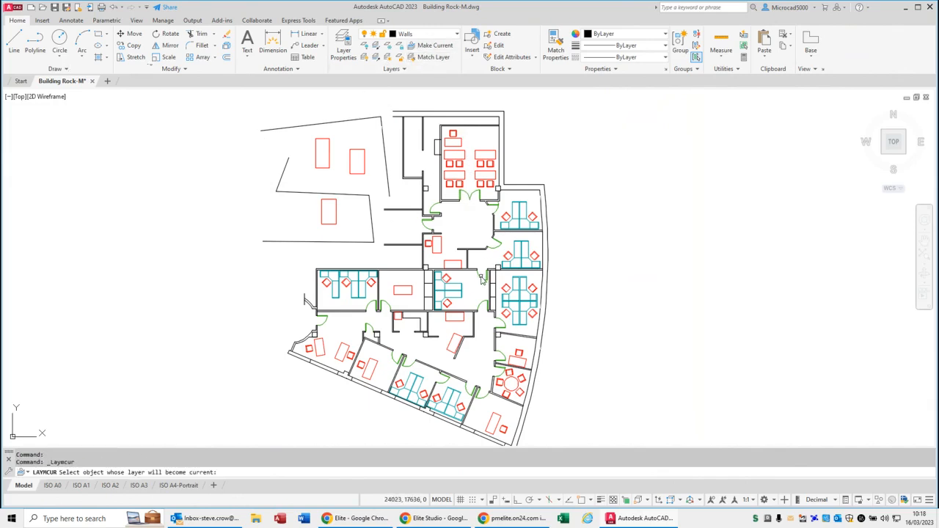
pyautogui.click(496, 250)
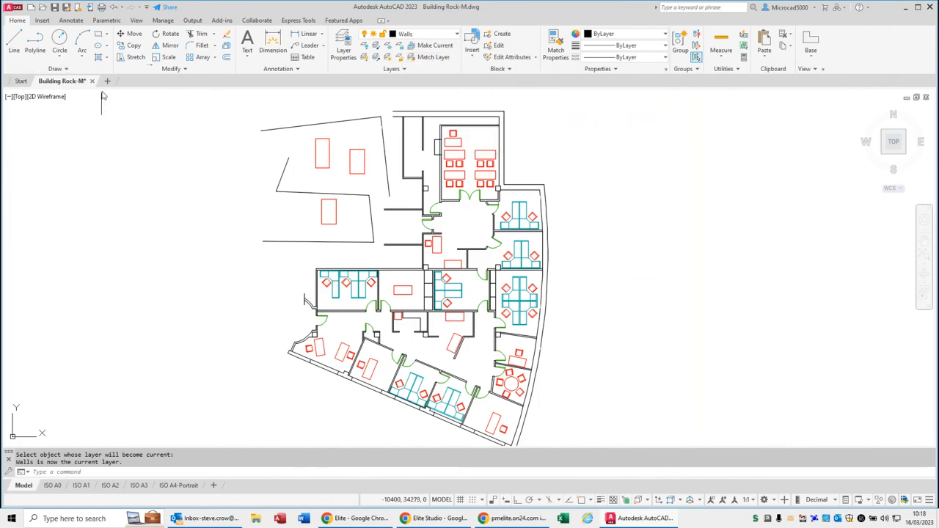
# - Draw three separate rectangles on the Walls layer in the empty area west of the new wall lines
pyautogui.click(98, 34)
pyautogui.click(226, 154)
pyautogui.click(247, 183)
pyautogui.press('space')
pyautogui.click(188, 196)
pyautogui.click(217, 227)
pyautogui.press('space')
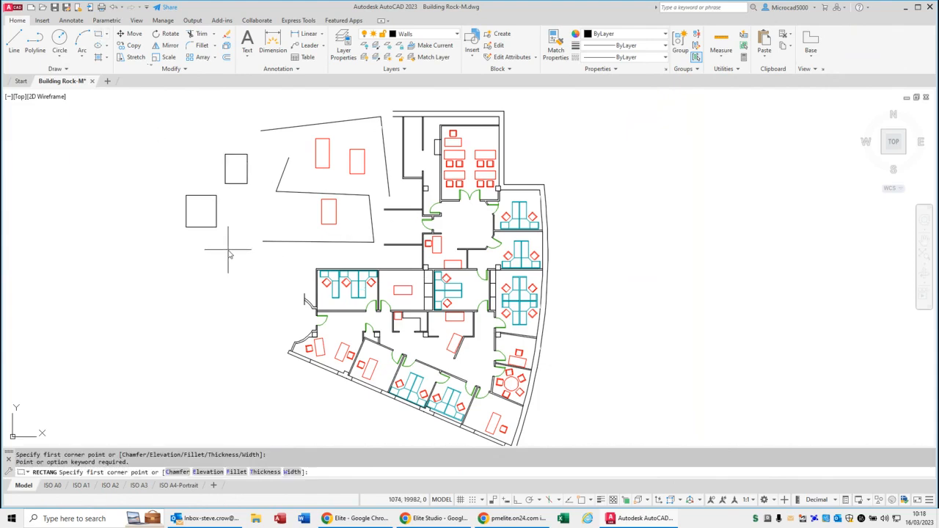
pyautogui.click(228, 251)
pyautogui.click(240, 273)
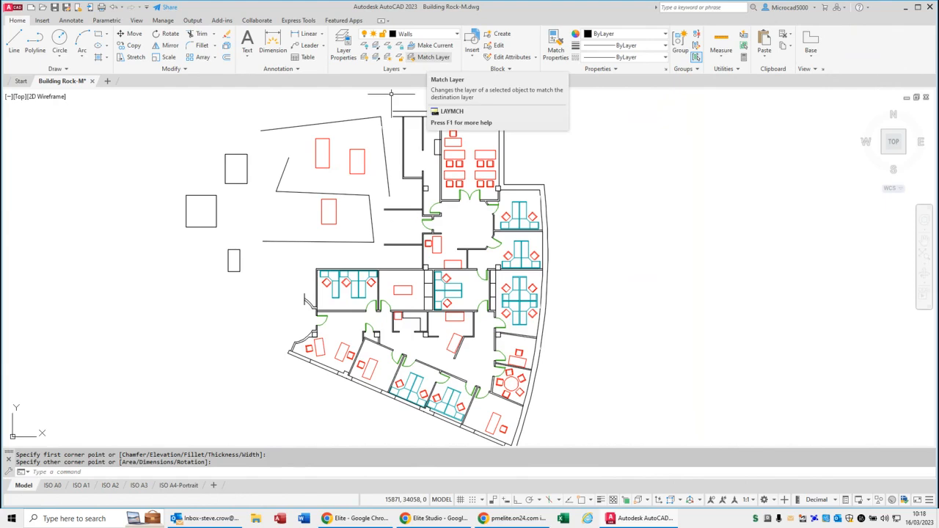
# - Match the three rectangles west of the new wall lines to the Furniture layer, using an existing red rectangle as the destination object
pyautogui.click(425, 58)
pyautogui.click(248, 164)
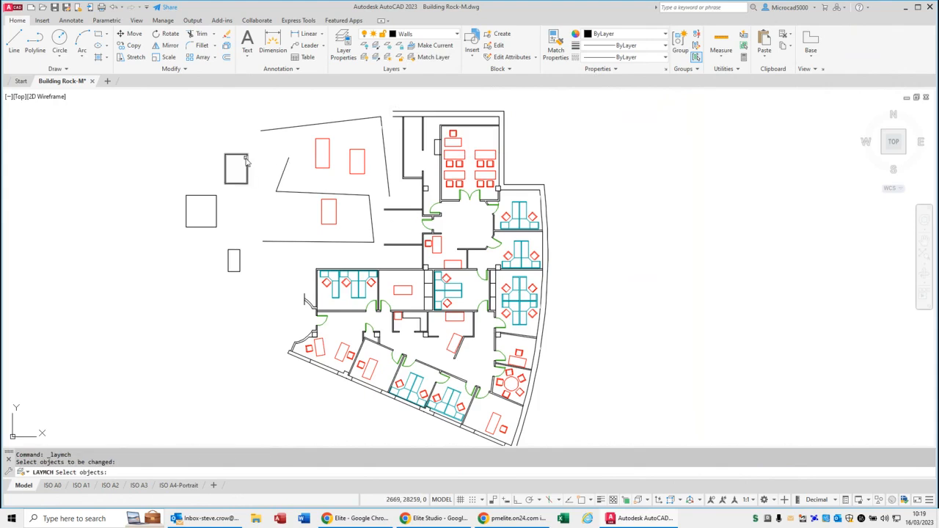
pyautogui.click(187, 205)
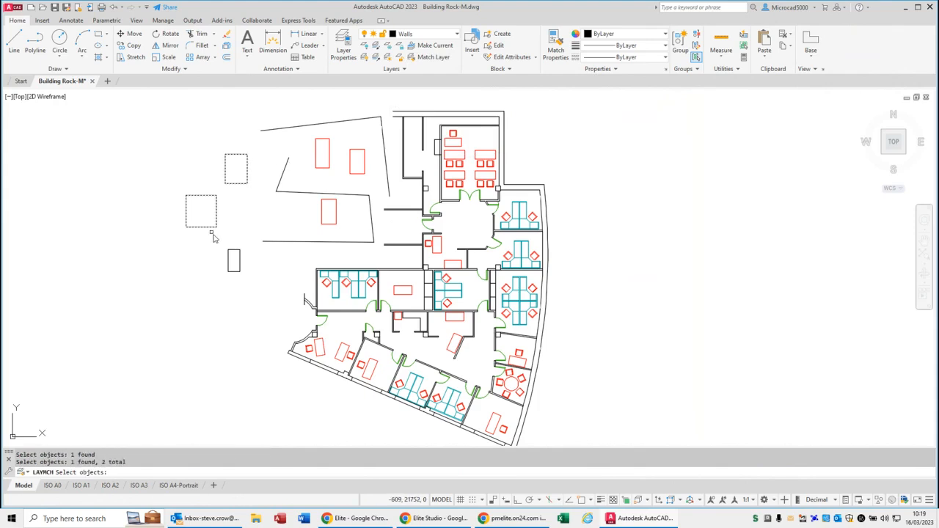
pyautogui.click(232, 253)
pyautogui.click(228, 249)
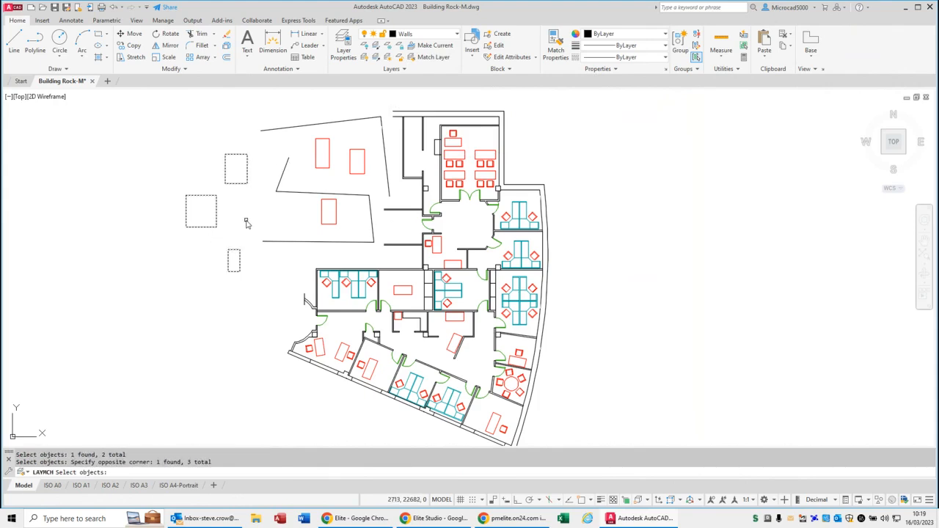
pyautogui.press('Return')
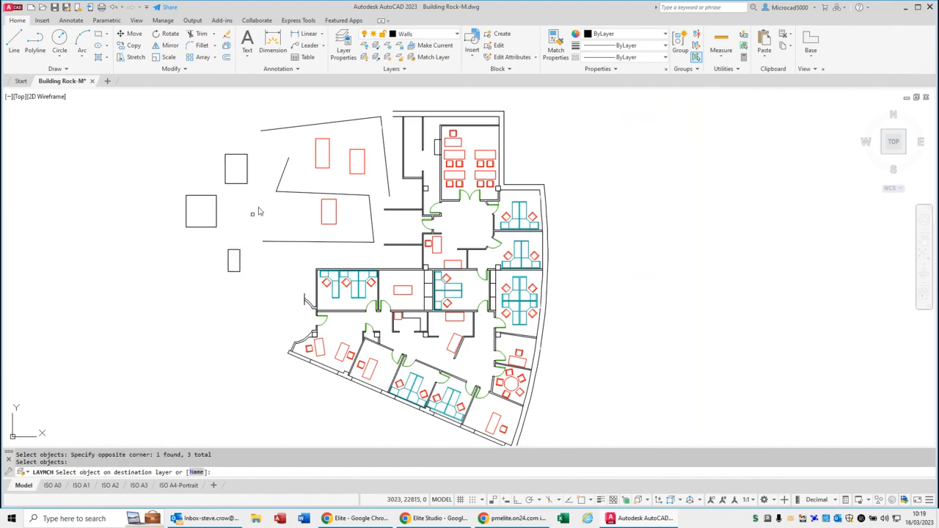
pyautogui.click(316, 161)
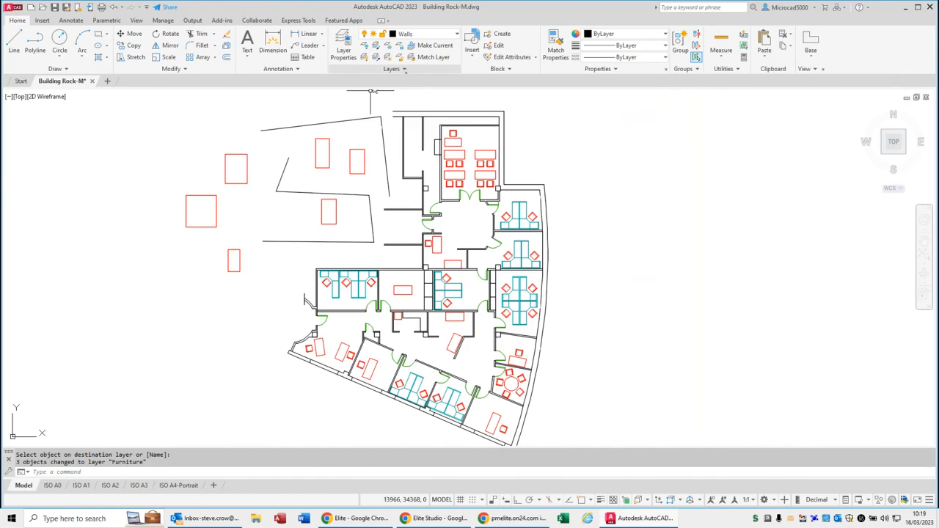
# - Keep the additional layer tools permanently expanded and check the available layer states
pyautogui.click(406, 69)
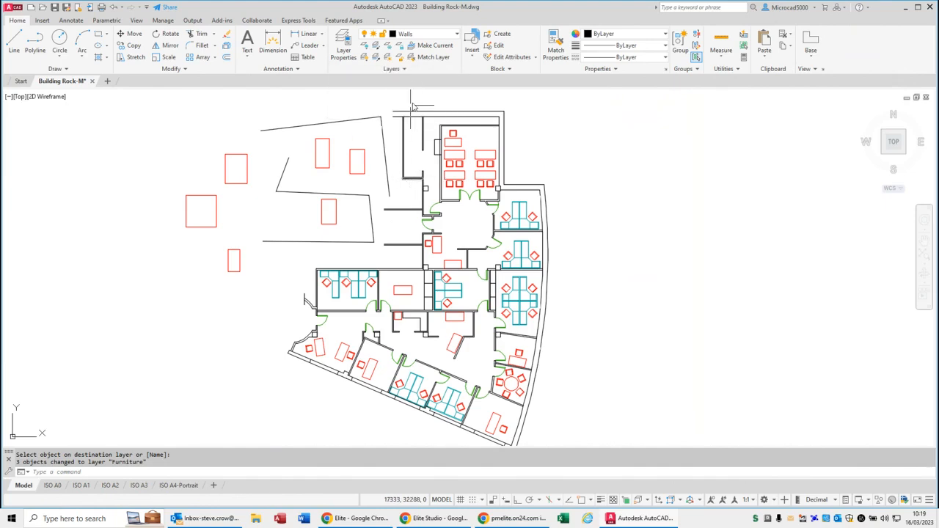
pyautogui.click(405, 72)
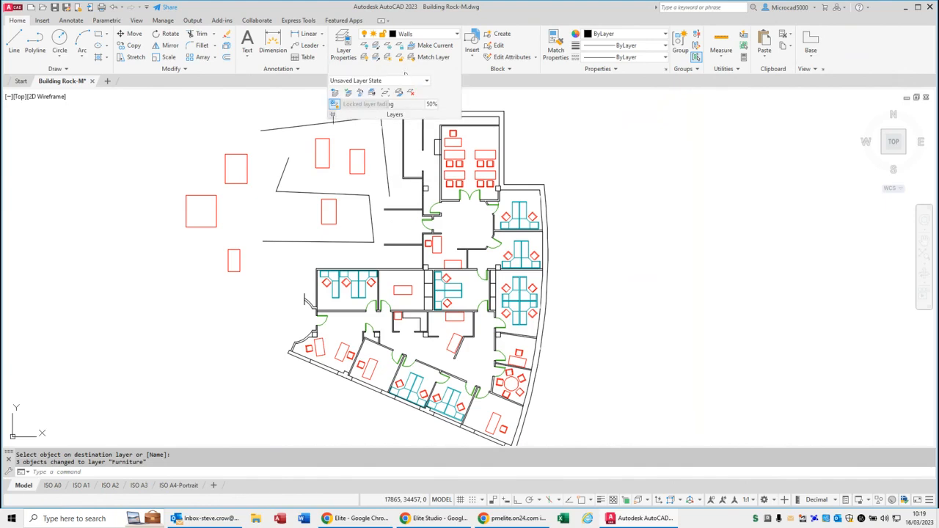
pyautogui.click(333, 116)
pyautogui.click(426, 82)
pyautogui.click(427, 82)
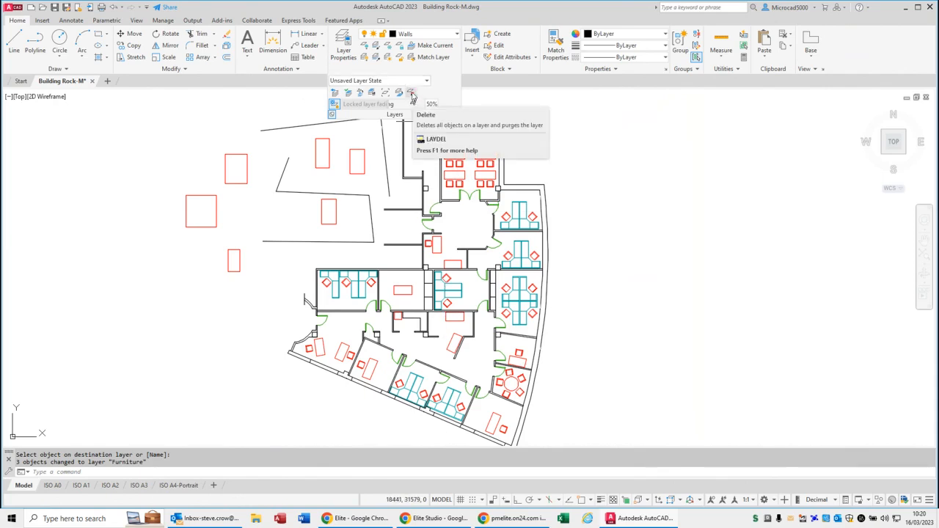
# - Delete the Furniture layer with all its objects by picking one of the western rectangles, and confirm the deletion with Yes
pyautogui.click(412, 93)
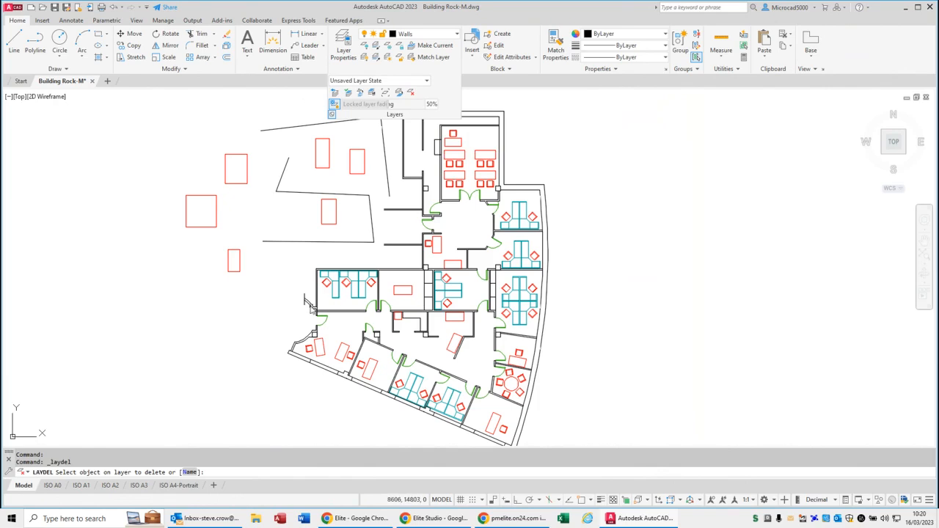
pyautogui.click(204, 232)
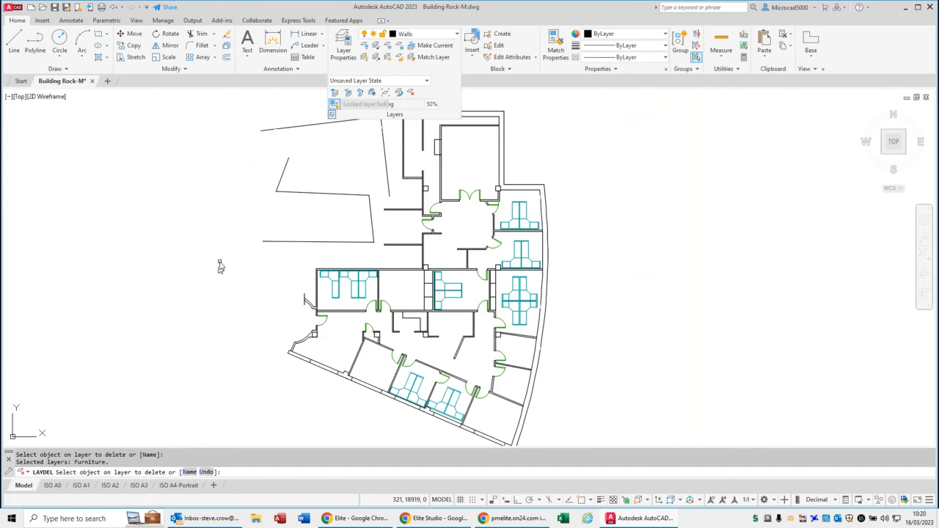
pyautogui.press('Return')
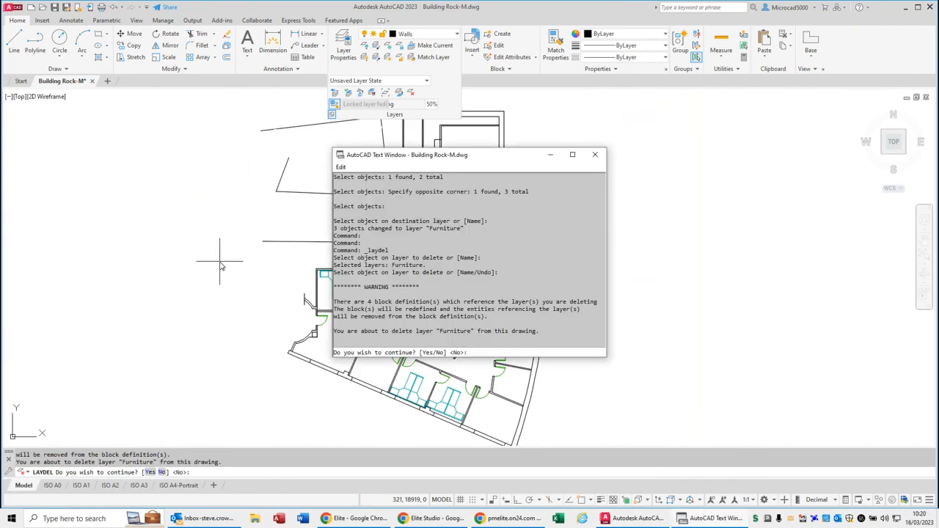
pyautogui.write('y')
pyautogui.press('Return')
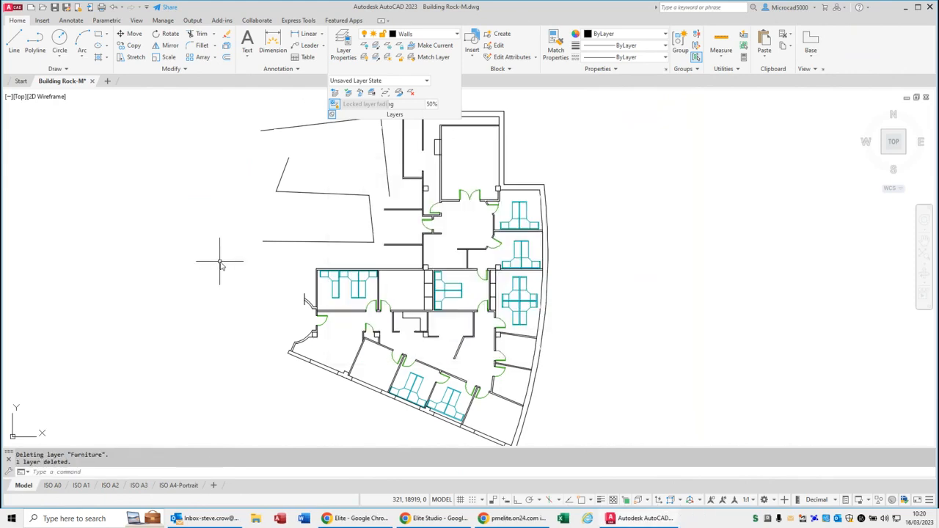
pyautogui.click(456, 34)
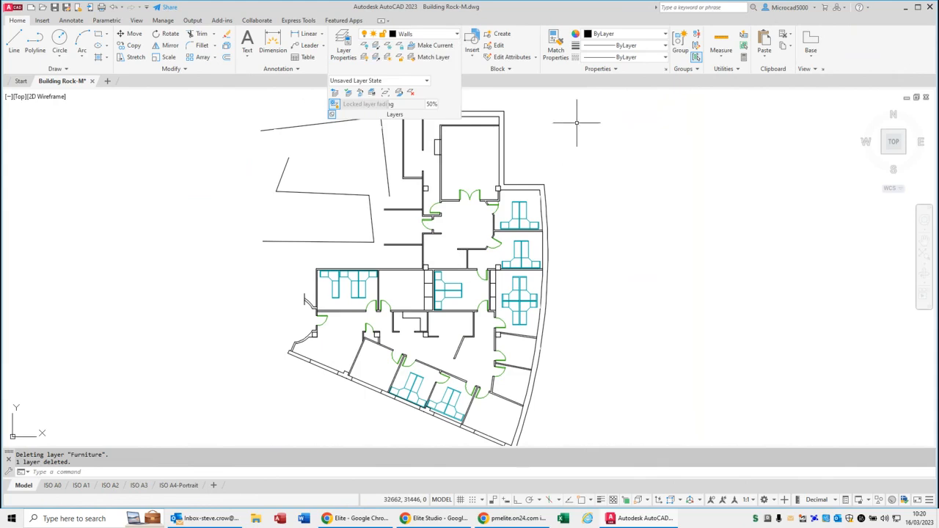
# - Undo the deletion of the Furniture layer
pyautogui.hotkey('ctrl', 'z')
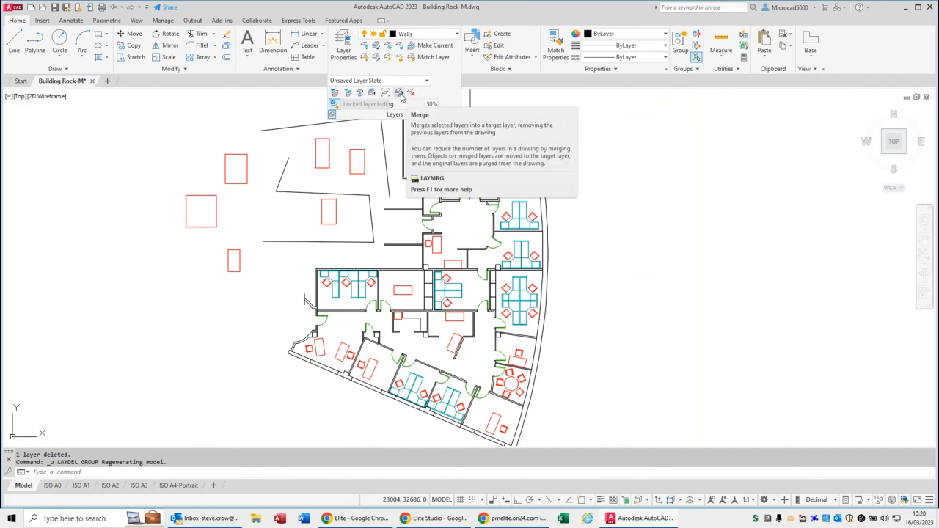
pyautogui.click(401, 94)
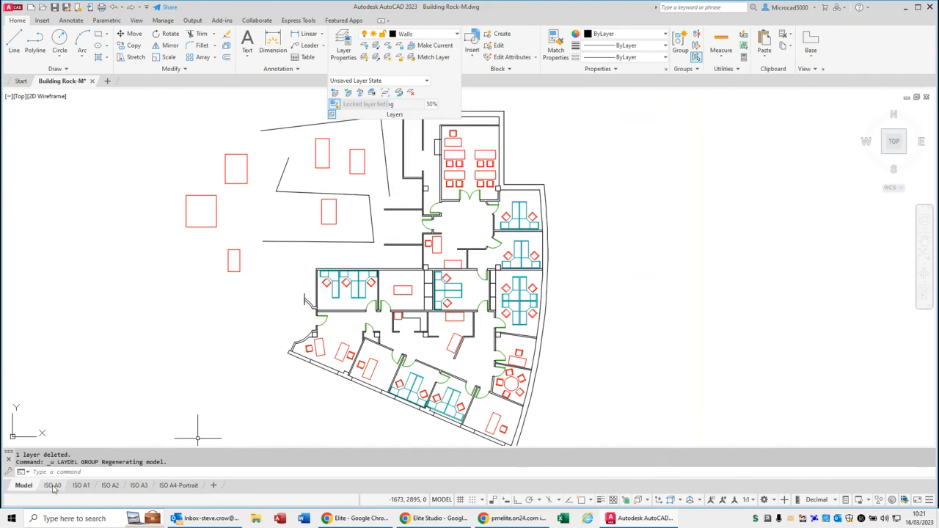
# - Open the ISO A1 layout and shrink its viewport to the sheet's upper-left quarter by stretching the lower-right corner inward
pyautogui.click(81, 485)
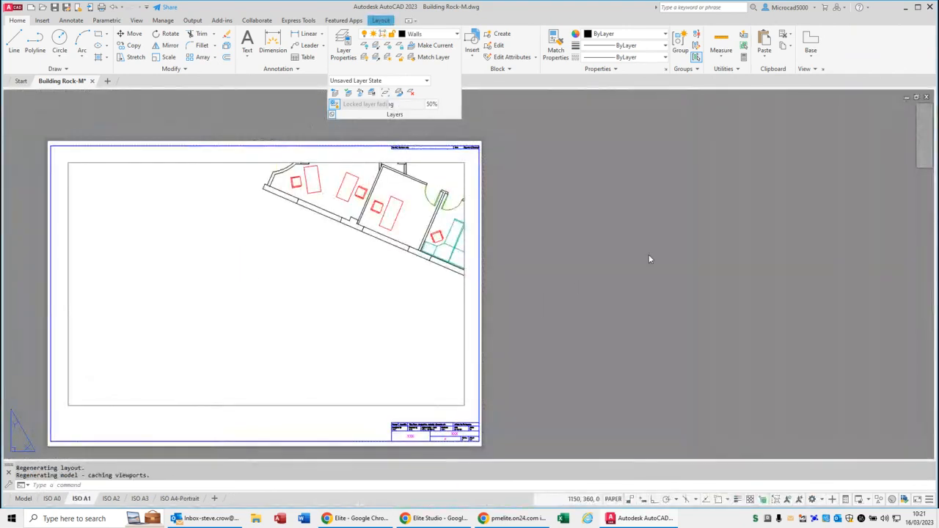
pyautogui.middleClick(621, 261)
pyautogui.middleClick(622, 261)
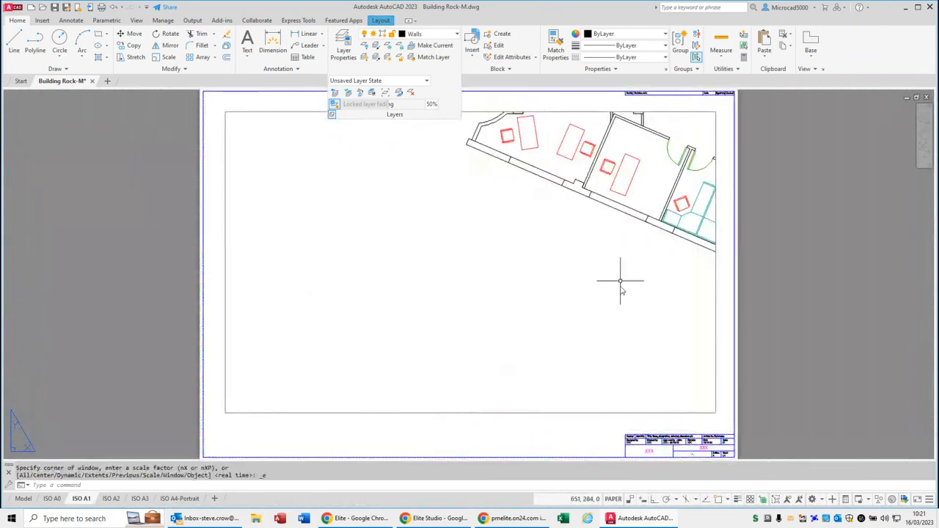
pyautogui.click(715, 411)
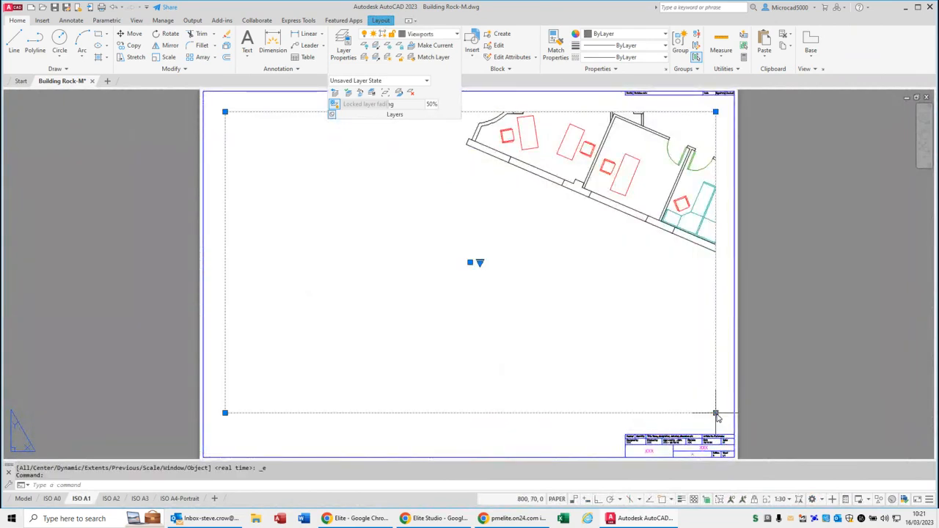
pyautogui.click(716, 412)
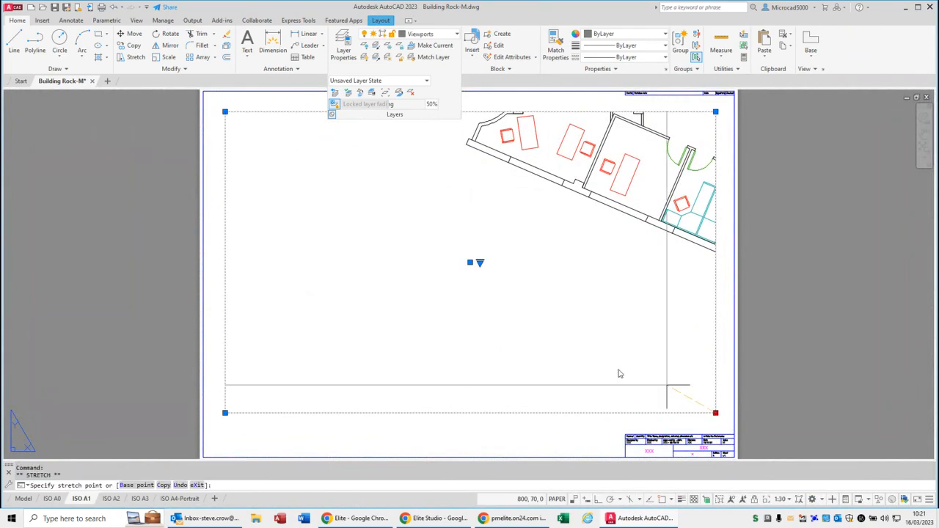
pyautogui.click(422, 253)
# - Copy the reduced viewport three times into the other quarters of the ISO A1 sheet
pyautogui.write('co')
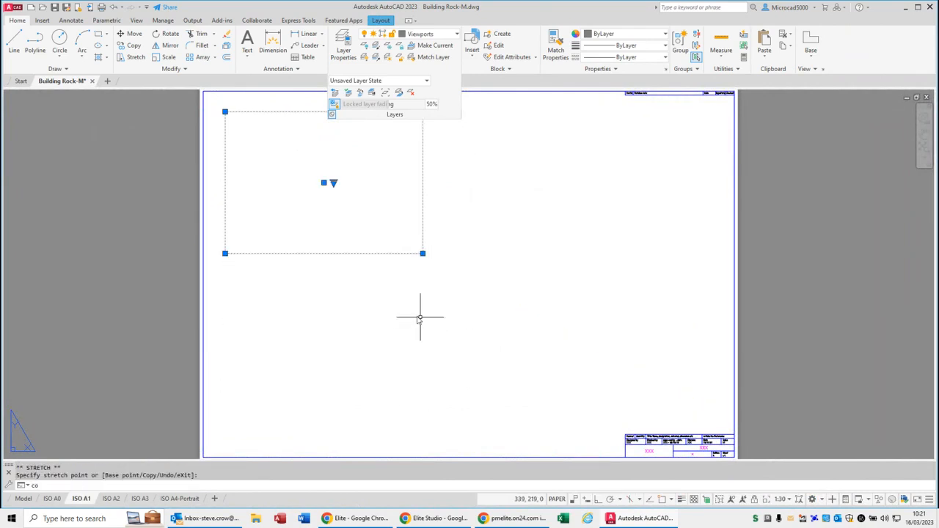
pyautogui.press('Return')
pyautogui.click(319, 213)
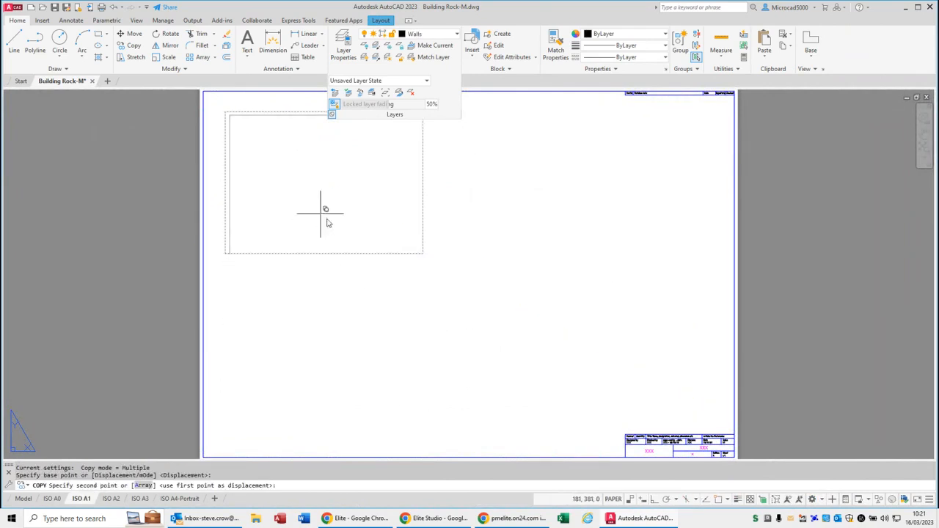
pyautogui.click(605, 369)
pyautogui.click(344, 381)
pyautogui.press('Return')
# - Zoom each of the four viewports to the drawing's extents so that each shows the whole floor plan
pyautogui.doubleClick(349, 229)
pyautogui.middleClick(350, 227)
pyautogui.click(570, 186)
pyautogui.middleClick(568, 186)
pyautogui.middleClick(568, 186)
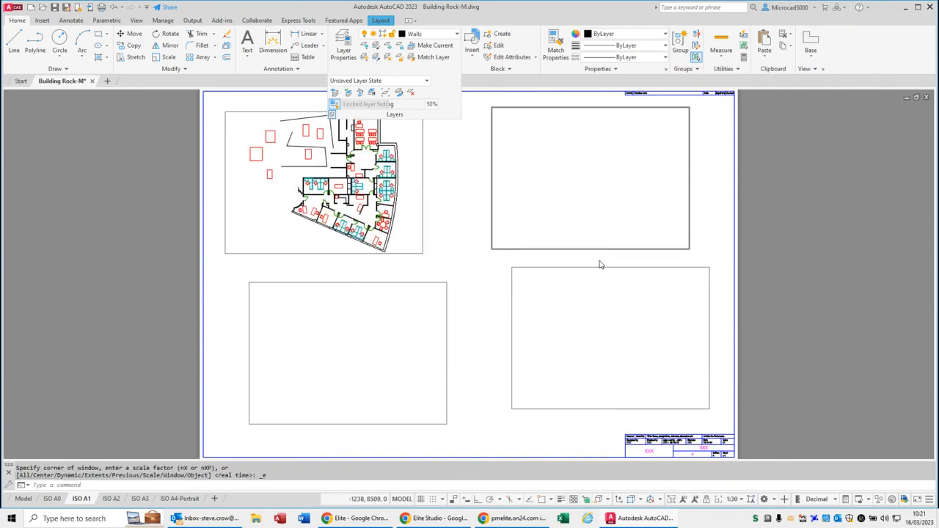
pyautogui.click(596, 380)
pyautogui.middleClick(602, 365)
pyautogui.middleClick(601, 364)
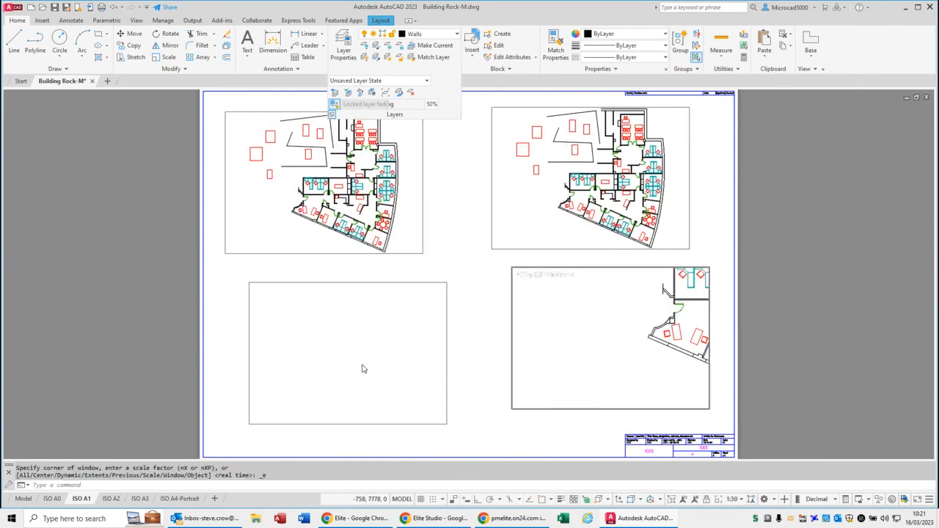
pyautogui.click(269, 357)
pyautogui.middleClick(285, 352)
pyautogui.middleClick(285, 352)
# - Activate the sheet's upper-left viewport and freeze the Furniture and Cubicles layers in all other viewports
pyautogui.click(253, 220)
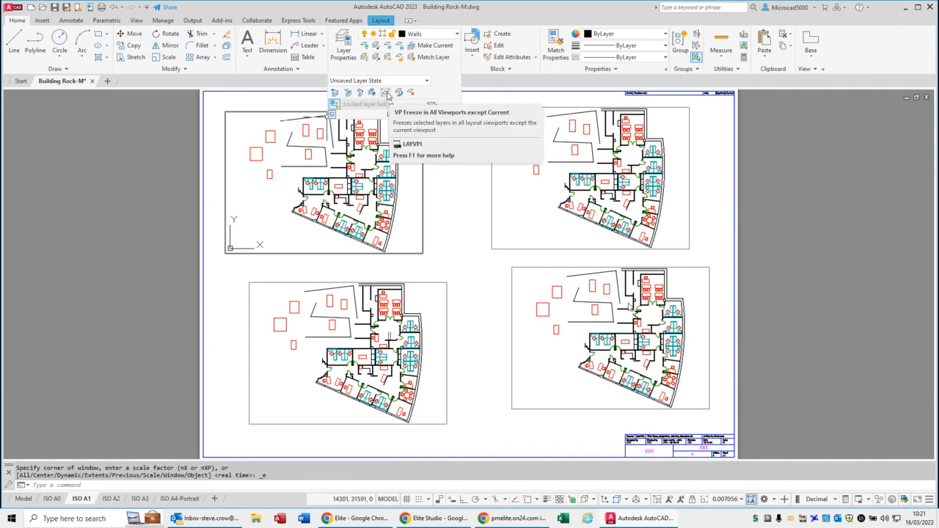
pyautogui.click(386, 96)
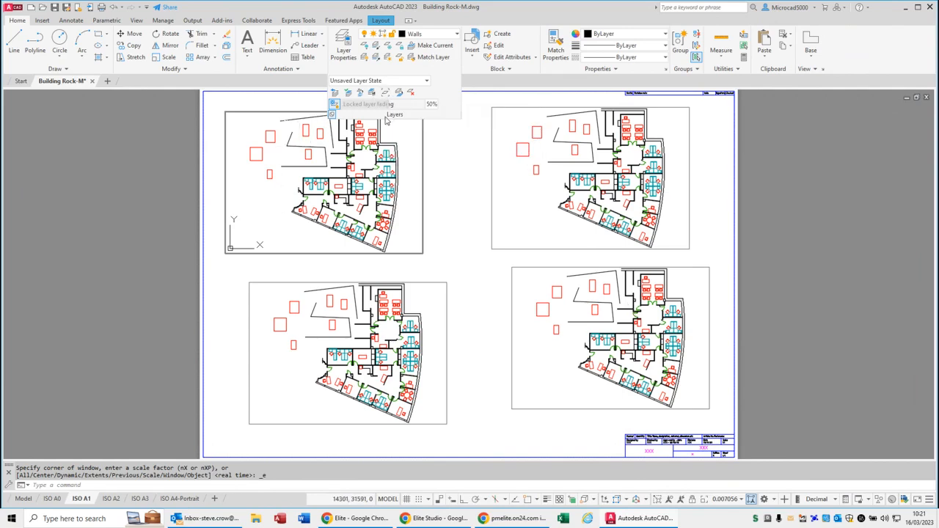
pyautogui.click(260, 161)
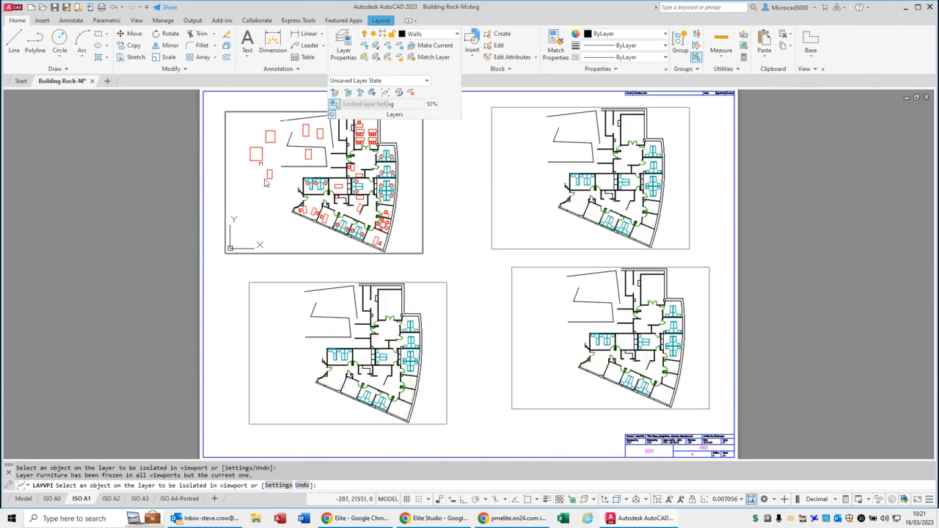
pyautogui.press('ctrl')
pyautogui.press('ctrl')
pyautogui.press('ctrl')
pyautogui.press('ctrl')
pyautogui.click(361, 188)
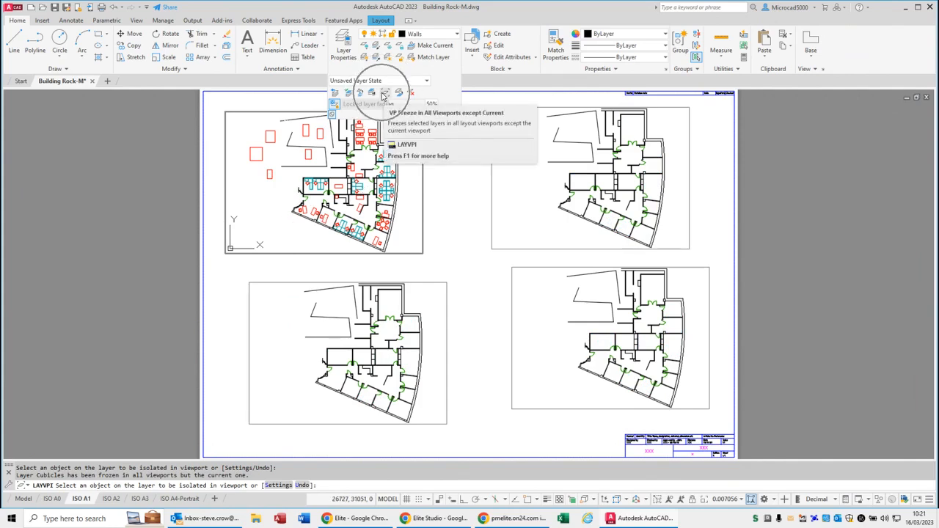
pyautogui.press('ctrl')
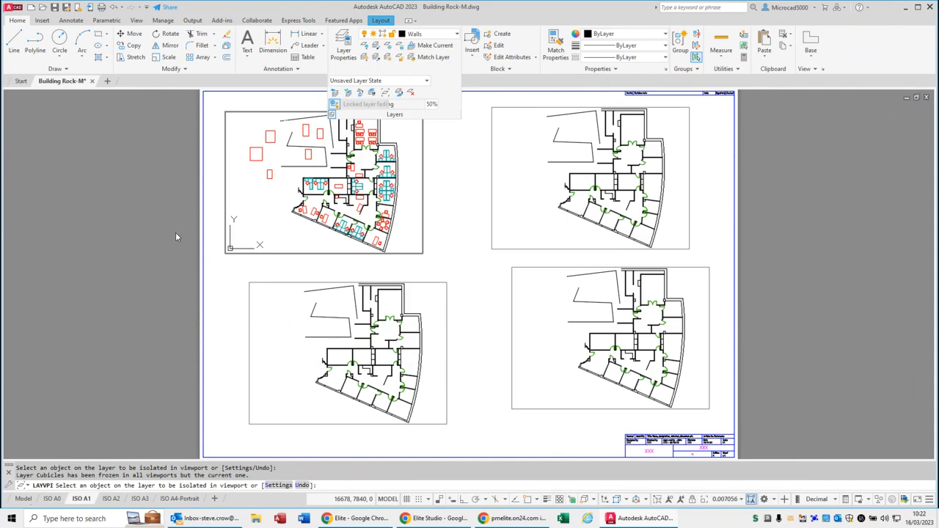
pyautogui.press('Escape')
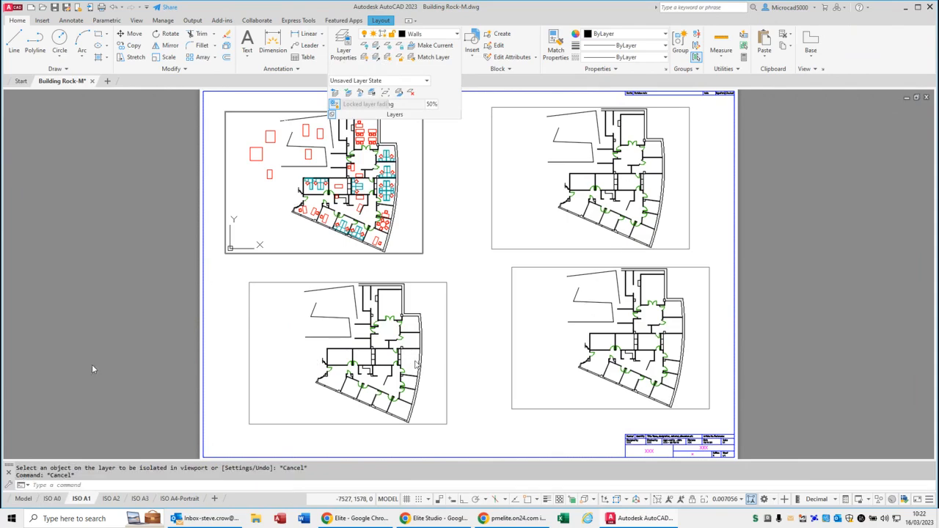
# - Switch to model space, start Layer Walk and show the Border and Cubicles layers on their own in turn
pyautogui.click(22, 498)
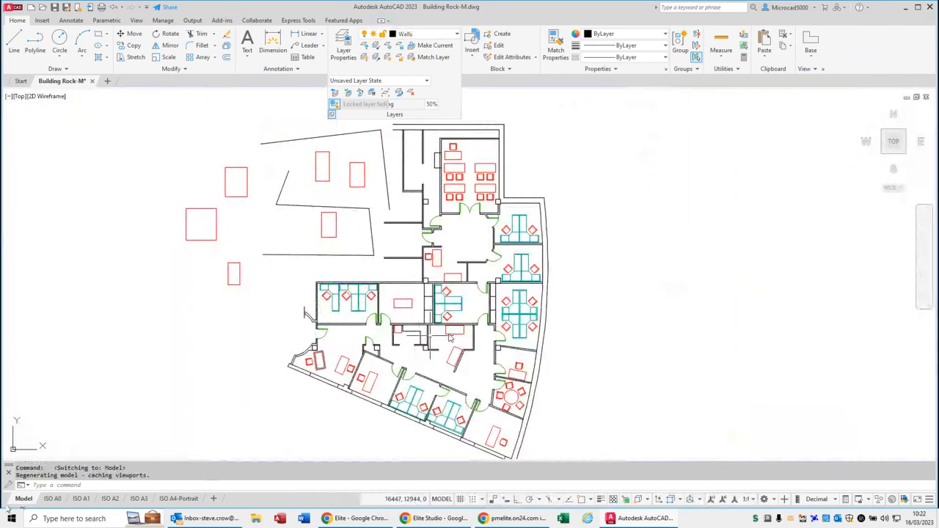
pyautogui.moveTo(472, 307); pyautogui.dragTo(628, 297, button='middle')
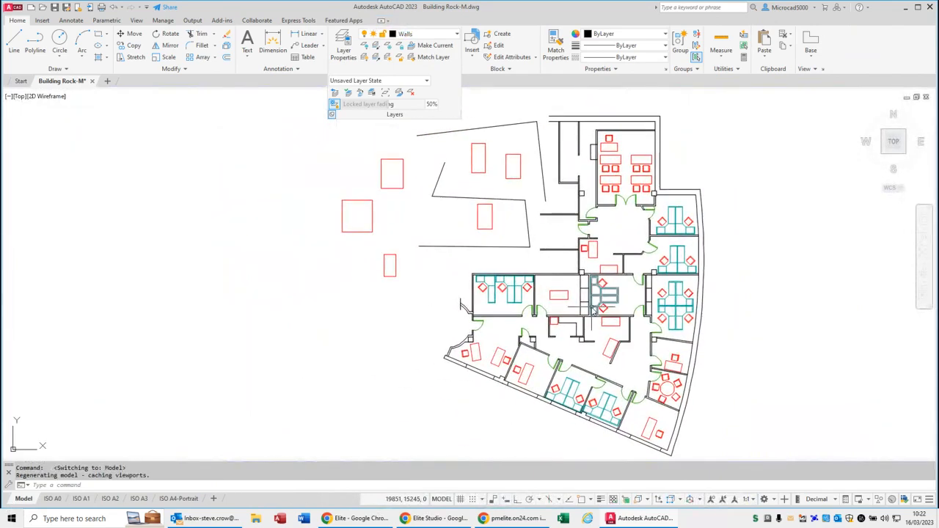
pyautogui.click(373, 99)
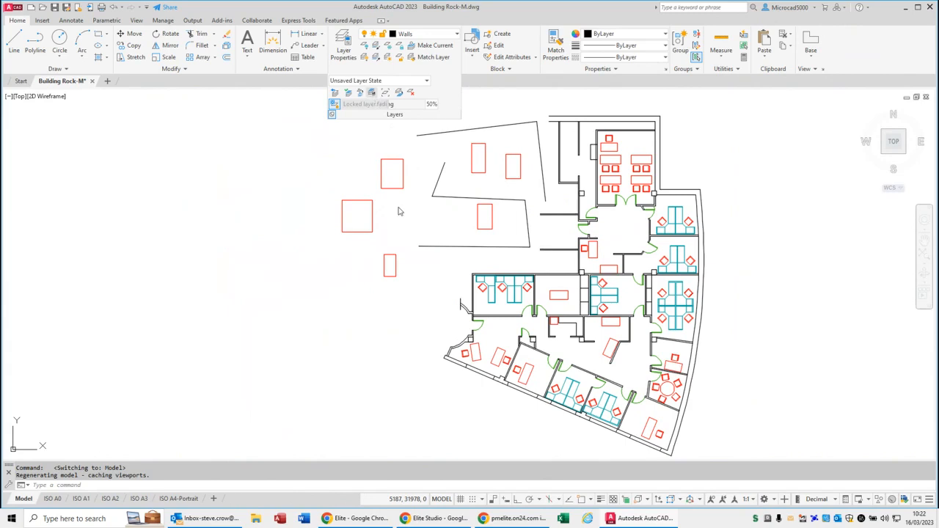
pyautogui.moveTo(482, 200); pyautogui.dragTo(246, 227)
pyautogui.click(248, 307)
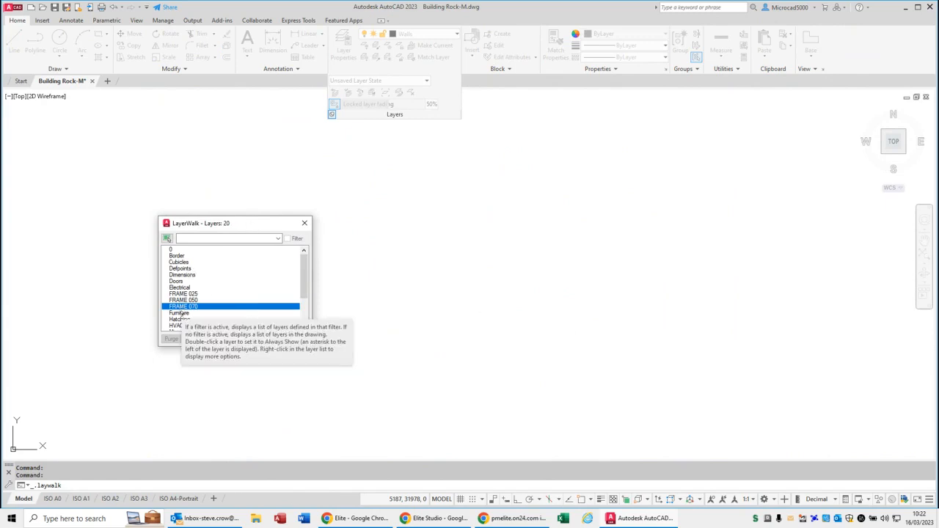
pyautogui.click(183, 256)
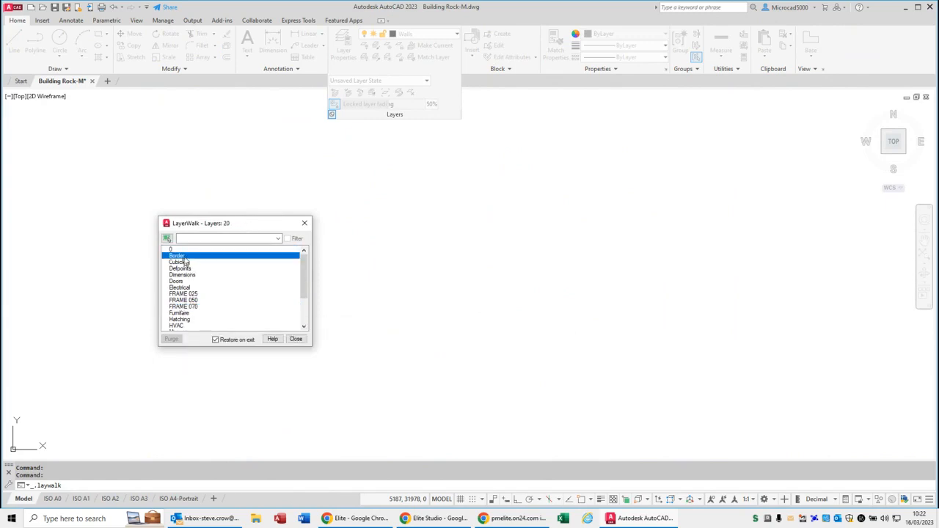
pyautogui.click(188, 263)
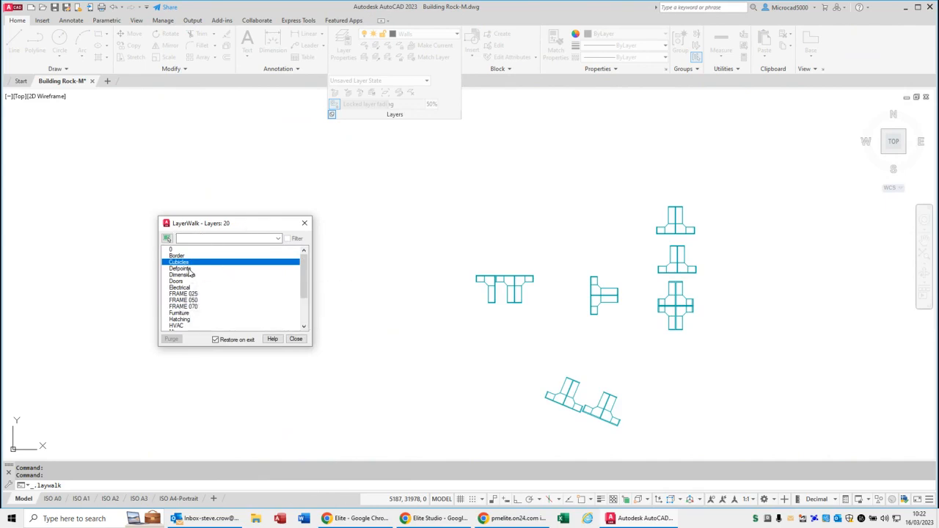
# - Enlarge the LayerWalk dialog until its whole layer list fits and place it beside the floor plan
pyautogui.moveTo(259, 218); pyautogui.dragTo(287, 170)
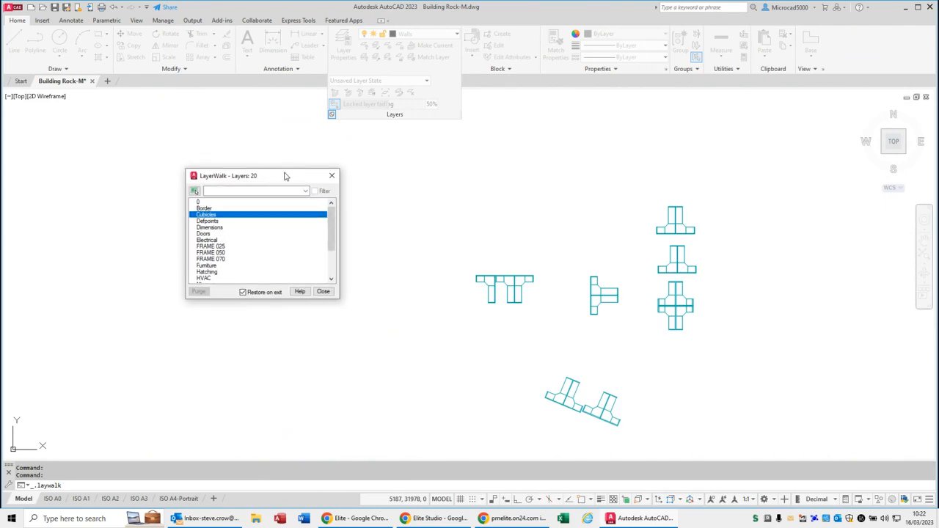
pyautogui.moveTo(285, 298); pyautogui.dragTo(286, 357)
pyautogui.moveTo(285, 181); pyautogui.dragTo(362, 156)
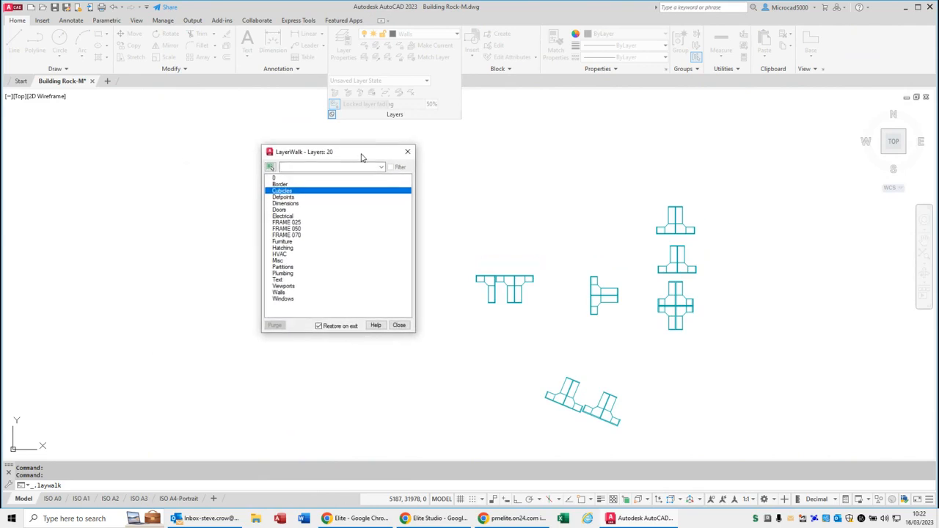
# - Walk down the layers one at a time from Defpoints through Dimensions and Doors to Furniture, then show Walls alone
pyautogui.click(284, 198)
pyautogui.click(295, 204)
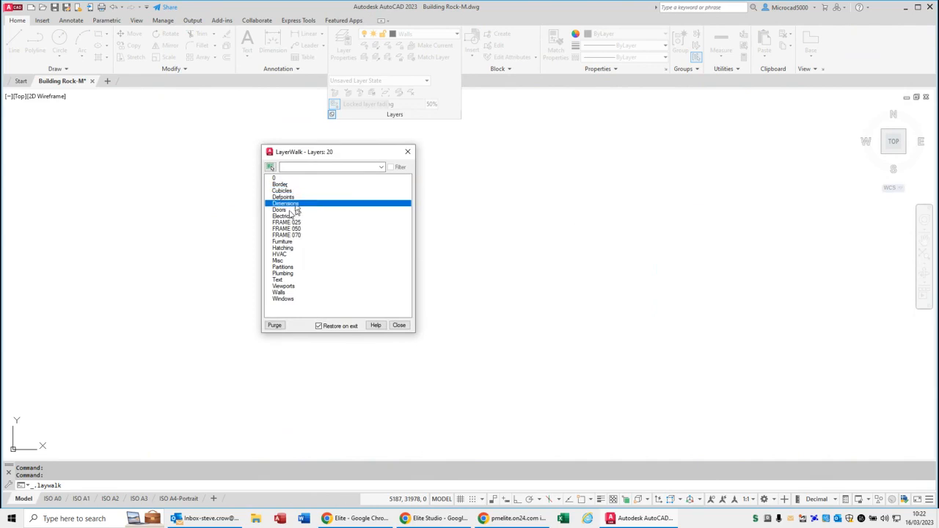
pyautogui.click(296, 210)
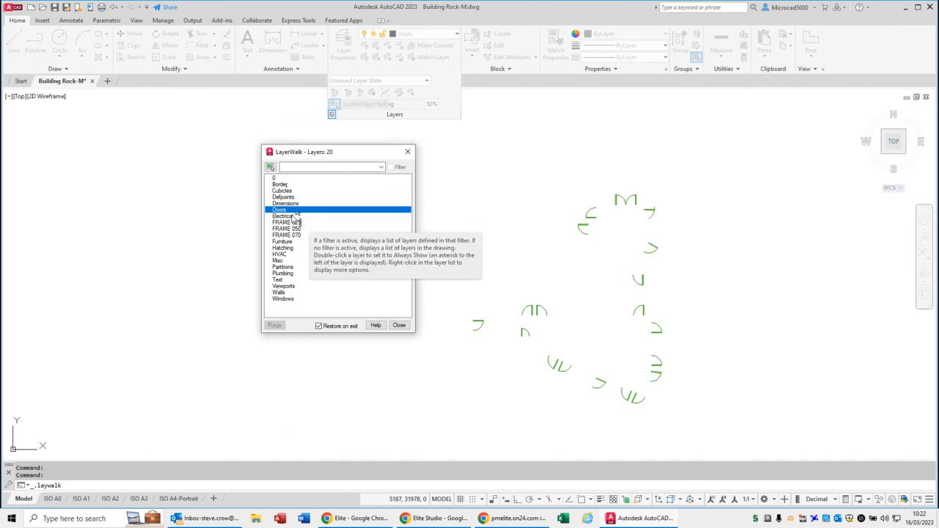
pyautogui.press('Down')
pyautogui.press('Down')
pyautogui.press('Down')
pyautogui.press('Down')
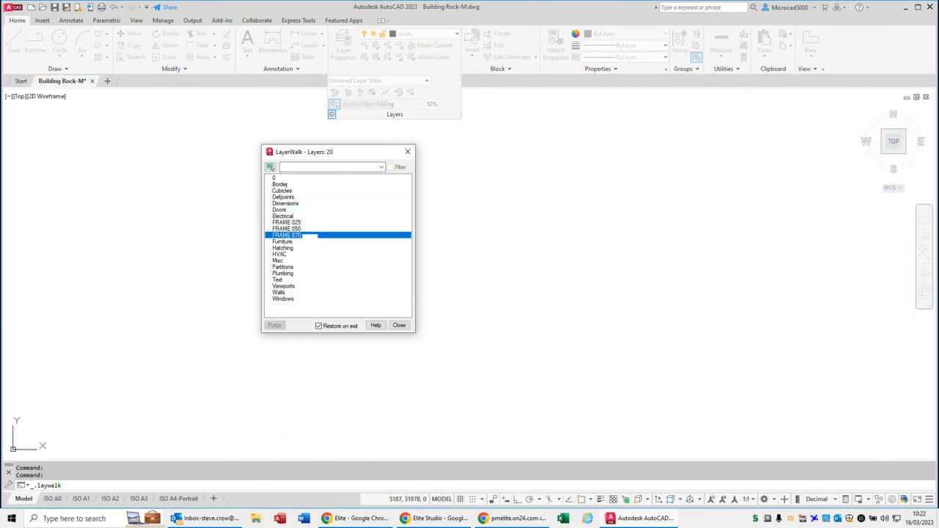
pyautogui.press('Down')
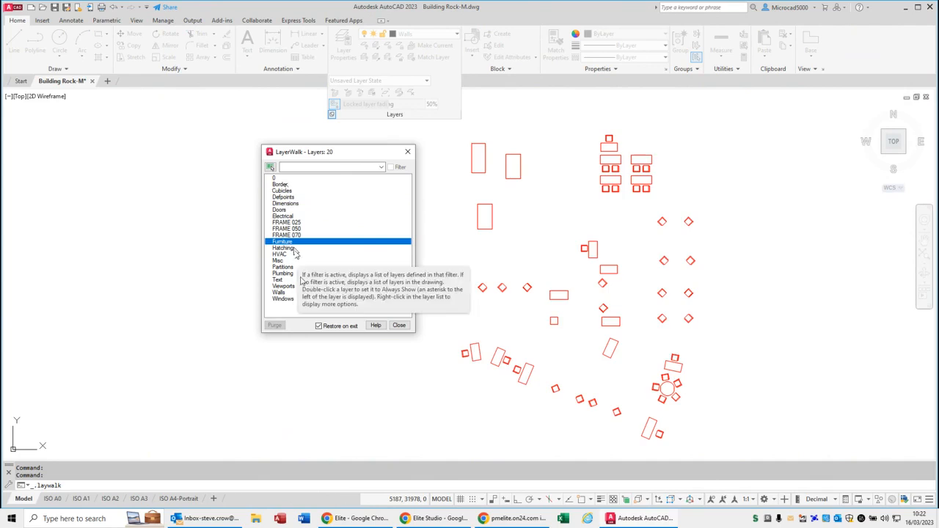
pyautogui.click(290, 292)
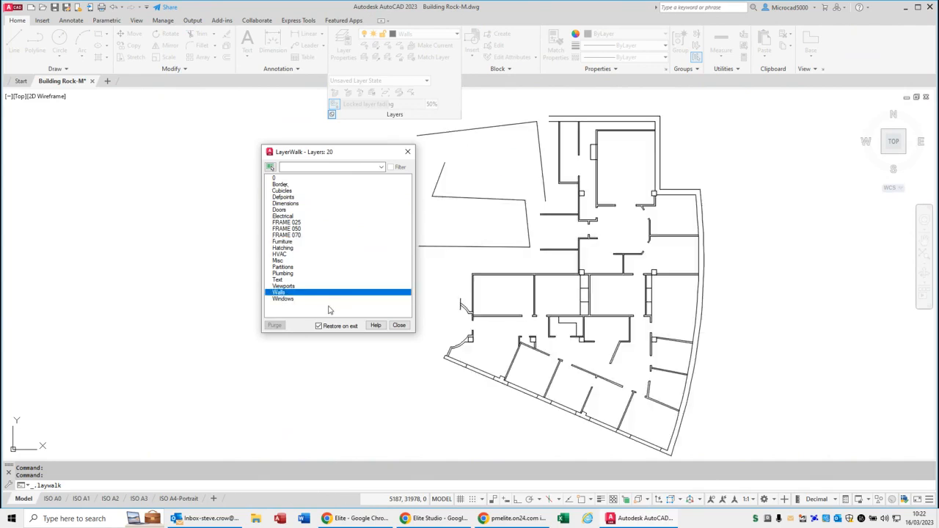
# - Select only the Doors and Walls layers, disable Restore on exit and close Layer Walk, accepting the layer state changes
pyautogui.click(290, 210)
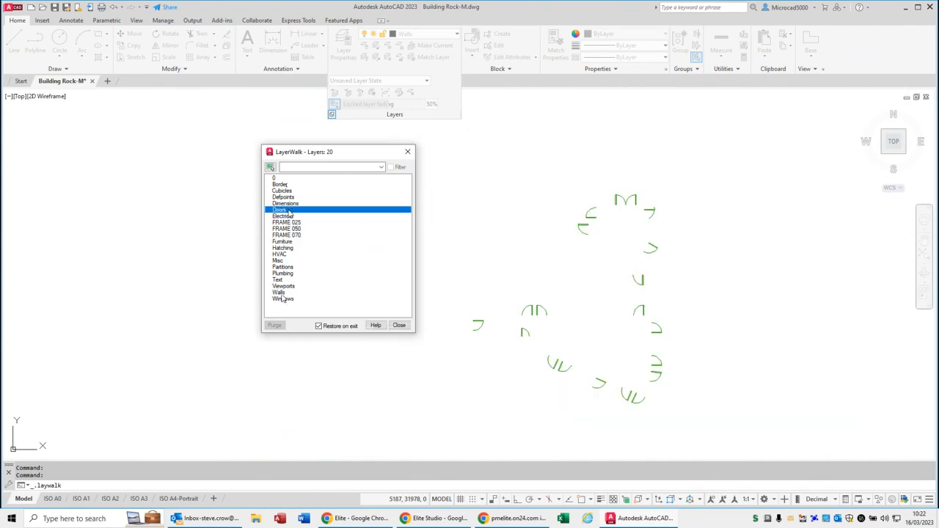
pyautogui.keyDown('ctrl'); pyautogui.click(285, 293); pyautogui.keyUp('ctrl')
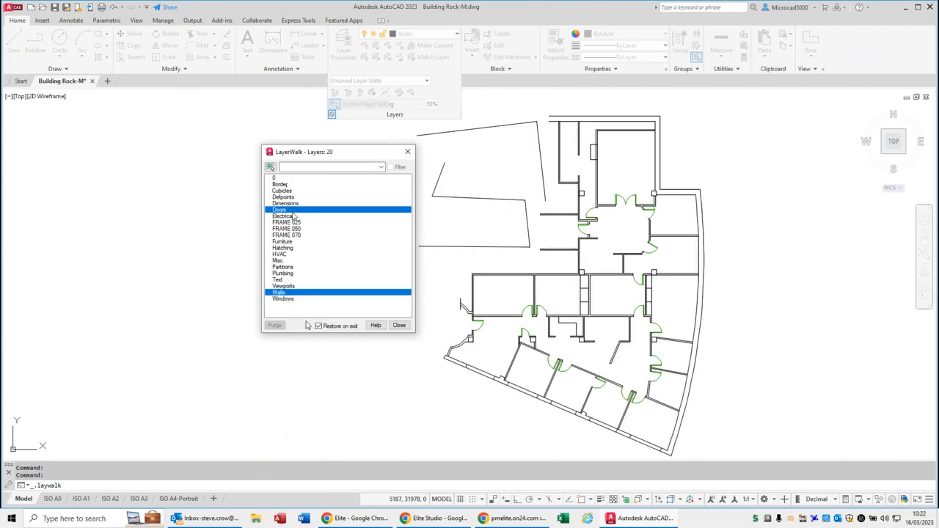
pyautogui.click(320, 328)
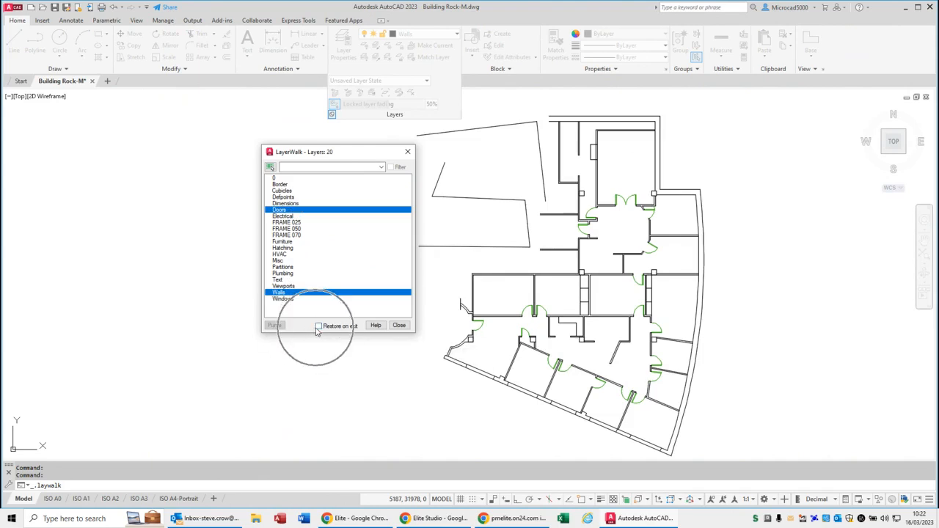
pyautogui.click(400, 326)
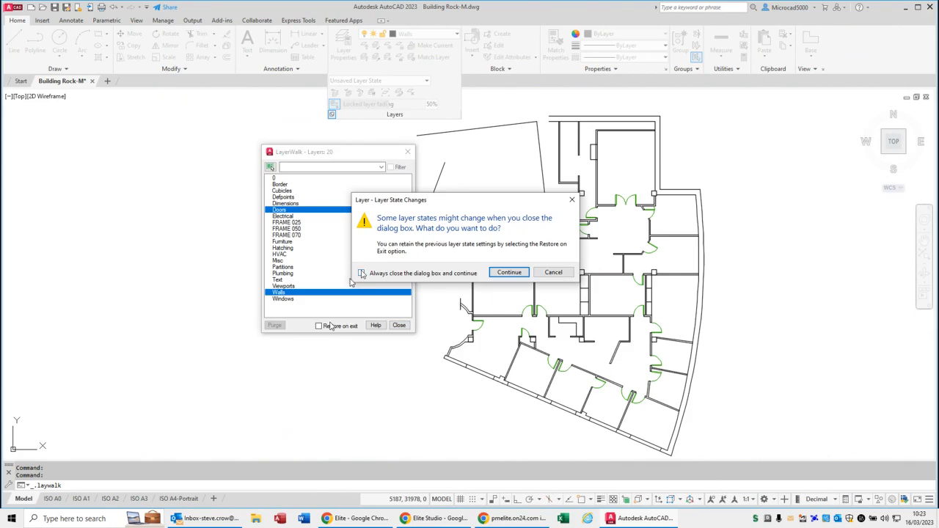
pyautogui.click(504, 271)
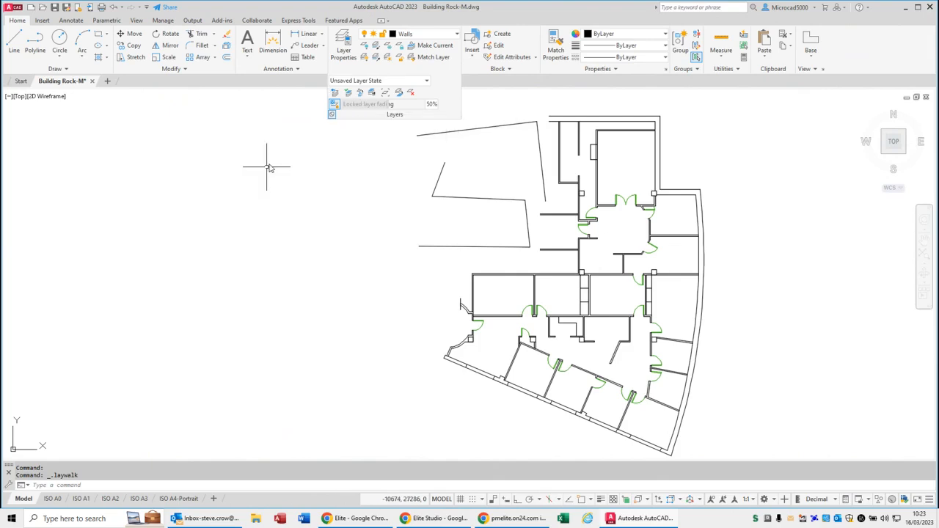
# - Add the Layer Walk command to the Quick Access Toolbar
pyautogui.rightClick(373, 96)
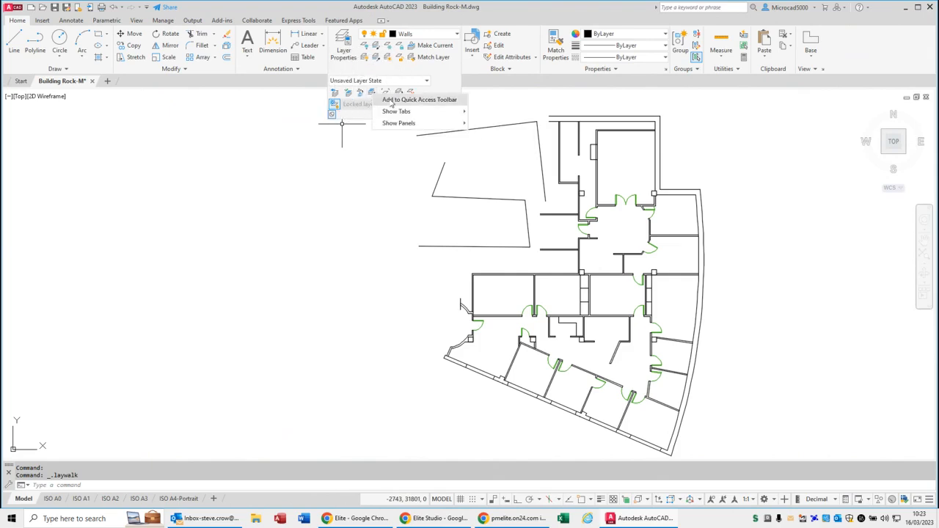
pyautogui.click(382, 100)
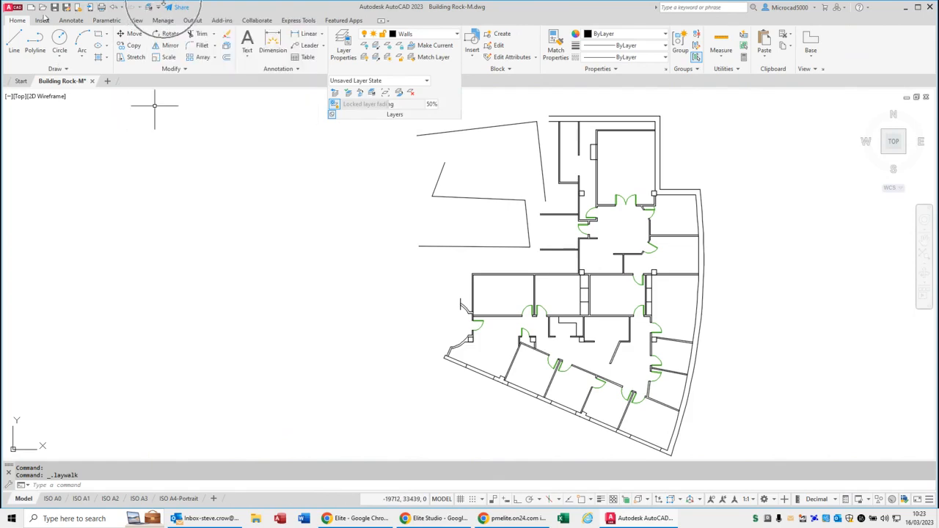
# - Add the Circle command, the Move command and the layer drop-down list to the Quick Access Toolbar
pyautogui.rightClick(65, 39)
pyautogui.click(81, 43)
pyautogui.rightClick(126, 36)
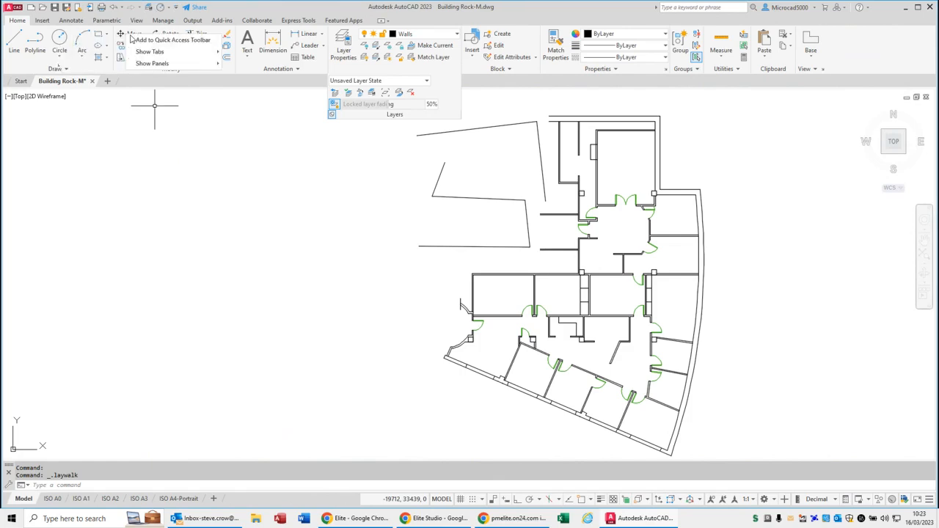
pyautogui.click(156, 46)
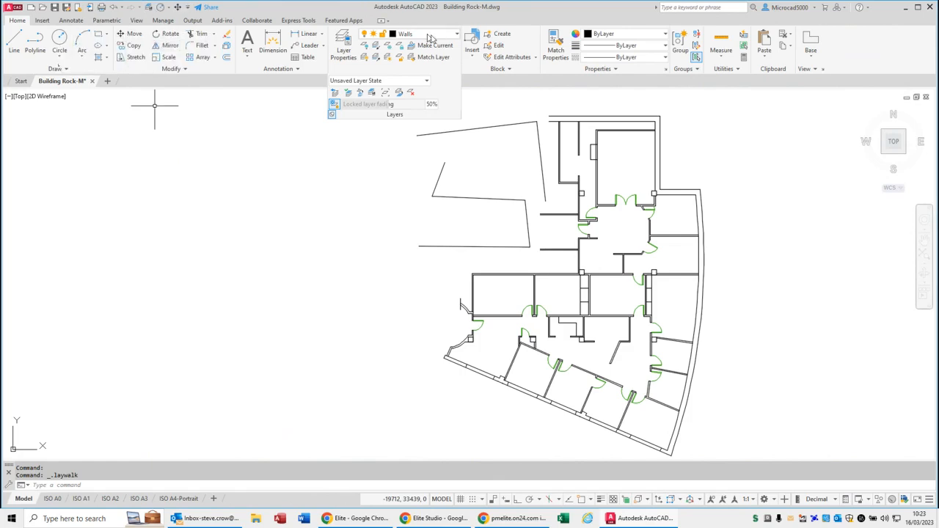
pyautogui.rightClick(430, 36)
pyautogui.click(470, 36)
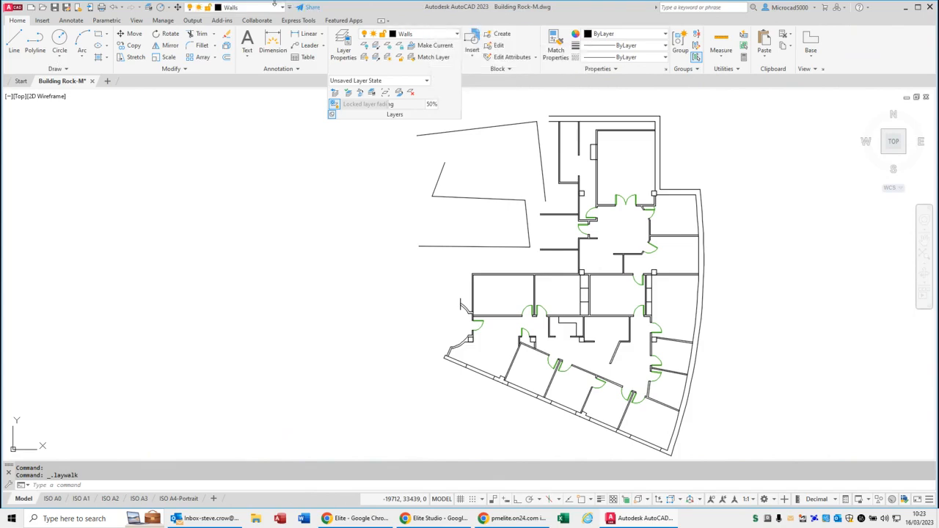
pyautogui.click(282, 9)
pyautogui.click(283, 9)
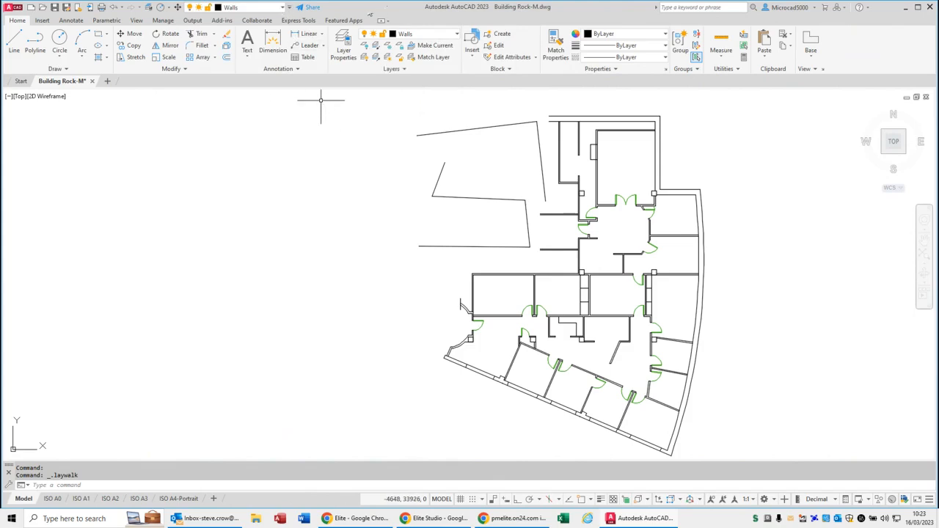
# - Show the Quick Access Toolbar below the ribbon and return it above the ribbon
pyautogui.click(289, 7)
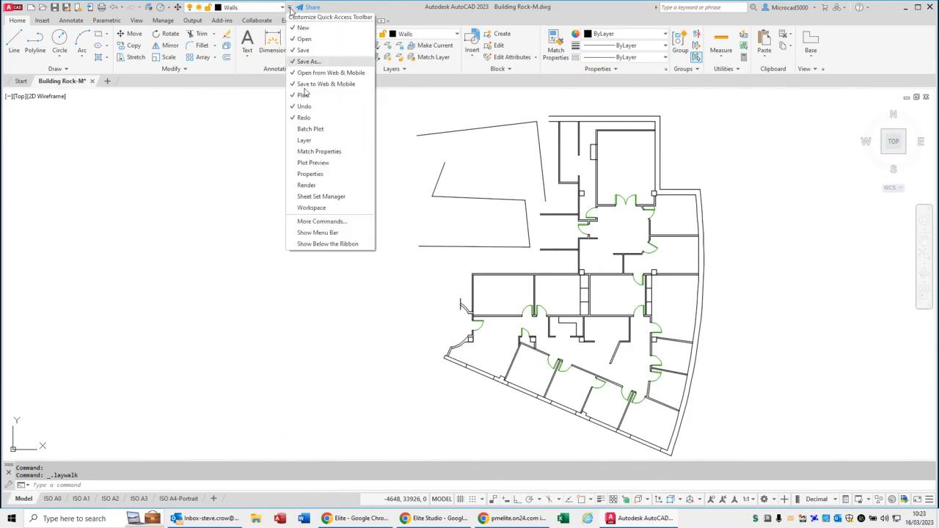
pyautogui.click(317, 247)
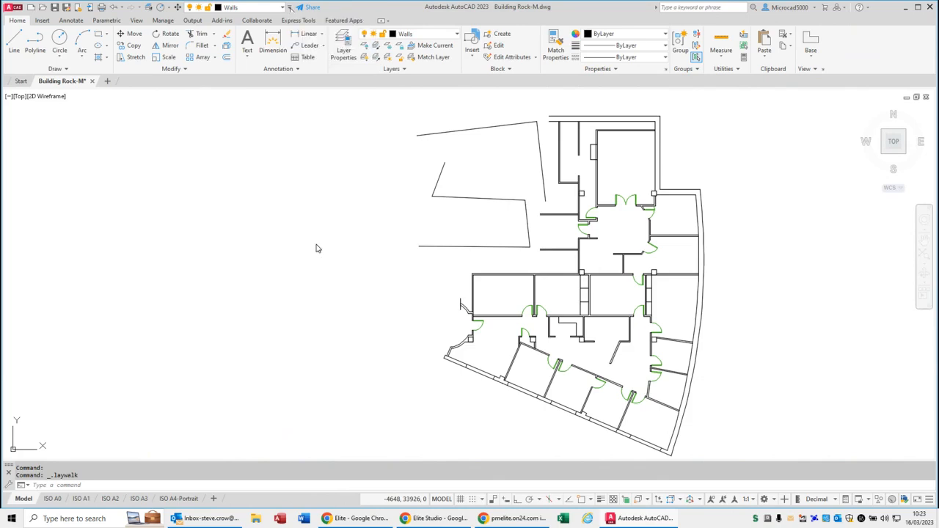
pyautogui.press('ctrl')
pyautogui.press('ctrl')
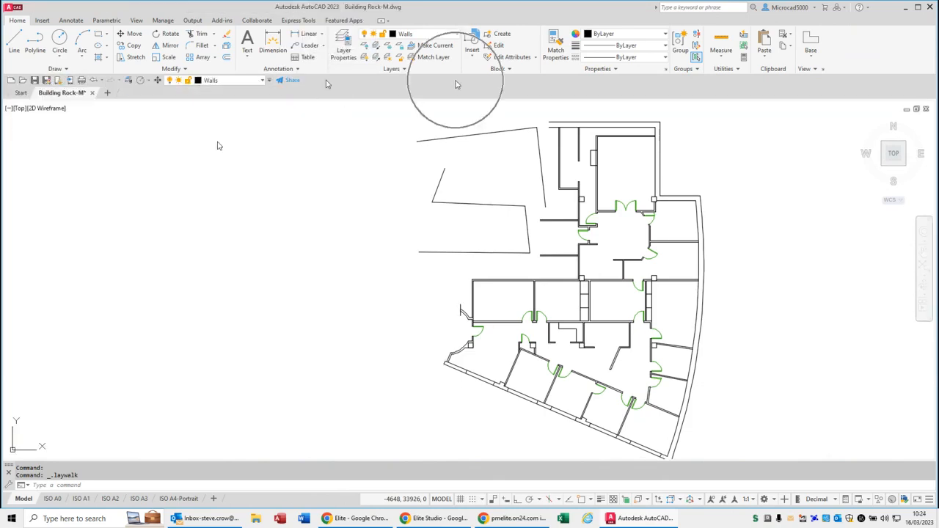
pyautogui.press('ctrl')
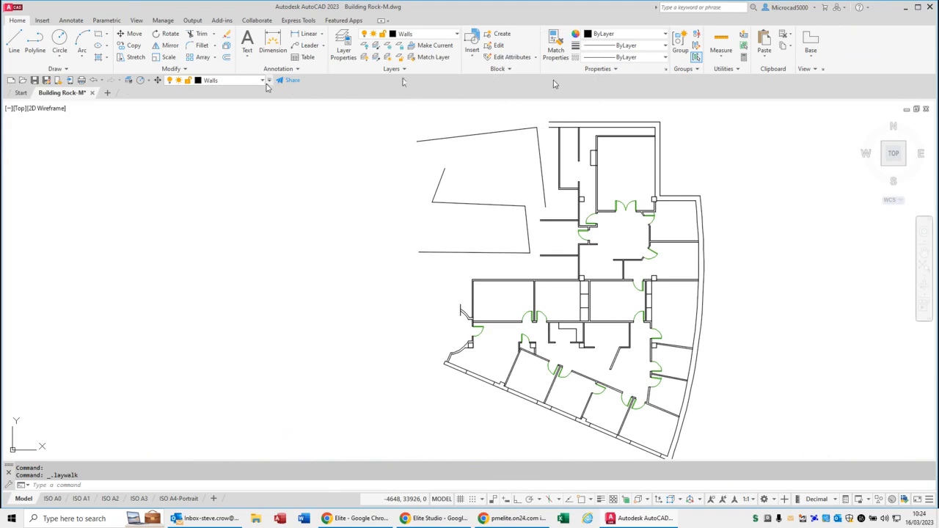
pyautogui.click(270, 81)
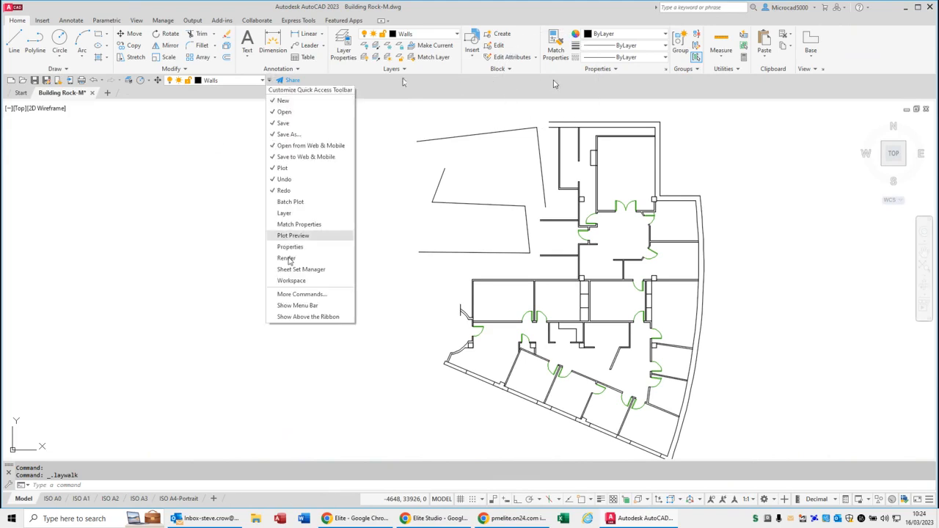
pyautogui.click(296, 317)
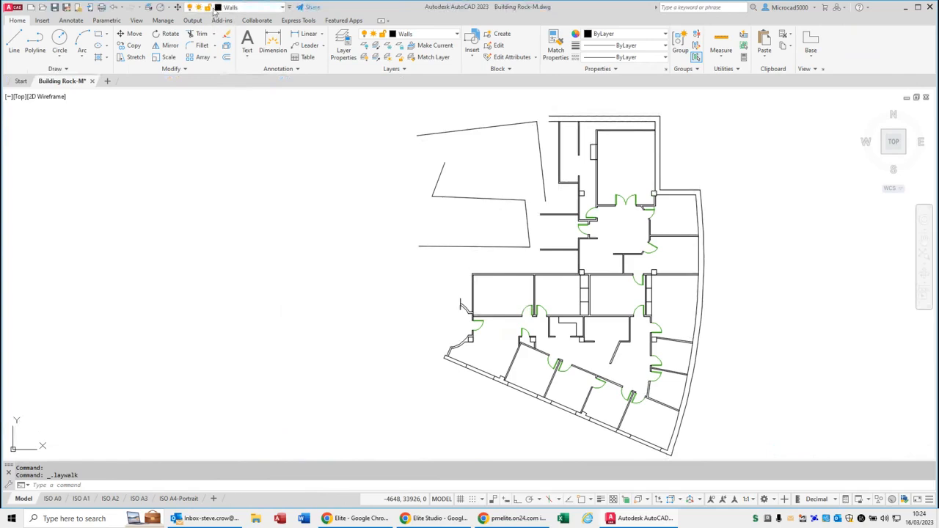
# - Remove the layer drop-down list, Move and Circle from the Quick Access Toolbar, keeping Layer Walk
pyautogui.rightClick(219, 11)
pyautogui.click(250, 16)
pyautogui.rightClick(183, 12)
pyautogui.click(227, 13)
pyautogui.rightClick(160, 11)
pyautogui.click(184, 19)
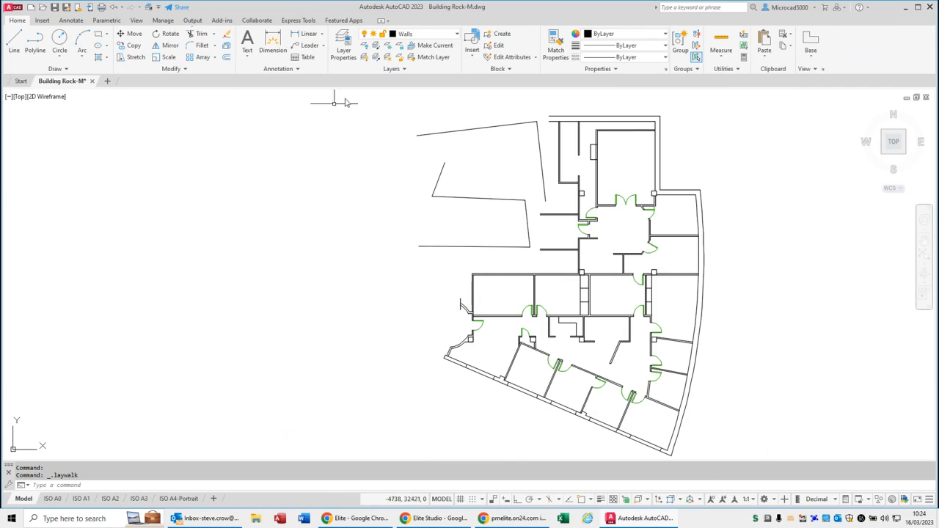
# - Check the on/off state of the layers, and turn on and thaw all layers in the drawing
pyautogui.click(395, 71)
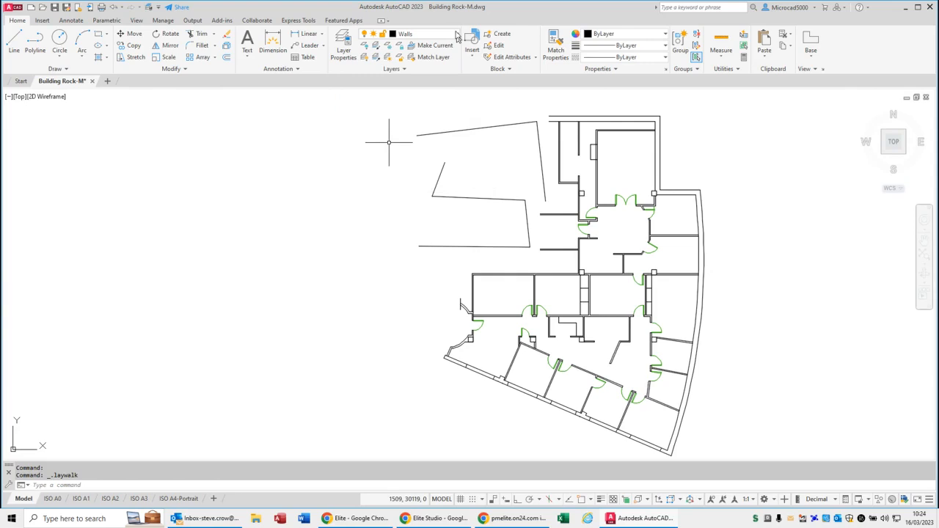
pyautogui.click(455, 35)
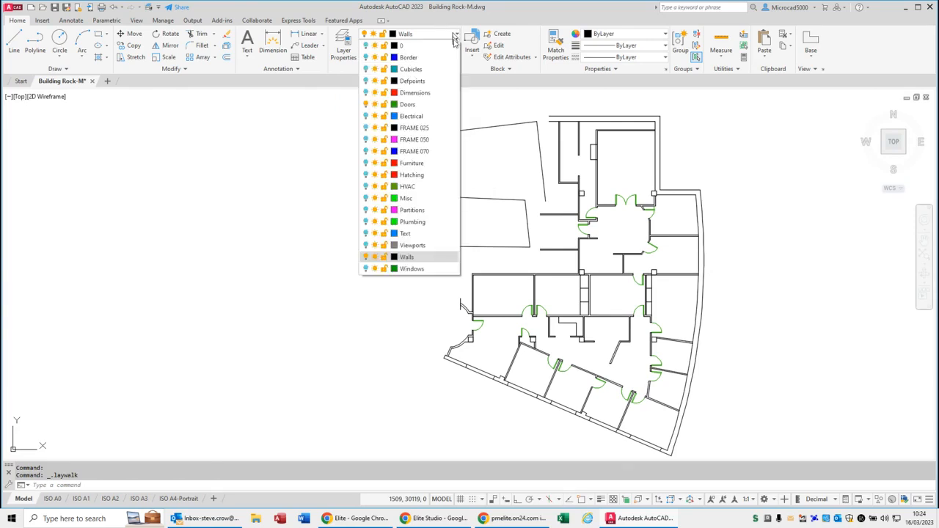
pyautogui.click(522, 168)
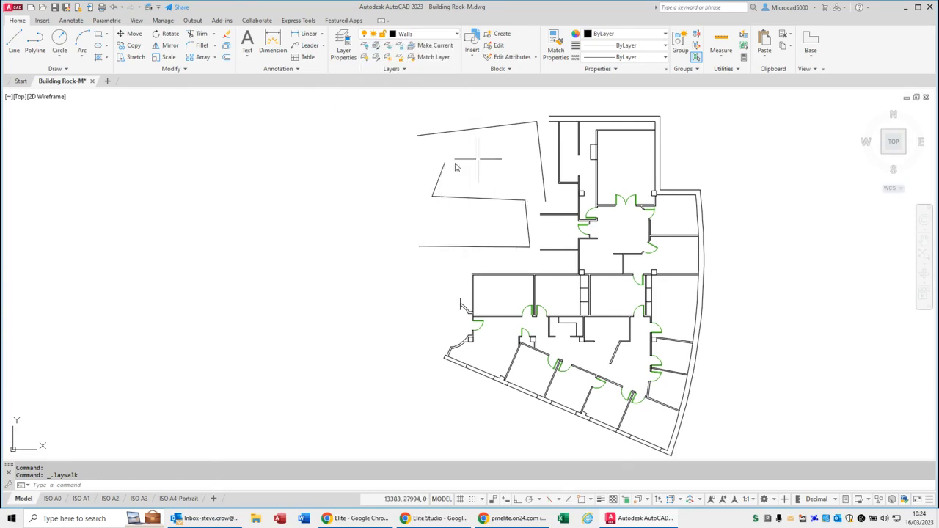
pyautogui.click(363, 59)
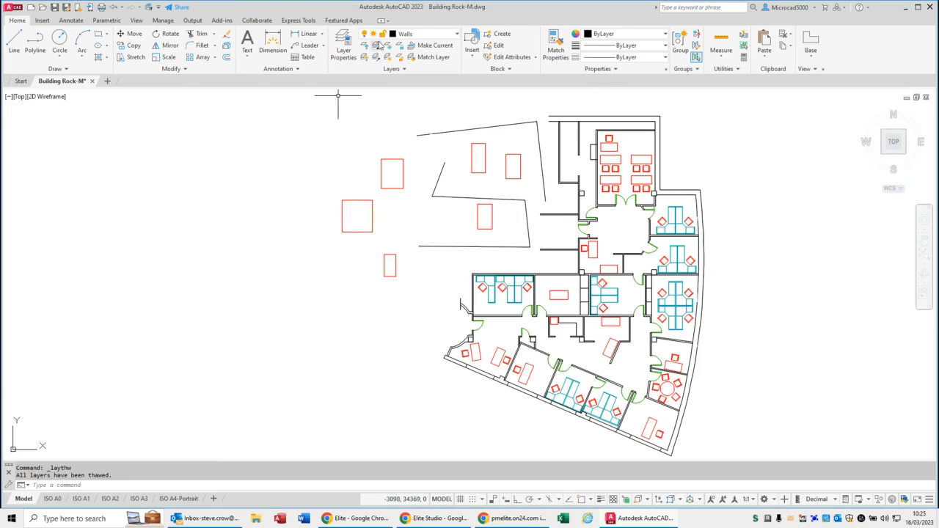
# - Make Partitions the current layer and draw an open outline of five line segments beside the building's lower-left corner
pyautogui.click(374, 69)
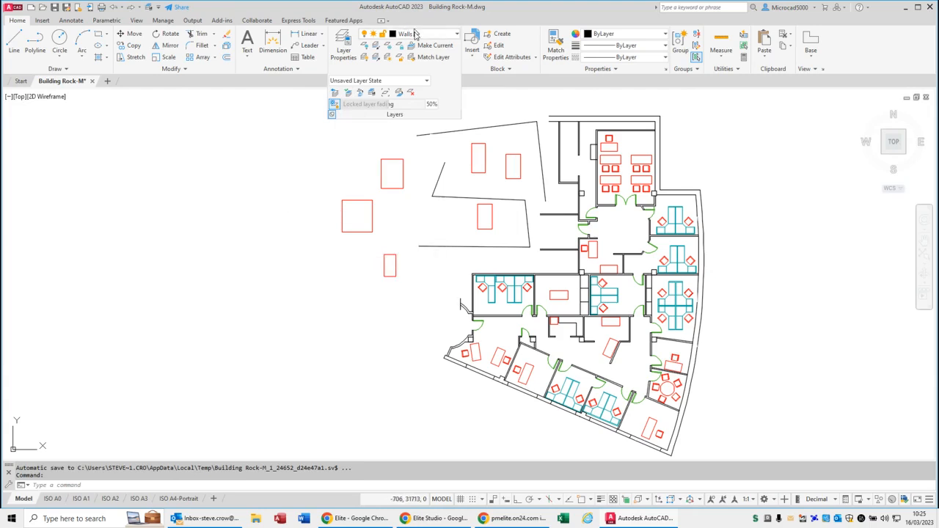
pyautogui.click(420, 35)
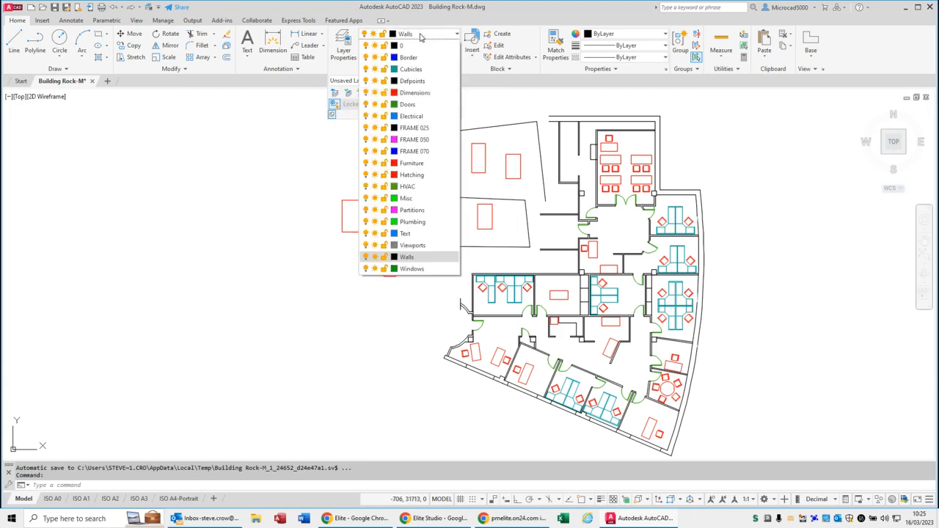
pyautogui.click(412, 211)
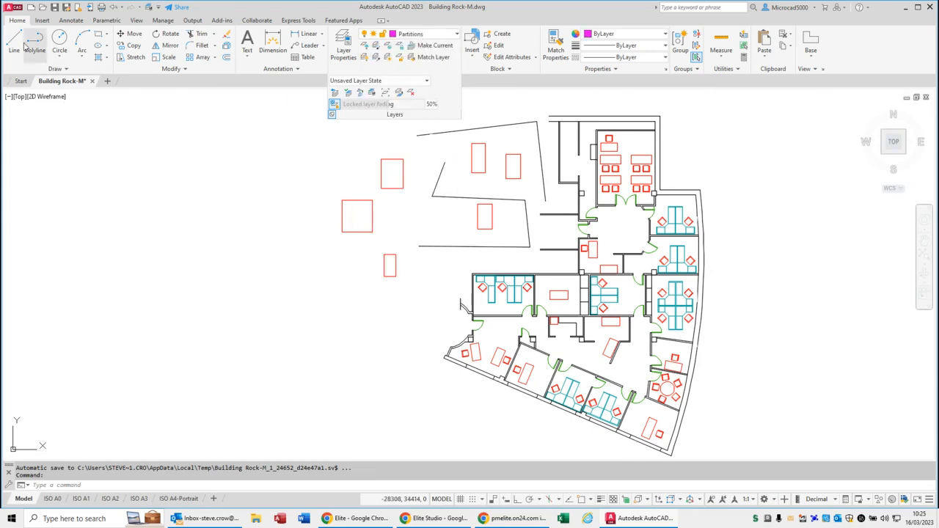
pyautogui.press('l')
pyautogui.press('Return')
pyautogui.click(438, 278)
pyautogui.click(436, 338)
pyautogui.click(340, 323)
pyautogui.click(363, 289)
pyautogui.click(414, 300)
pyautogui.click(420, 273)
pyautogui.press('Return')
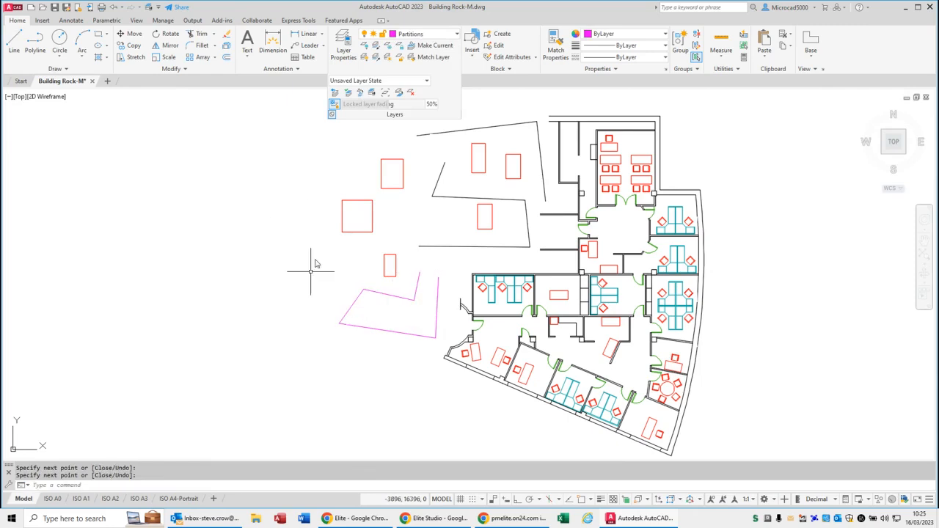
# - Make Walls the current layer and change the new outline and the small rectangle above it to that layer with Change to Current Layer
pyautogui.click(449, 36)
pyautogui.click(411, 258)
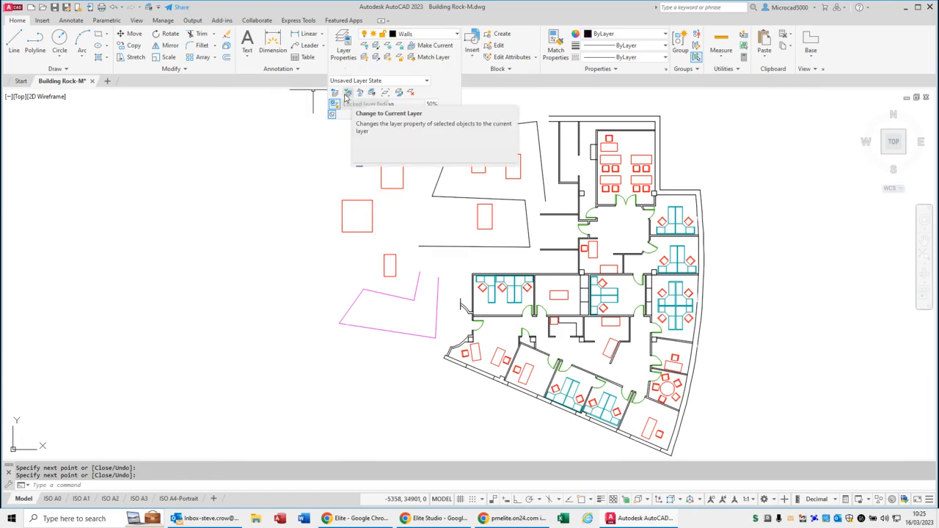
pyautogui.click(349, 93)
pyautogui.click(444, 273)
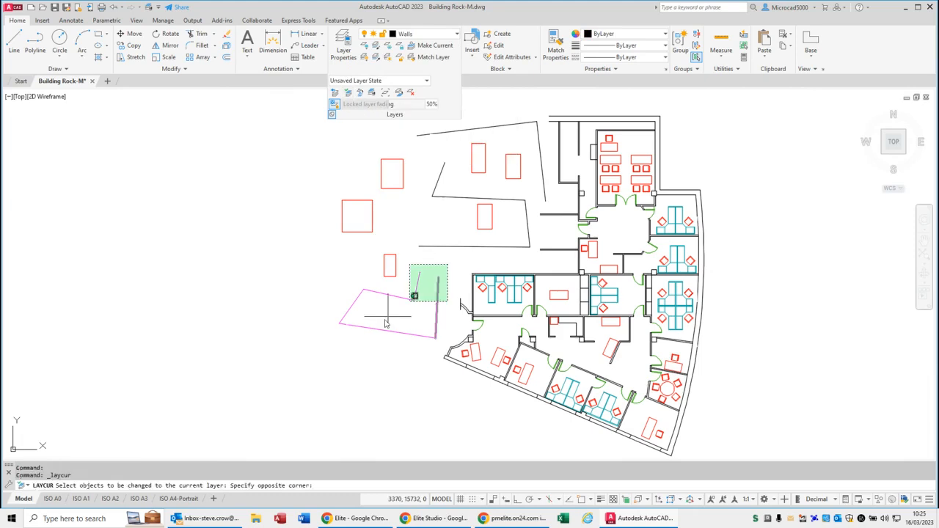
pyautogui.click(353, 362)
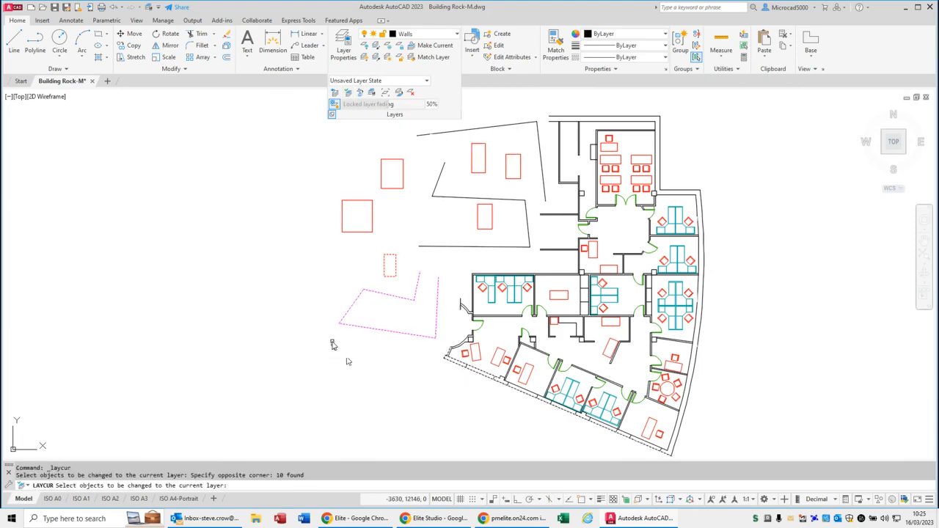
pyautogui.press('Return')
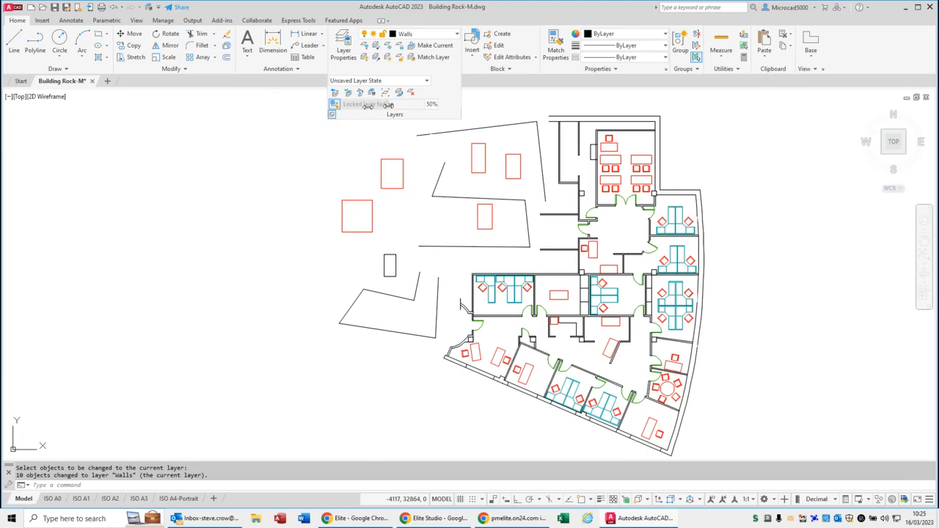
# - Set the locked layer fading to 47%, and unpin and re-pin the expanded layer tools
pyautogui.moveTo(395, 103)
pyautogui.mouseDown()
pyautogui.moveTo(383, 104)
pyautogui.moveTo(417, 105)
pyautogui.moveTo(388, 104)
pyautogui.mouseUp()
pyautogui.click(331, 116)
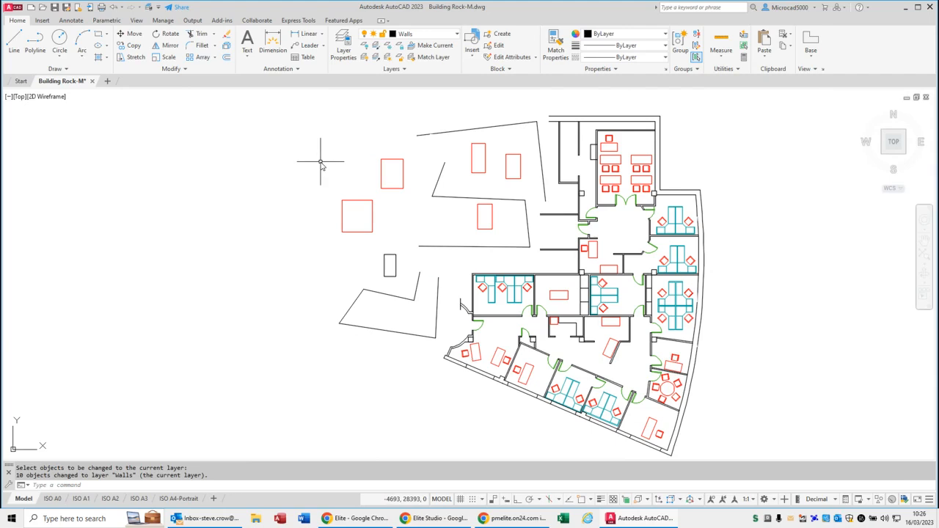
pyautogui.click(392, 69)
pyautogui.click(332, 115)
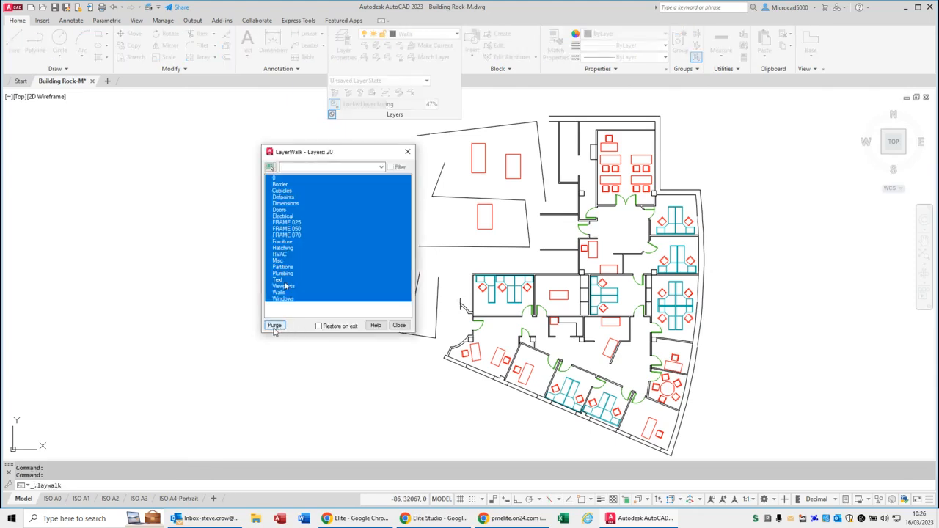
# - Purge all unused layers with Layer Walk, close it and undo the purge
pyautogui.press('ctrl')
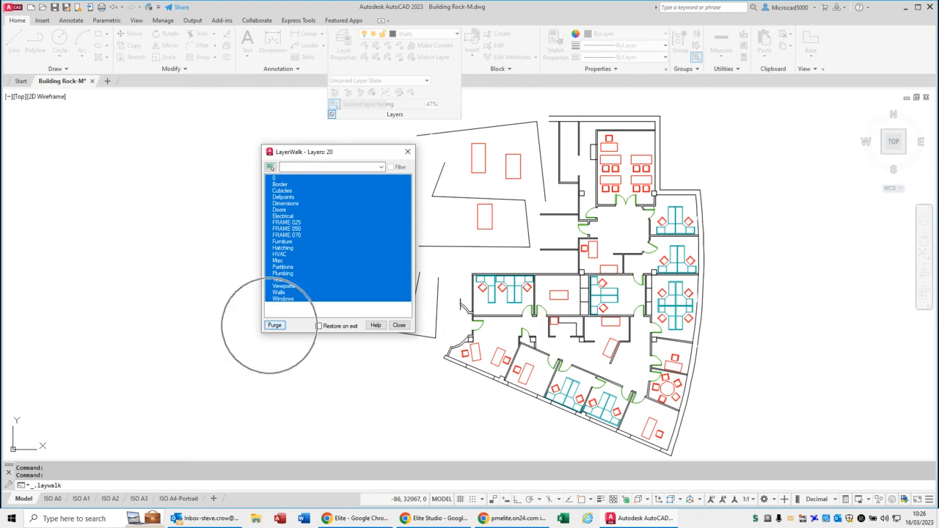
pyautogui.click(274, 325)
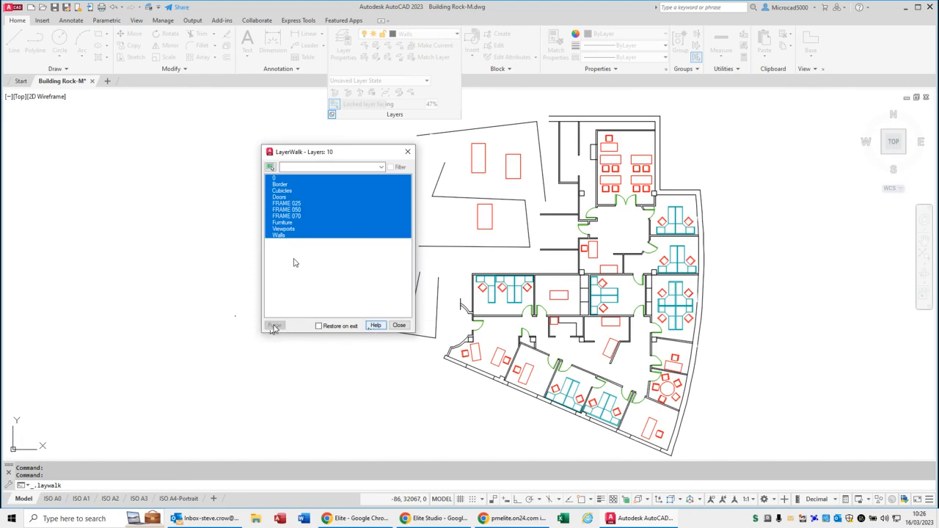
pyautogui.click(399, 326)
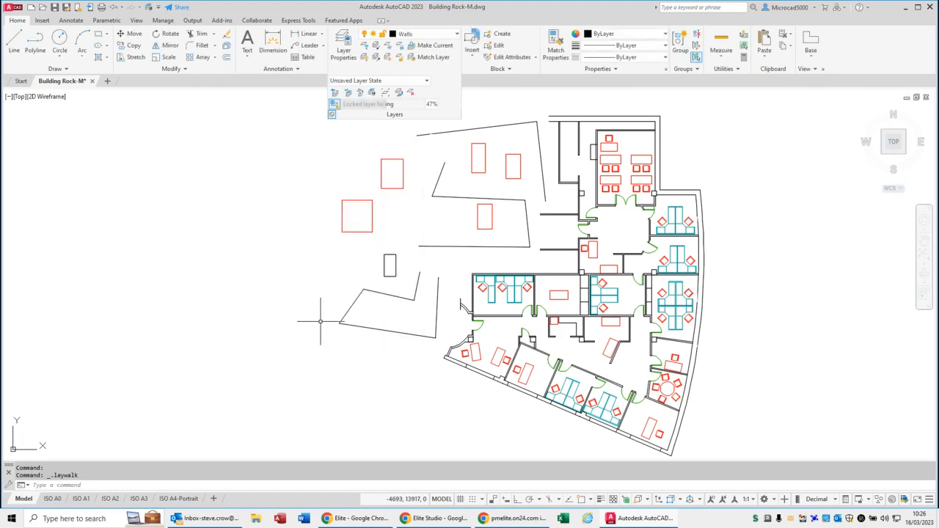
pyautogui.hotkey('ctrl', 'z')
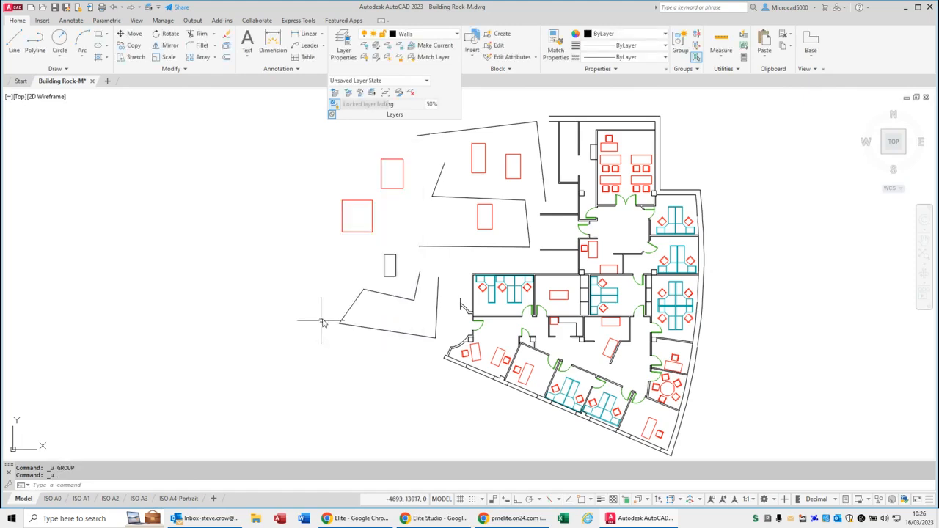
# - Make layer 0 the current layer and check the list of layers
pyautogui.click(440, 34)
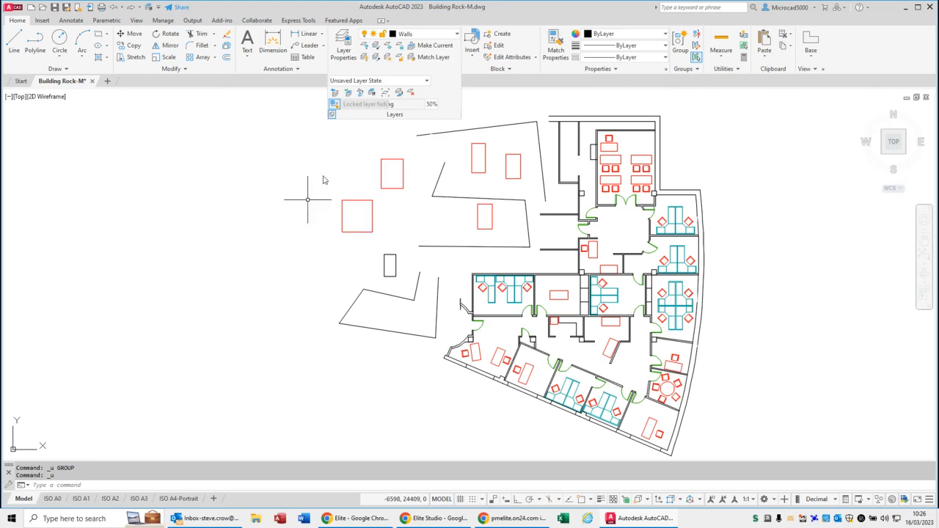
pyautogui.click(452, 37)
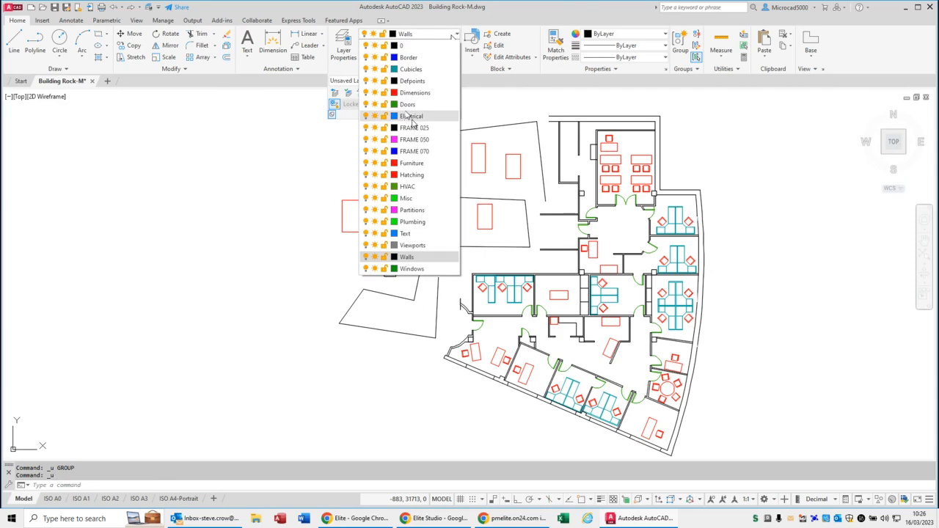
pyautogui.click(487, 112)
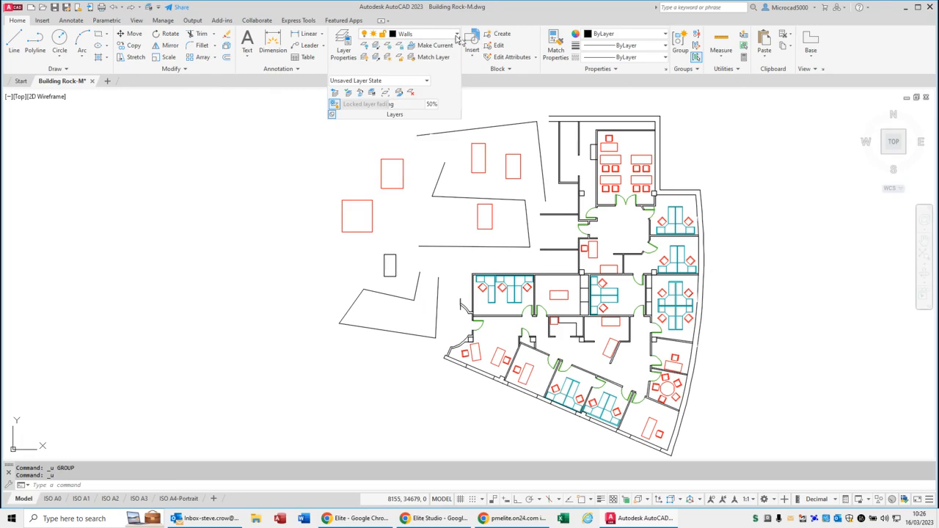
pyautogui.click(456, 38)
pyautogui.click(414, 46)
pyautogui.moveTo(422, 206); pyautogui.dragTo(526, 202, button='middle')
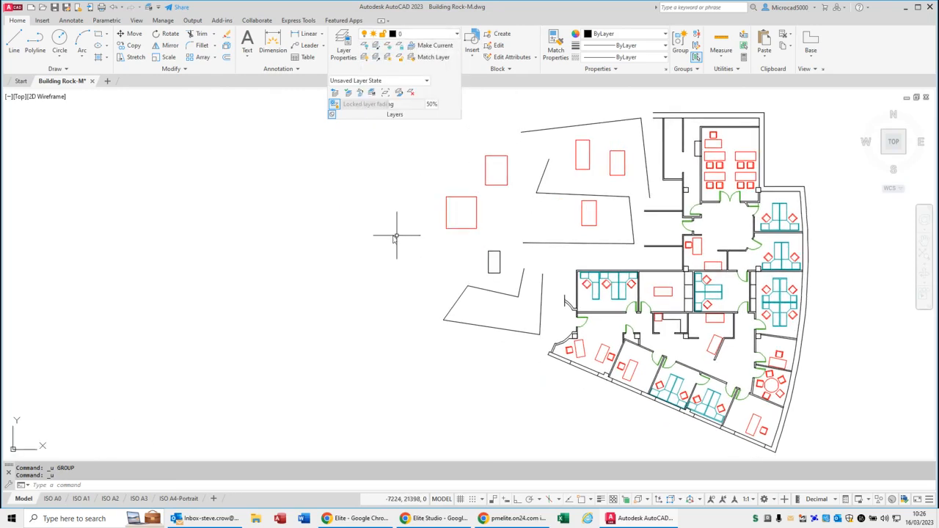
pyautogui.click(457, 38)
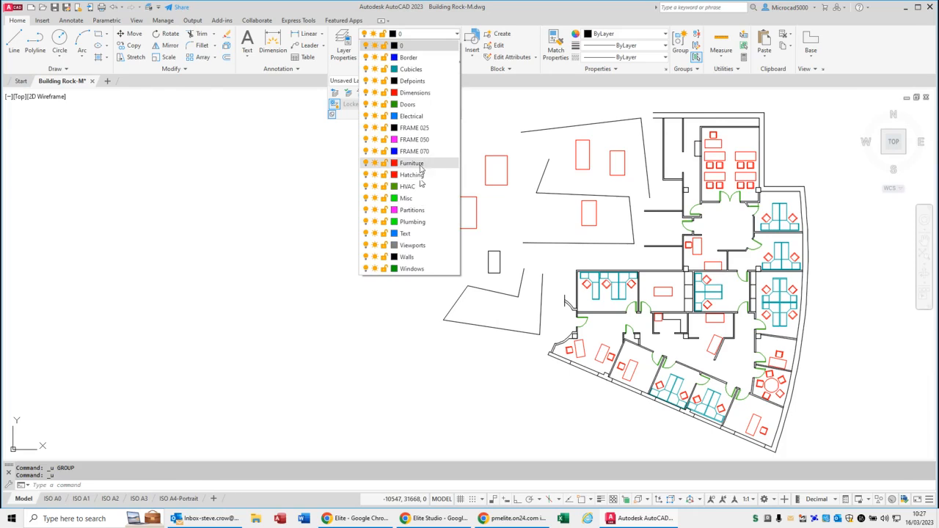
pyautogui.click(470, 192)
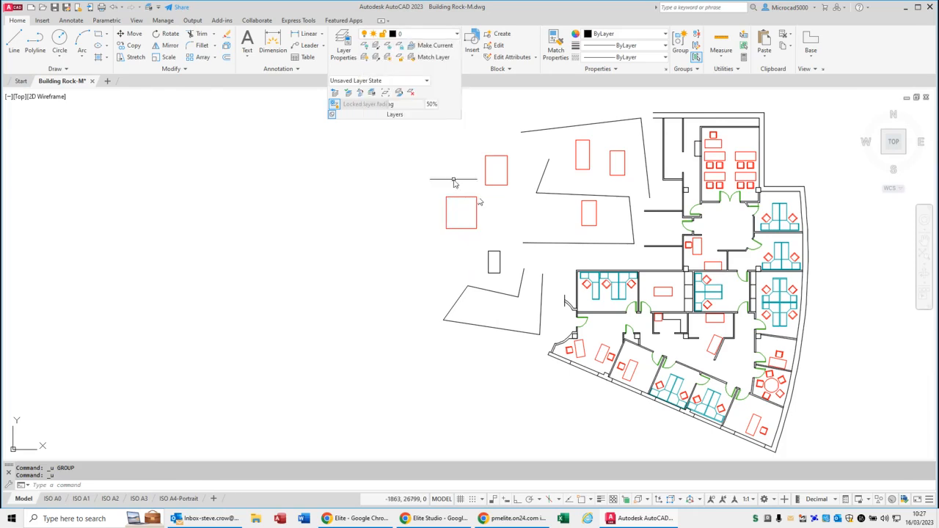
# - Copy the large red square west of the building to a spot far to the northeast of the plan
pyautogui.scroll(-4, 450, 210)
pyautogui.moveTo(478, 227); pyautogui.dragTo(345, 382, button='middle')
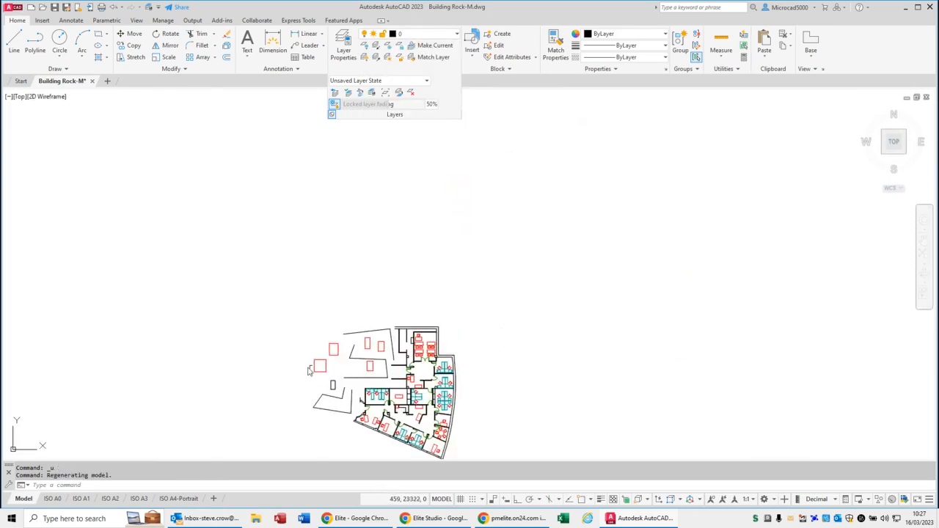
pyautogui.write('co')
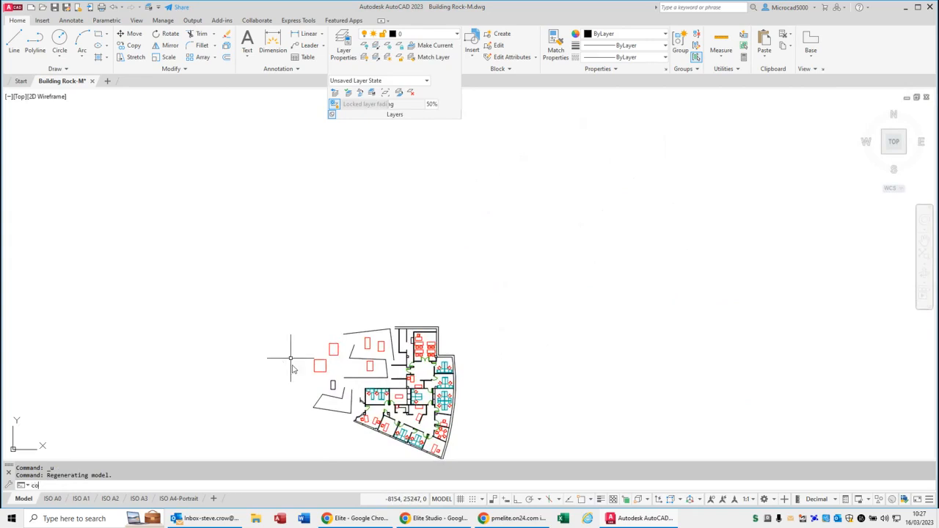
pyautogui.press('Return')
pyautogui.click(313, 359)
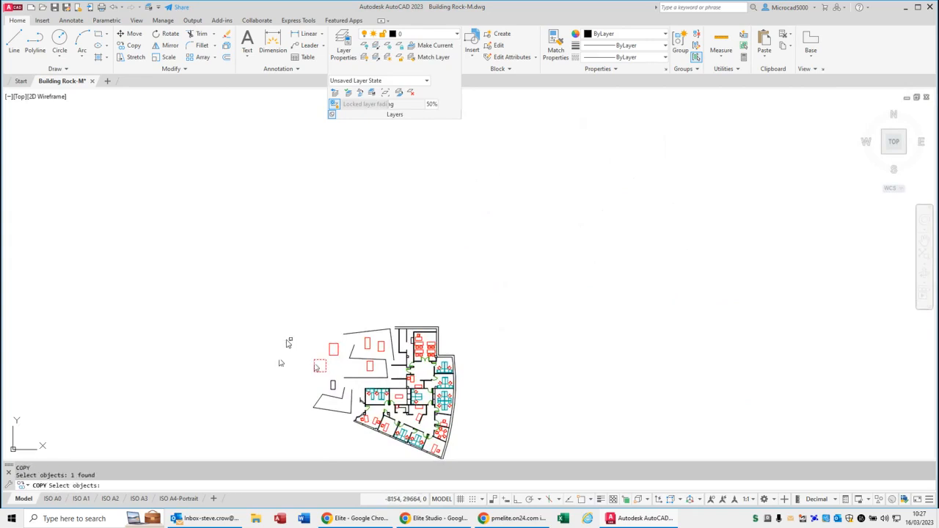
pyautogui.press('Return')
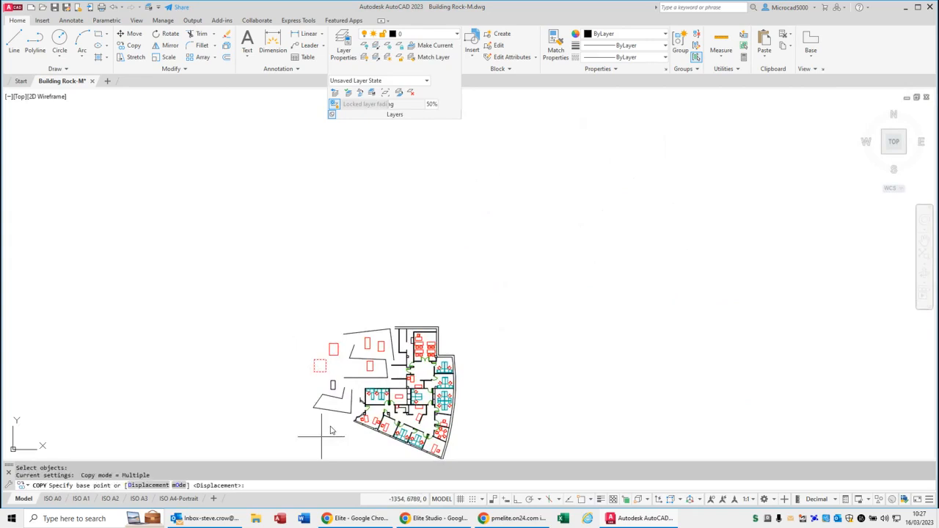
pyautogui.click(276, 434)
pyautogui.scroll(-3, 283, 430)
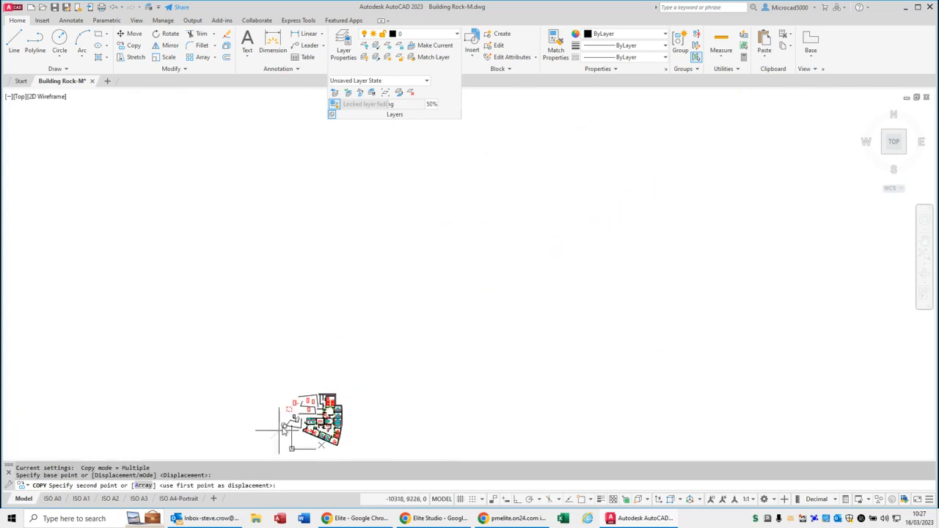
pyautogui.click(697, 137)
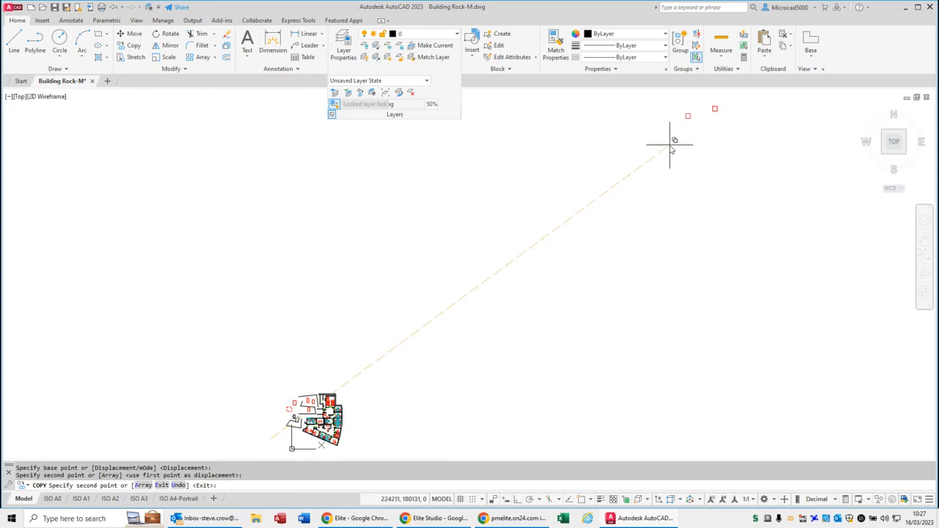
pyautogui.press('Escape')
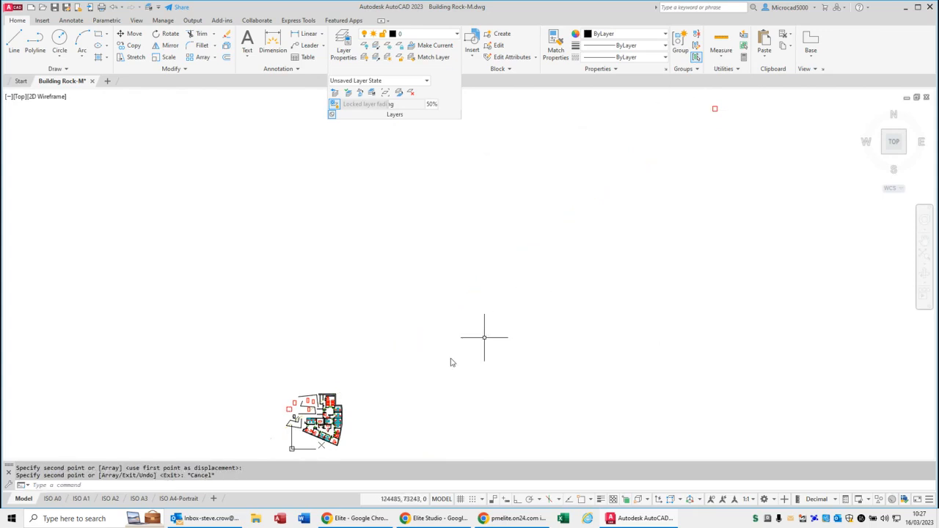
# - Examine how the distant square copy affects the drawing extents, comparing the Zoom Extents view with the building close-up
pyautogui.moveTo(343, 425); pyautogui.dragTo(545, 278, button='middle')
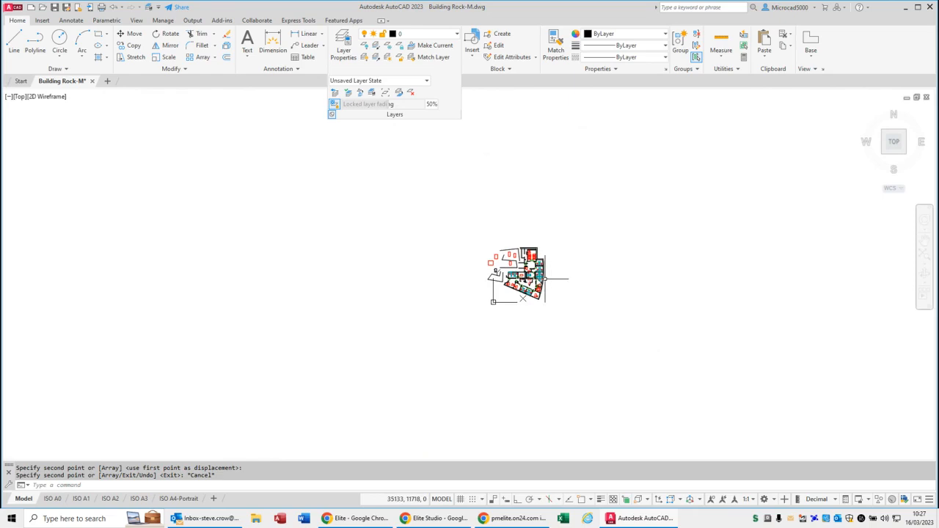
pyautogui.scroll(4, 532, 277)
pyautogui.scroll(3, 532, 276)
pyautogui.scroll(-4, 532, 277)
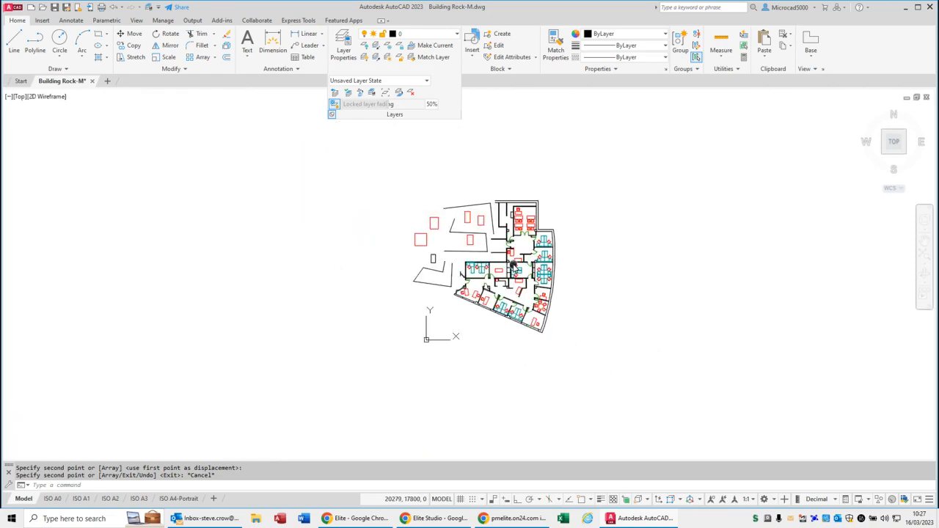
pyautogui.scroll(2, 543, 249)
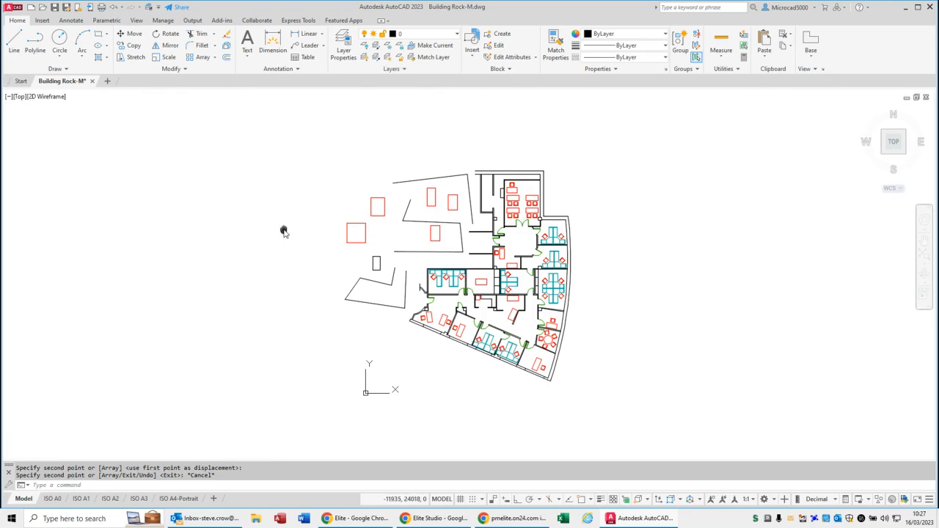
pyautogui.middleClick(285, 233)
pyautogui.middleClick(285, 233)
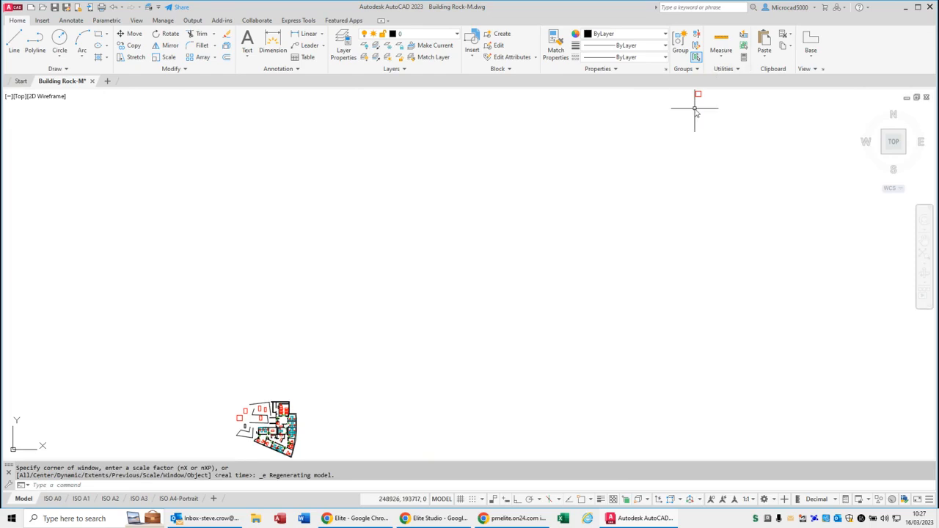
pyautogui.press('ctrl')
pyautogui.moveTo(301, 406)
pyautogui.mouseDown(button='middle')
pyautogui.moveTo(485, 272)
pyautogui.moveTo(523, 313)
pyautogui.mouseUp(button='middle')
pyautogui.scroll(7, 477, 275)
pyautogui.middleClick(519, 309)
pyautogui.middleClick(520, 310)
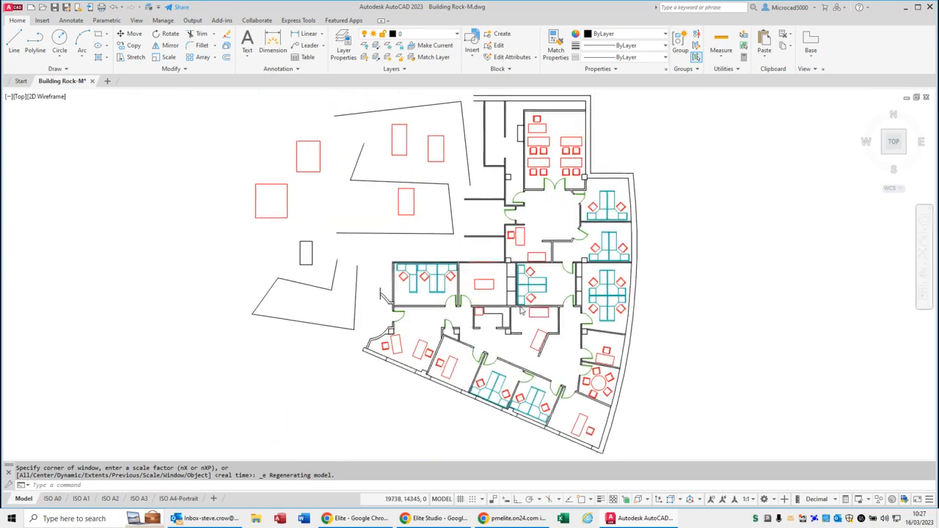
# - Turn off the Furniture layer
pyautogui.moveTo(335, 373); pyautogui.dragTo(478, 265, button='middle')
pyautogui.scroll(6, 458, 297)
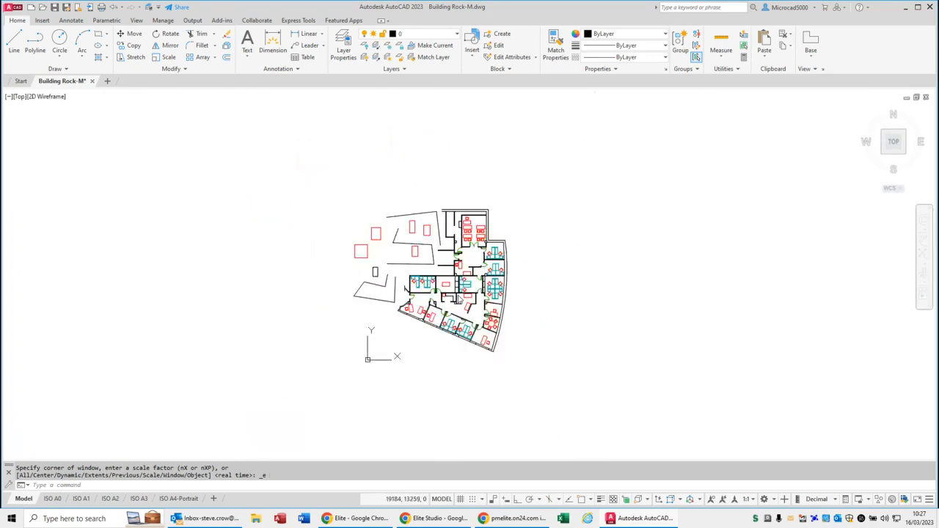
pyautogui.click(416, 35)
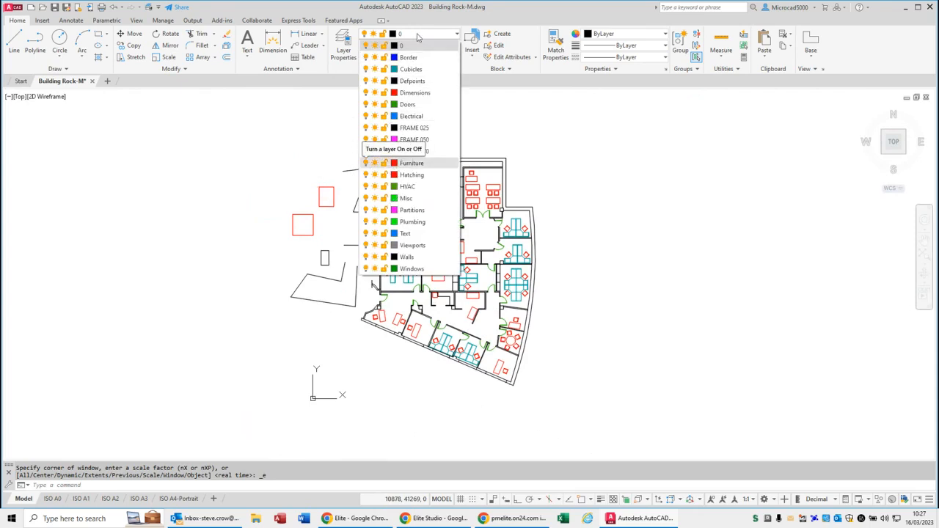
pyautogui.click(366, 166)
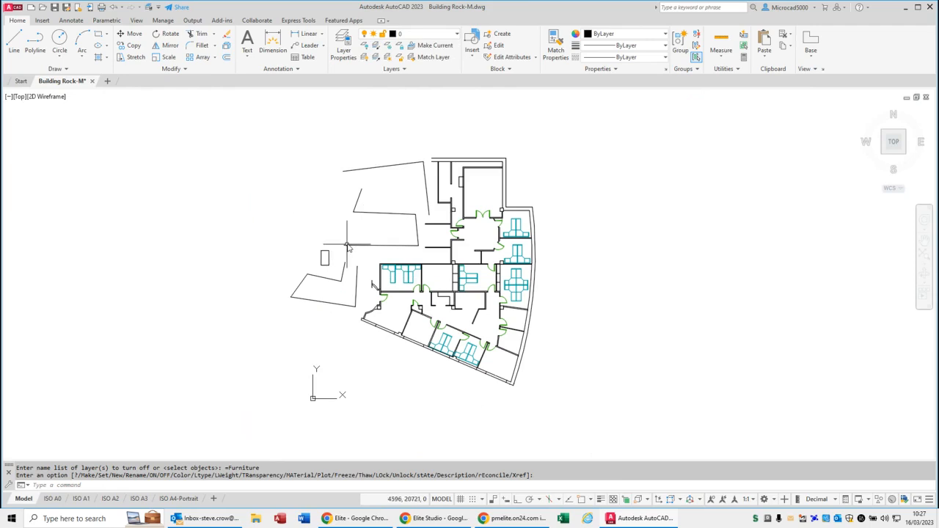
# - Turn the Furniture layer back on and freeze it in all viewports
pyautogui.click(409, 38)
pyautogui.click(366, 163)
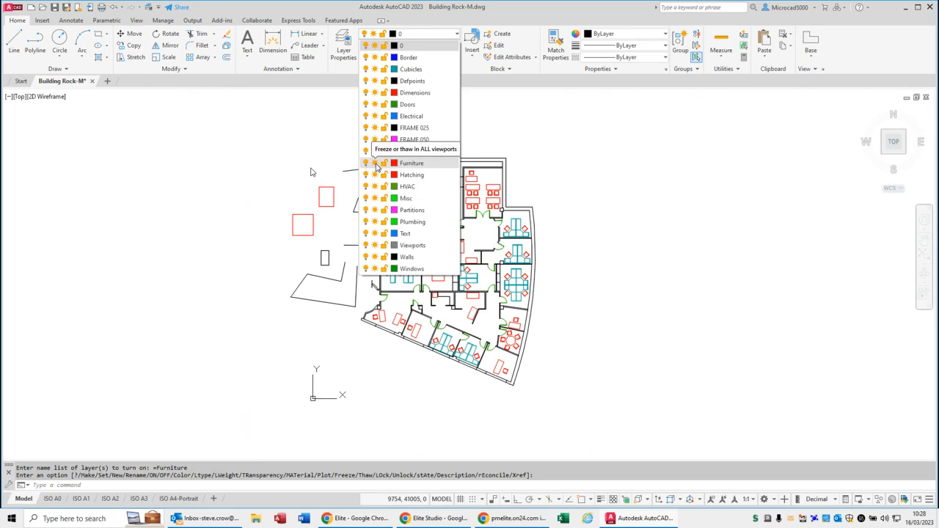
pyautogui.click(376, 163)
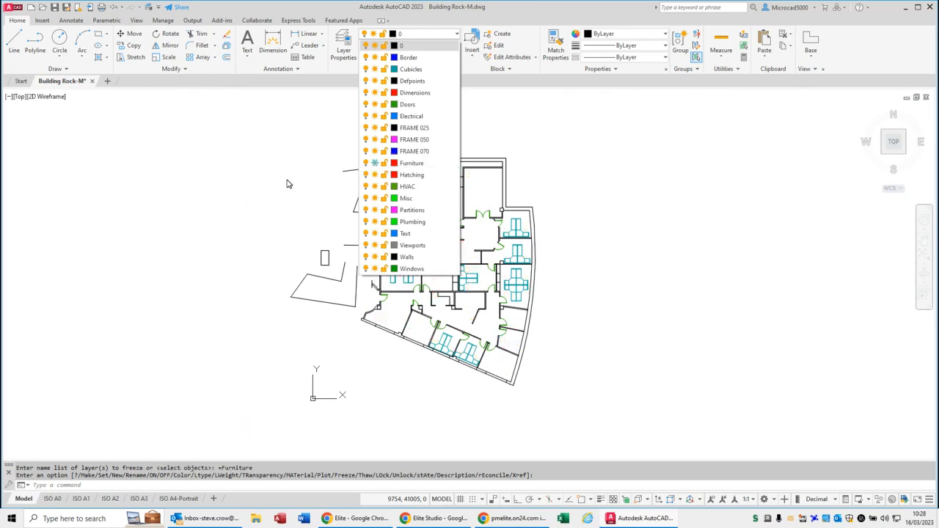
pyautogui.click(288, 183)
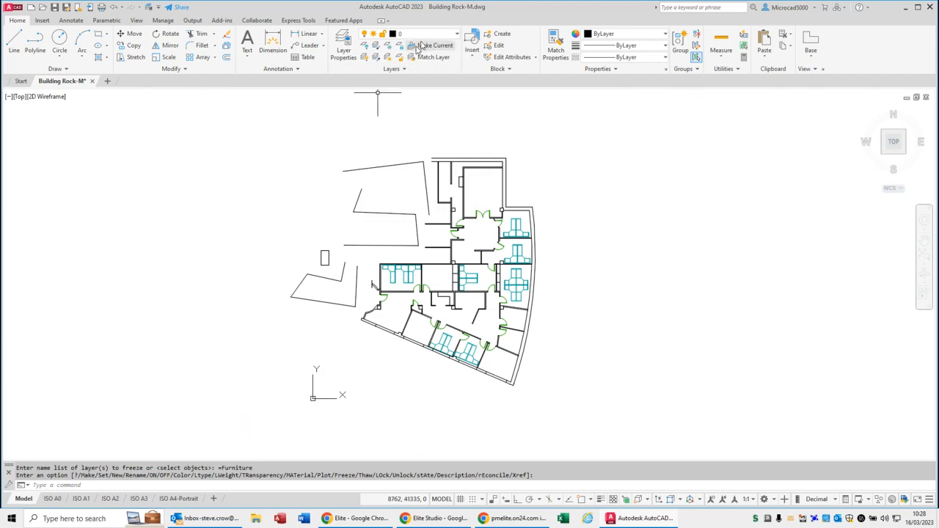
# - Thaw the Furniture layer and turn it off instead
pyautogui.click(427, 33)
pyautogui.click(375, 163)
pyautogui.click(366, 164)
pyautogui.click(300, 208)
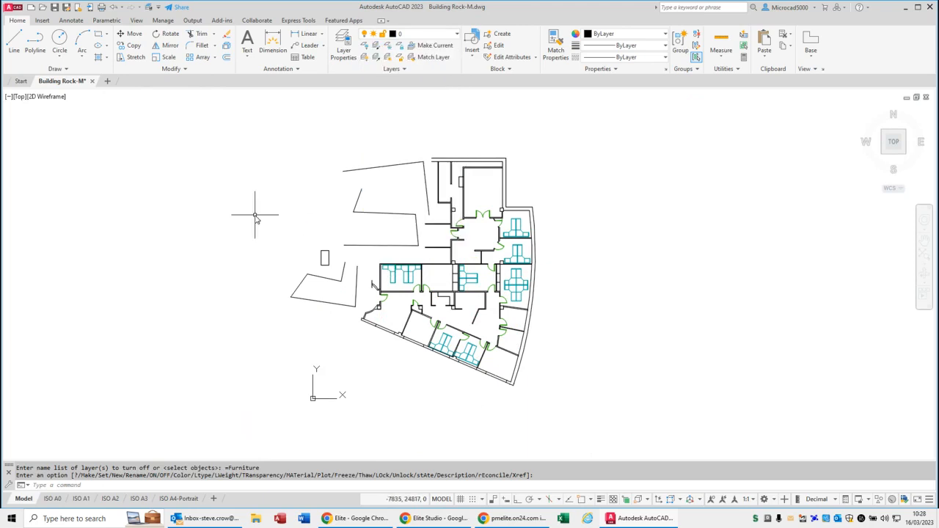
# - Examine the drawing extents with the Furniture layer off, and check whether the hidden square in the empty northeast area can be selected
pyautogui.moveTo(255, 215); pyautogui.dragTo(259, 214, button='middle')
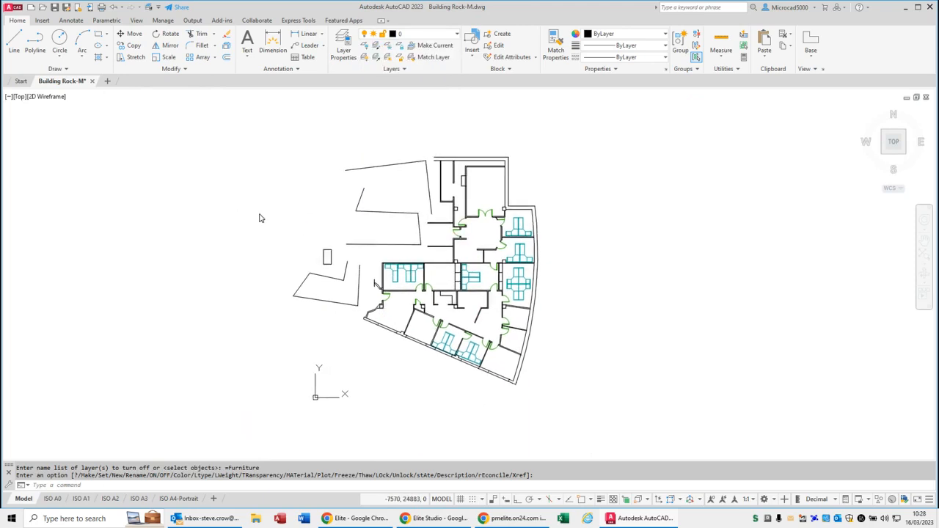
pyautogui.middleClick(259, 218)
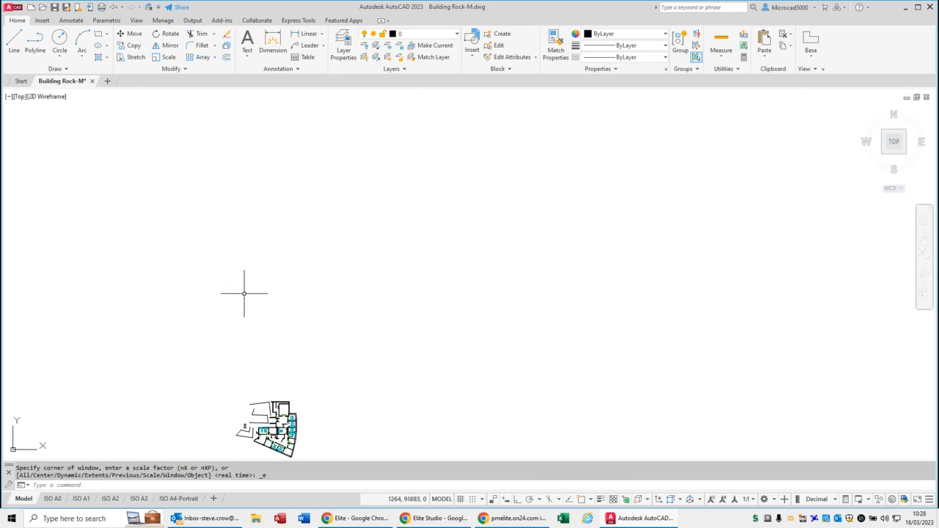
pyautogui.scroll(-2, 477, 305)
pyautogui.moveTo(467, 313); pyautogui.dragTo(416, 361, button='middle')
pyautogui.click(695, 130)
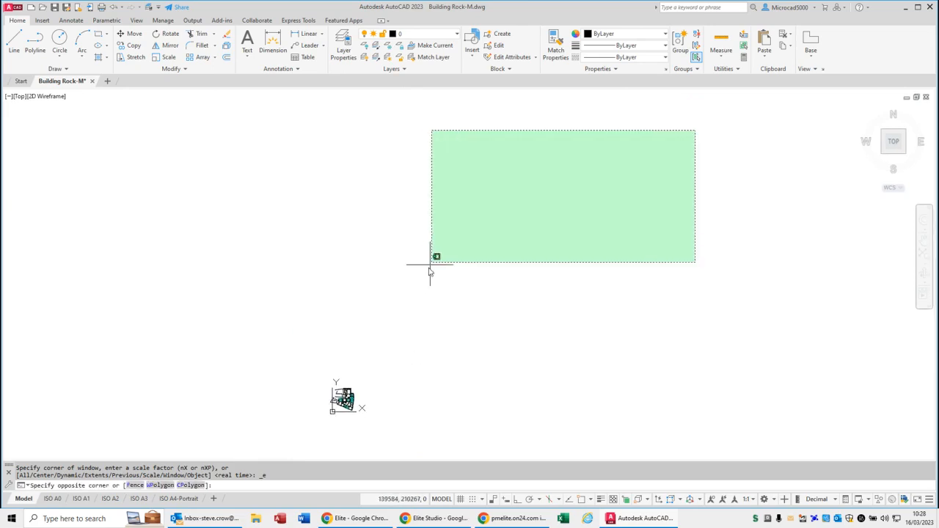
pyautogui.click(400, 292)
pyautogui.click(782, 110)
pyautogui.click(615, 306)
pyautogui.click(627, 114)
pyautogui.click(292, 288)
pyautogui.click(385, 142)
pyautogui.click(327, 231)
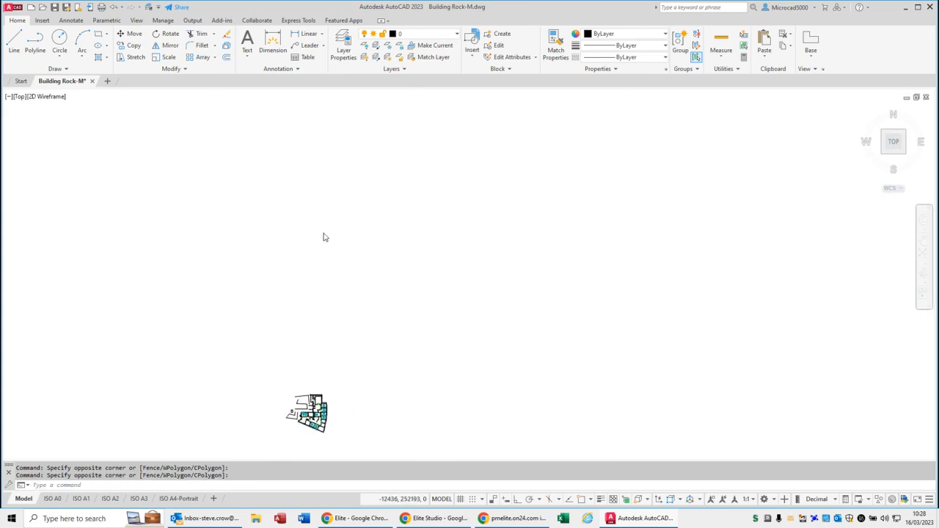
pyautogui.middleClick(323, 235)
pyautogui.middleClick(323, 235)
pyautogui.scroll(6, 298, 394)
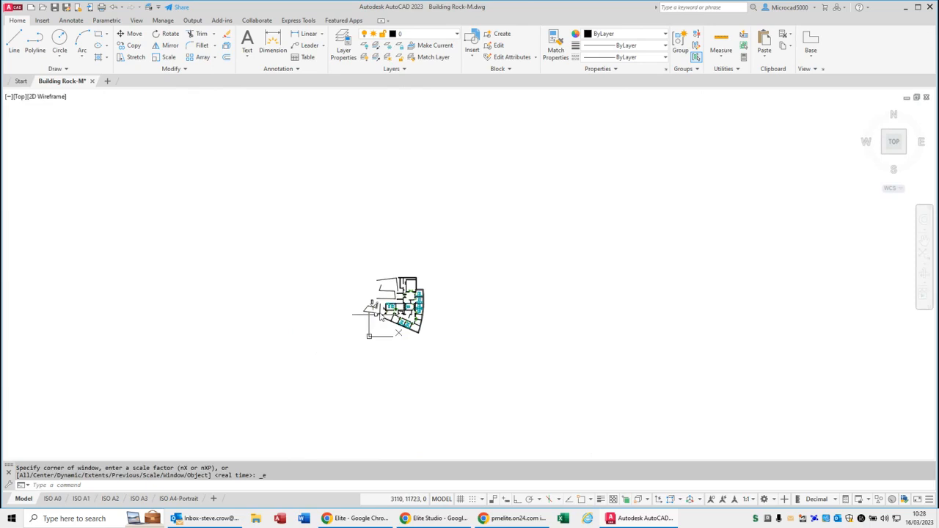
# - Turn on the Furniture layer, freeze it, and fit the view to the drawing extents
pyautogui.click(437, 35)
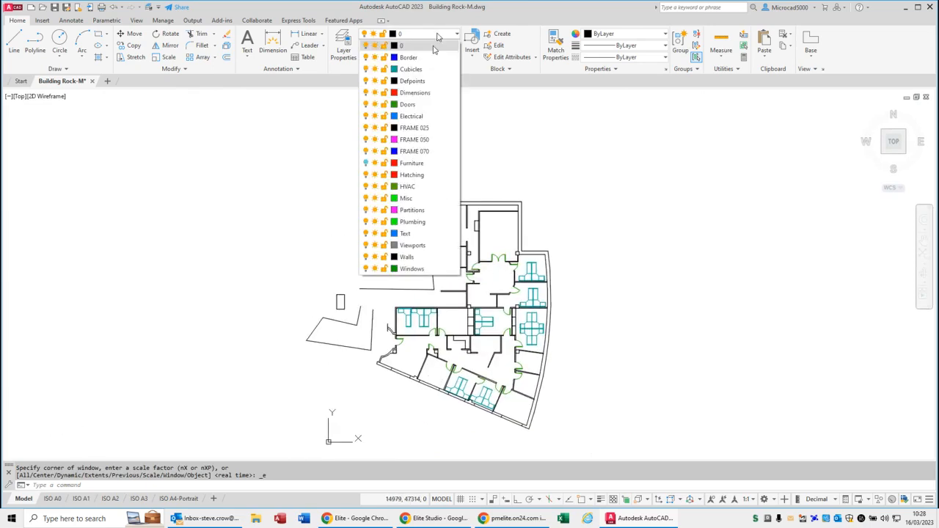
pyautogui.click(366, 164)
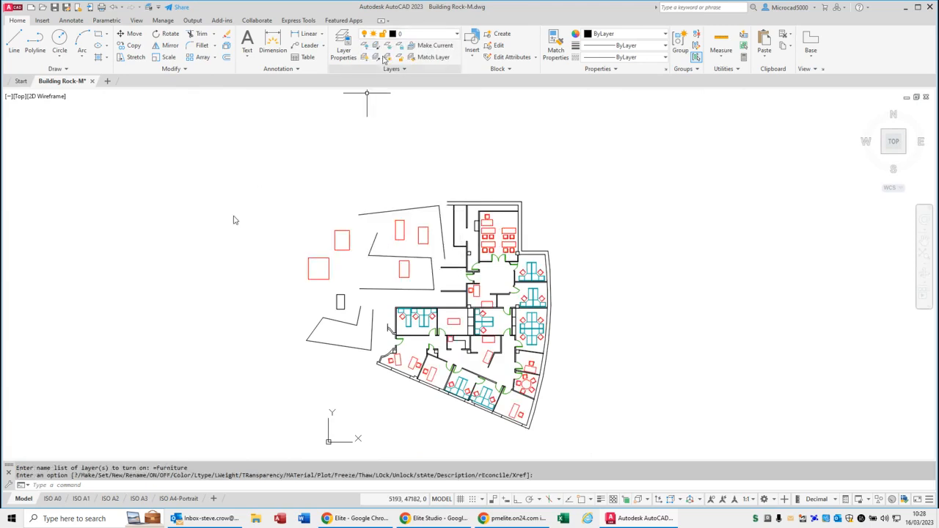
pyautogui.click(411, 35)
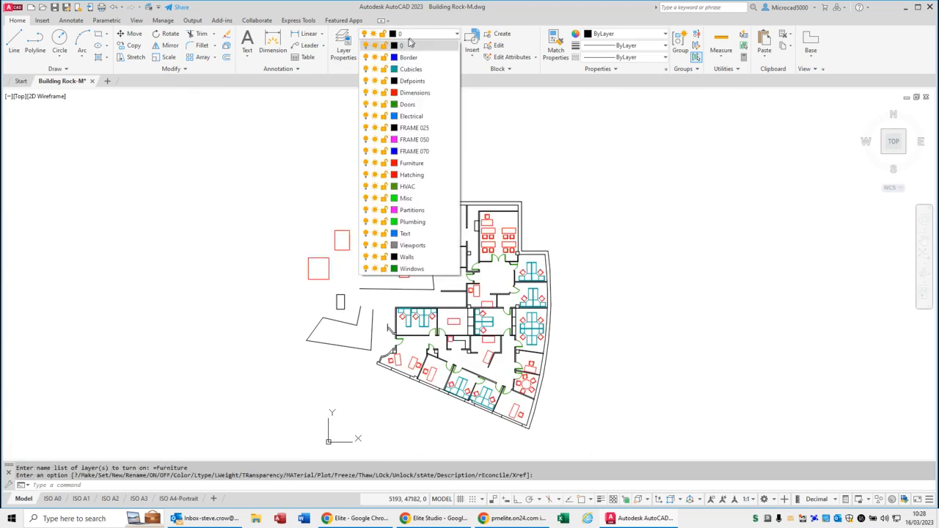
pyautogui.click(375, 164)
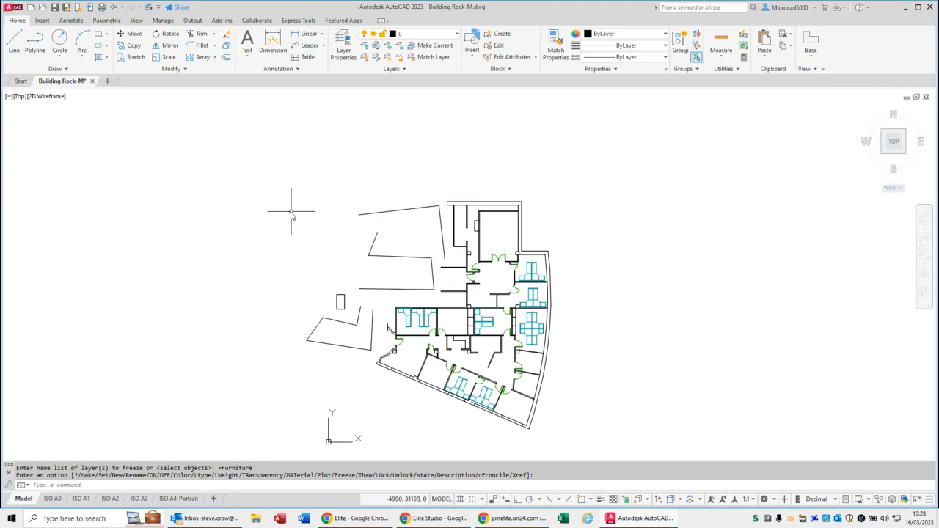
pyautogui.scroll(3, 291, 212)
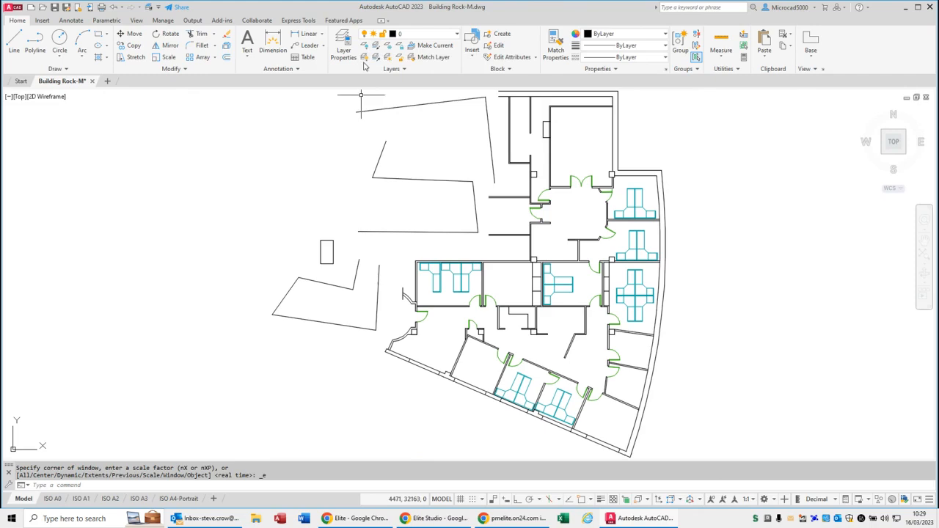
# - Turn on and thaw all layers, and zoom to the drawing extents
pyautogui.click(389, 59)
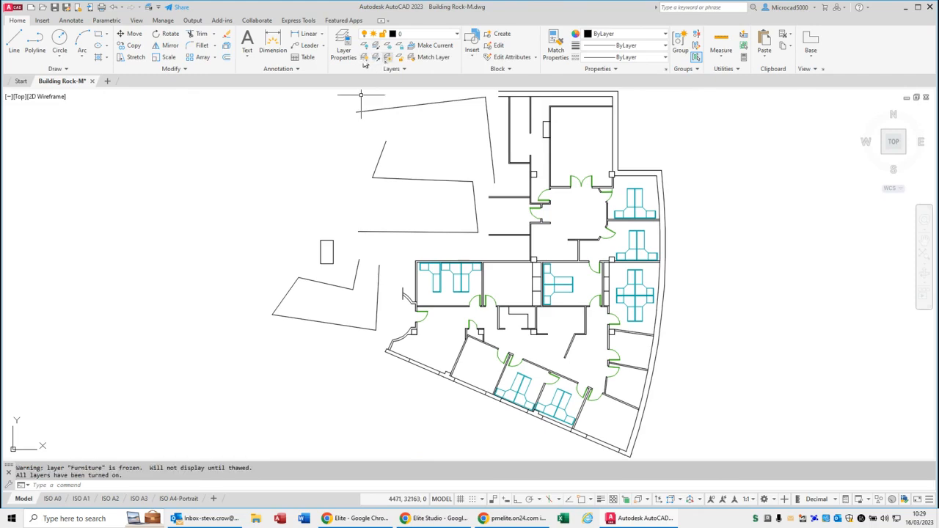
pyautogui.click(365, 58)
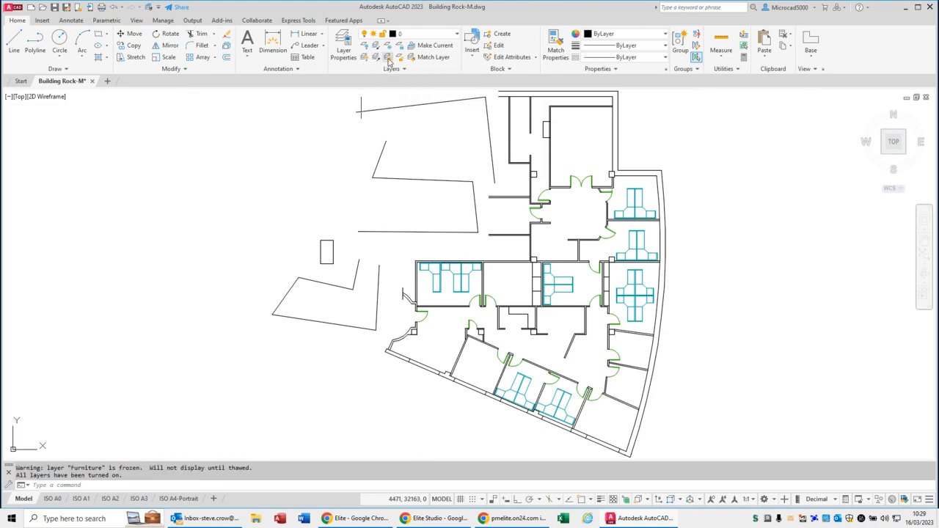
pyautogui.middleClick(374, 156)
pyautogui.middleClick(373, 156)
# - Delete the distant red square copy northeast of the plan and zoom to the drawing extents
pyautogui.moveTo(451, 166); pyautogui.dragTo(429, 250, button='middle')
pyautogui.click(732, 116)
pyautogui.click(506, 235)
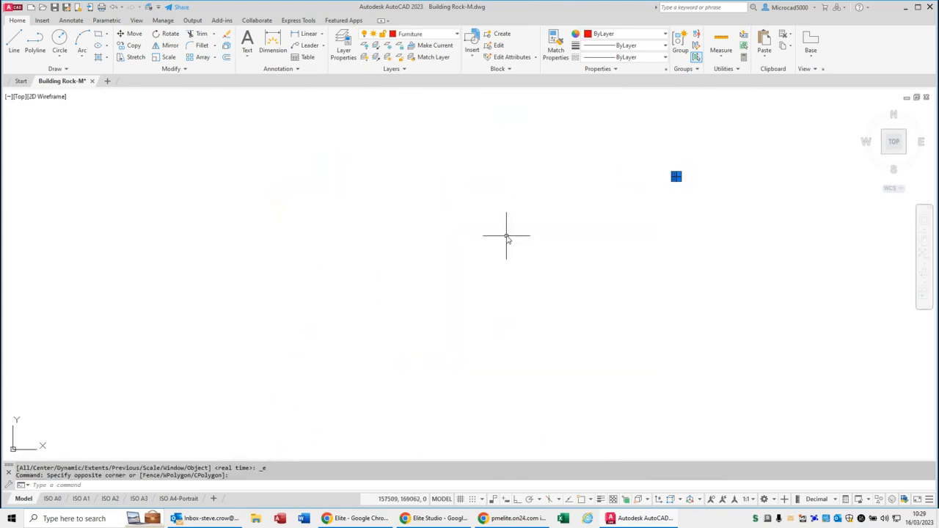
pyautogui.press('Delete')
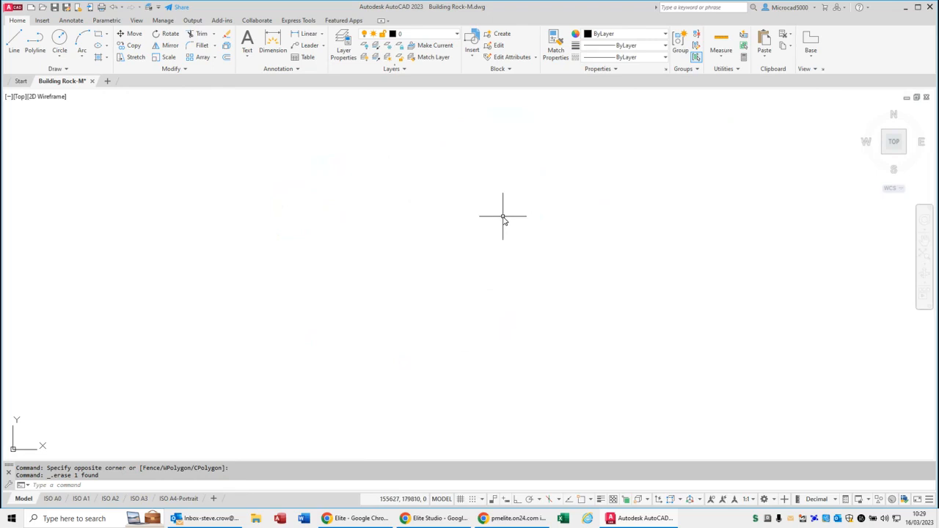
pyautogui.middleClick(504, 218)
pyautogui.middleClick(503, 218)
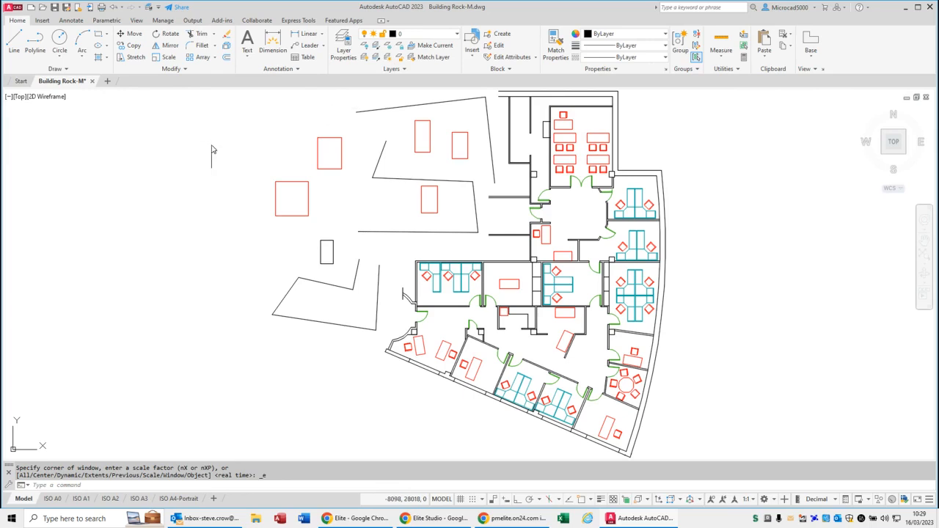
# - Open the drawing Paintshop layout with access route.dwg from the Webinar 11 Layers folder
pyautogui.hotkey('ctrl', 'o')
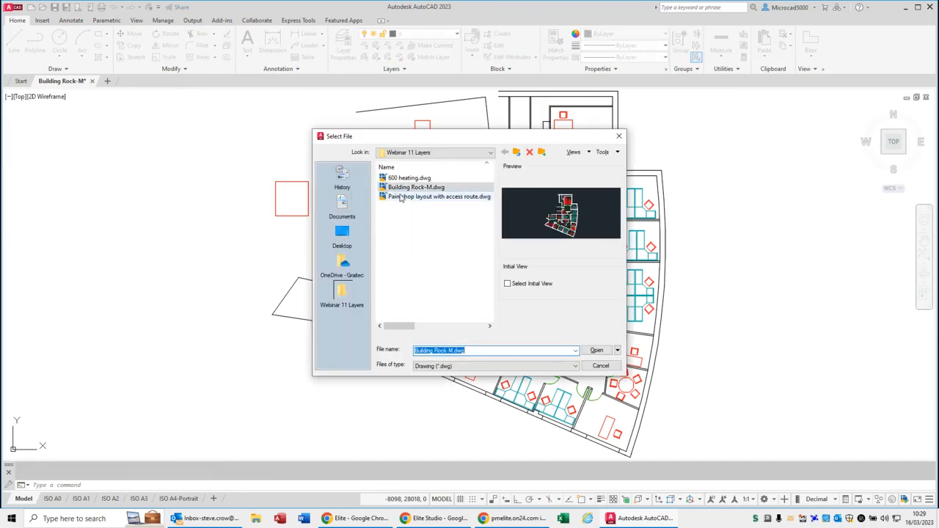
pyautogui.click(402, 197)
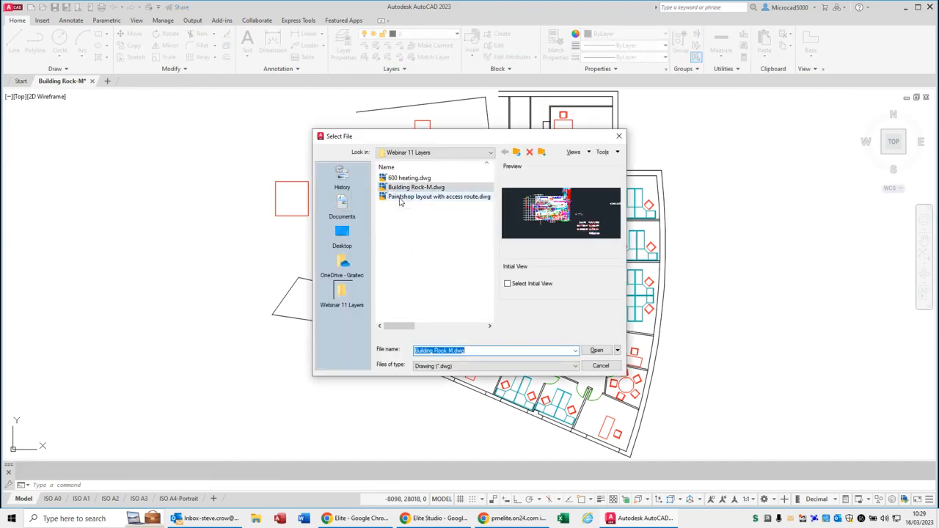
pyautogui.click(597, 351)
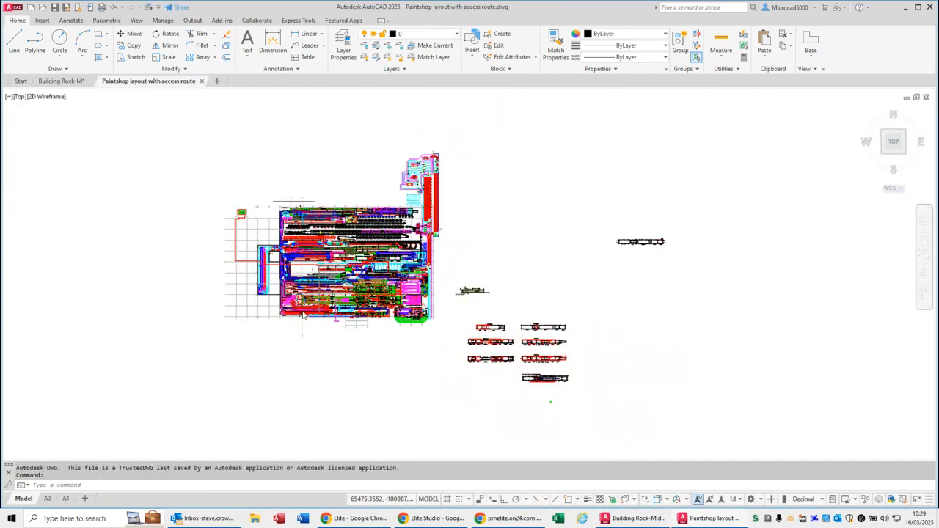
# - Examine the paint shop layout up close and browse its list of layers
pyautogui.scroll(2, 322, 300)
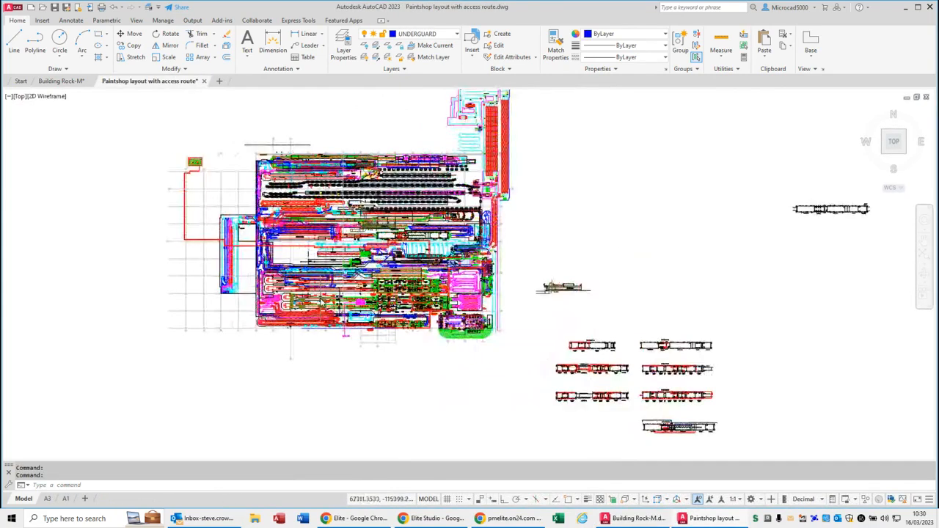
pyautogui.scroll(4, 323, 297)
pyautogui.scroll(1, 328, 295)
pyautogui.moveTo(325, 263)
pyautogui.mouseDown(button='middle')
pyautogui.moveTo(442, 227)
pyautogui.moveTo(458, 239)
pyautogui.mouseUp(button='middle')
pyautogui.scroll(-2, 458, 242)
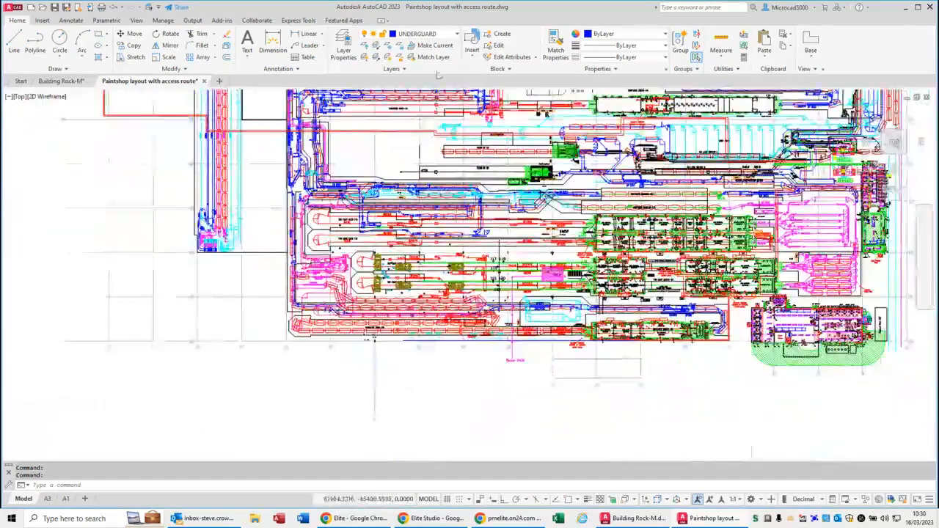
pyautogui.click(455, 36)
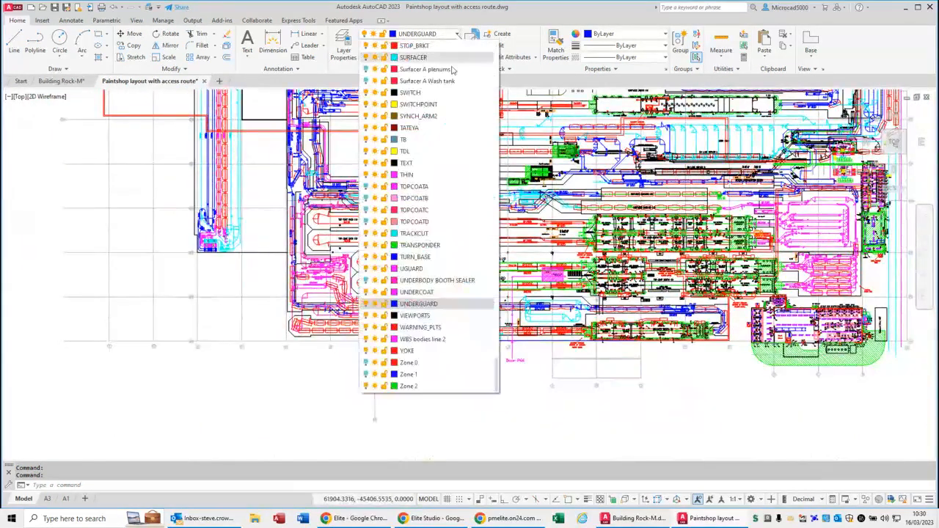
pyautogui.moveTo(498, 371)
pyautogui.mouseDown()
pyautogui.moveTo(500, 204)
pyautogui.moveTo(476, 58)
pyautogui.moveTo(482, 230)
pyautogui.moveTo(483, 208)
pyautogui.mouseUp()
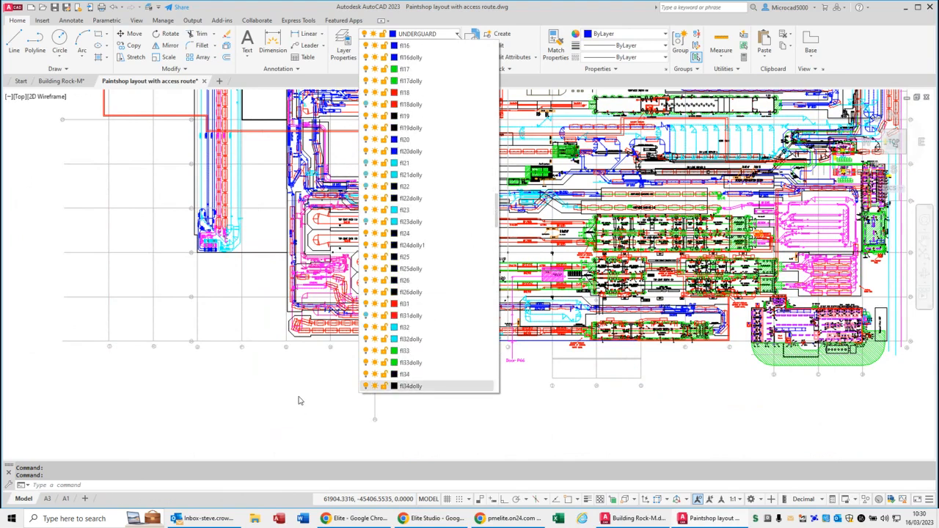
pyautogui.click(298, 401)
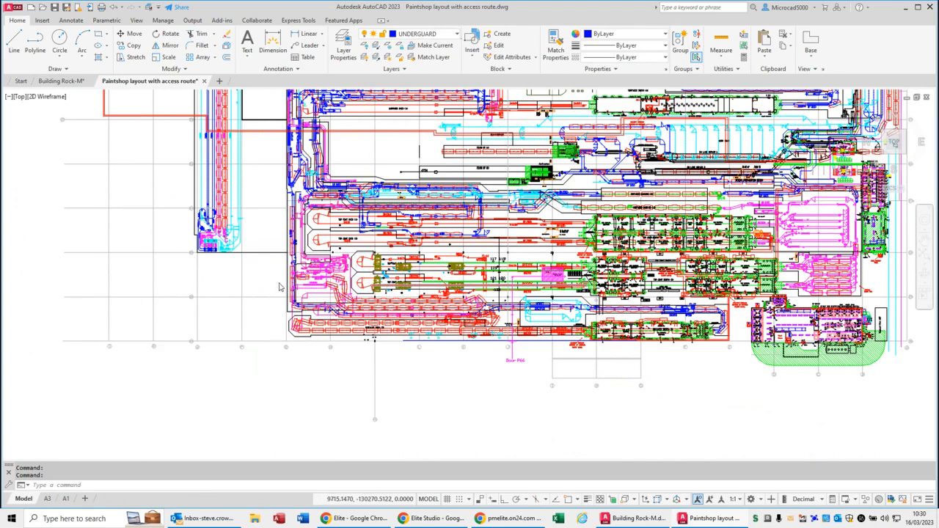
pyautogui.scroll(-2, 319, 263)
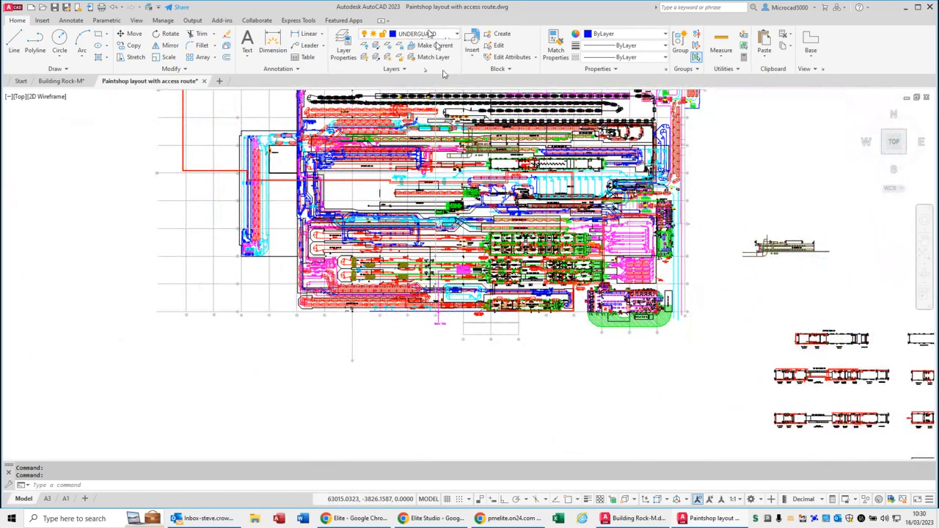
pyautogui.click(431, 34)
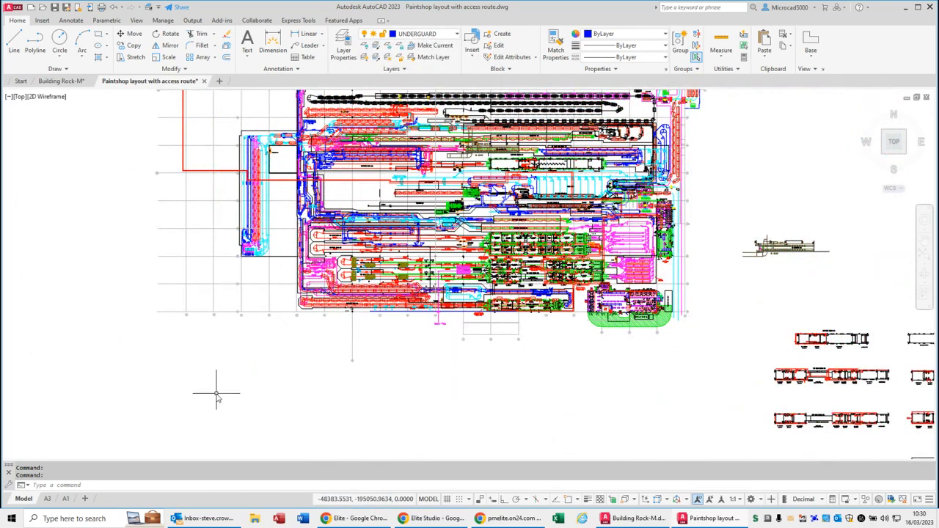
# - Zoom to the drawing extents and examine the Key to Stack Coding text, its drawing coordinates and the TYPE - B entry
pyautogui.moveTo(616, 343)
pyautogui.mouseDown(button='middle')
pyautogui.moveTo(237, 325)
pyautogui.moveTo(468, 353)
pyautogui.mouseUp(button='middle')
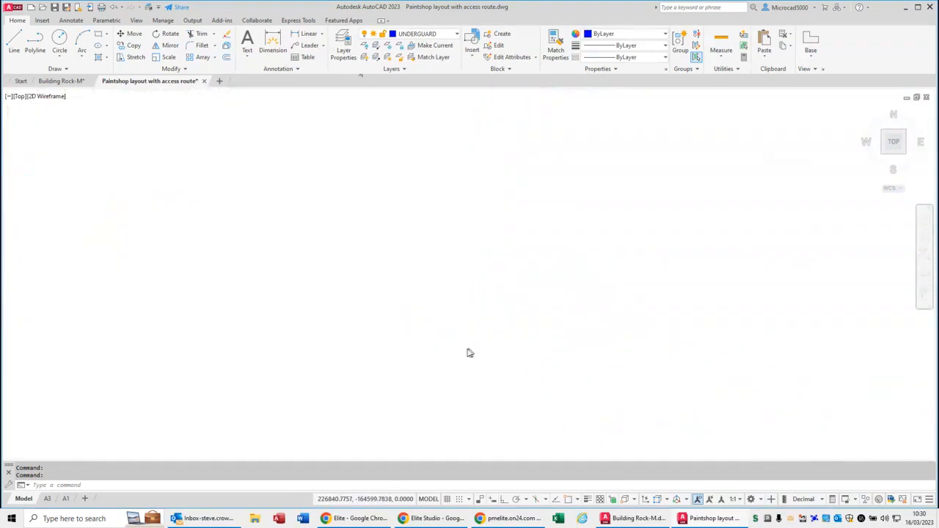
pyautogui.middleClick(470, 353)
pyautogui.middleClick(470, 353)
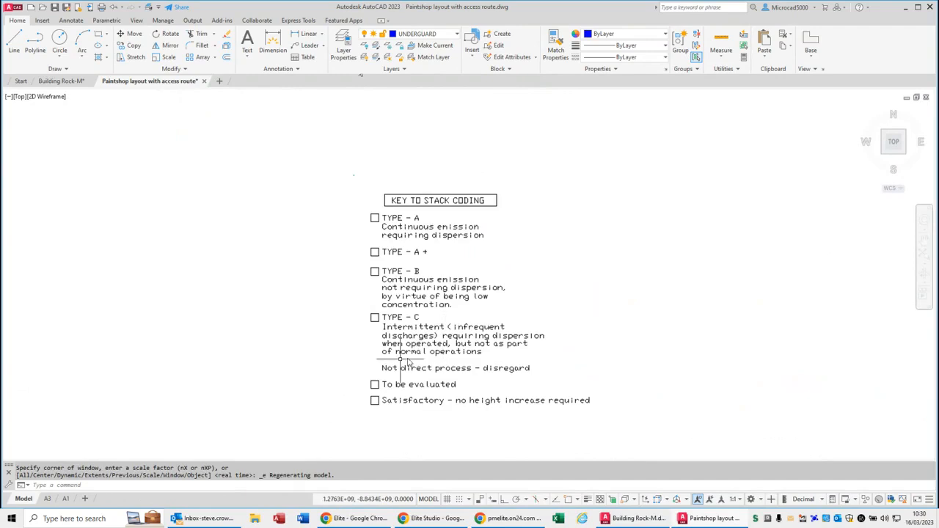
pyautogui.scroll(-2, 492, 319)
pyautogui.moveTo(492, 317)
pyautogui.mouseDown(button='middle')
pyautogui.moveTo(431, 358)
pyautogui.moveTo(444, 317)
pyautogui.moveTo(480, 300)
pyautogui.mouseUp(button='middle')
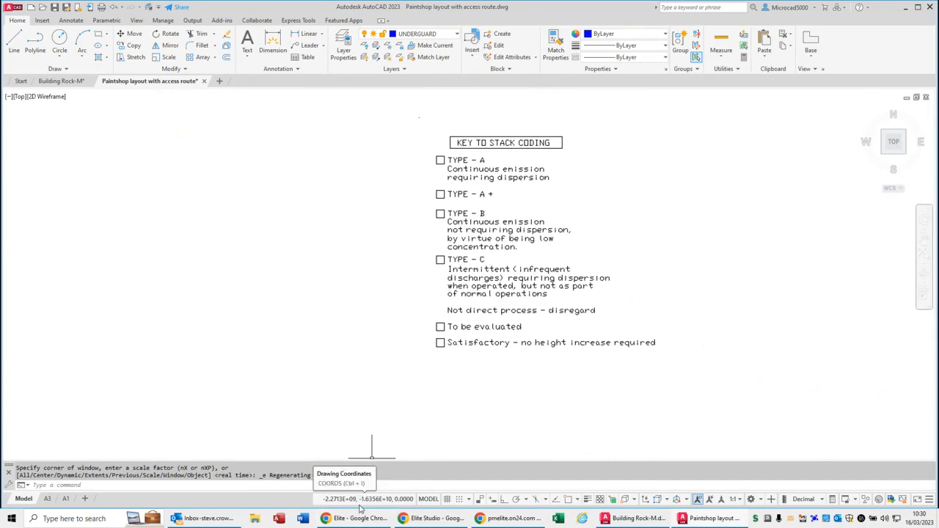
pyautogui.press('ctrl')
pyautogui.press('ctrl')
pyautogui.press('ctrl')
pyautogui.press('ctrl')
pyautogui.press('ctrl')
pyautogui.press('ctrl')
pyautogui.press('ctrl')
pyautogui.press('ctrl')
pyautogui.press('ctrl')
pyautogui.press('ctrl')
pyautogui.press('ctrl')
pyautogui.press('ctrl')
pyautogui.press('ctrl')
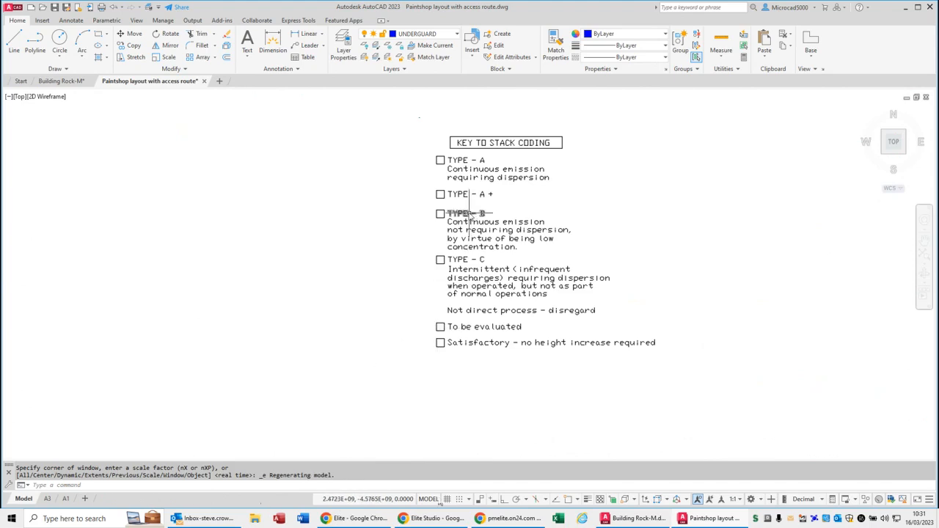
pyautogui.scroll(5, 470, 213)
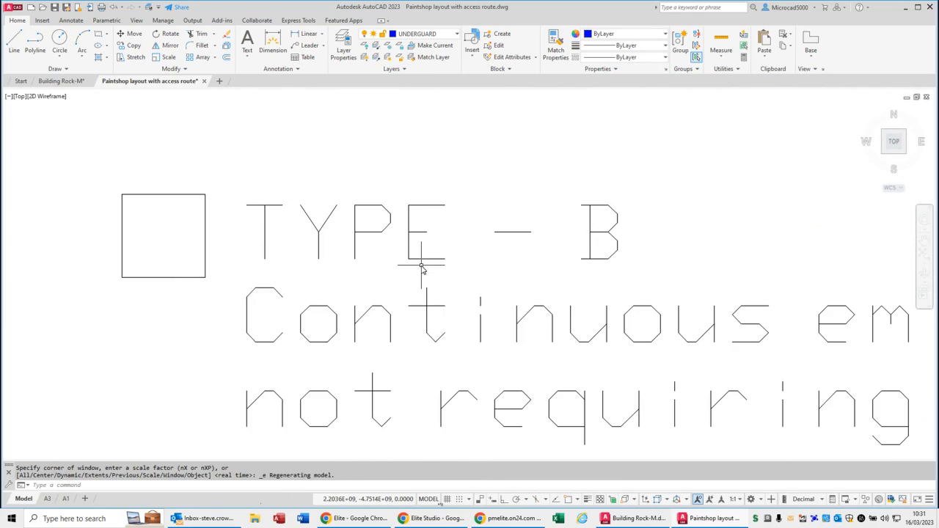
pyautogui.press('ctrl')
pyautogui.press('ctrl')
pyautogui.press('ctrl')
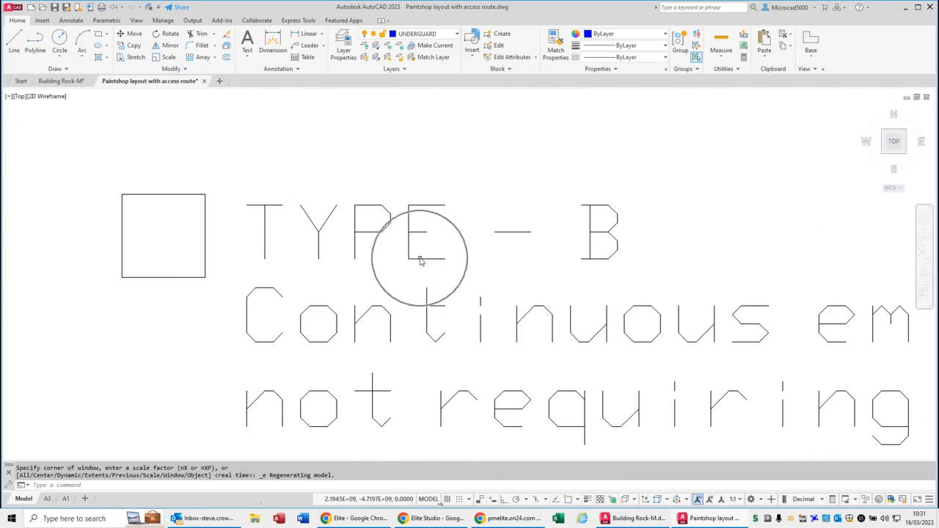
# - Select the Key to Stack Coding block of text and examine the tiny speck northwest of it up close
pyautogui.scroll(-12, 420, 256)
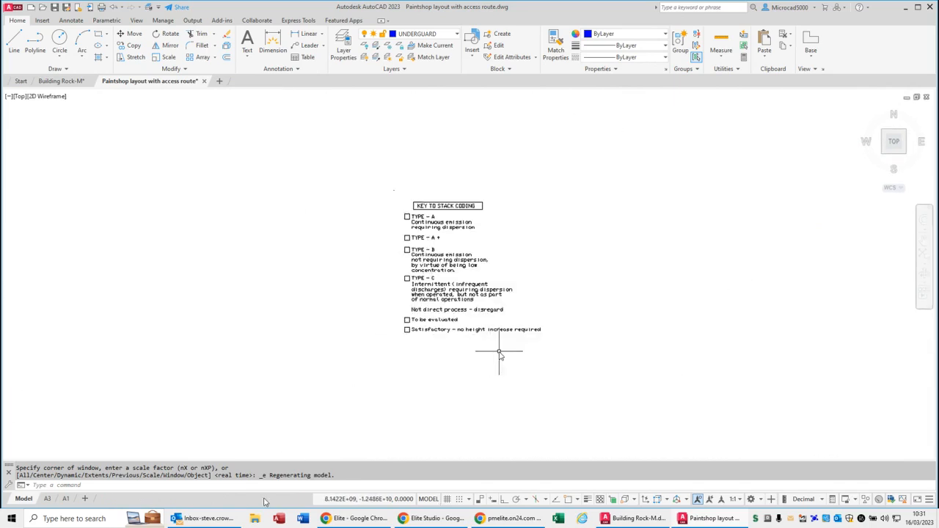
pyautogui.click(585, 150)
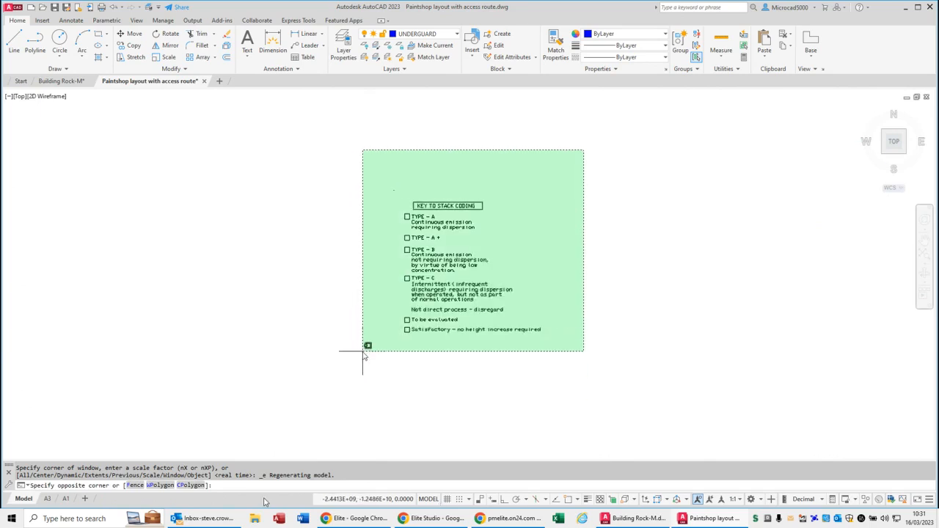
pyautogui.click(362, 351)
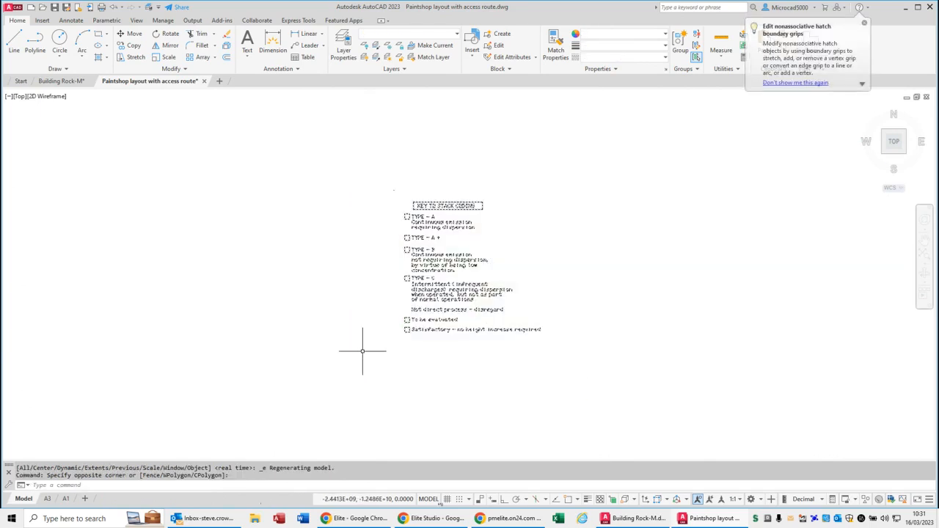
pyautogui.scroll(3, 390, 191)
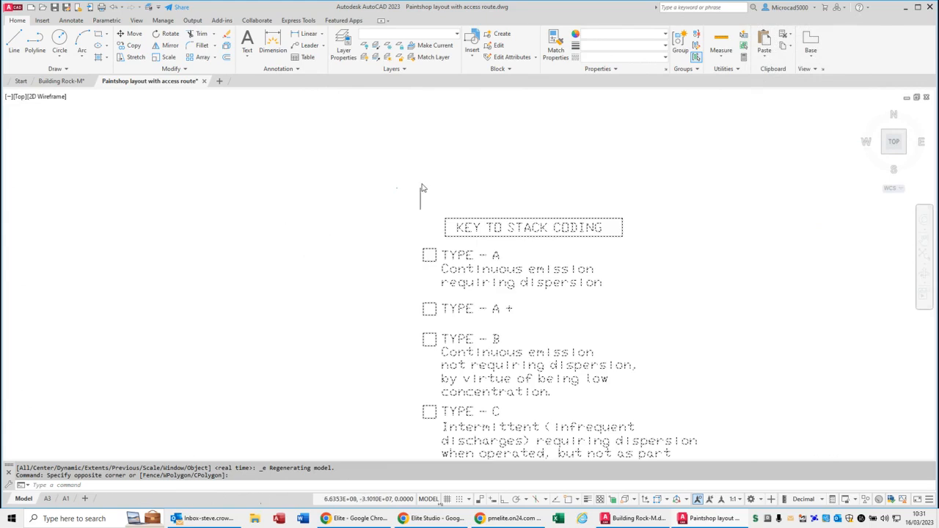
pyautogui.scroll(8, 395, 192)
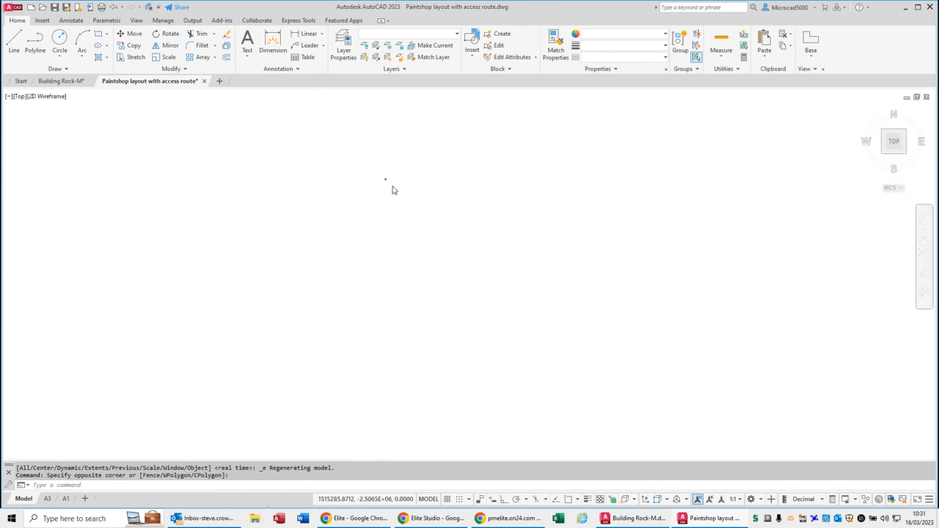
pyautogui.scroll(10, 394, 188)
# - Zoom to the drawing extents and delete the whole Key to Stack Coding text with its boxes
pyautogui.middleClick(398, 194)
pyautogui.middleClick(399, 194)
pyautogui.click(501, 135)
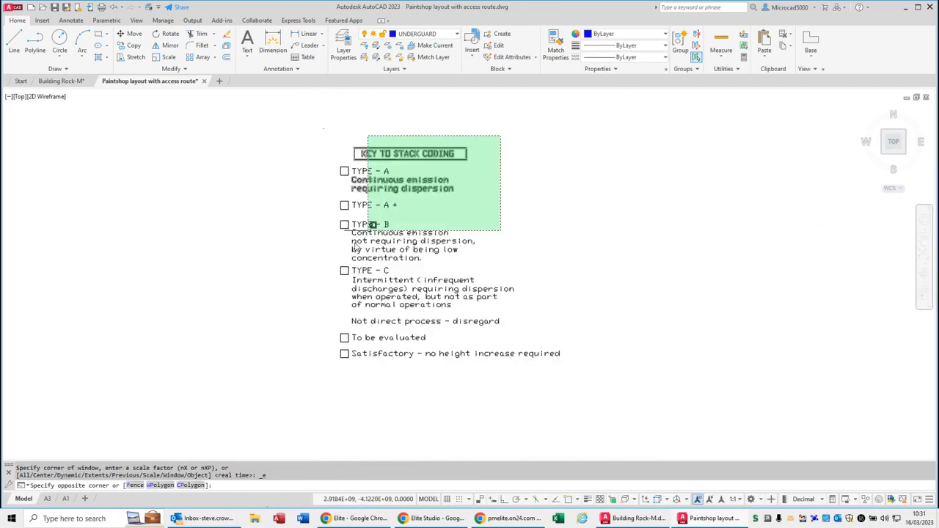
pyautogui.click(333, 390)
pyautogui.press('Delete')
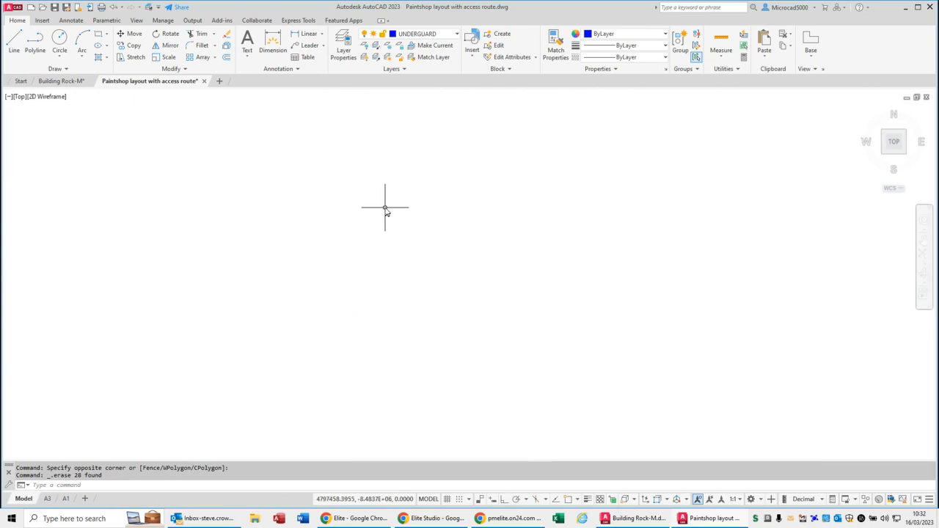
# - Zoom to the drawing extents and check the seemingly empty area beyond the layout for remaining selectable objects
pyautogui.scroll(4, 318, 252)
pyautogui.scroll(2, 375, 190)
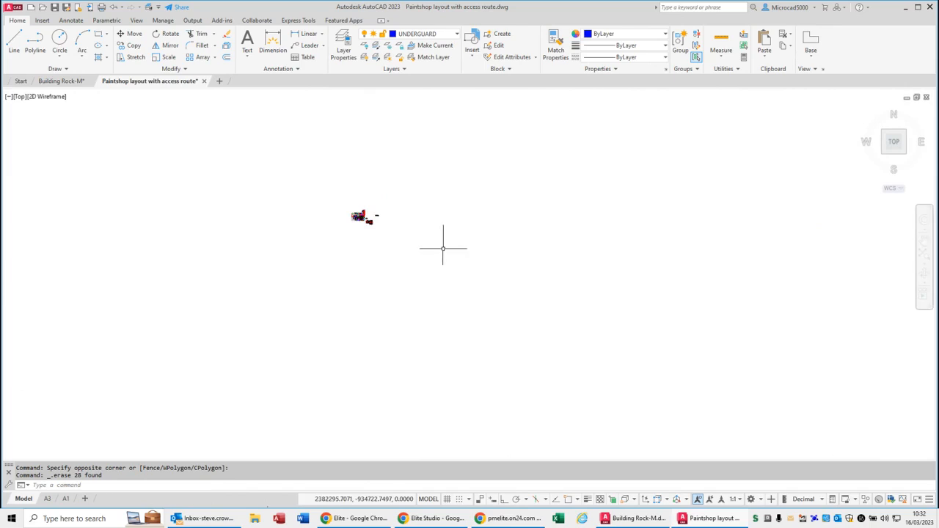
pyautogui.scroll(-4, 463, 248)
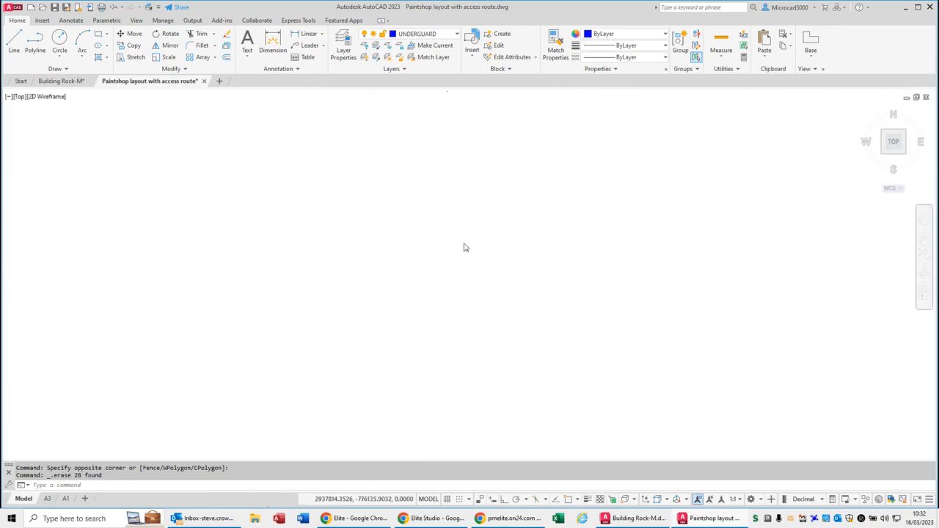
pyautogui.middleClick(464, 248)
pyautogui.middleClick(464, 248)
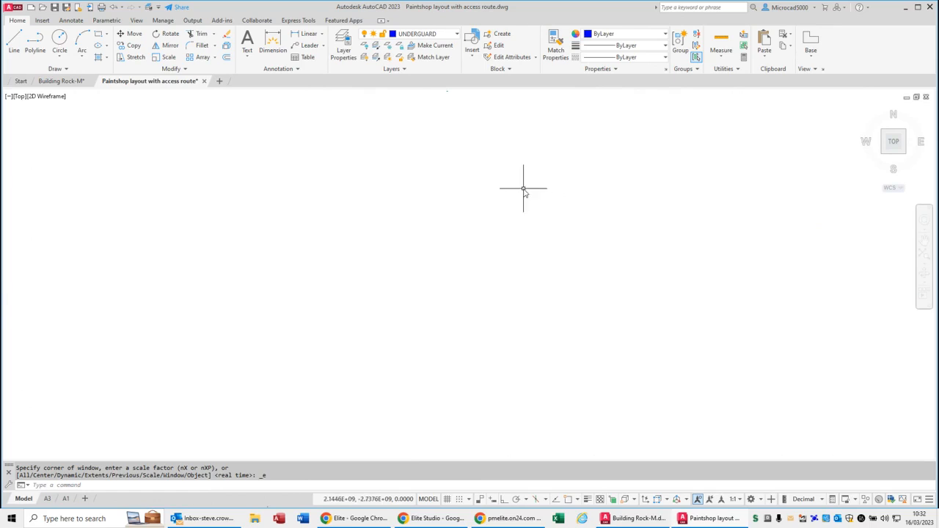
pyautogui.click(656, 164)
pyautogui.click(219, 444)
pyautogui.click(696, 254)
pyautogui.click(339, 448)
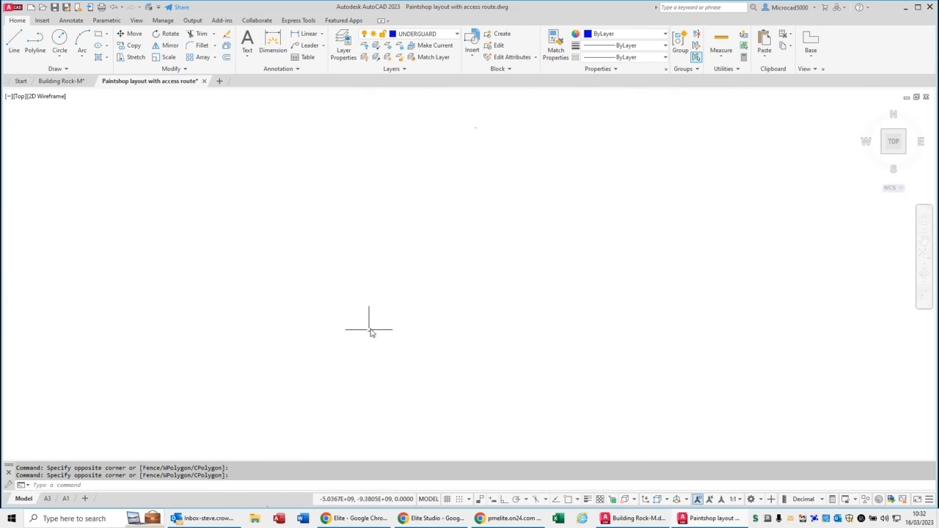
pyautogui.middleClick(401, 314)
pyautogui.middleClick(401, 314)
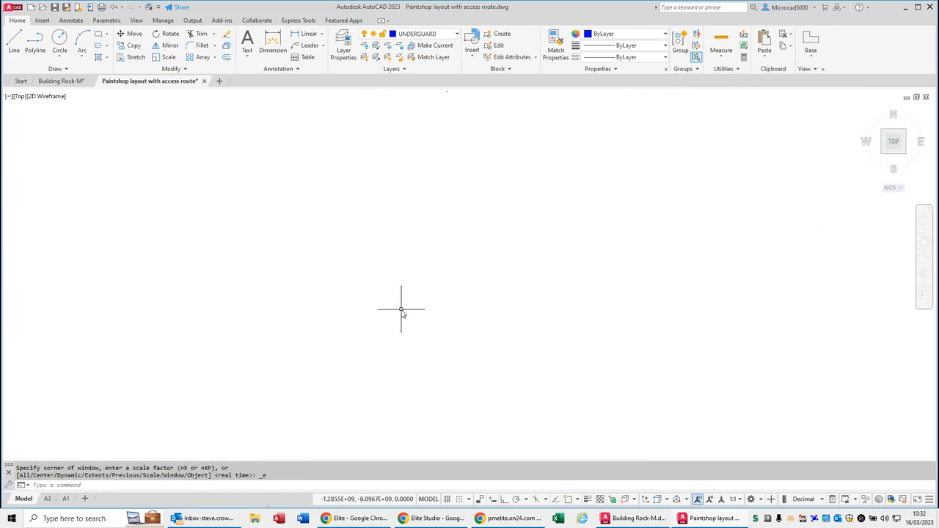
# - Check the list of layers for switched-off layers and turn on all layers
pyautogui.click(453, 34)
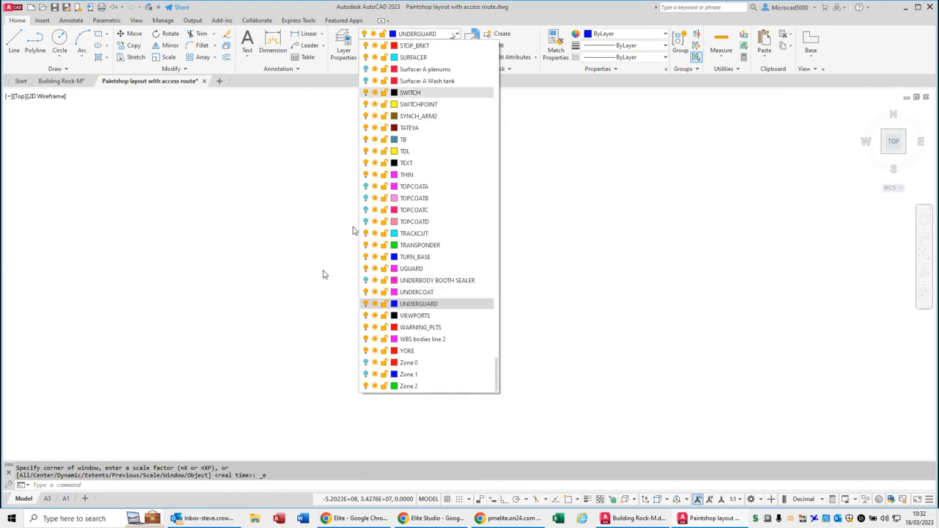
pyautogui.click(314, 201)
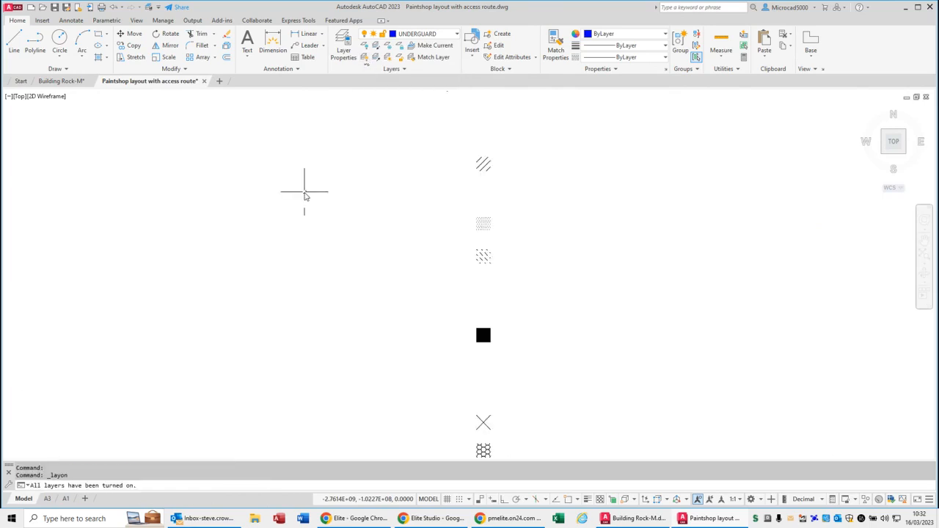
pyautogui.scroll(-2, 374, 235)
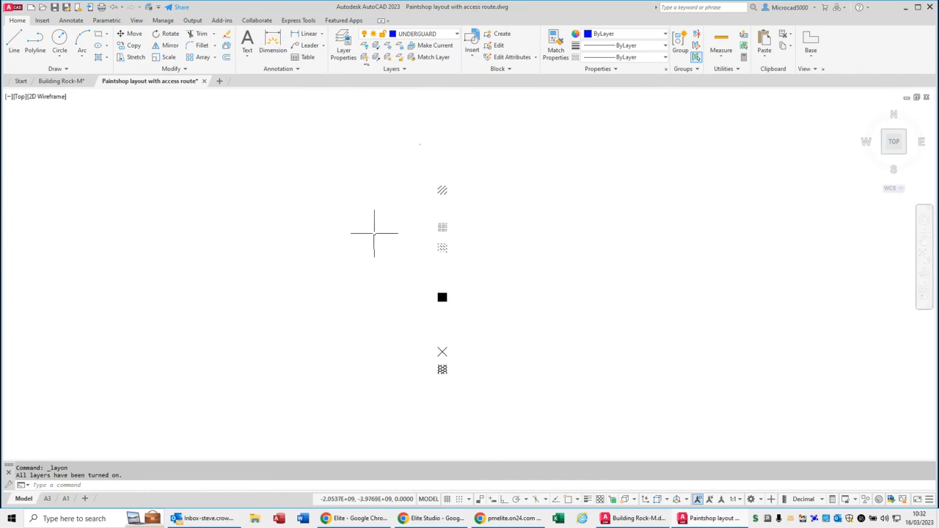
# - Delete the column of stray hatch patches far from the layout and zoom to the drawing extents
pyautogui.click(472, 160)
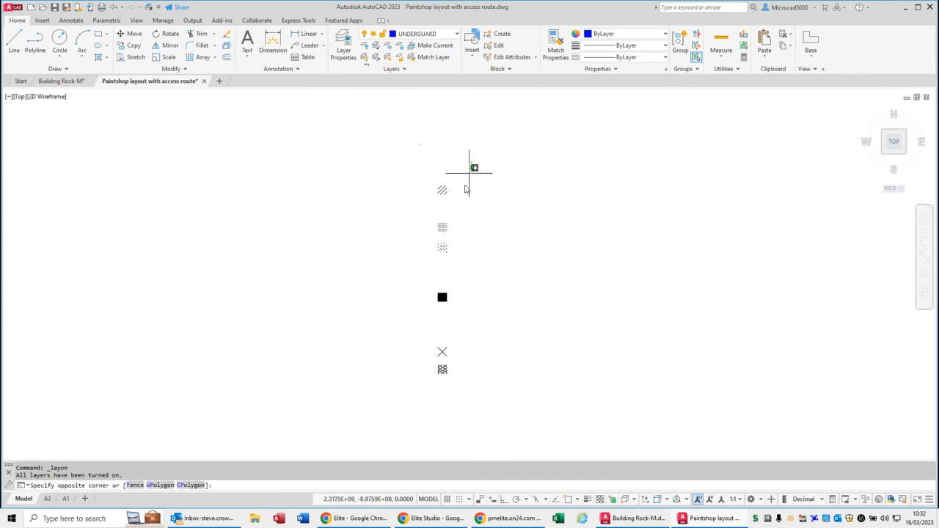
pyautogui.click(423, 395)
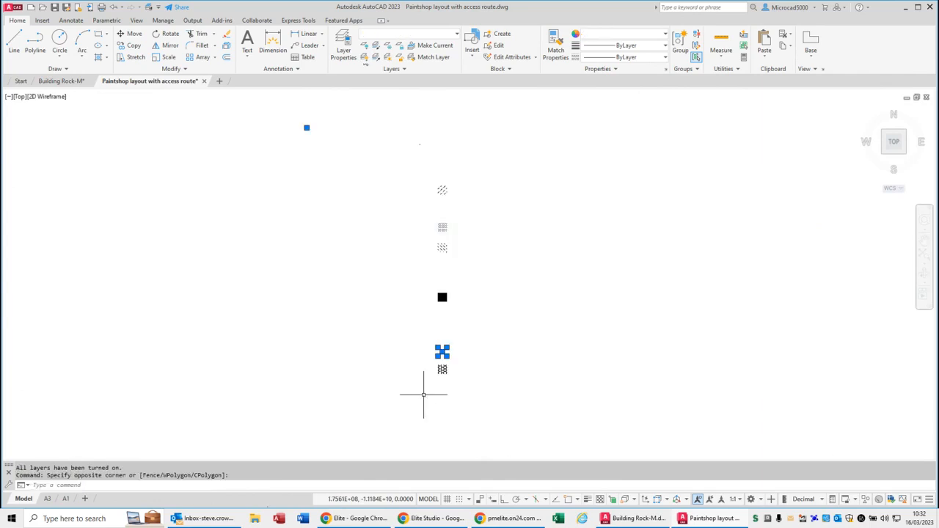
pyautogui.press('ctrl')
pyautogui.press('ctrl')
pyautogui.press('ctrl')
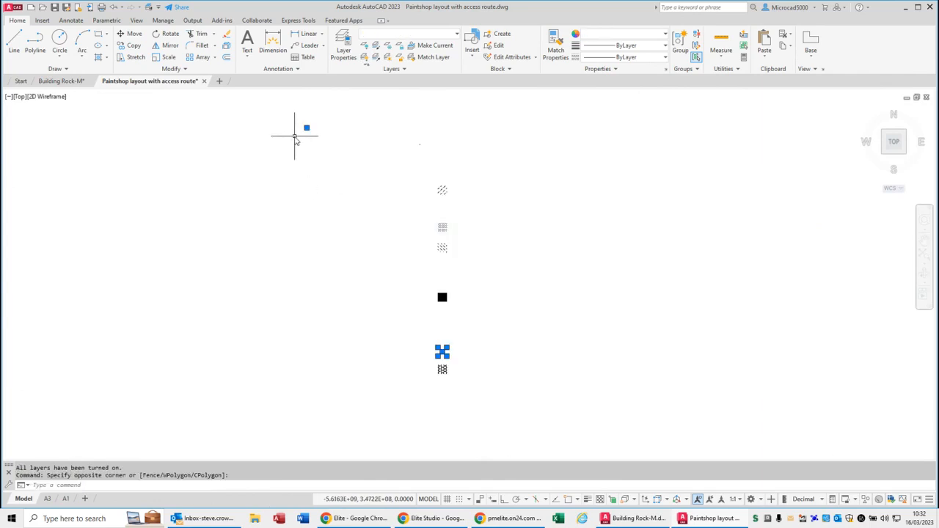
pyautogui.press('ctrl')
pyautogui.press('ctrl')
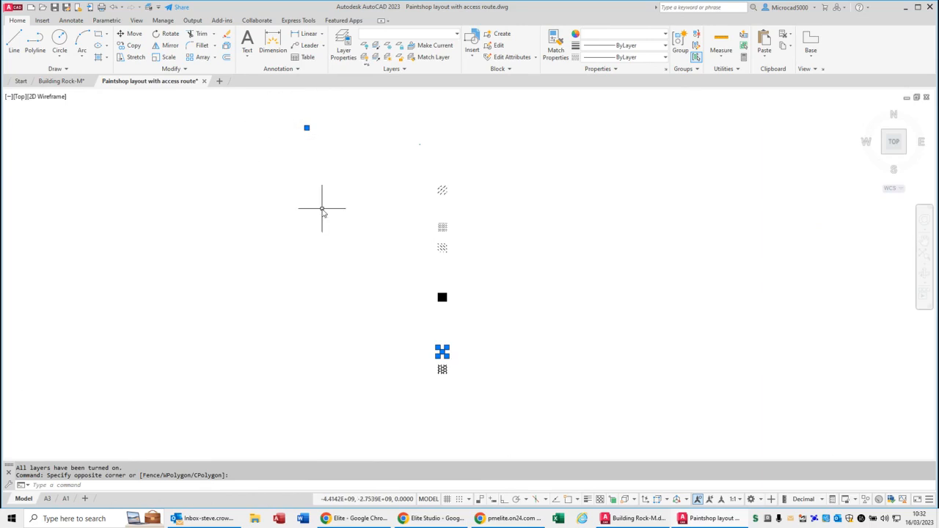
pyautogui.press('Delete')
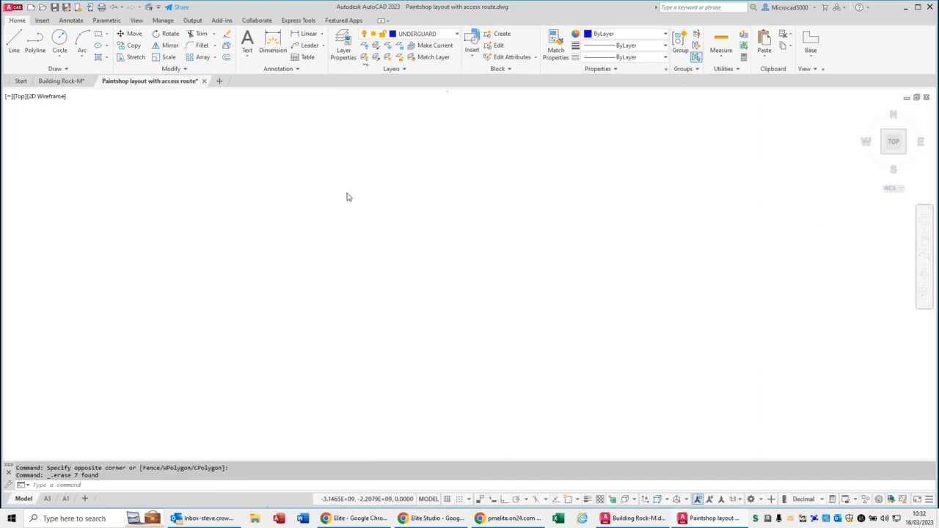
pyautogui.middleClick(348, 197)
pyautogui.middleClick(348, 196)
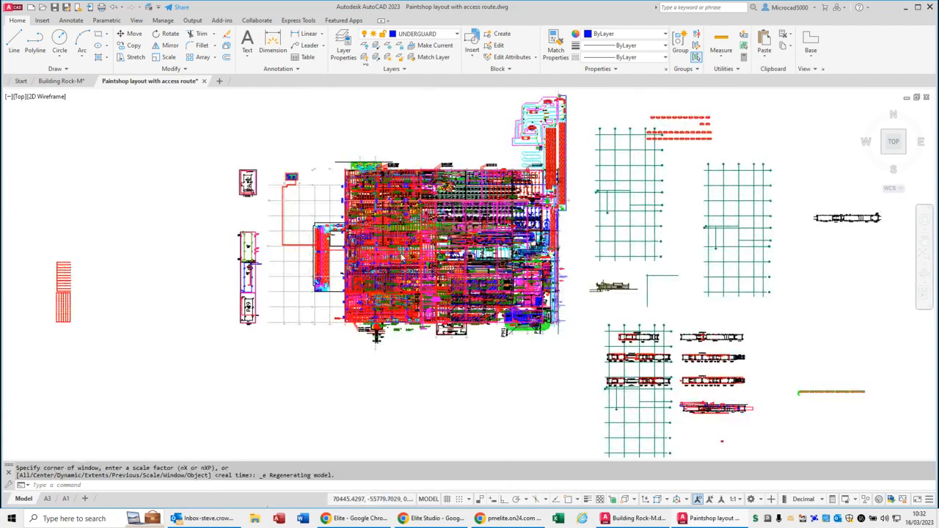
# - Examine the dense linework in the southwest part of the paint shop layout and review the layer list
pyautogui.scroll(2, 404, 306)
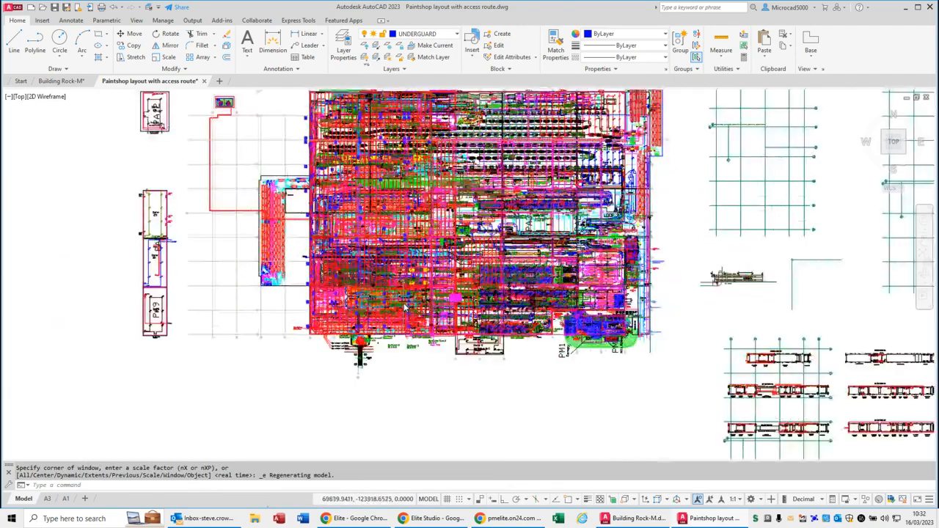
pyautogui.scroll(3, 404, 307)
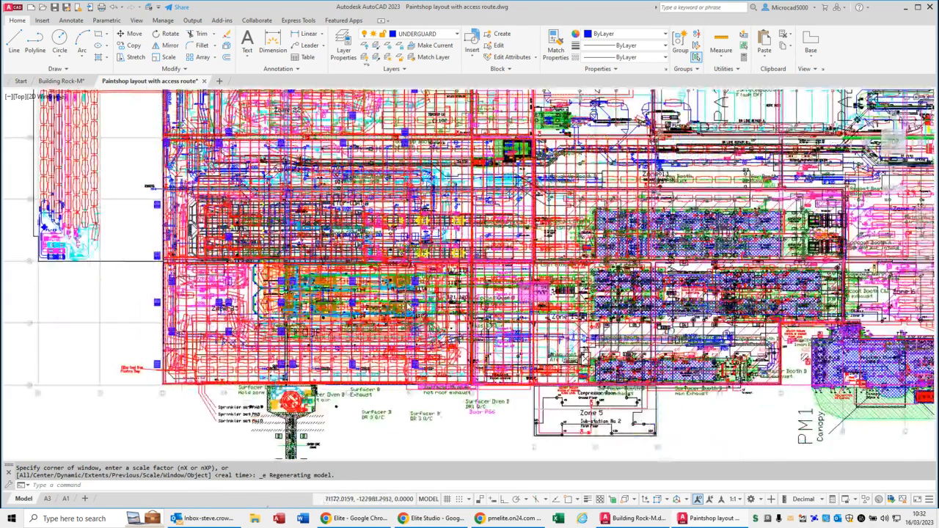
pyautogui.scroll(1, 404, 307)
pyautogui.moveTo(405, 307); pyautogui.dragTo(613, 271, button='middle')
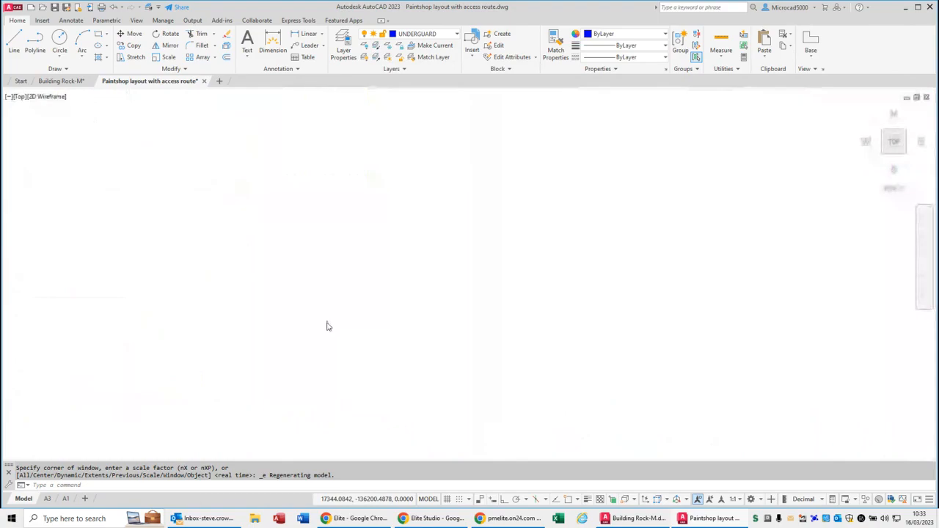
pyautogui.scroll(5, 308, 286)
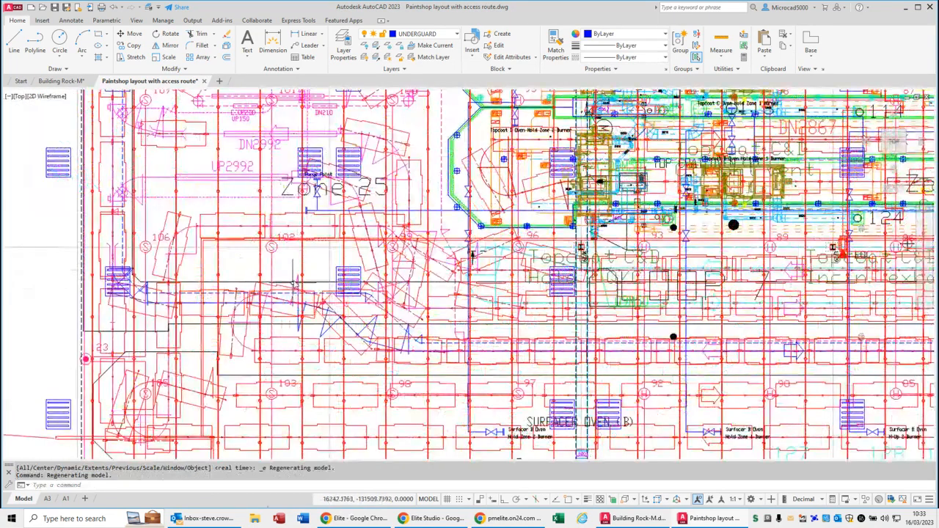
pyautogui.scroll(3, 298, 279)
pyautogui.scroll(2, 294, 279)
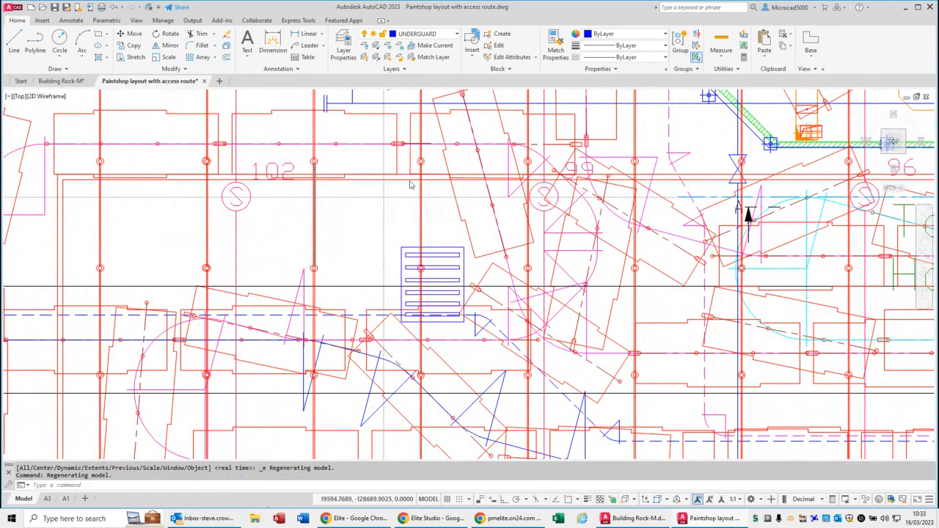
pyautogui.click(450, 36)
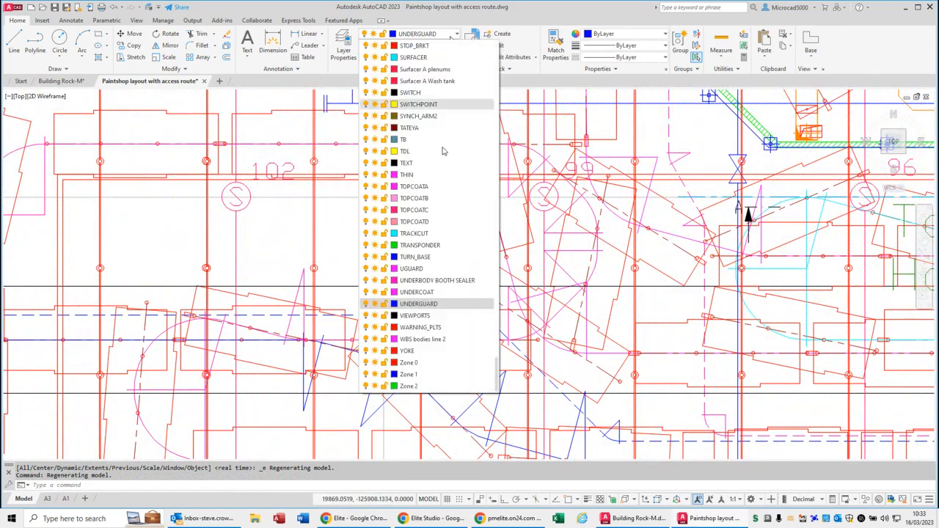
pyautogui.click(338, 215)
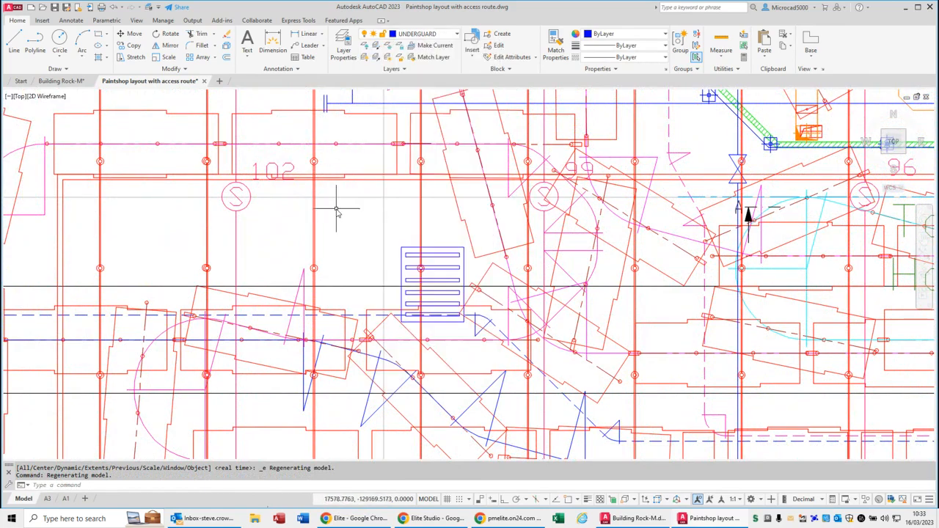
# - Isolate the Sprinkler Pipework layer by picking a vertical red pipe line near label 102
pyautogui.click(369, 69)
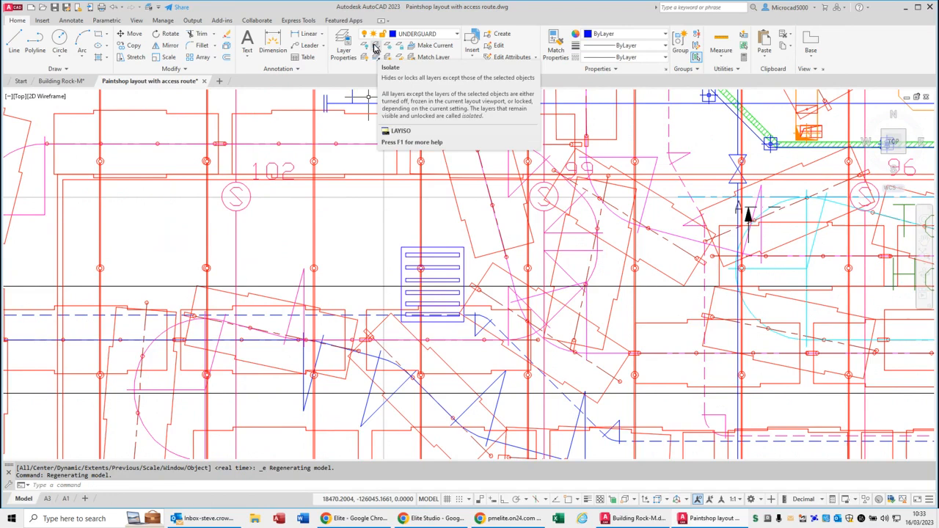
pyautogui.click(374, 47)
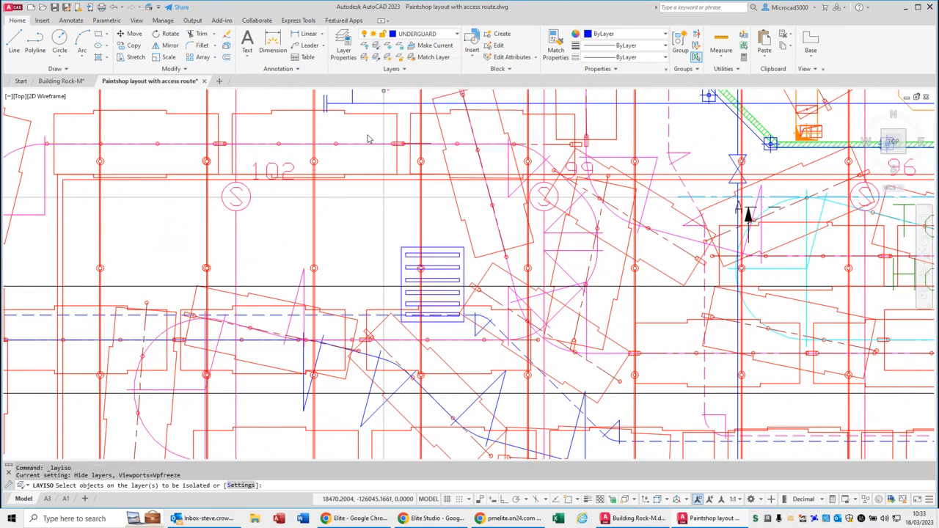
pyautogui.click(316, 233)
pyautogui.click(315, 234)
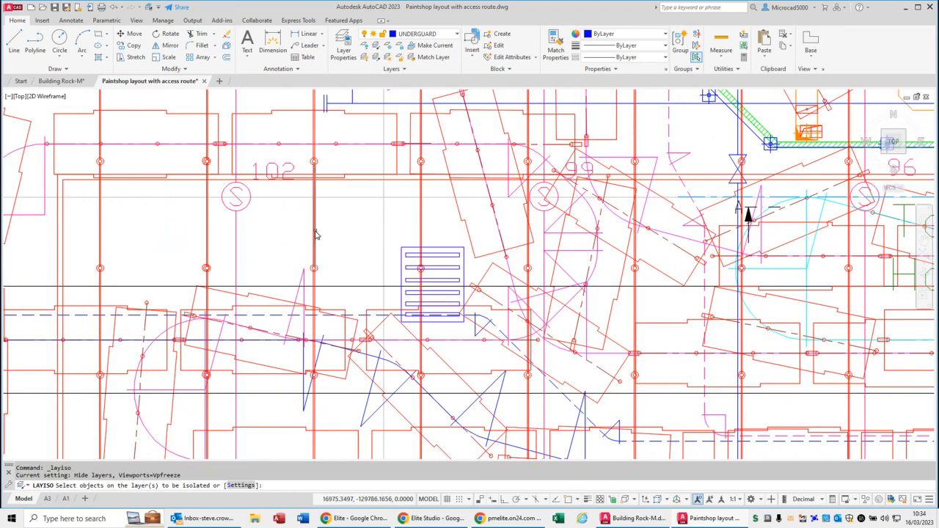
pyautogui.click(316, 234)
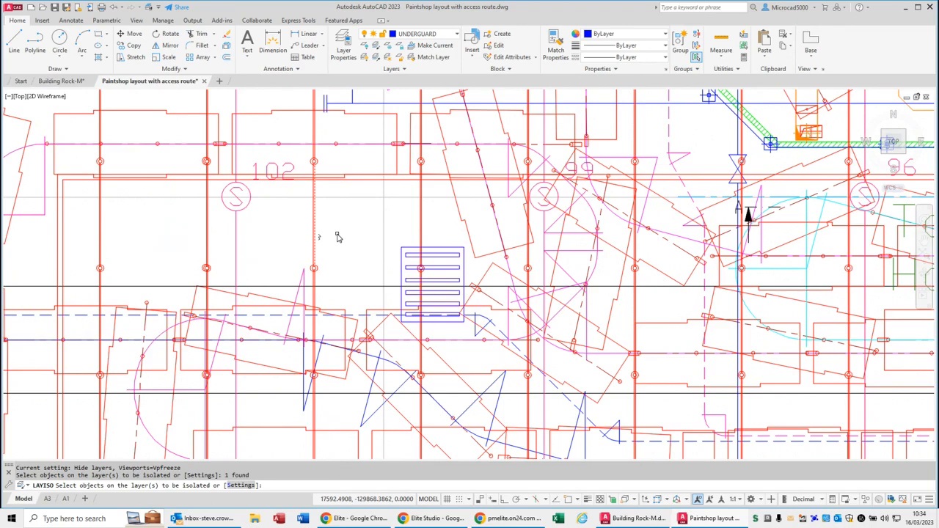
pyautogui.press('Return')
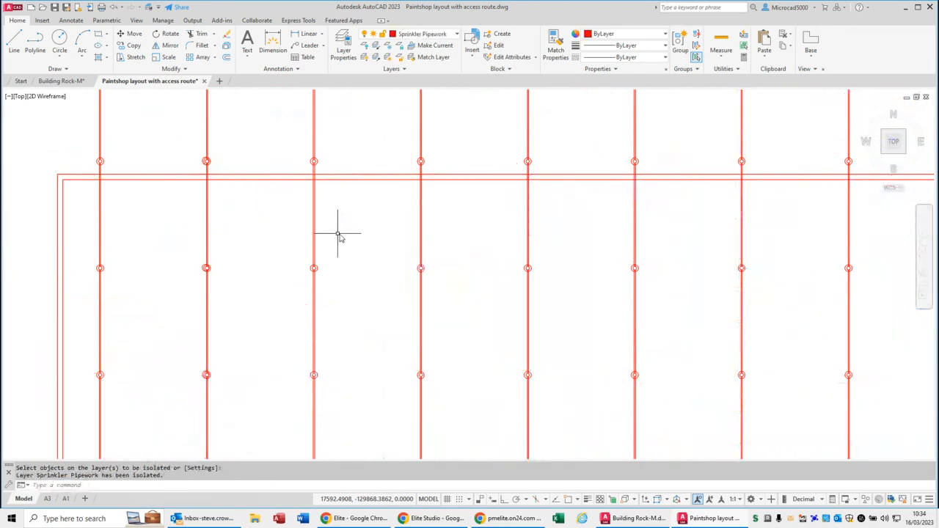
# - Examine the full extent of the isolated sprinkler pipework across the layout
pyautogui.scroll(-10, 365, 252)
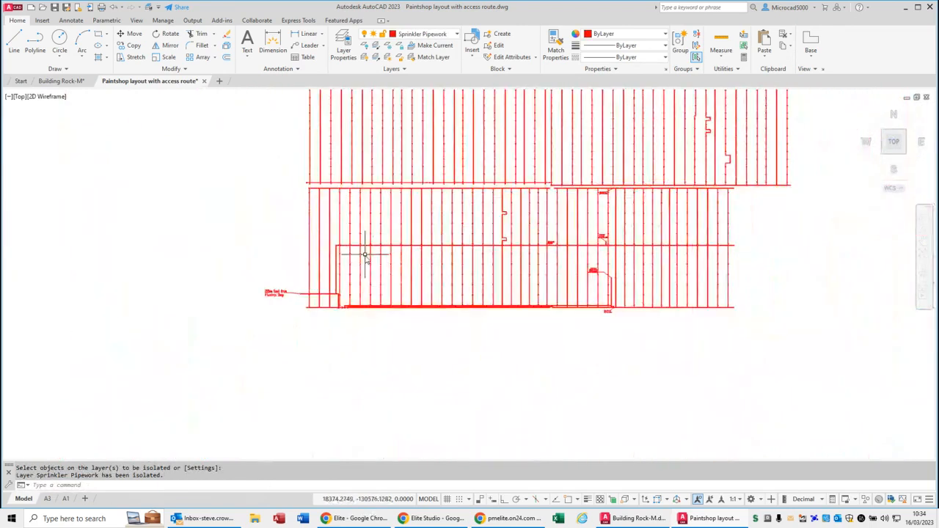
pyautogui.scroll(-2, 418, 264)
pyautogui.moveTo(446, 247)
pyautogui.mouseDown(button='middle')
pyautogui.moveTo(429, 297)
pyautogui.moveTo(331, 384)
pyautogui.moveTo(337, 404)
pyautogui.mouseUp(button='middle')
pyautogui.scroll(-4, 415, 363)
pyautogui.moveTo(420, 356); pyautogui.dragTo(390, 320, button='middle')
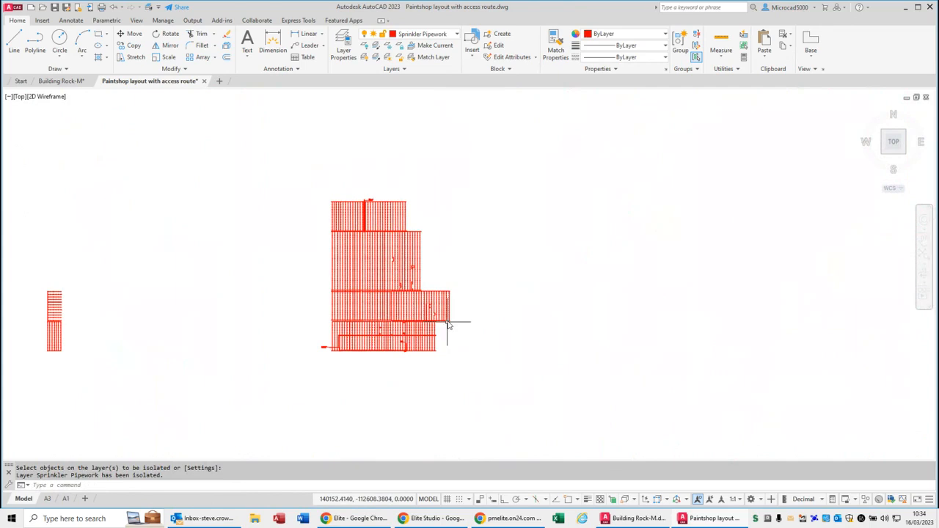
# - Restore all the layers hidden by the Sprinkler Pipework isolation with Unisolate
pyautogui.scroll(5, 447, 324)
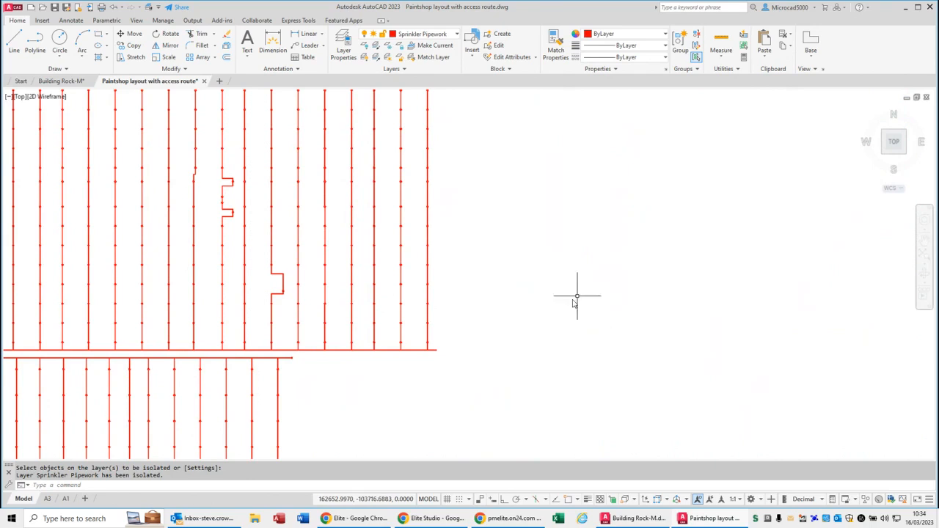
pyautogui.scroll(-2, 502, 233)
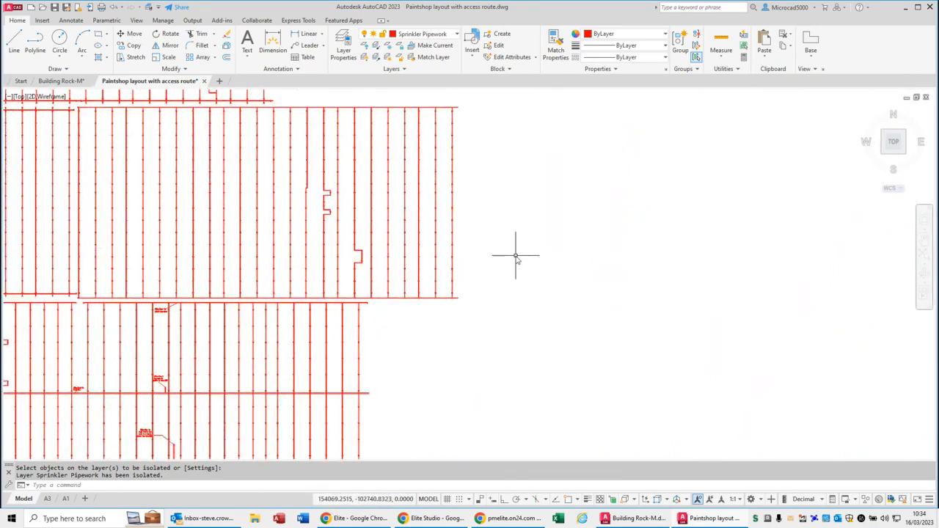
pyautogui.scroll(2, 354, 263)
pyautogui.scroll(5, 354, 263)
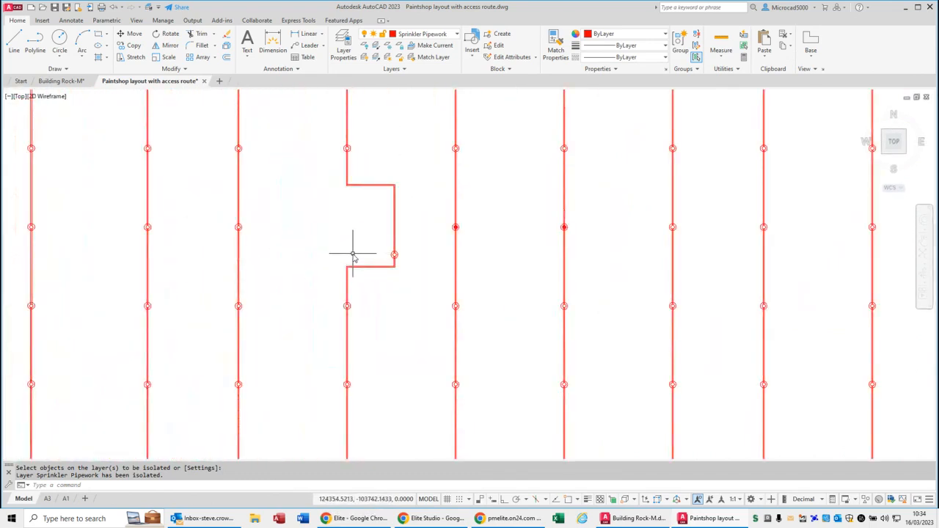
pyautogui.scroll(-4, 356, 254)
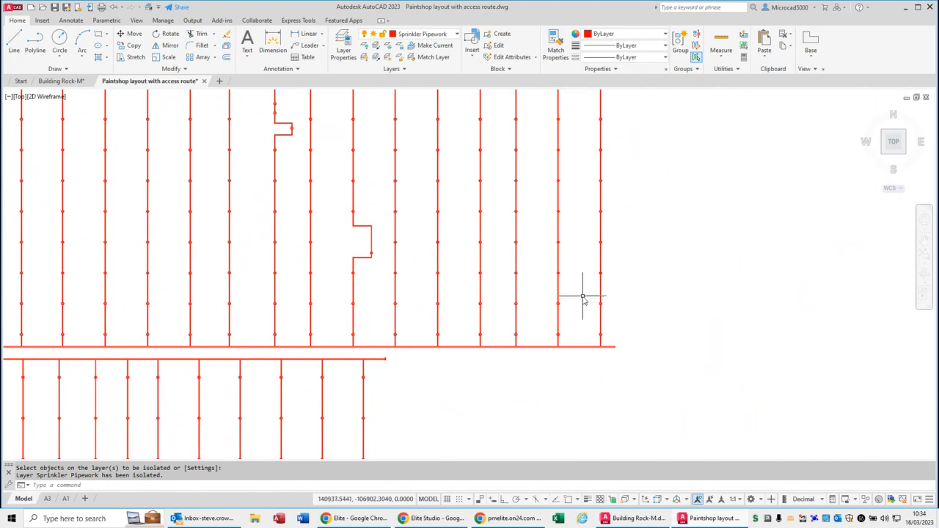
pyautogui.scroll(-6, 640, 317)
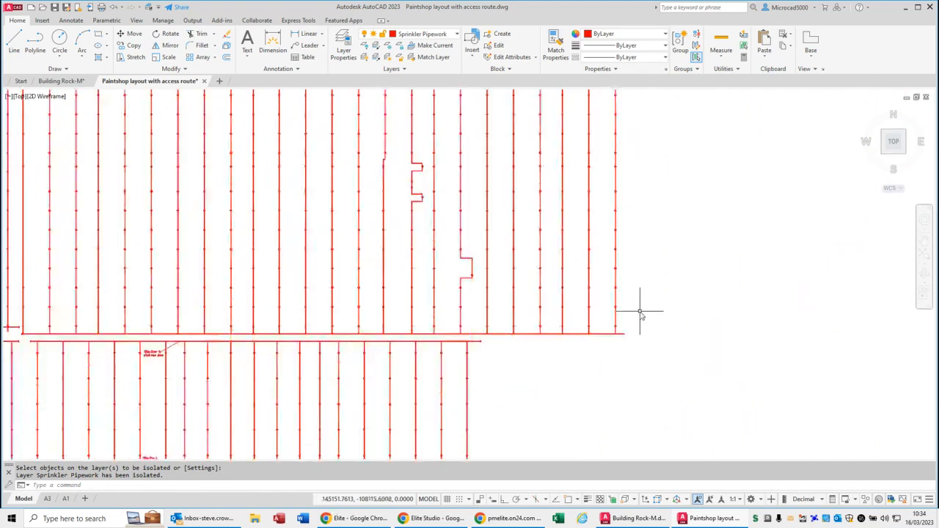
pyautogui.moveTo(608, 284)
pyautogui.mouseDown(button='middle')
pyautogui.moveTo(518, 331)
pyautogui.moveTo(525, 317)
pyautogui.mouseUp(button='middle')
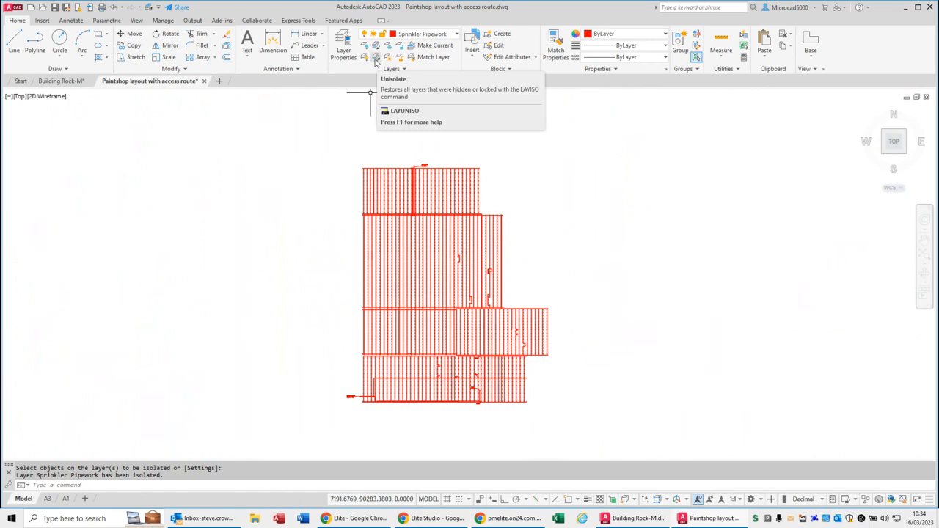
pyautogui.click(376, 58)
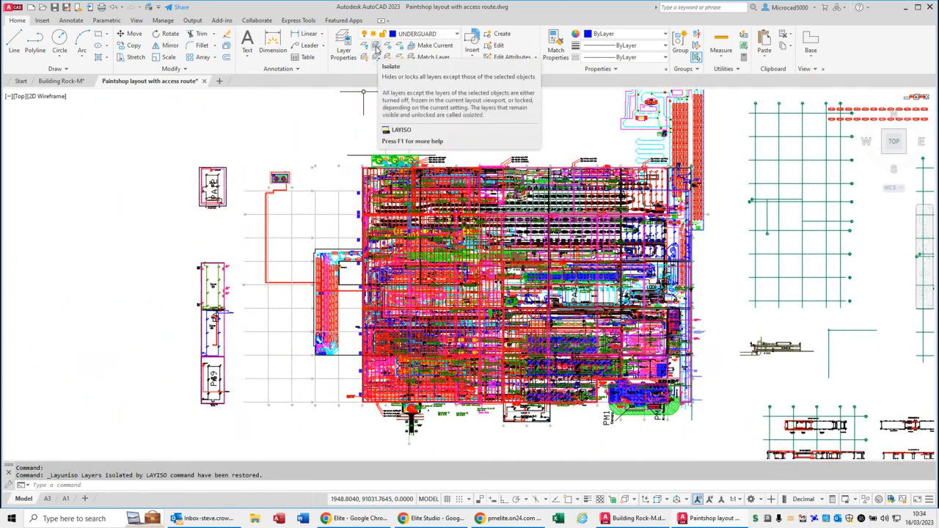
# - Configure layer isolation to lock and fade the layers not isolated, with a fade value of 80
pyautogui.click(376, 48)
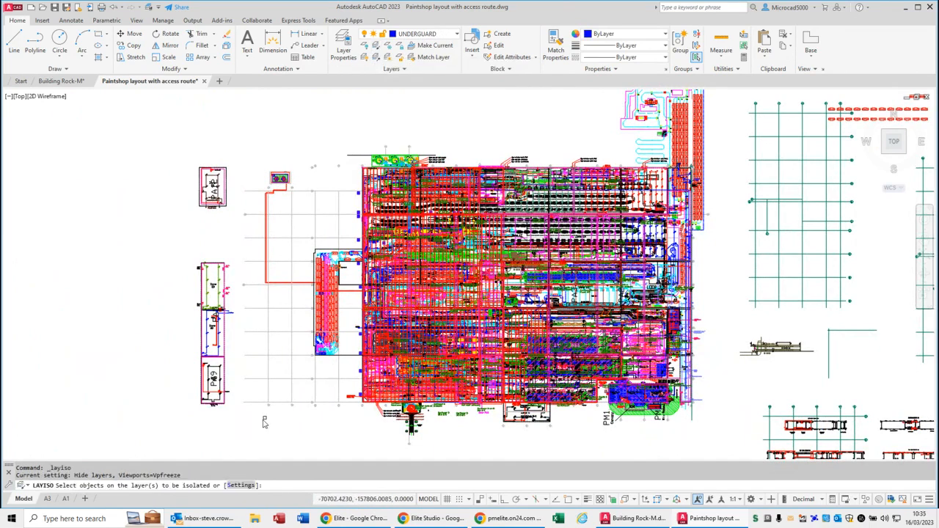
pyautogui.click(241, 486)
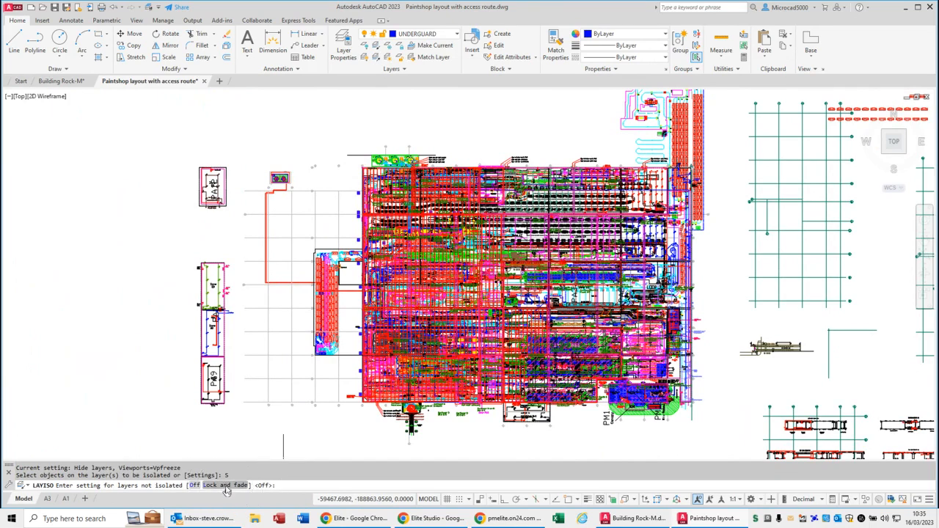
pyautogui.click(225, 486)
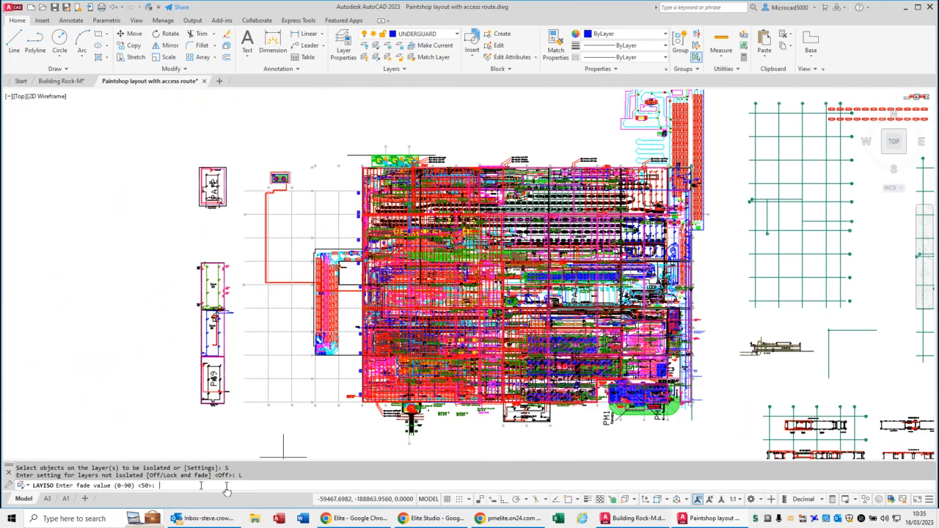
pyautogui.write('80')
pyautogui.press('Return')
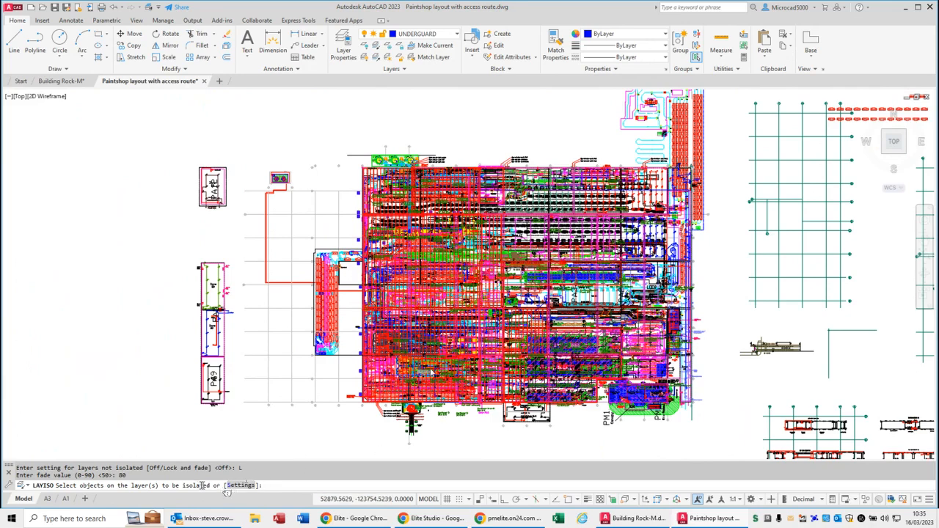
# - Isolate the Sprinkler Pipework layer by picking a vertical red pipe just east of the Topcoat C Oven Hold Zone 1 Burner
pyautogui.scroll(2, 432, 369)
pyautogui.scroll(5, 431, 369)
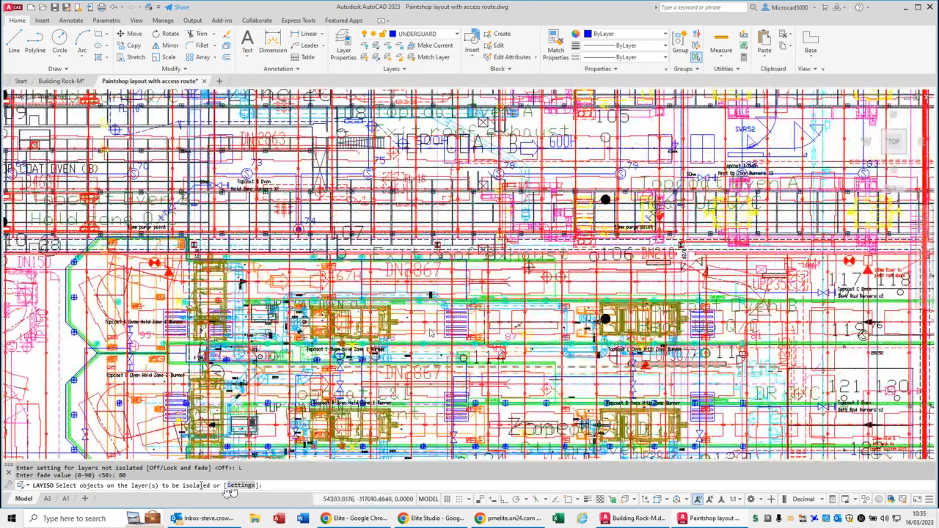
pyautogui.click(382, 359)
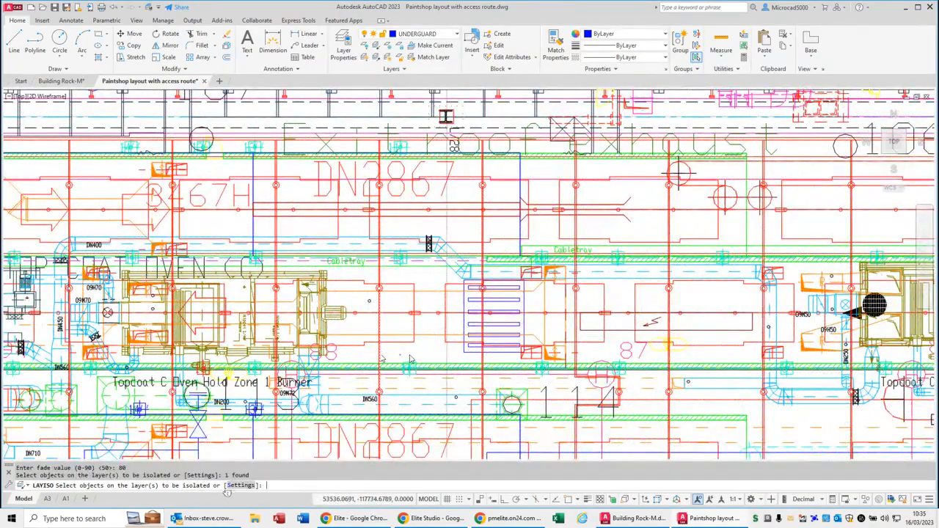
pyautogui.press('Return')
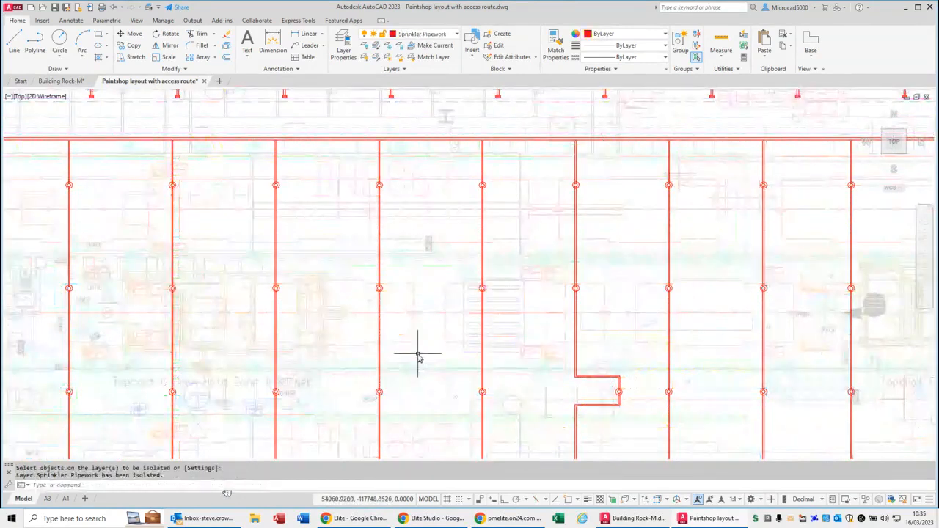
# - Examine the isolated sprinkler pipework against the locked and faded layers across the paint shop layout
pyautogui.scroll(-4, 450, 342)
pyautogui.scroll(-3, 461, 340)
pyautogui.scroll(-3, 521, 342)
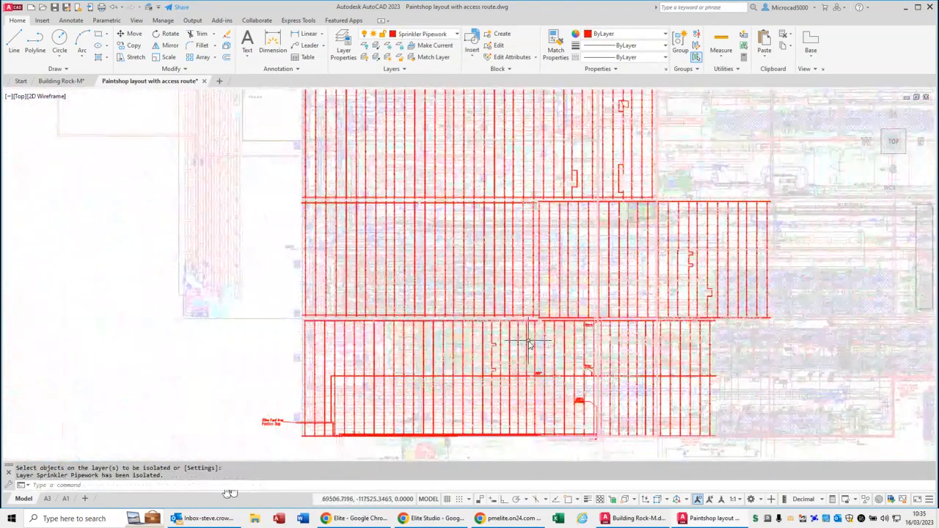
pyautogui.scroll(-2, 545, 315)
pyautogui.moveTo(599, 262)
pyautogui.mouseDown(button='middle')
pyautogui.moveTo(472, 331)
pyautogui.moveTo(446, 243)
pyautogui.mouseUp(button='middle')
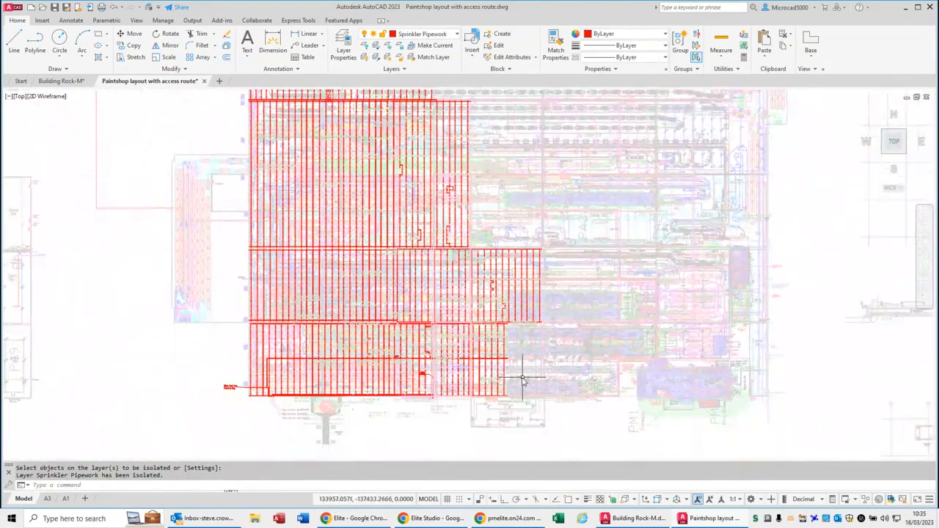
pyautogui.scroll(5, 523, 380)
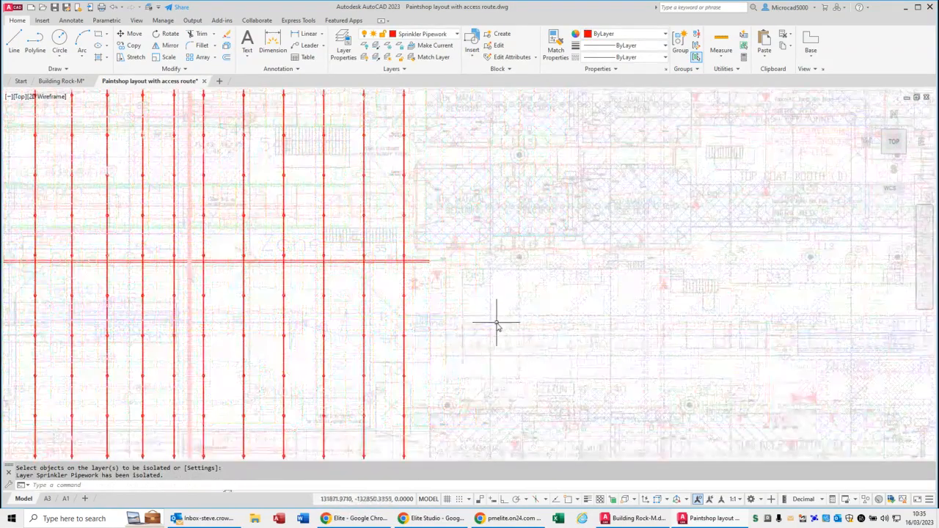
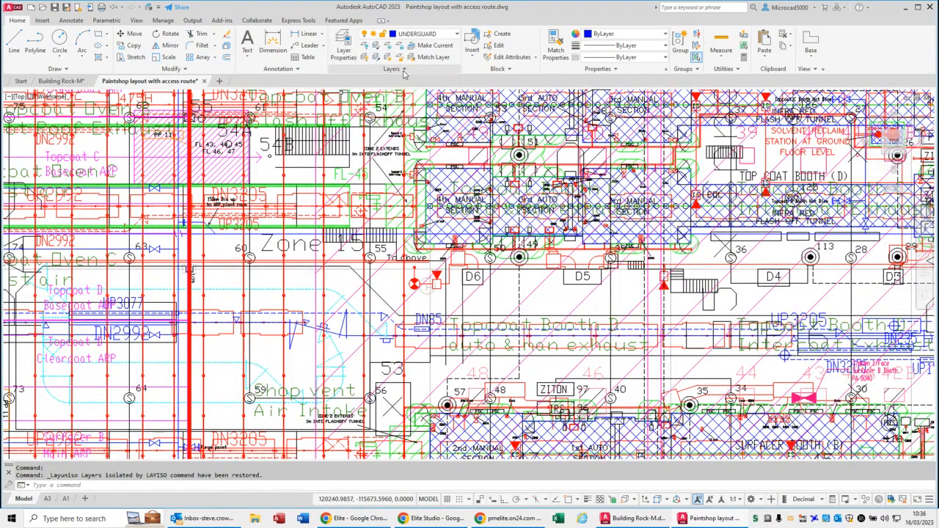
# - Open the Layer Properties Manager and switch to the Building Rock-M drawing
pyautogui.click(343, 49)
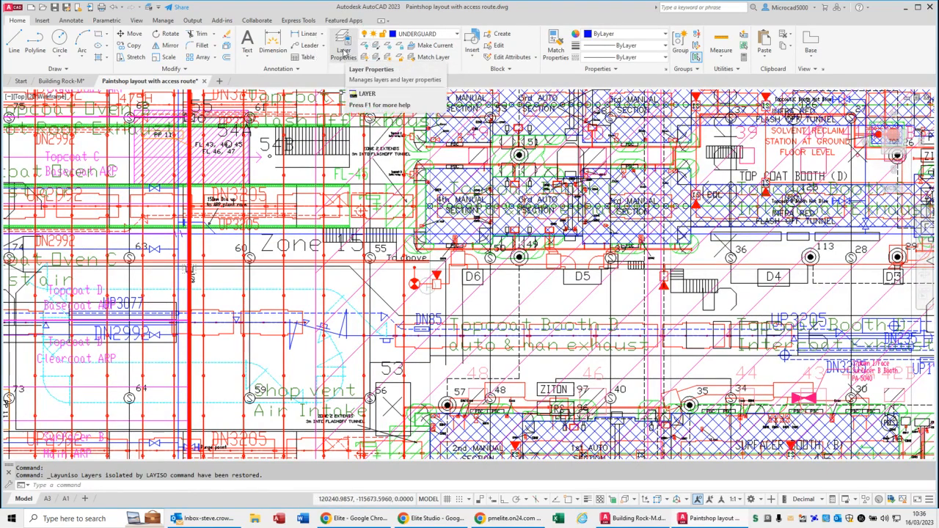
pyautogui.click(345, 51)
pyautogui.click(61, 83)
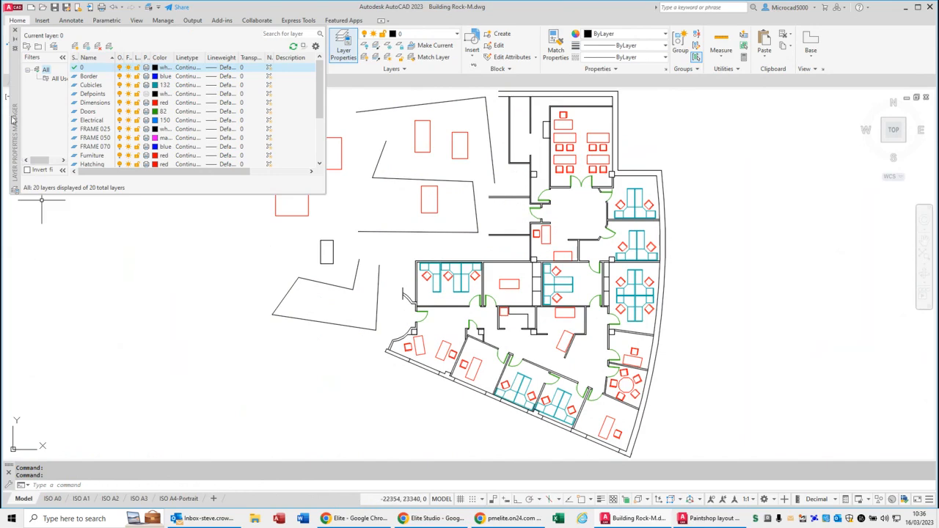
# - Float the Layer Properties Manager over the Building Rock-M floor plan, reposition it, and close it
pyautogui.moveTo(17, 94)
pyautogui.mouseDown()
pyautogui.moveTo(77, 176)
pyautogui.moveTo(133, 200)
pyautogui.moveTo(174, 201)
pyautogui.mouseUp()
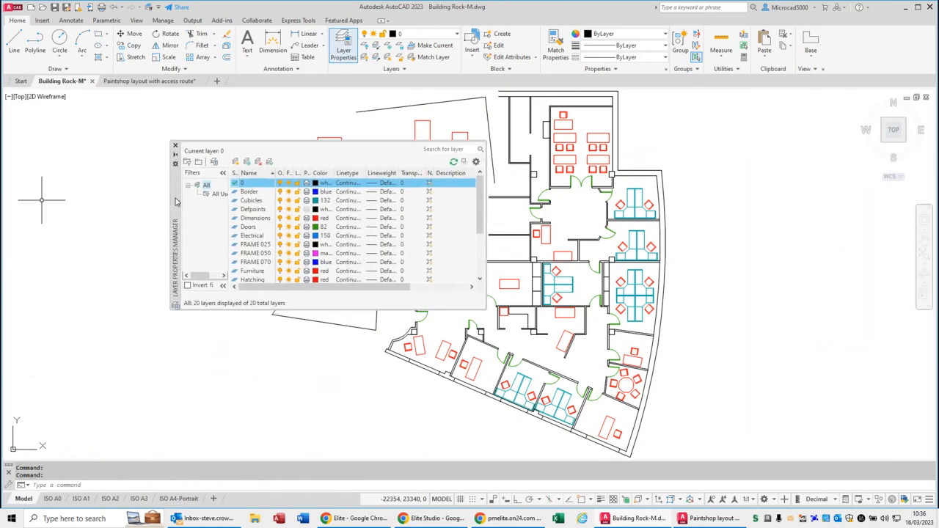
pyautogui.moveTo(174, 201)
pyautogui.mouseDown()
pyautogui.moveTo(232, 241)
pyautogui.moveTo(283, 258)
pyautogui.moveTo(263, 232)
pyautogui.mouseUp()
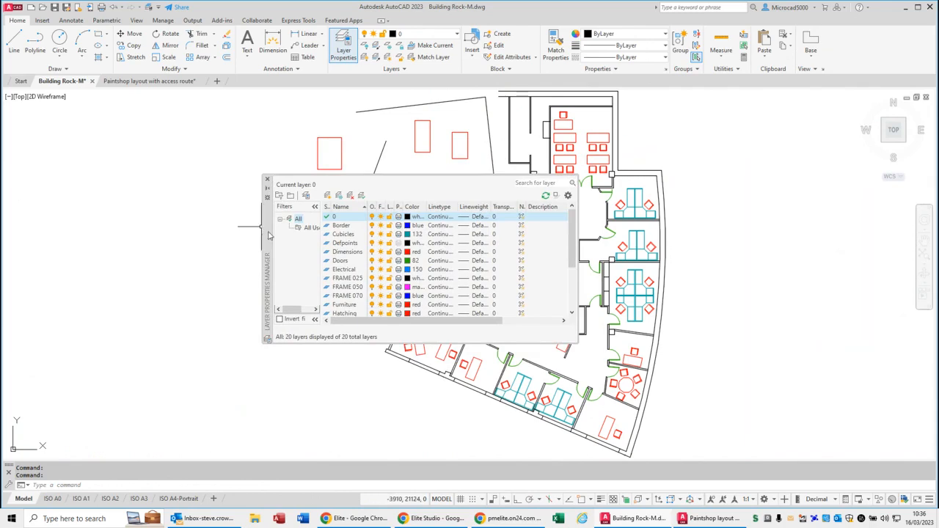
pyautogui.moveTo(266, 212); pyautogui.dragTo(130, 199)
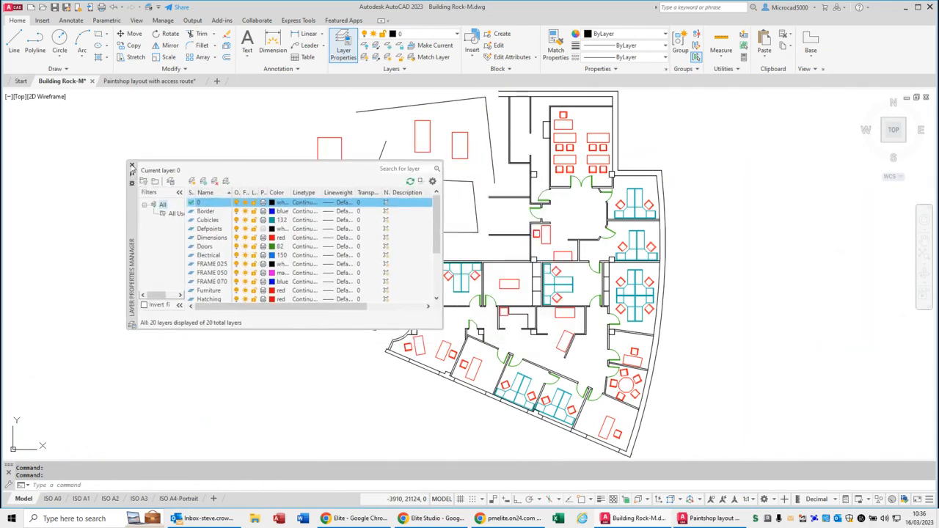
pyautogui.click(131, 168)
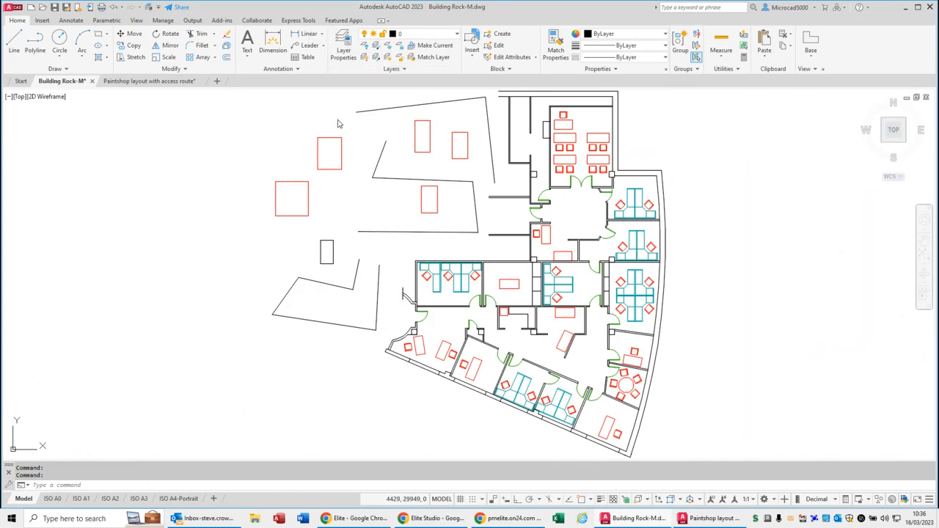
# - Reopen the Layer Properties Manager and try its auto-hide by collapsing and expanding the palette
pyautogui.click(137, 20)
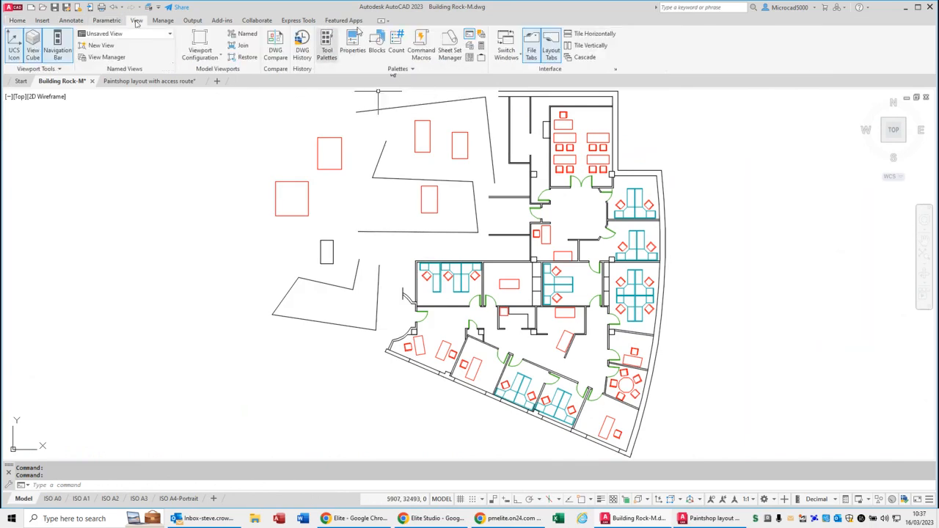
pyautogui.click(471, 47)
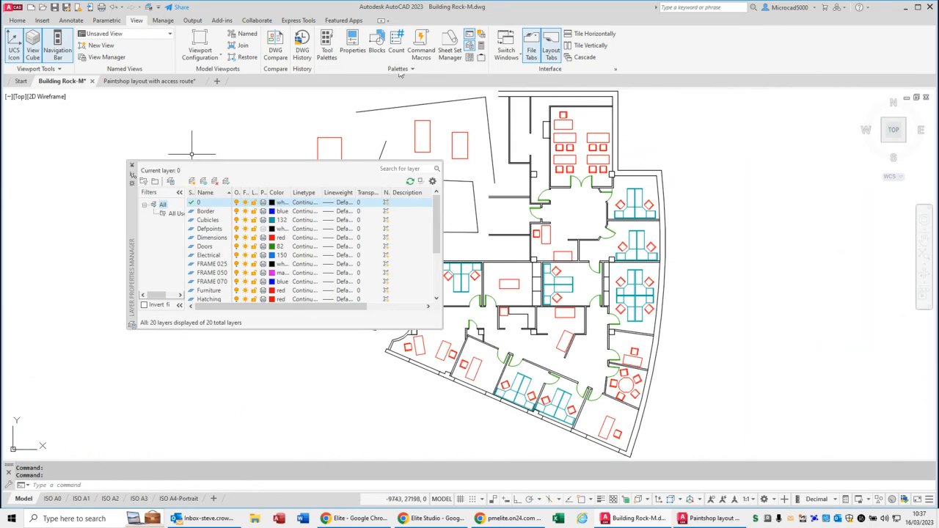
pyautogui.click(132, 172)
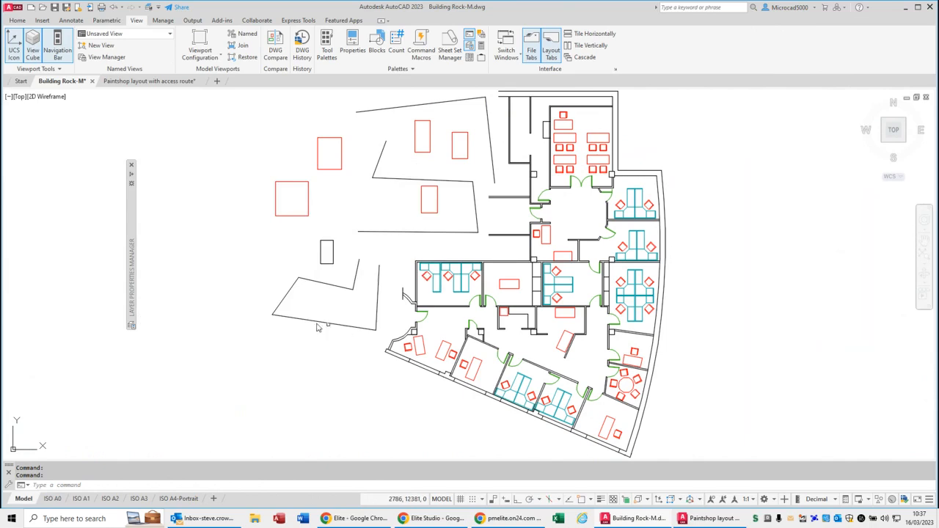
pyautogui.moveTo(129, 214)
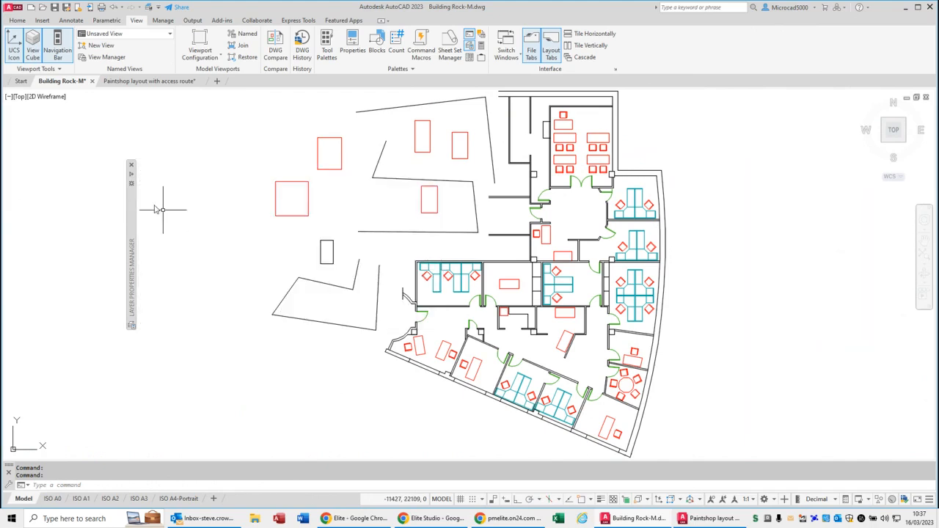
pyautogui.moveTo(132, 176)
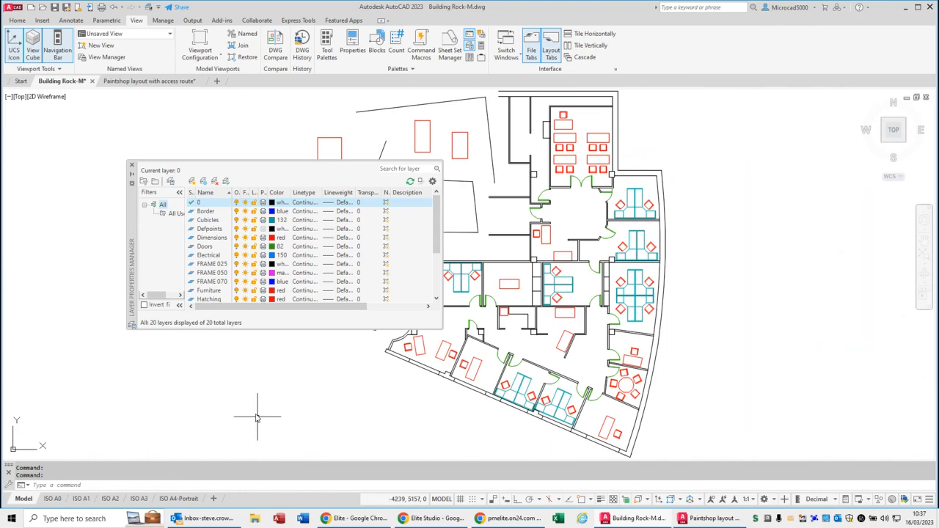
# - Toggle Allow Docking for the Layer Properties Manager and test moving it to the far east edge of the drawing area and back
pyautogui.click(131, 186)
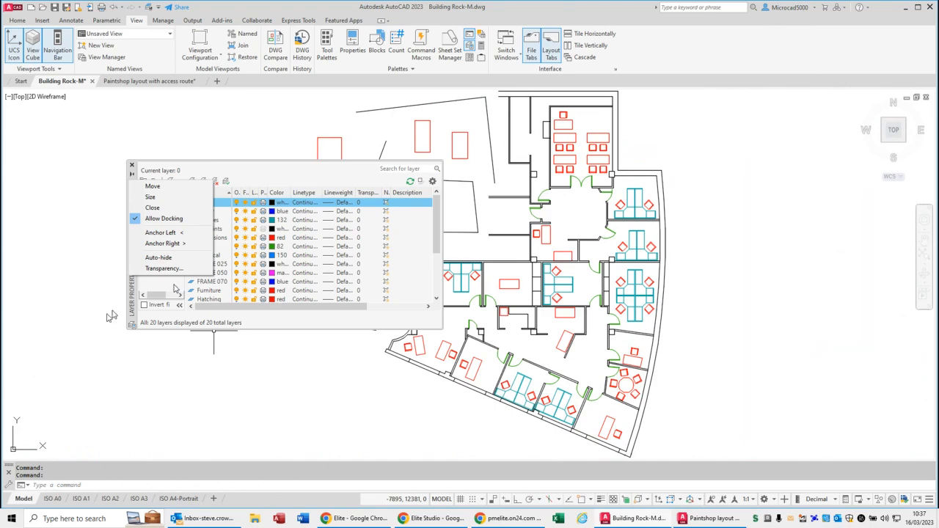
pyautogui.click(147, 221)
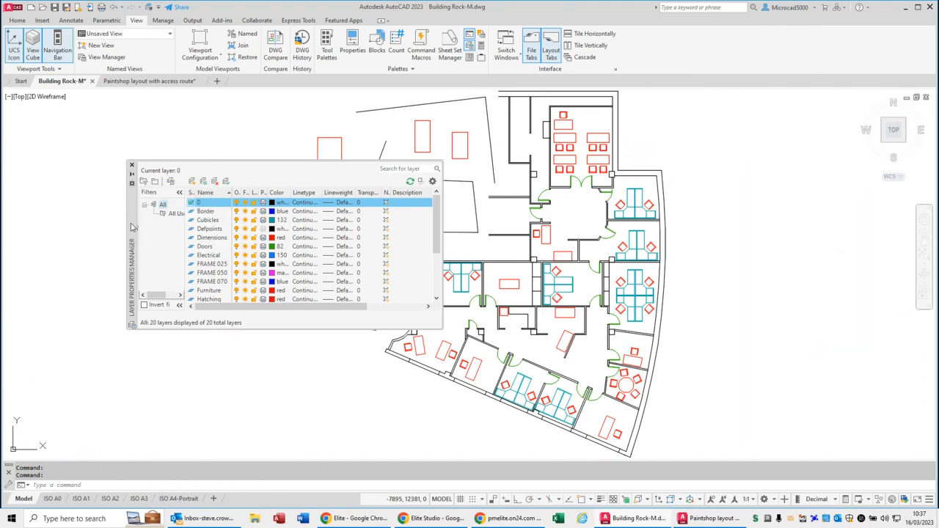
pyautogui.moveTo(131, 225); pyautogui.dragTo(206, 216)
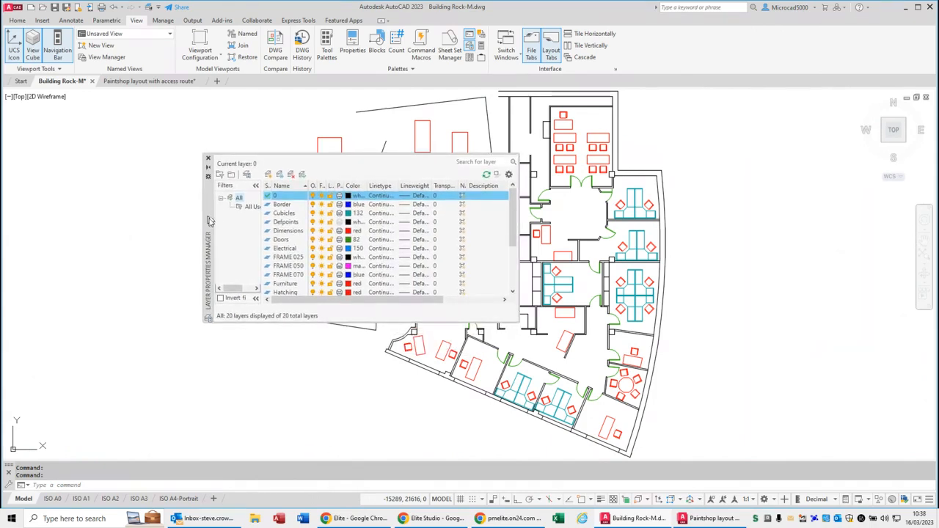
pyautogui.moveTo(210, 220)
pyautogui.mouseDown()
pyautogui.moveTo(196, 93)
pyautogui.moveTo(281, 254)
pyautogui.moveTo(253, 248)
pyautogui.moveTo(238, 208)
pyautogui.moveTo(199, 4)
pyautogui.moveTo(16, 6)
pyautogui.moveTo(343, 262)
pyautogui.moveTo(219, 207)
pyautogui.moveTo(225, 179)
pyautogui.moveTo(921, 220)
pyautogui.mouseUp()
pyautogui.moveTo(920, 258)
pyautogui.mouseDown()
pyautogui.moveTo(315, 297)
pyautogui.moveTo(197, 173)
pyautogui.moveTo(246, 243)
pyautogui.moveTo(318, 295)
pyautogui.moveTo(94, 115)
pyautogui.moveTo(294, 203)
pyautogui.mouseUp()
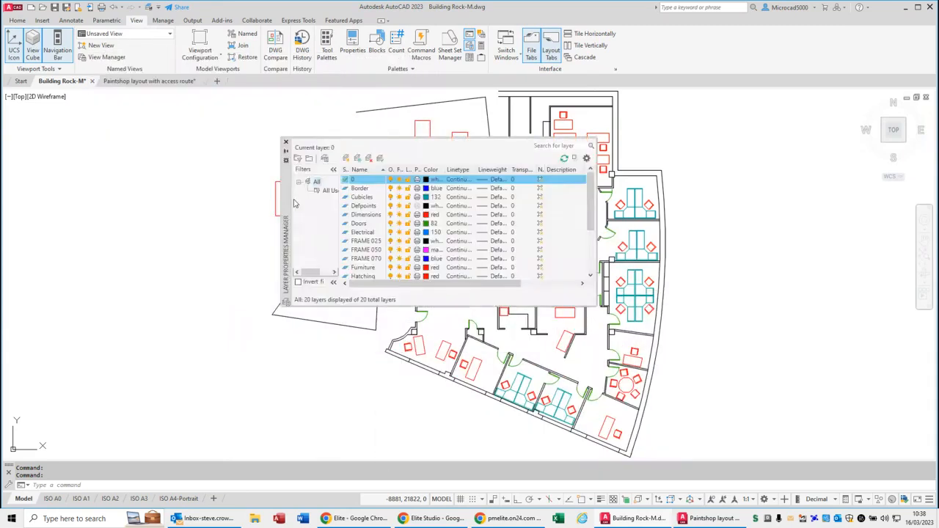
# - Switch to the Paintshop layout with access route drawing and enlarge the Layer Properties Manager to show many more layers
pyautogui.click(147, 81)
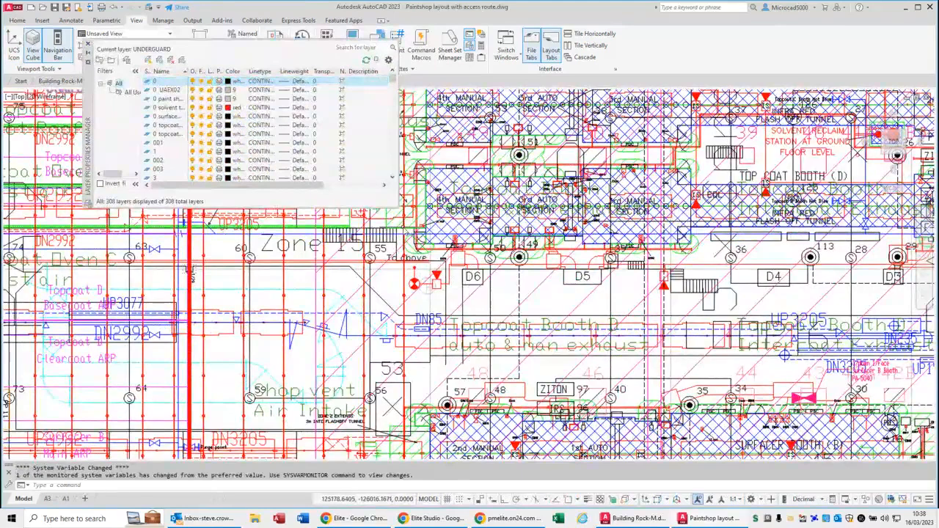
pyautogui.moveTo(396, 208); pyautogui.dragTo(845, 488)
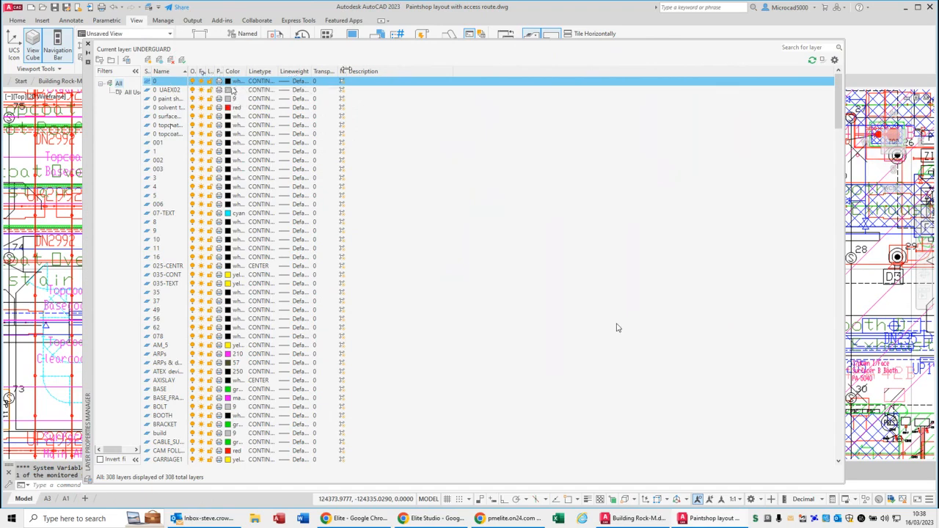
# - Maximize all columns of the layer list and widen the Filters pane until the All Used Layers filter name is fully readable
pyautogui.press('ctrl')
pyautogui.press('ctrl')
pyautogui.press('ctrl')
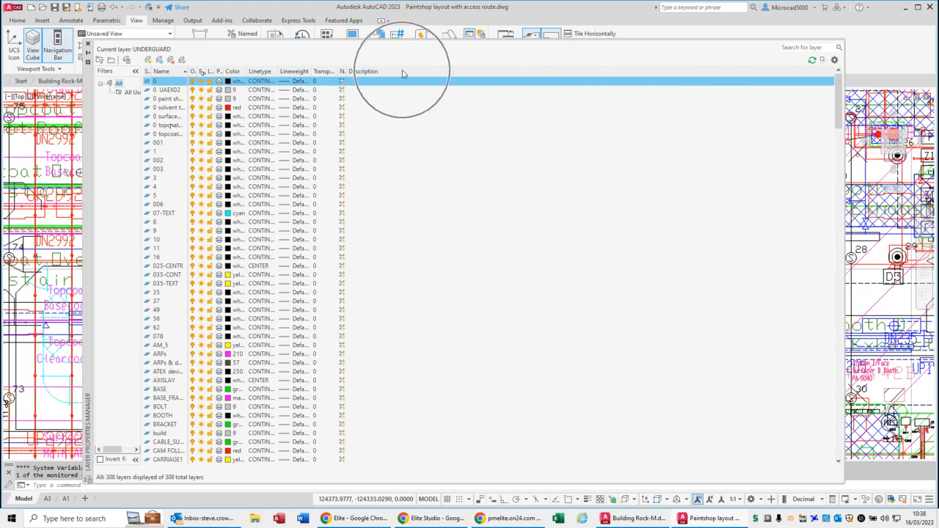
pyautogui.press('ctrl')
pyautogui.press('ctrl')
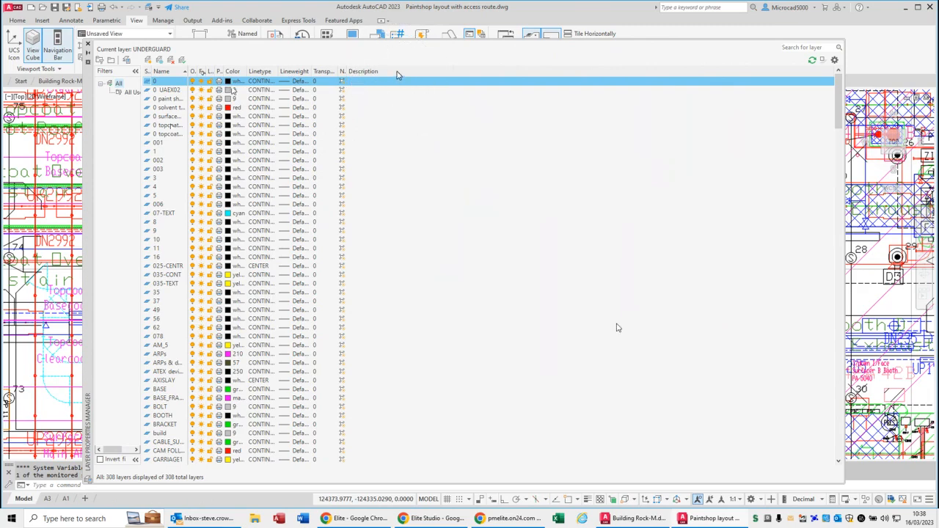
pyautogui.press('ctrl')
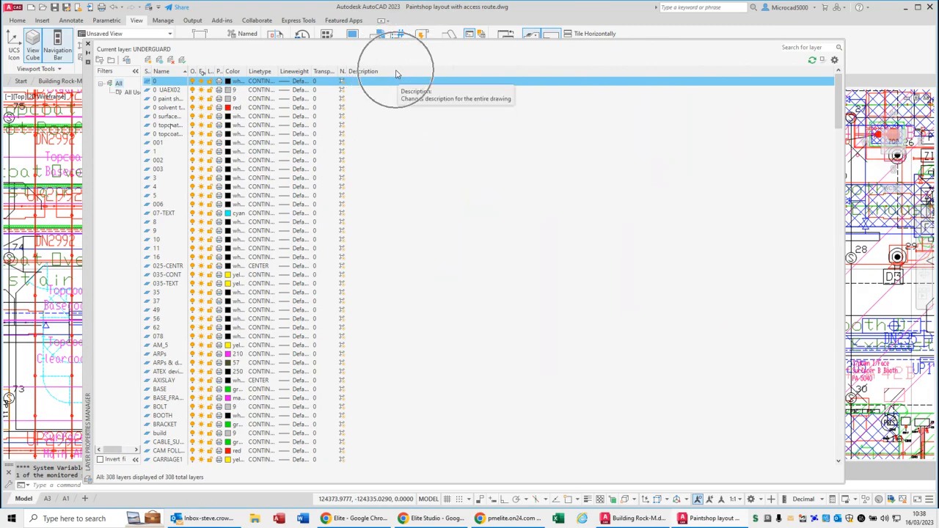
pyautogui.rightClick(396, 73)
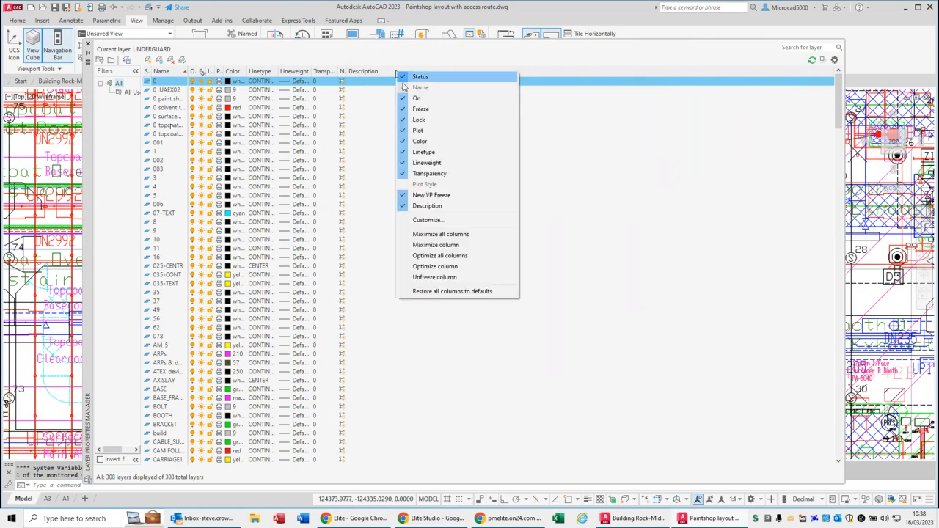
pyautogui.press('ctrl')
pyautogui.press('ctrl')
pyautogui.press('ctrl')
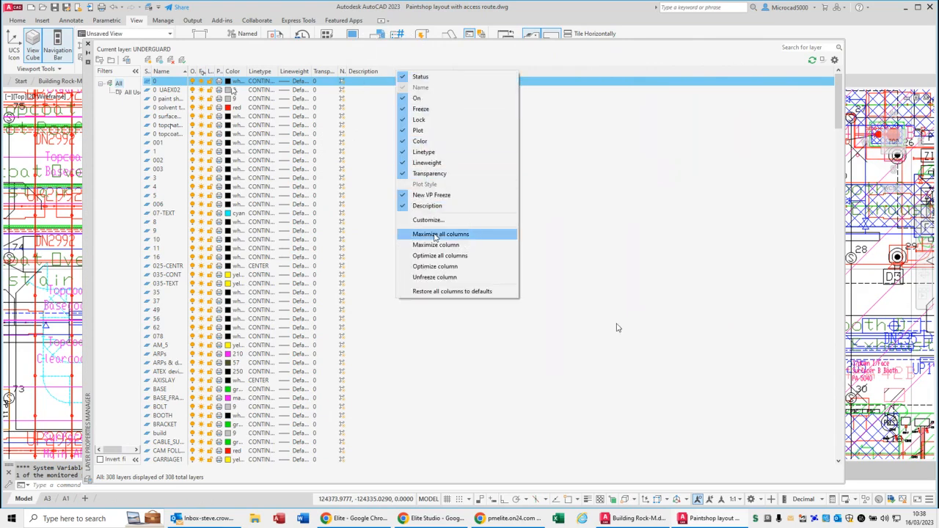
pyautogui.click(440, 235)
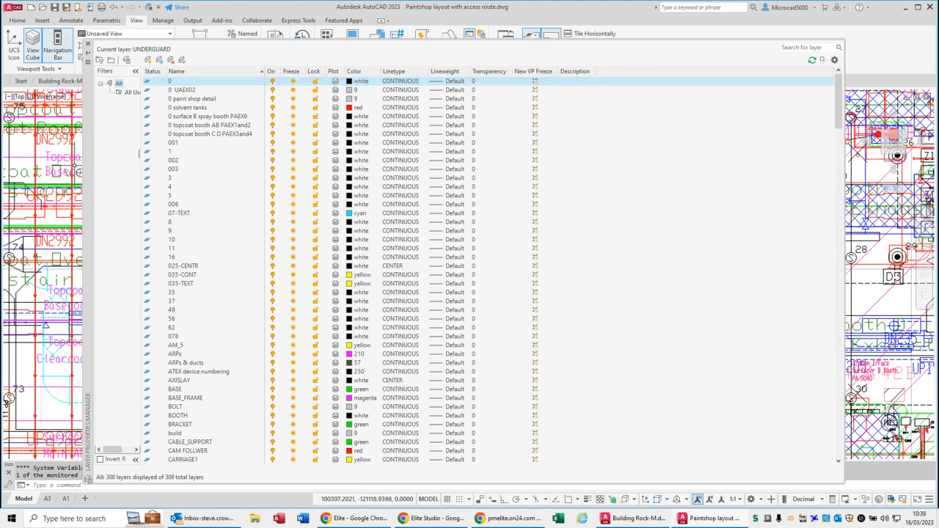
pyautogui.moveTo(141, 152); pyautogui.dragTo(226, 152)
pyautogui.click(157, 142)
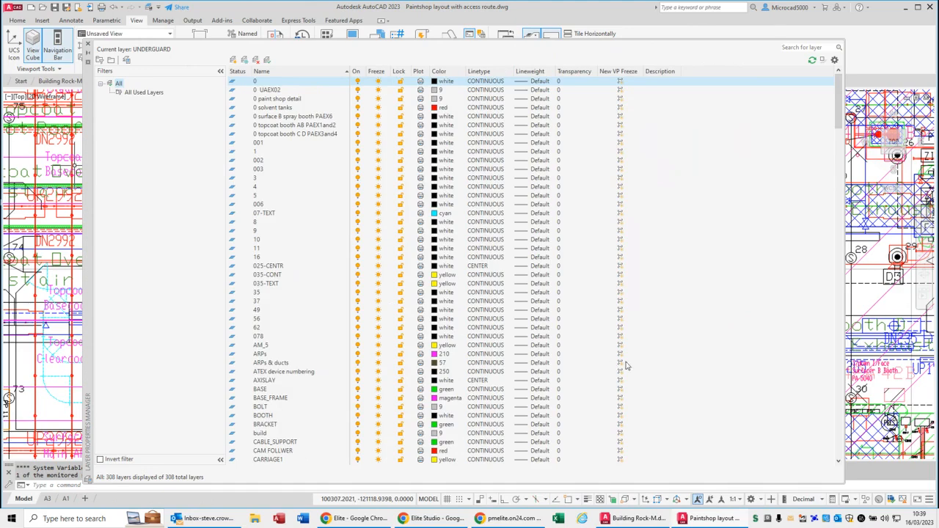
# - Switch to the Building Rock-M drawing with its layer list still displayed in the Layer Properties Manager
pyautogui.click(55, 80)
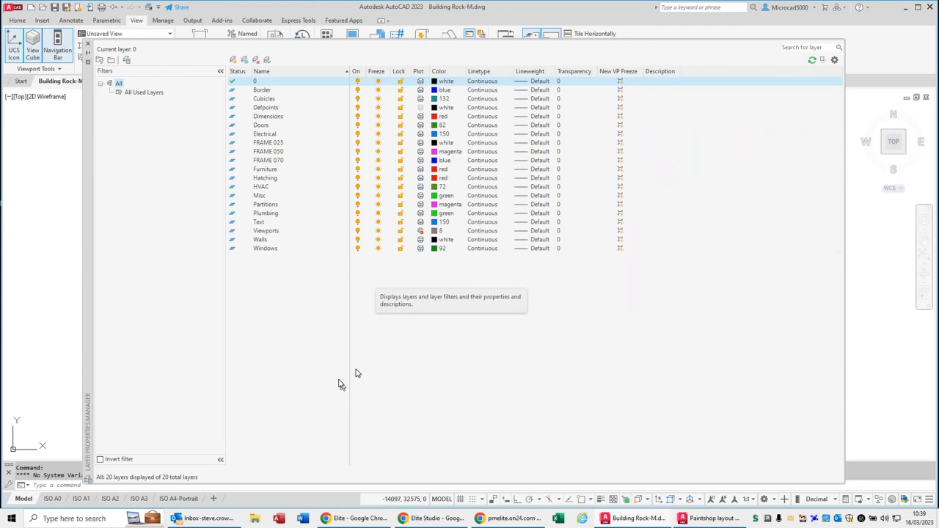
pyautogui.press('ctrl')
pyautogui.press('ctrl')
pyautogui.press('ctrl')
pyautogui.press('ctrl')
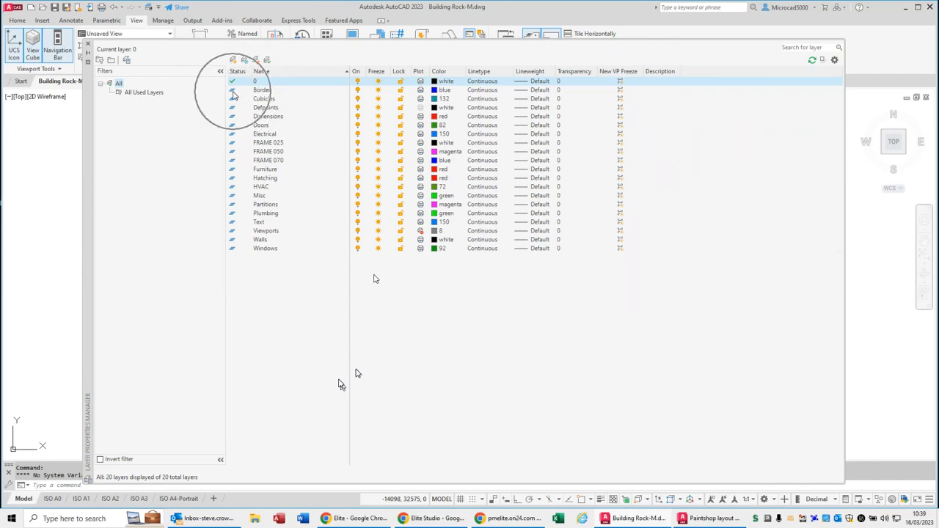
pyautogui.press('ctrl')
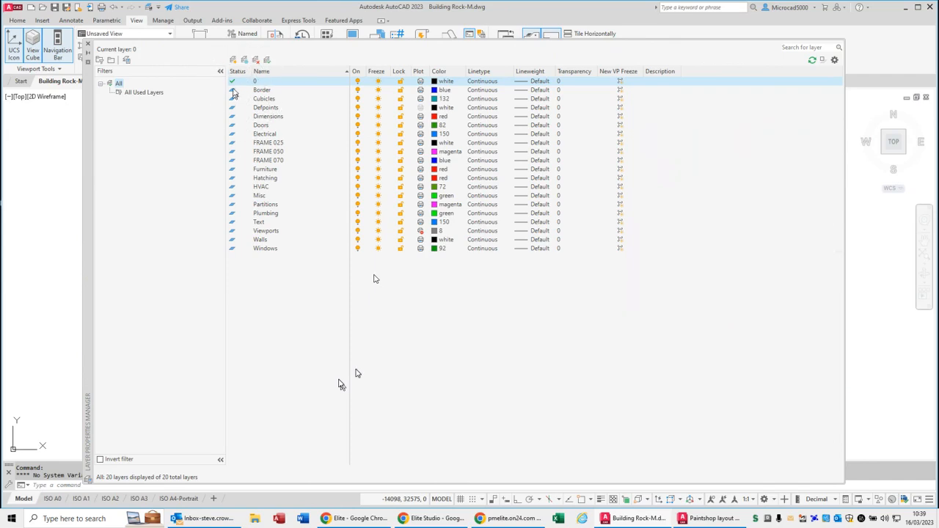
pyautogui.press('ctrl')
pyautogui.press('ctrl')
pyautogui.press('ctrl')
pyautogui.press('ctrl')
pyautogui.press('ctrl')
pyautogui.press('ctrl')
pyautogui.press('ctrl')
pyautogui.press('ctrl')
pyautogui.press('ctrl')
pyautogui.press('ctrl')
pyautogui.press('ctrl')
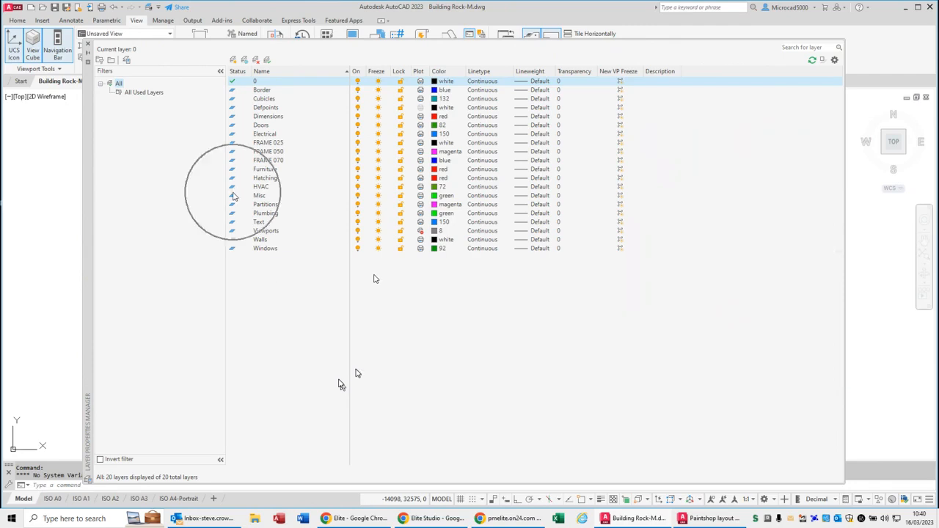
pyautogui.press('ctrl')
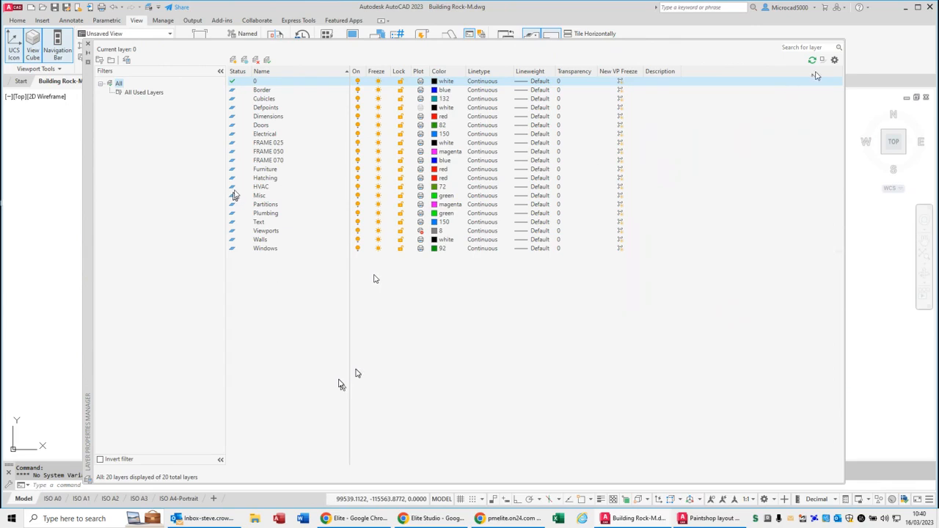
# - Enable "Indicate layers in use" in the Layer Settings and accept the change
pyautogui.click(835, 61)
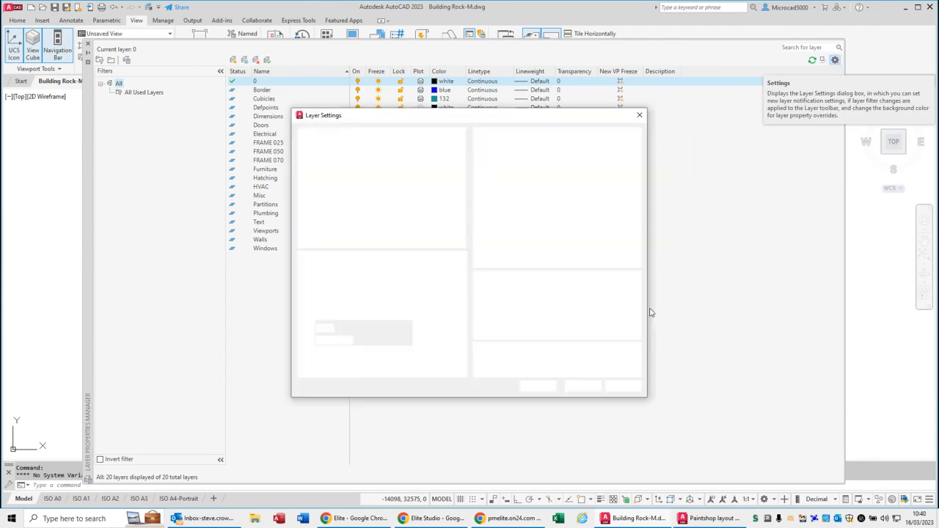
pyautogui.click(507, 372)
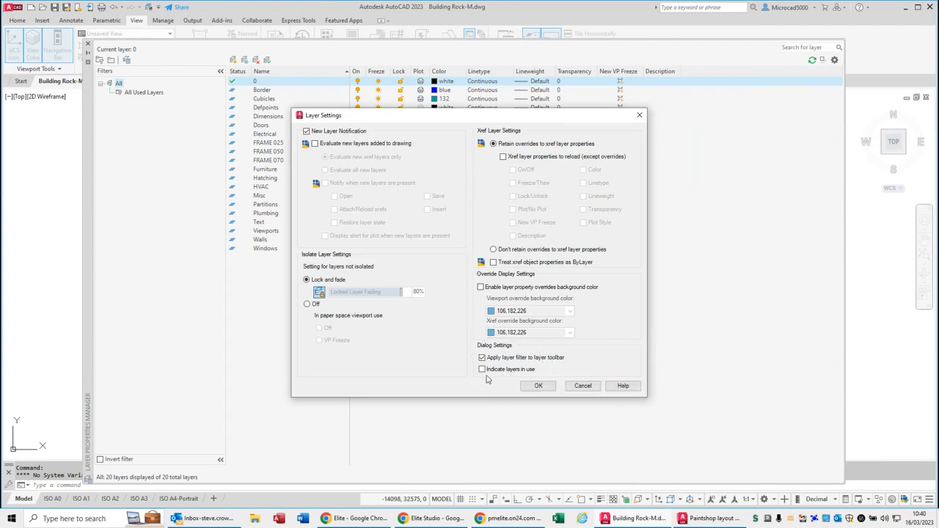
pyautogui.click(538, 386)
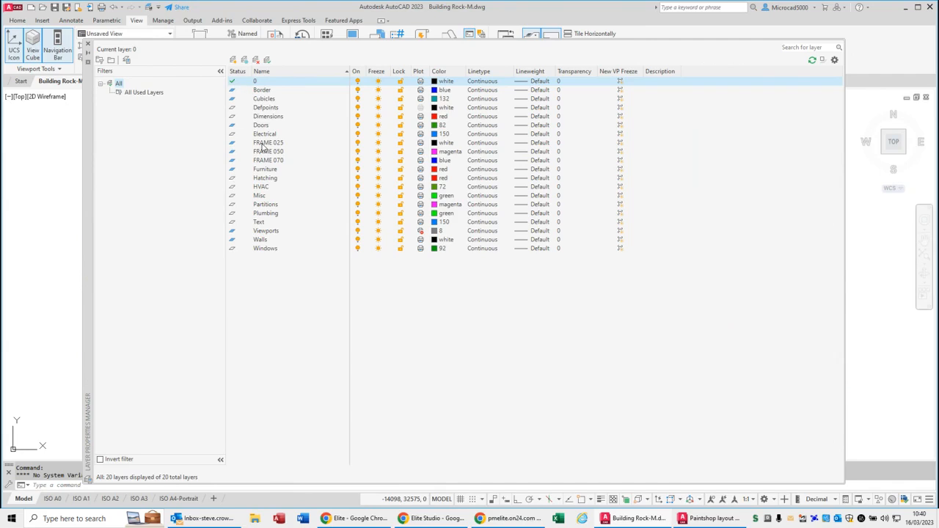
# - Make the FRAME 025 layer current, switch to HVAC, and return to layer 0 as the current layer
pyautogui.doubleClick(232, 143)
pyautogui.click(239, 168)
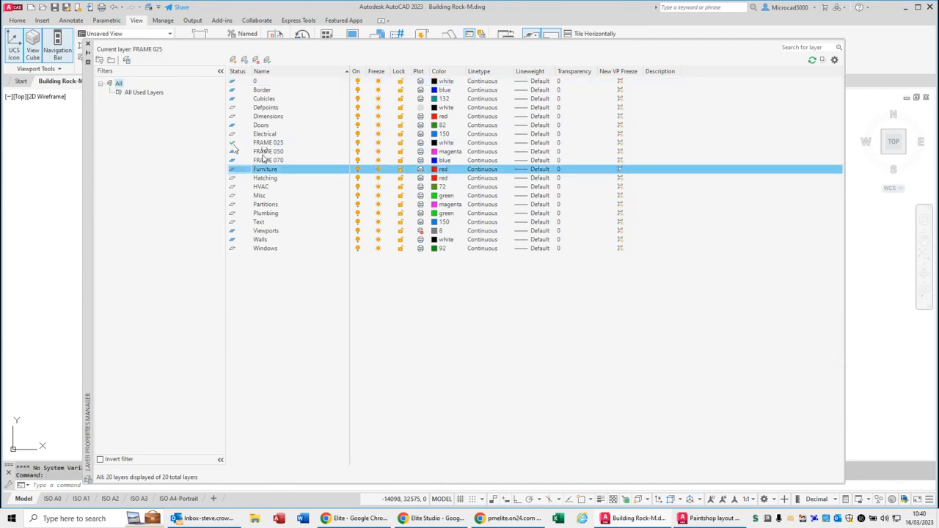
pyautogui.doubleClick(234, 186)
pyautogui.click(266, 204)
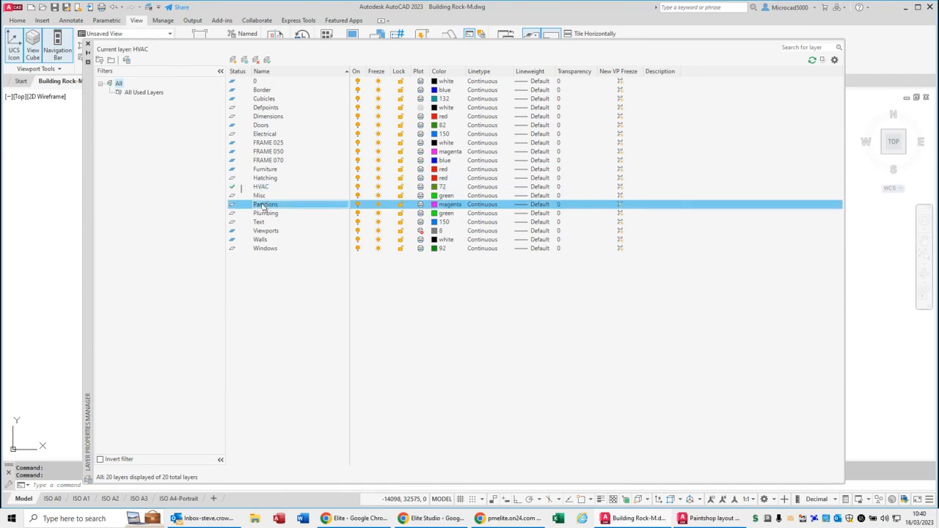
pyautogui.click(241, 83)
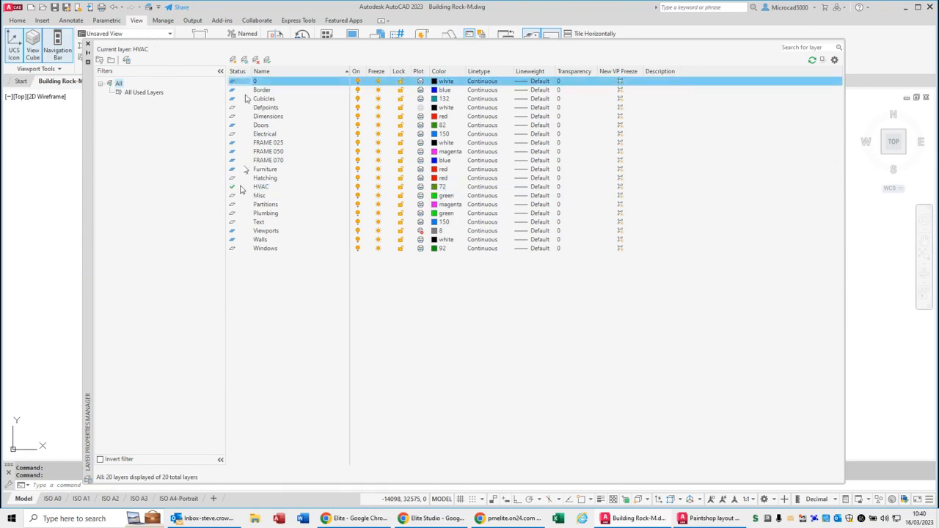
pyautogui.doubleClick(241, 85)
pyautogui.click(243, 100)
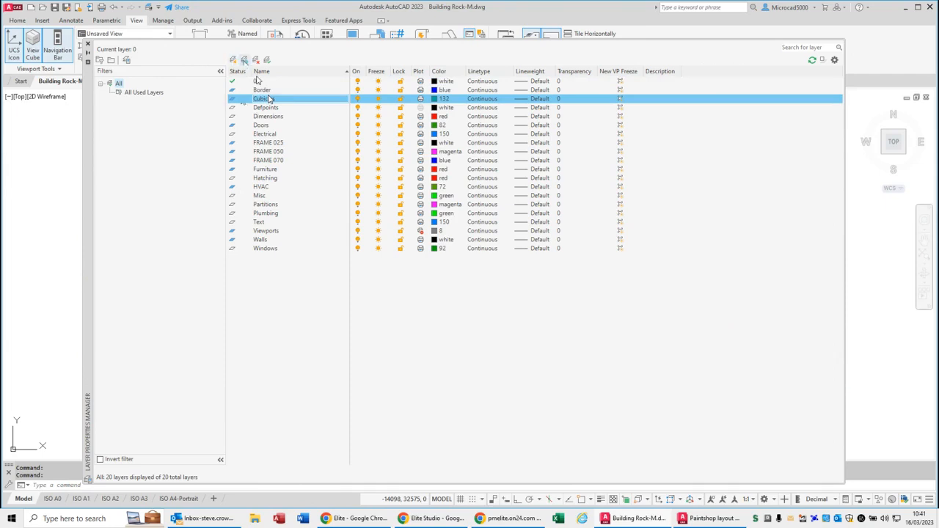
# - Freeze the Cubicles, Electrical and FRAME 070 layers, and turn off the Doors and Defpoints layers
pyautogui.click(378, 98)
pyautogui.click(378, 133)
pyautogui.click(378, 160)
pyautogui.click(362, 126)
pyautogui.click(358, 107)
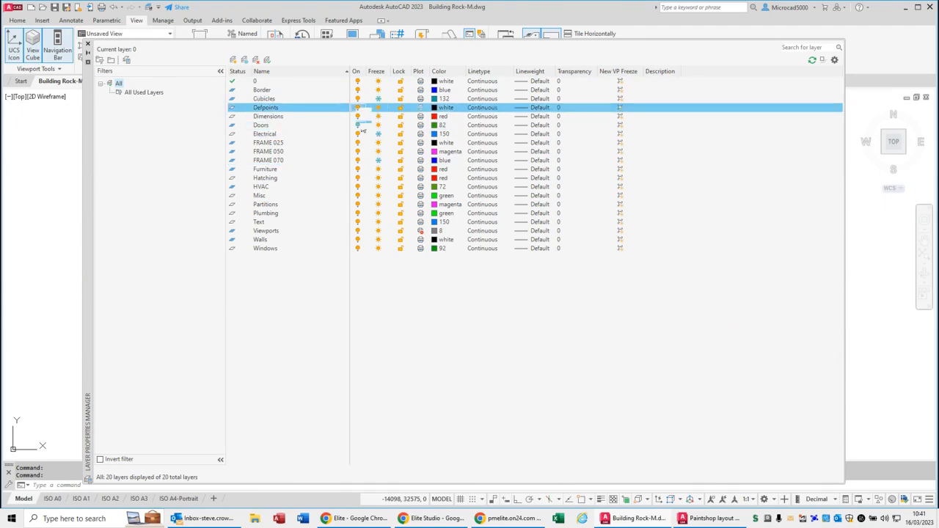
# - Turn the switched-off layers back on and thaw Cubicles, Electrical and FRAME 070
pyautogui.click(358, 107)
pyautogui.click(378, 99)
pyautogui.click(378, 133)
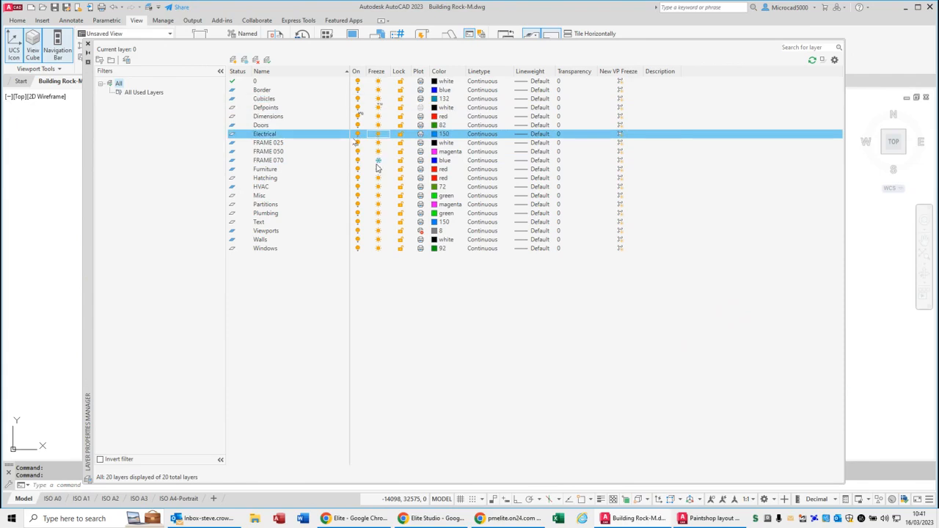
pyautogui.click(378, 161)
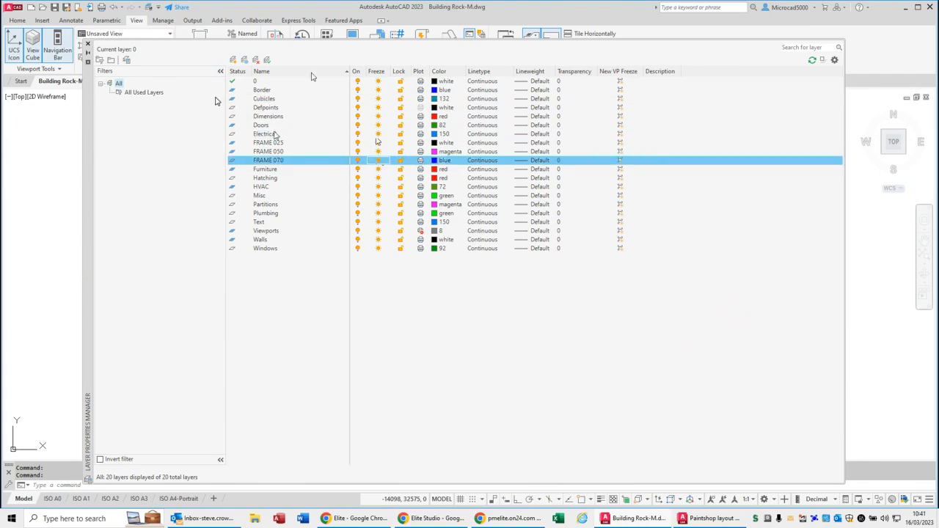
# - Lock the 0, Cubicles and Doors layers, and unlock all three again
pyautogui.click(400, 81)
pyautogui.click(400, 99)
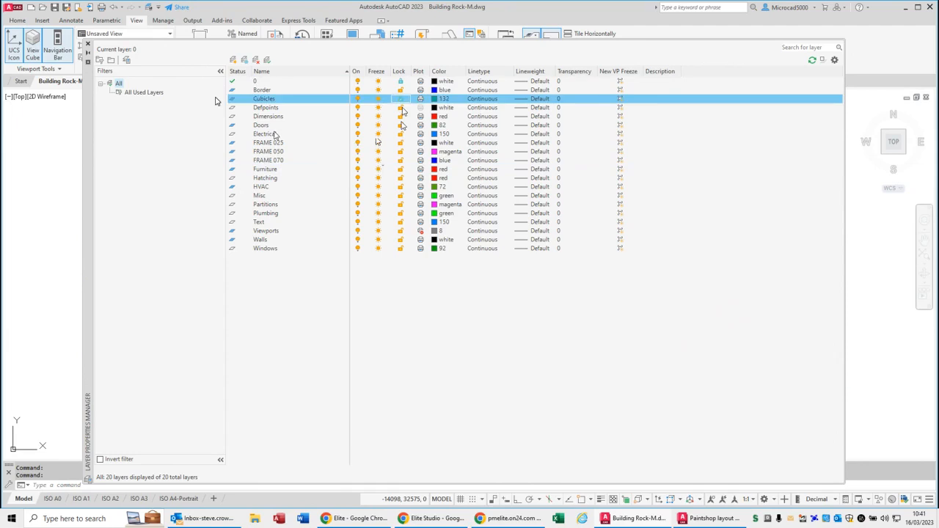
pyautogui.click(401, 125)
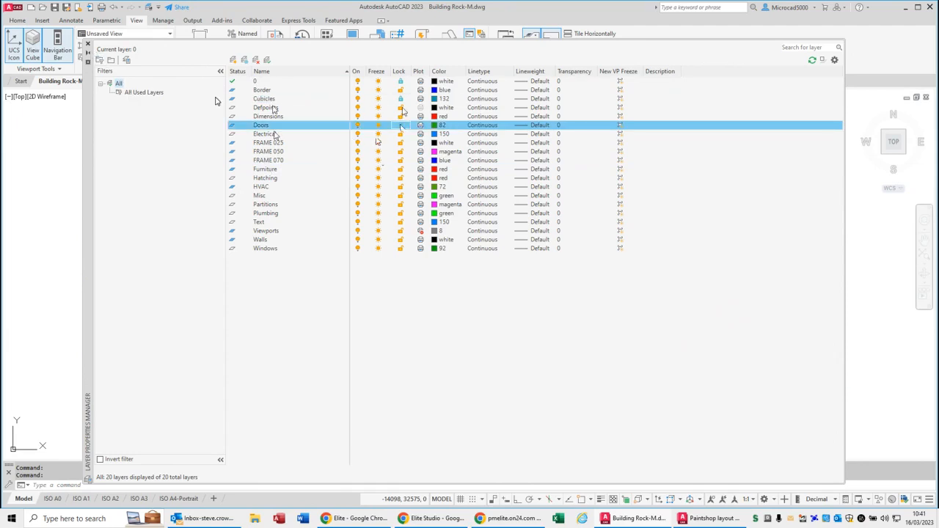
pyautogui.click(400, 99)
pyautogui.click(400, 81)
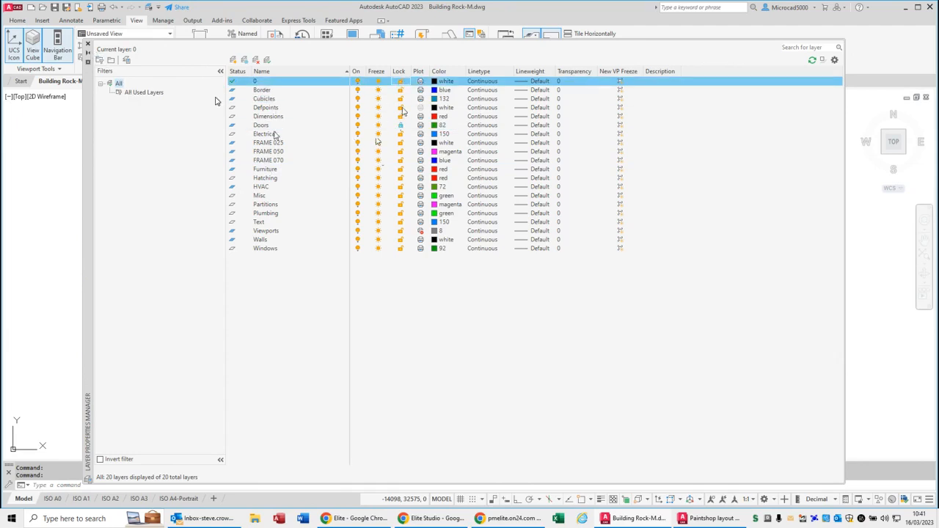
pyautogui.click(401, 124)
# - Auto-hide the Layer Properties Manager and lock the Doors and Windows layers
pyautogui.click(88, 55)
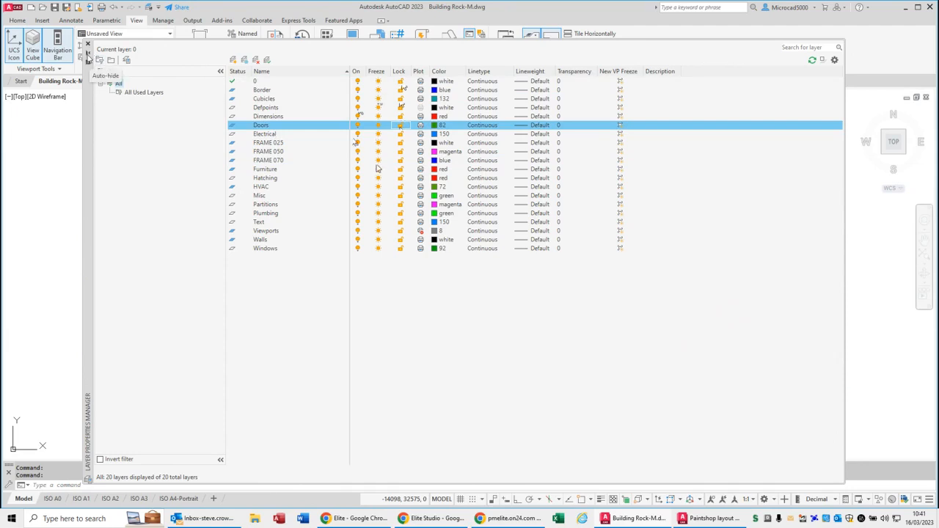
pyautogui.moveTo(520, 316); pyautogui.dragTo(511, 326, button='middle')
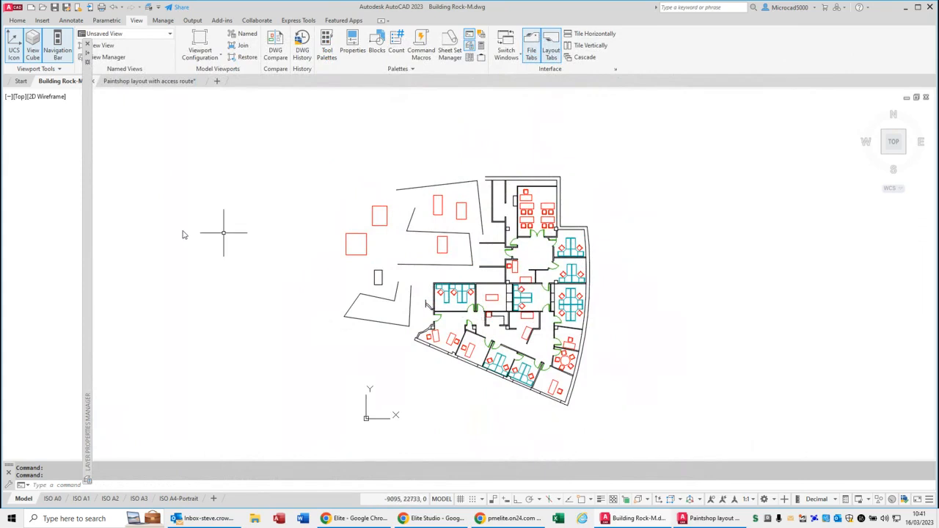
pyautogui.click(17, 20)
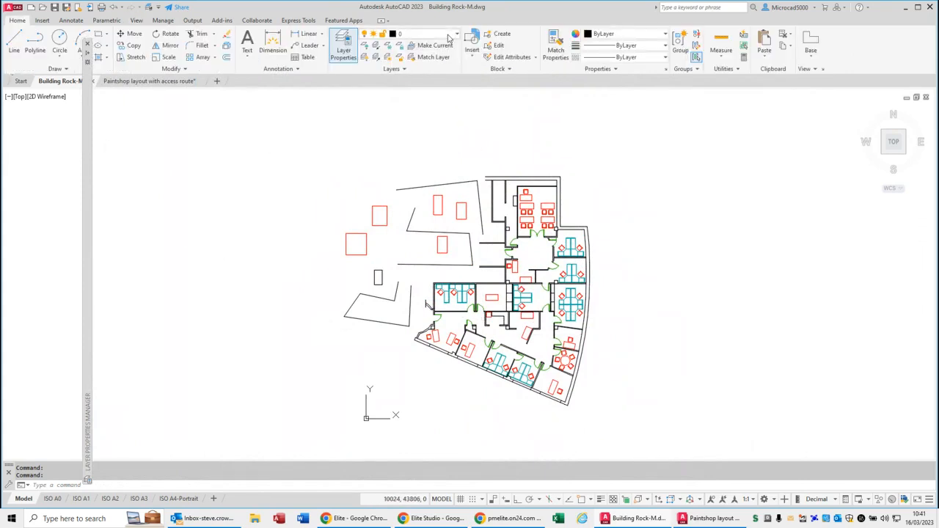
pyautogui.click(450, 38)
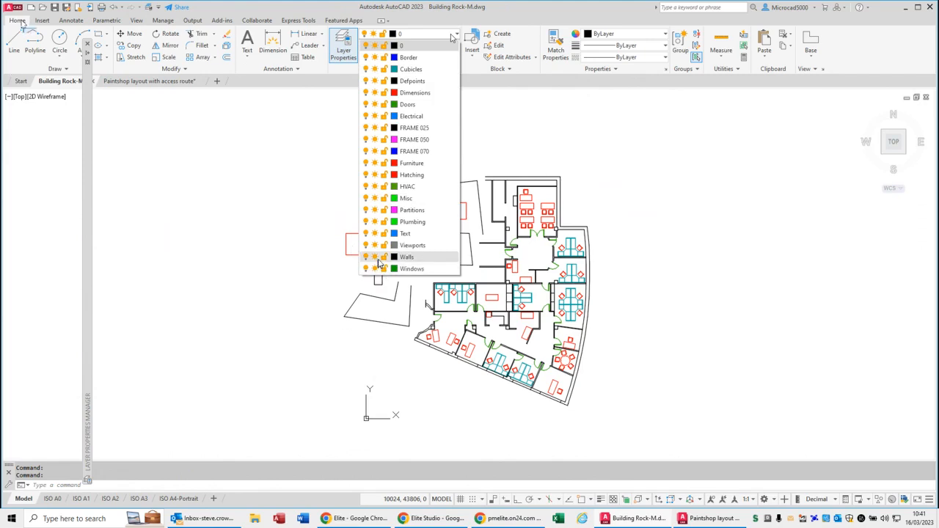
pyautogui.click(384, 104)
pyautogui.click(384, 269)
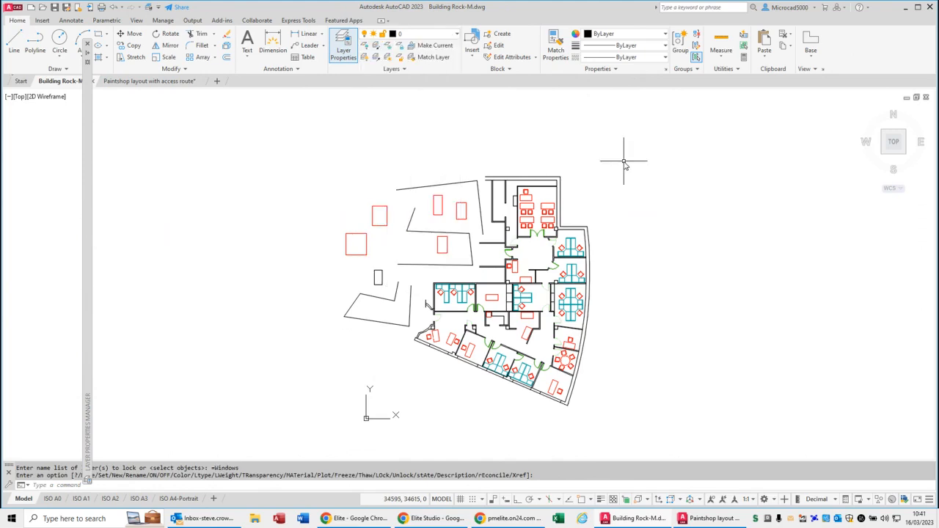
# - Try to erase the whole floor plan with the Erase command and a crossing selection
pyautogui.press('Escape')
pyautogui.write('e')
pyautogui.press('Return')
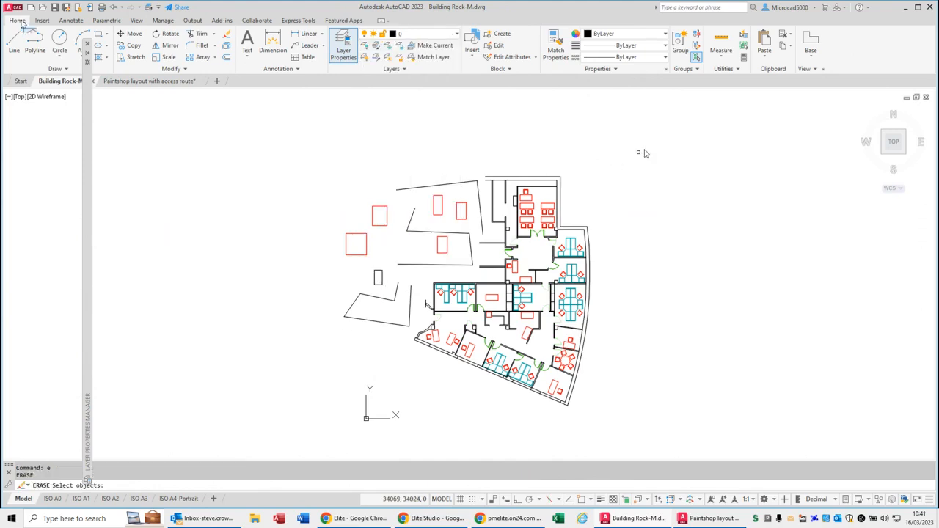
pyautogui.click(684, 126)
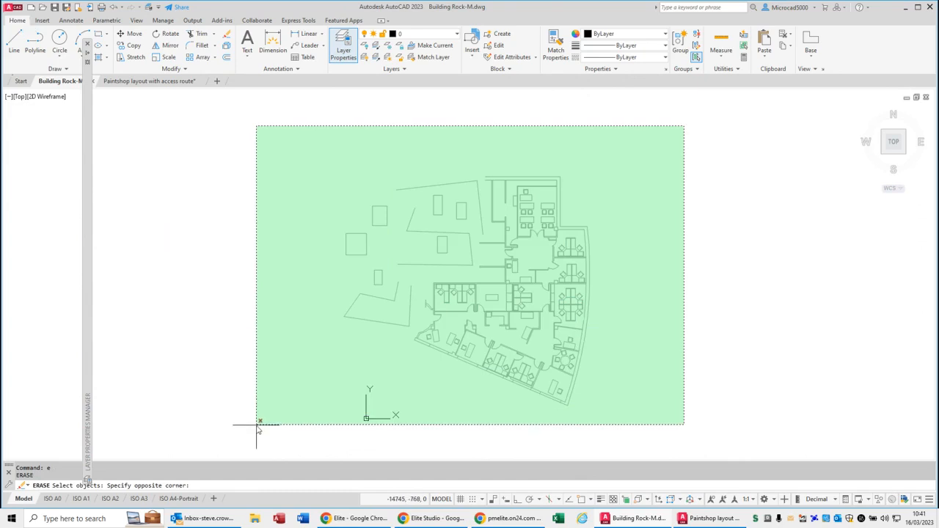
pyautogui.click(259, 424)
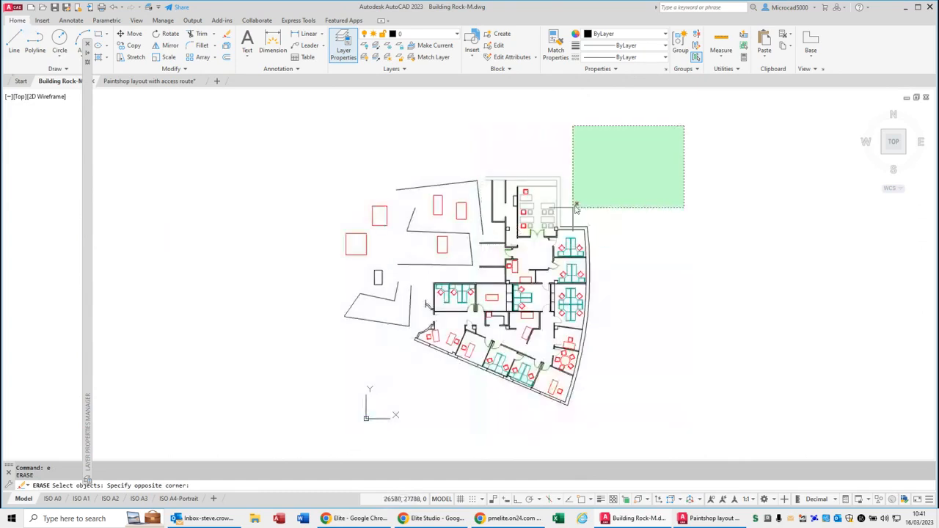
# - Lock the Walls layer as well and end the running Erase command
pyautogui.click(424, 34)
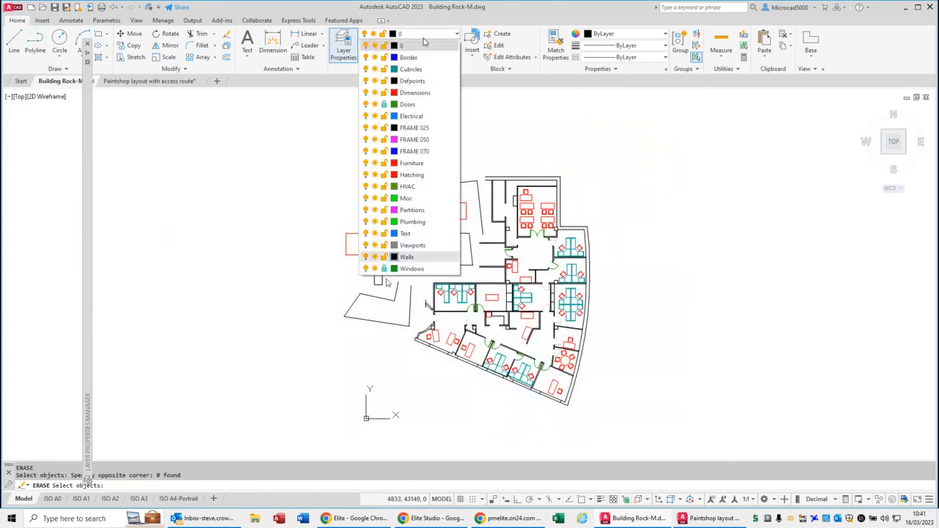
pyautogui.click(384, 257)
pyautogui.click(651, 182)
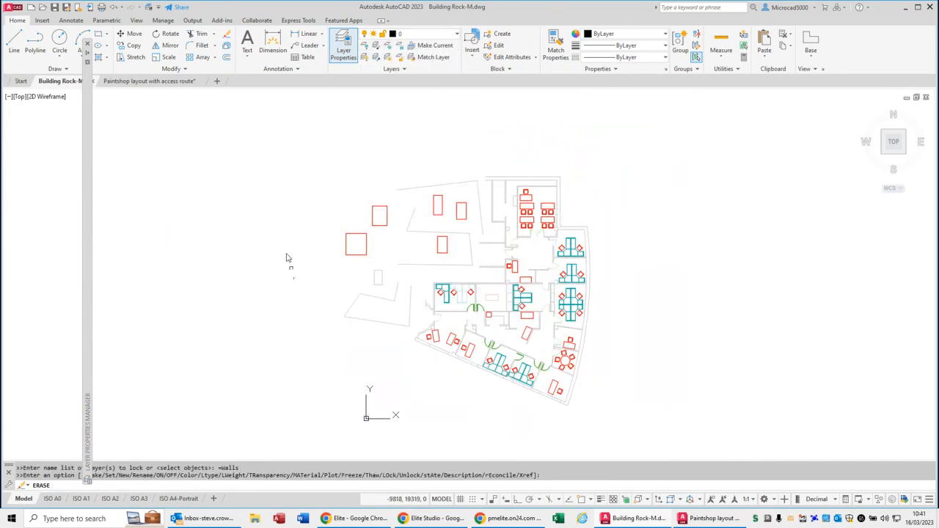
pyautogui.press('Return')
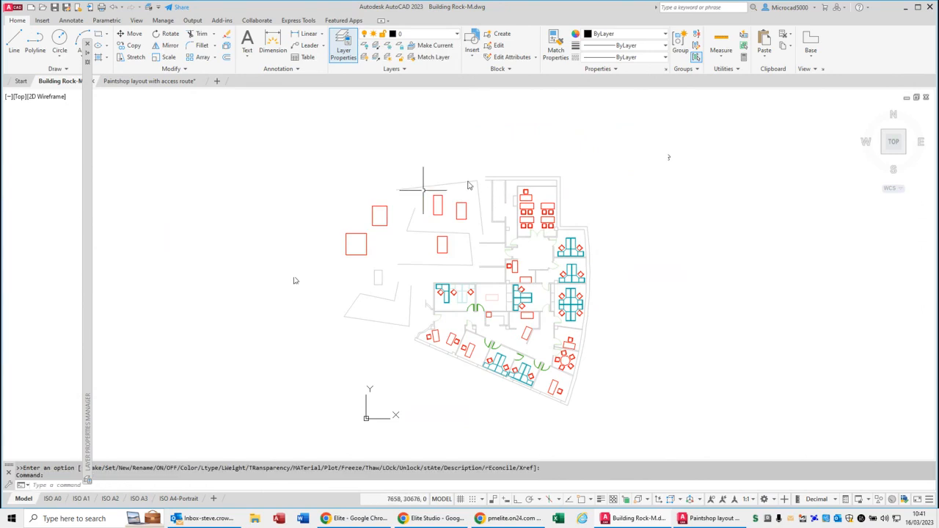
# - Select the whole floor plan with a crossing window and delete its objects that are not on locked layers
pyautogui.click(695, 126)
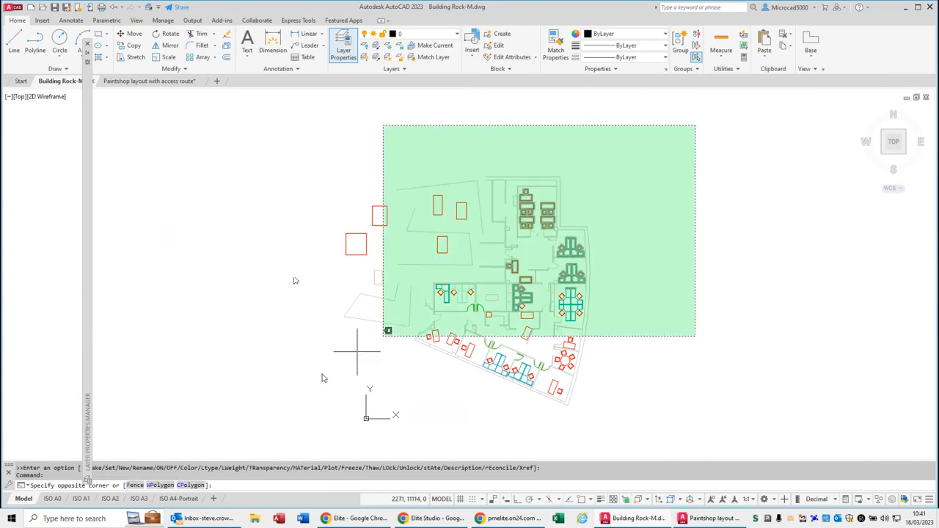
pyautogui.click(256, 424)
pyautogui.press('Delete')
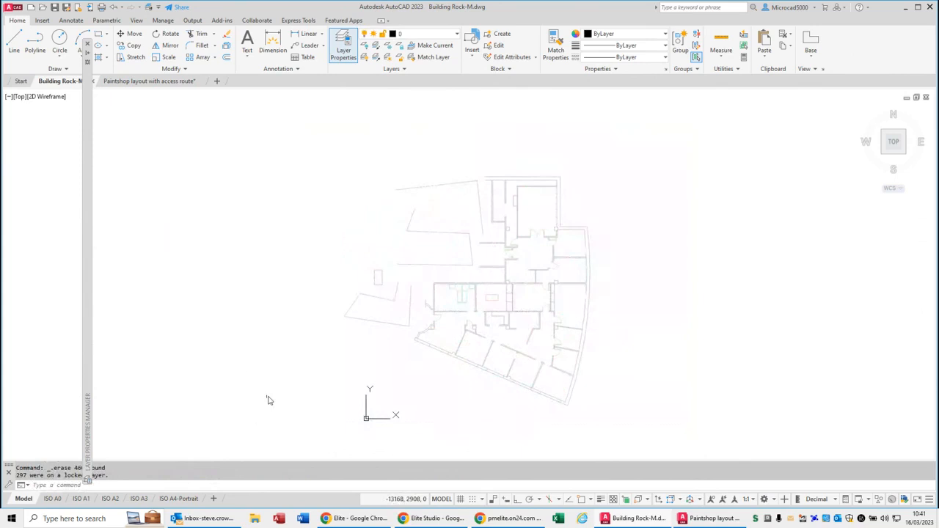
# - Unlock the Windows, Walls and Doors layers
pyautogui.click(431, 37)
pyautogui.click(385, 269)
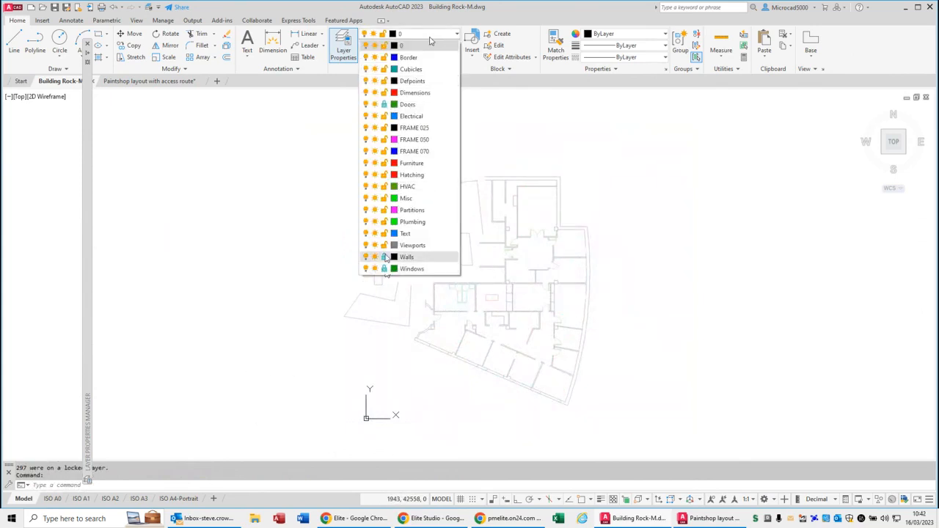
pyautogui.click(384, 257)
pyautogui.click(385, 104)
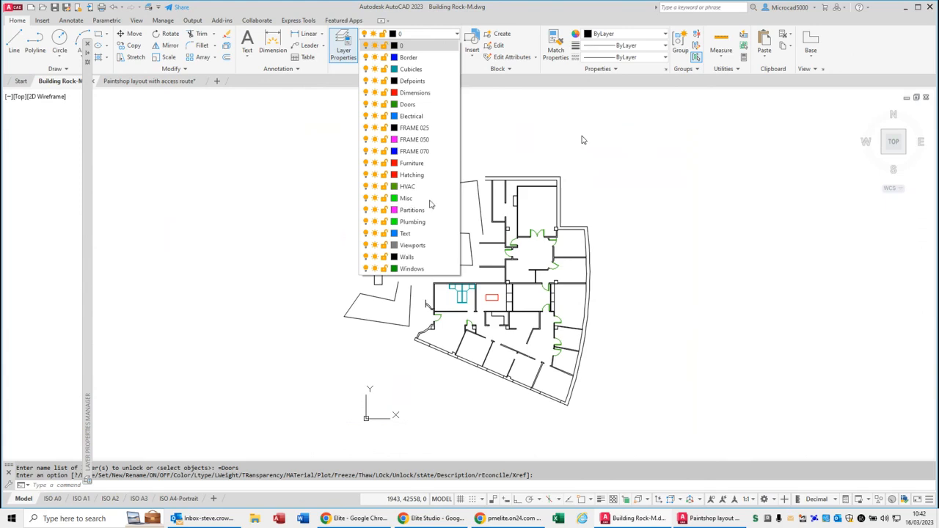
pyautogui.click(221, 228)
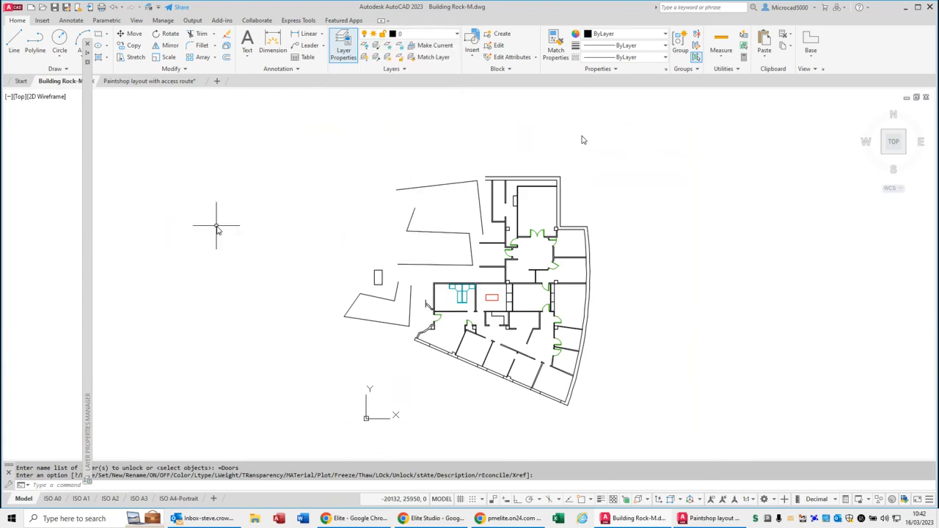
# - Try to delete the FRAME 070 layer in the Layer Properties Manager
pyautogui.moveTo(88, 103)
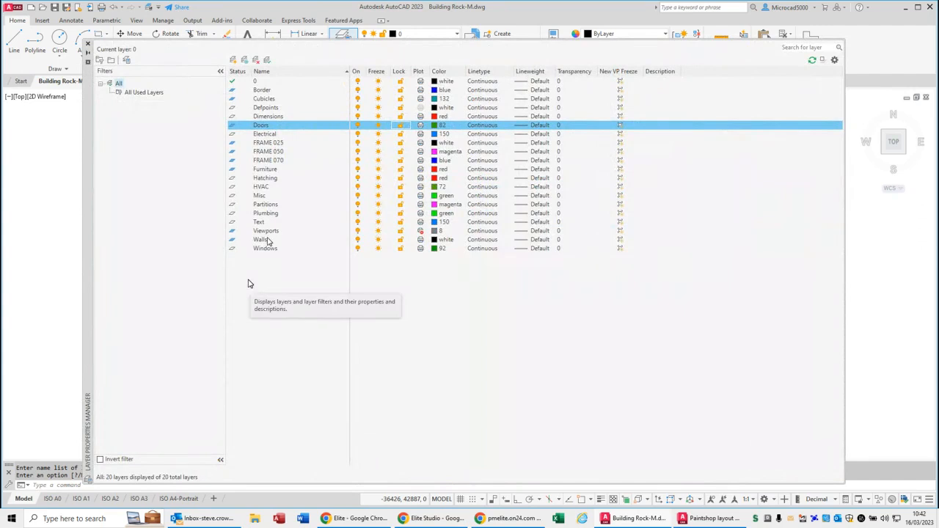
pyautogui.click(265, 161)
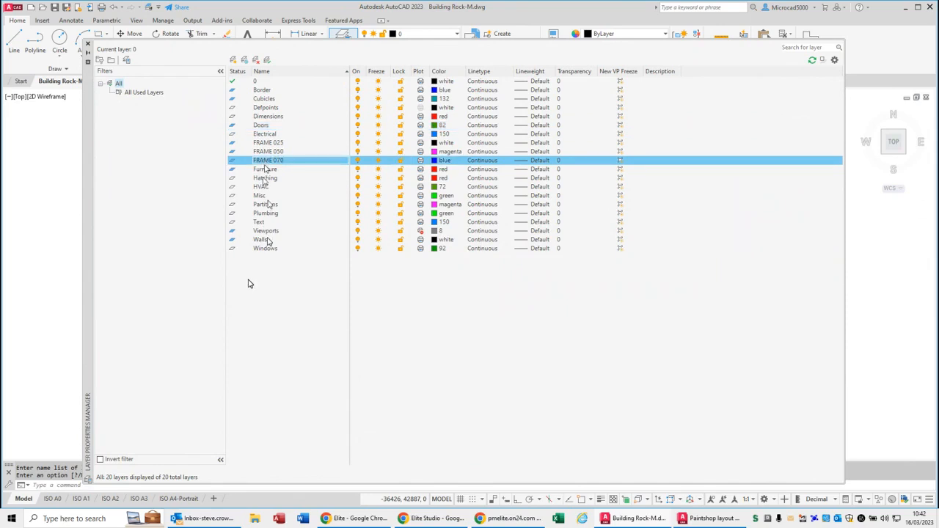
pyautogui.rightClick(265, 161)
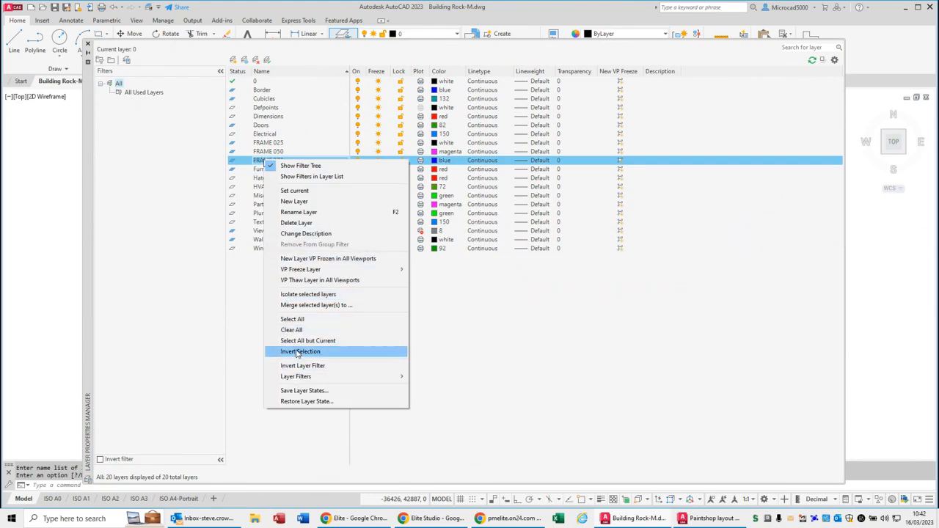
pyautogui.click(287, 222)
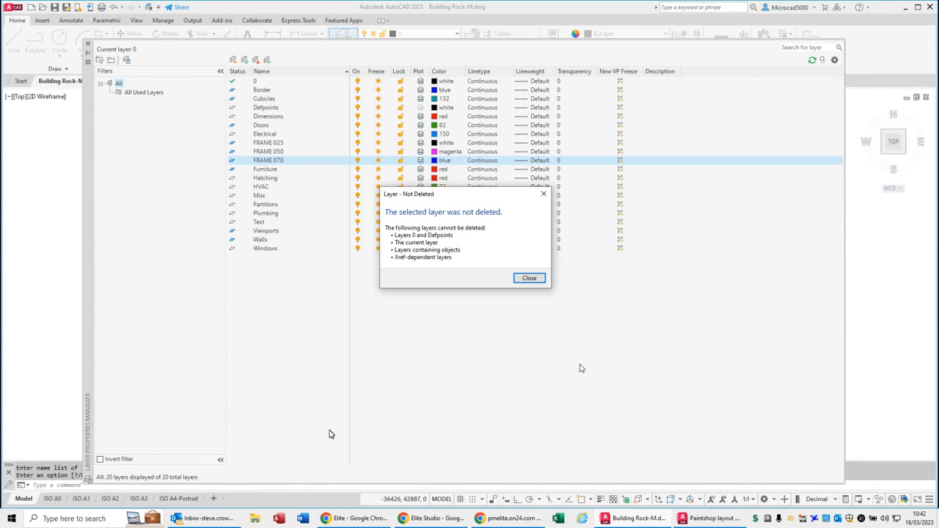
# - Merge the FRAME 025, FRAME 050 and FRAME 070 layers into the Border layer
pyautogui.click(530, 278)
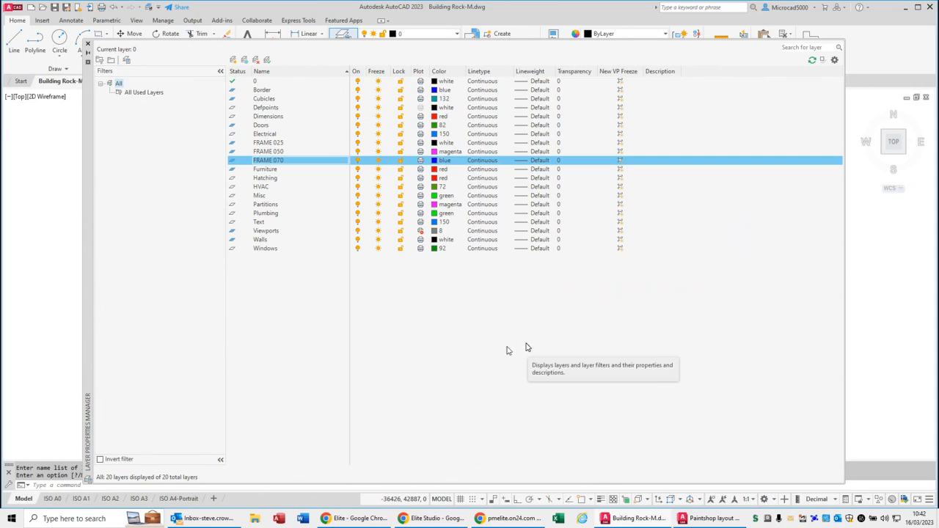
pyautogui.keyDown('ctrl'); pyautogui.click(263, 151); pyautogui.keyUp('ctrl')
pyautogui.keyDown('ctrl'); pyautogui.click(263, 143); pyautogui.keyUp('ctrl')
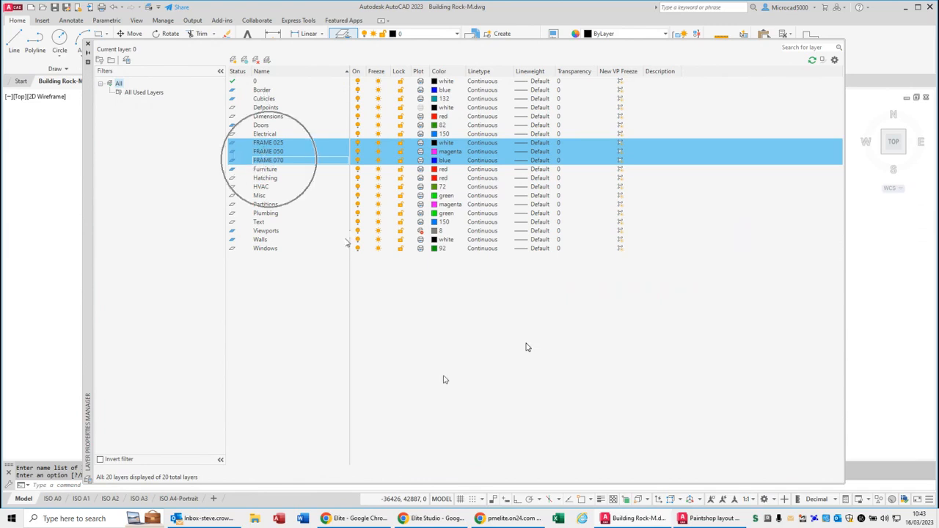
pyautogui.rightClick(258, 158)
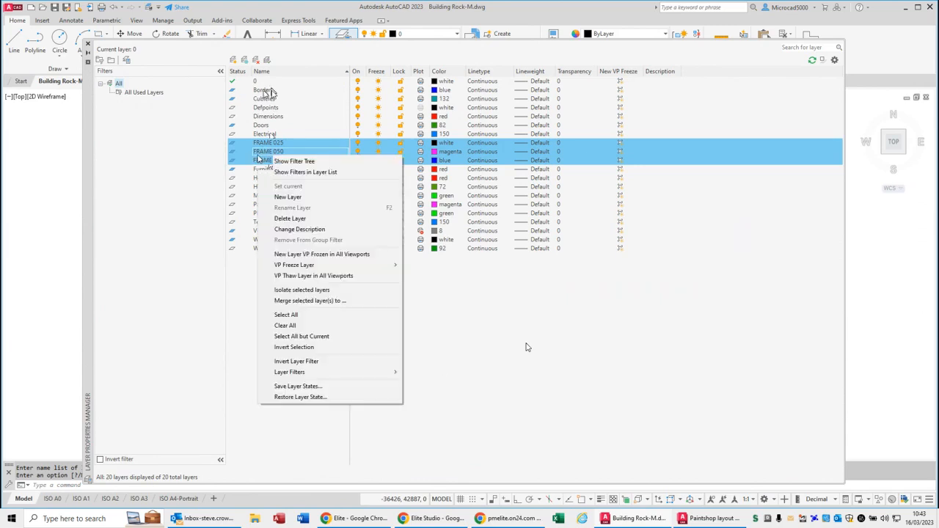
pyautogui.click(295, 302)
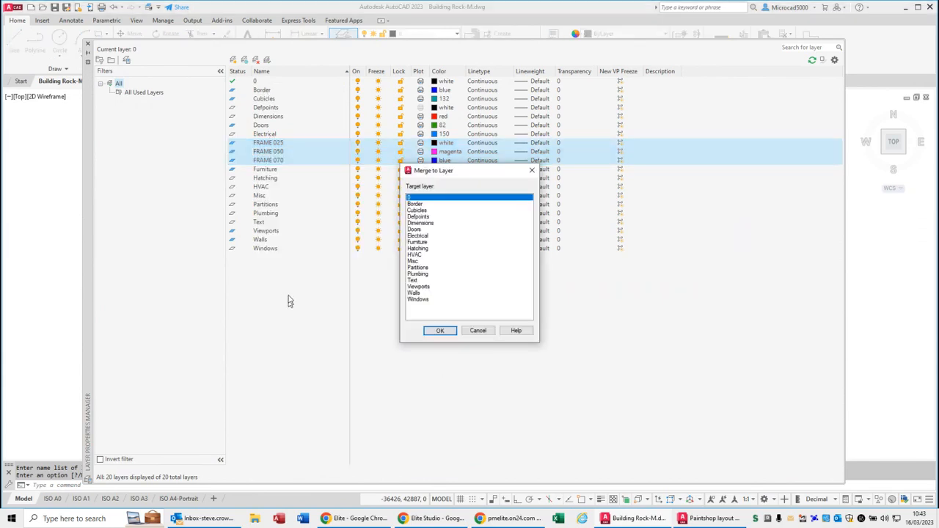
pyautogui.click(411, 205)
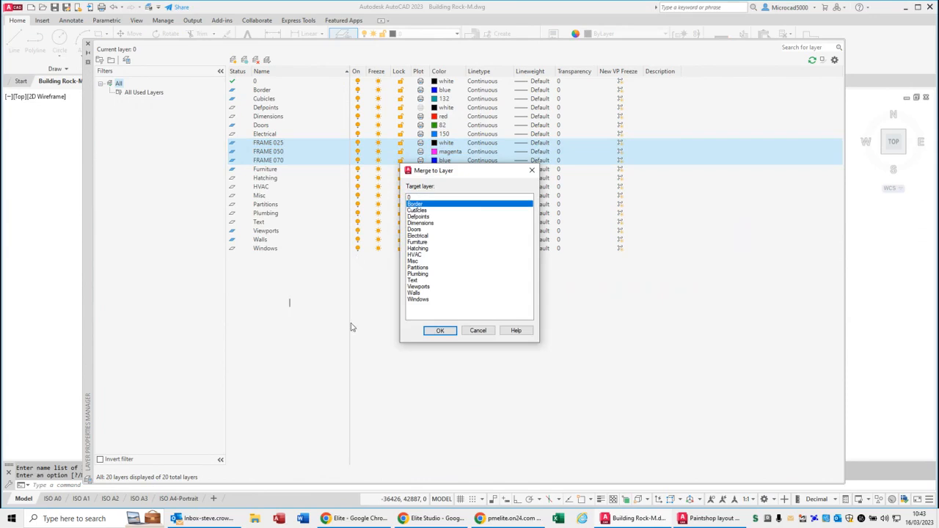
pyautogui.click(438, 331)
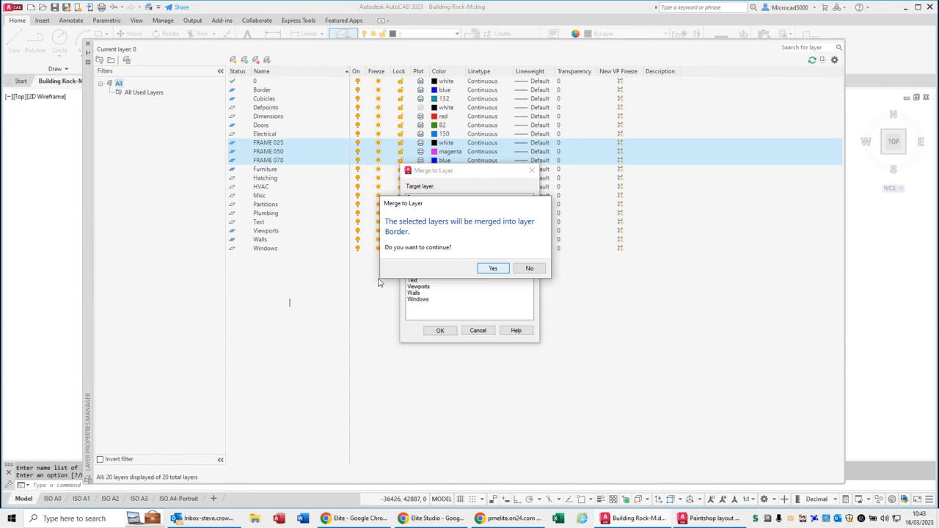
pyautogui.click(493, 269)
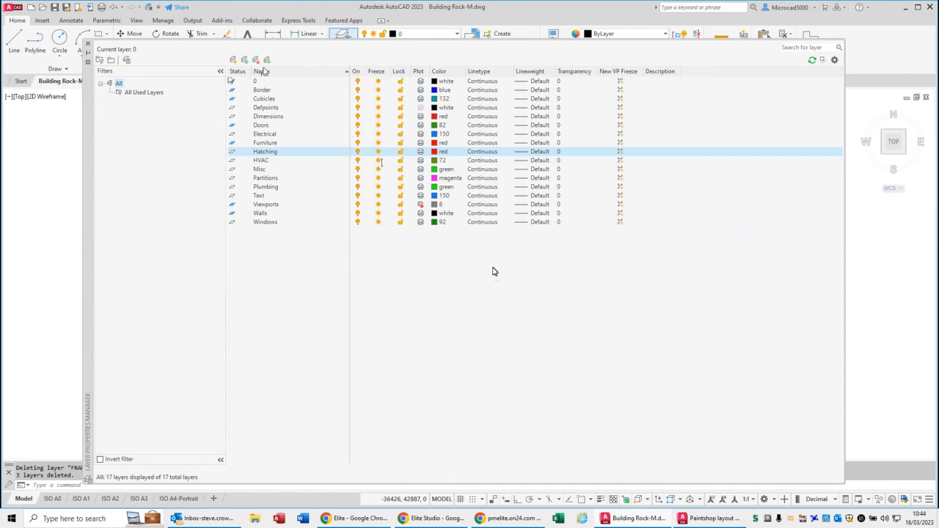
# - Rename the Hatching layer to Shading
pyautogui.rightClick(263, 155)
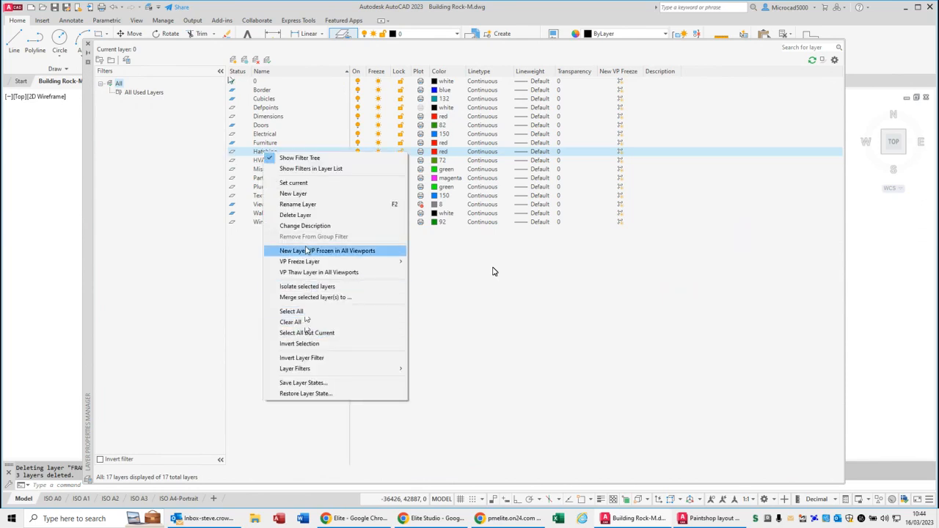
pyautogui.click(306, 204)
pyautogui.write('Shadinfg')
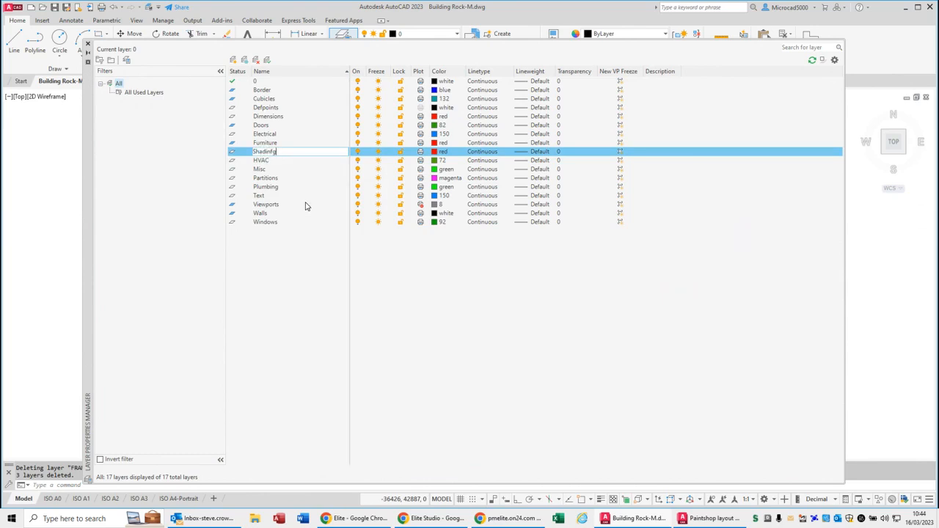
pyautogui.press('BackSpace')
pyautogui.press('BackSpace')
pyautogui.write('g')
pyautogui.press('Return')
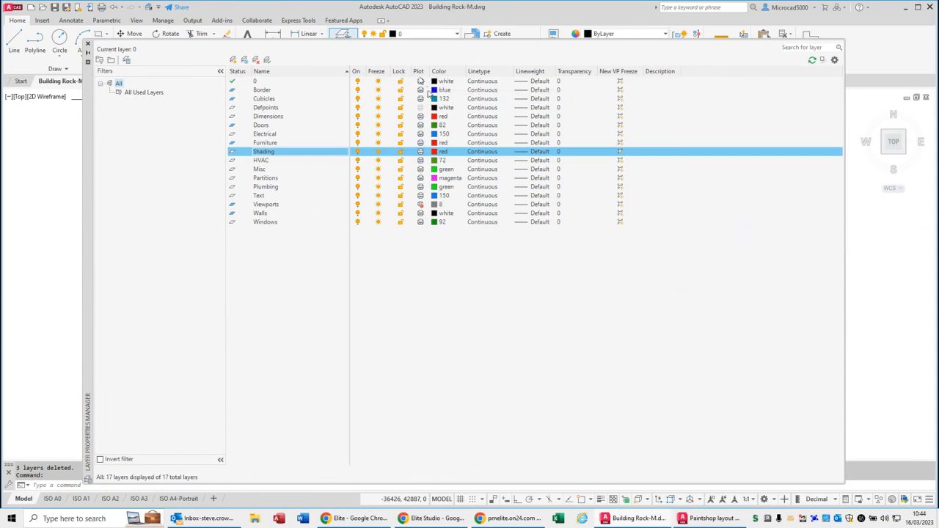
# - Make the Plumbing layer non-plotting and turn its plotting back on
pyautogui.click(421, 186)
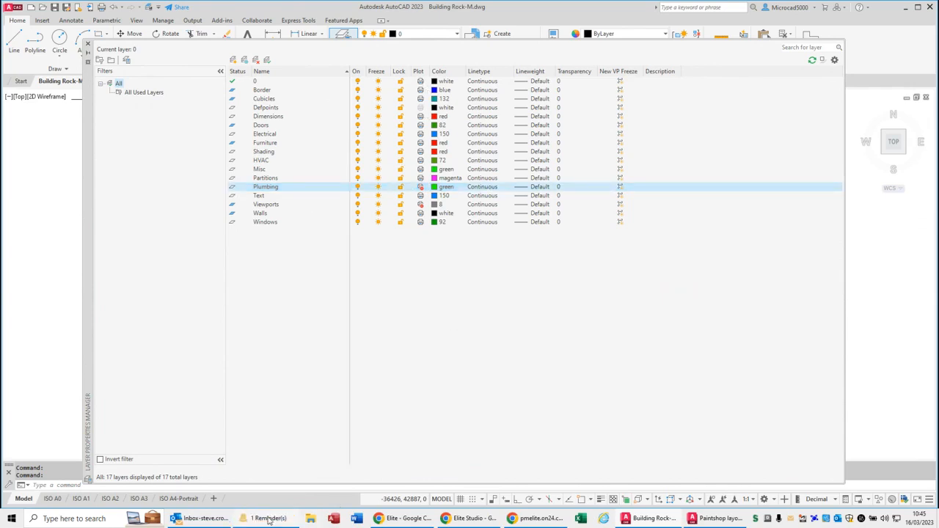
pyautogui.moveTo(268, 521)
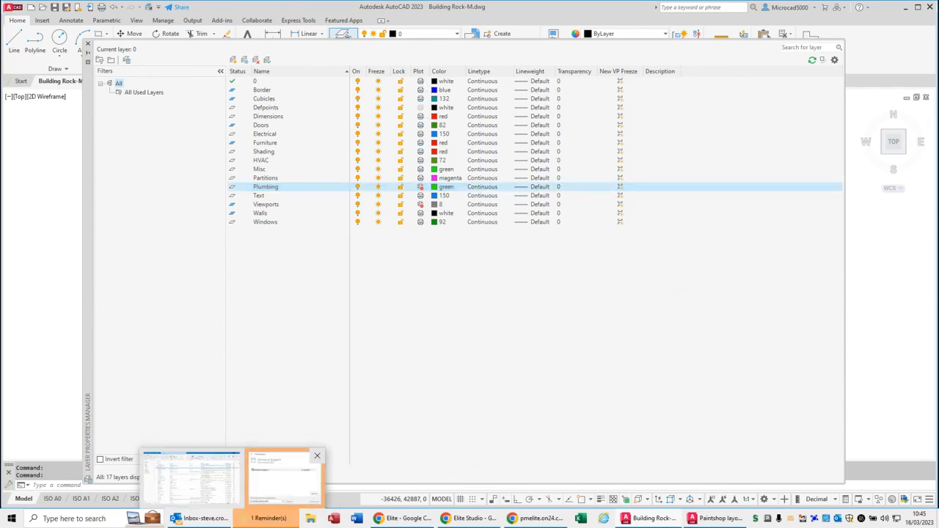
pyautogui.click(268, 520)
pyautogui.click(671, 410)
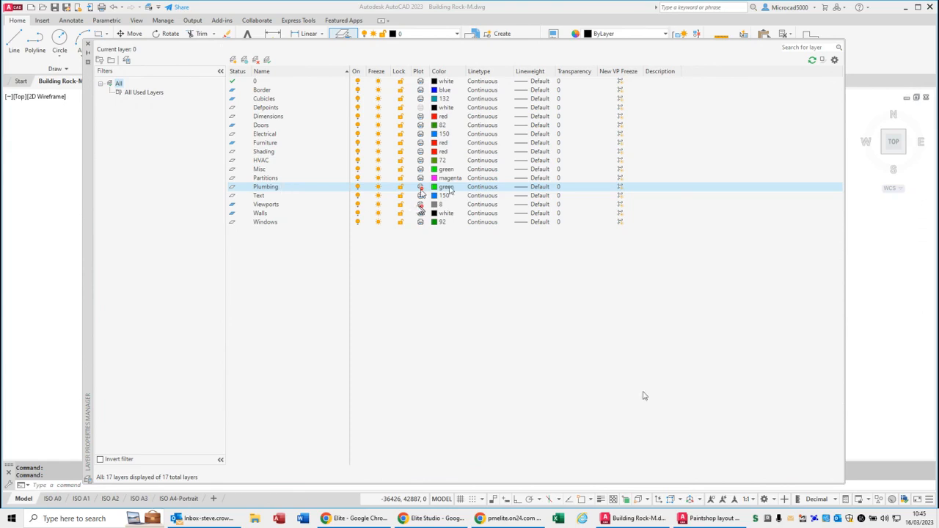
pyautogui.click(421, 186)
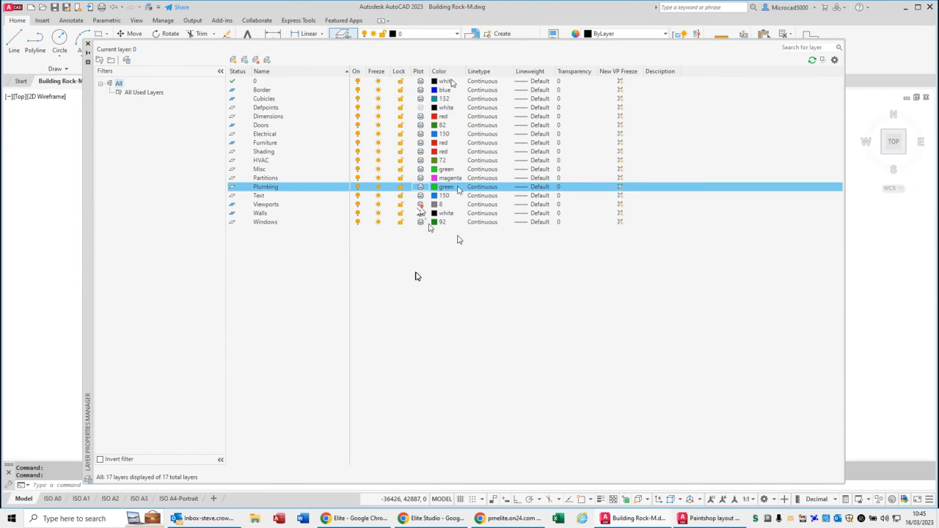
# - Set the Furniture layer's linetype to HIDDEN
pyautogui.click(494, 144)
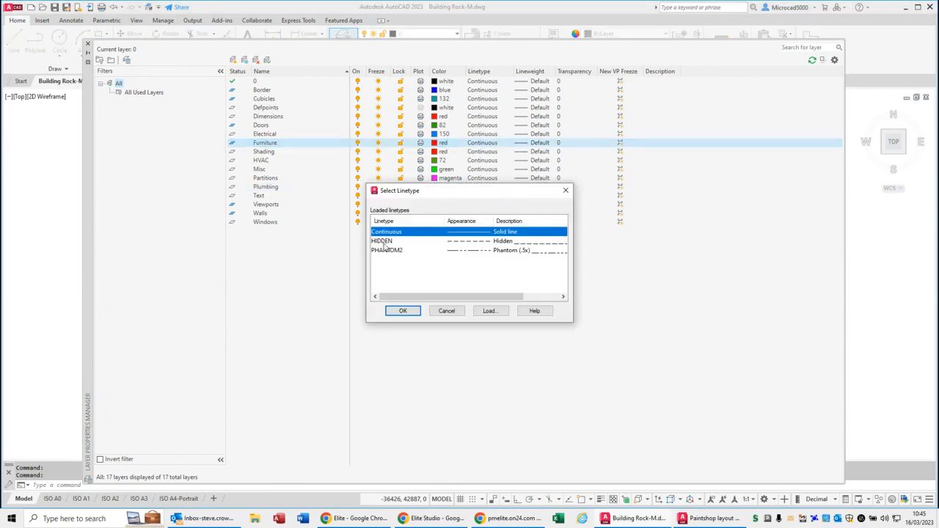
pyautogui.click(383, 242)
pyautogui.click(403, 311)
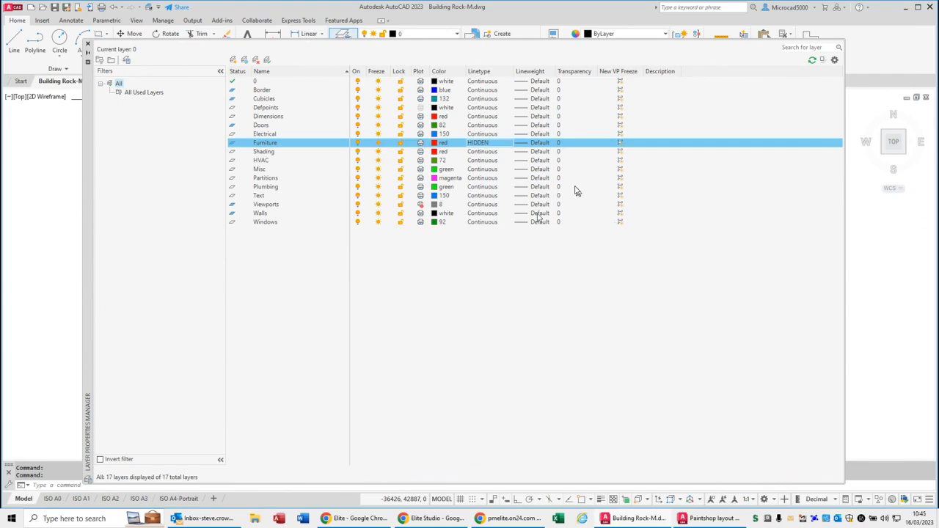
# - Set the Shading layer's transparency to 80 and collapse the Layer Properties Manager
pyautogui.click(580, 151)
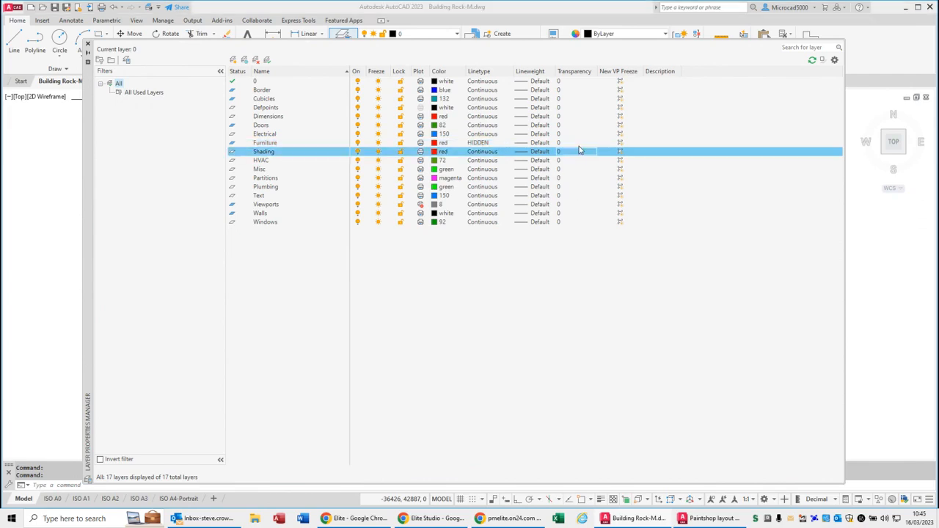
pyautogui.click(522, 257)
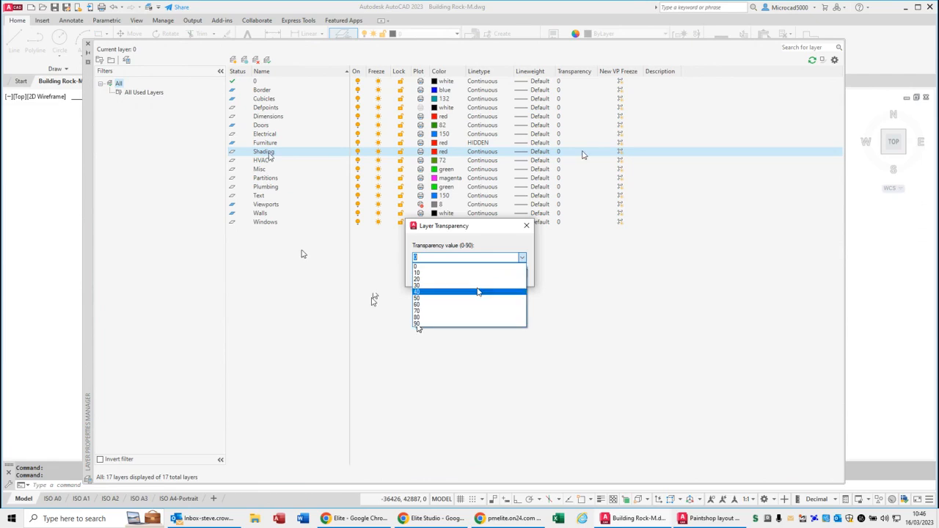
pyautogui.click(453, 317)
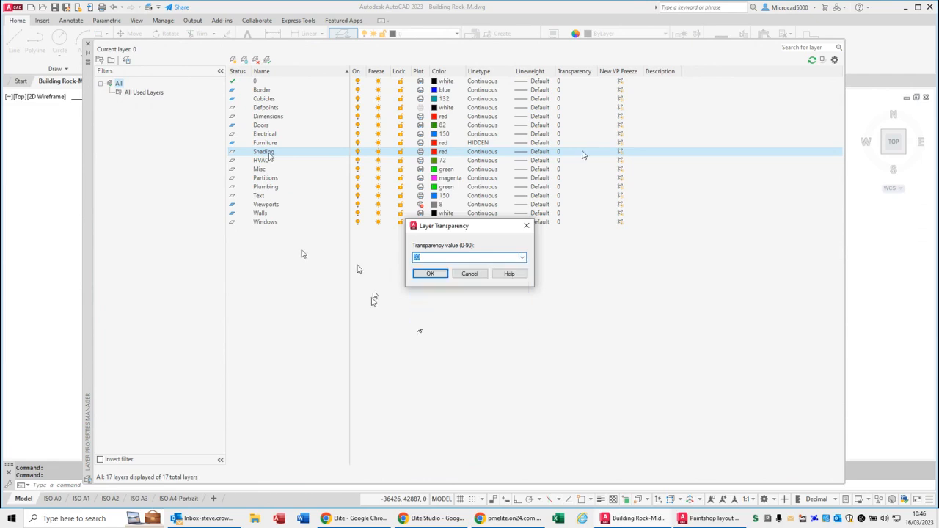
pyautogui.click(433, 274)
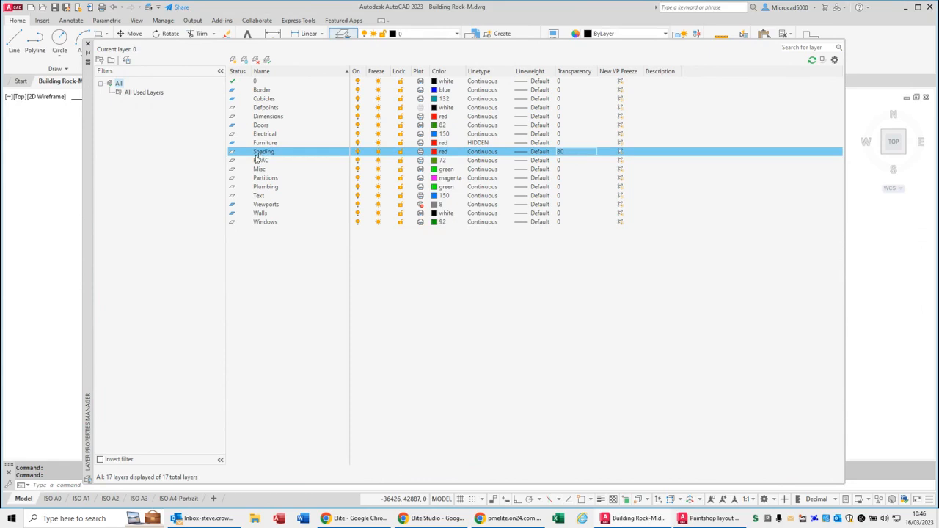
pyautogui.click(87, 44)
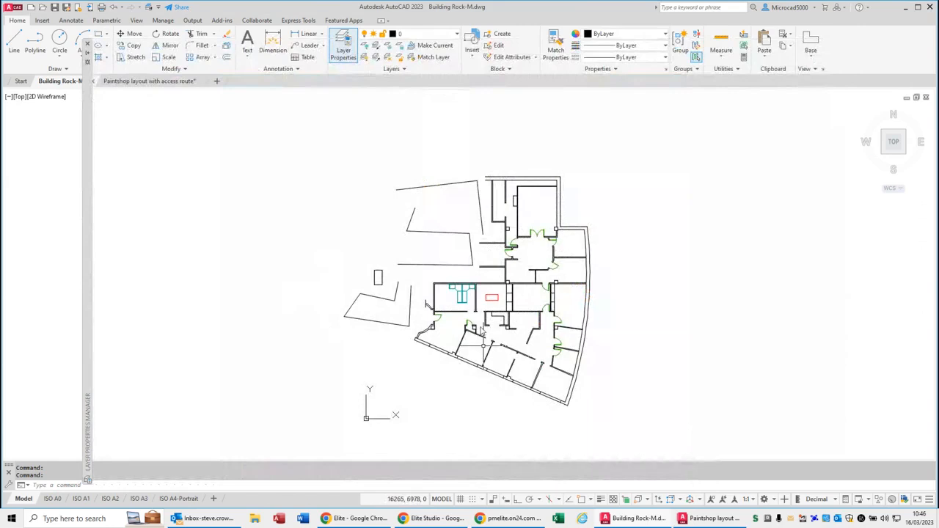
# - Draw two rectangles over the floor plan, one across the uppermost rooms and one enclosing the slanted lower wing
pyautogui.click(99, 36)
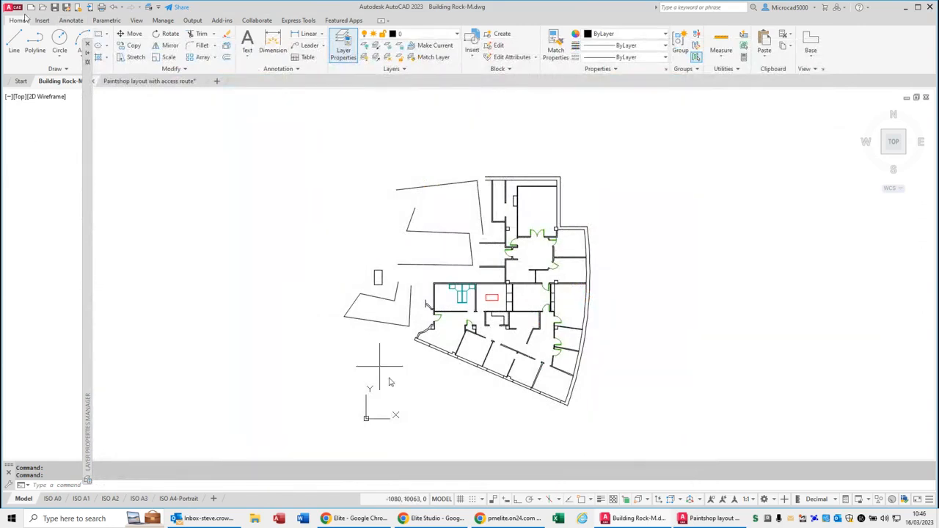
pyautogui.click(457, 164)
pyautogui.click(584, 222)
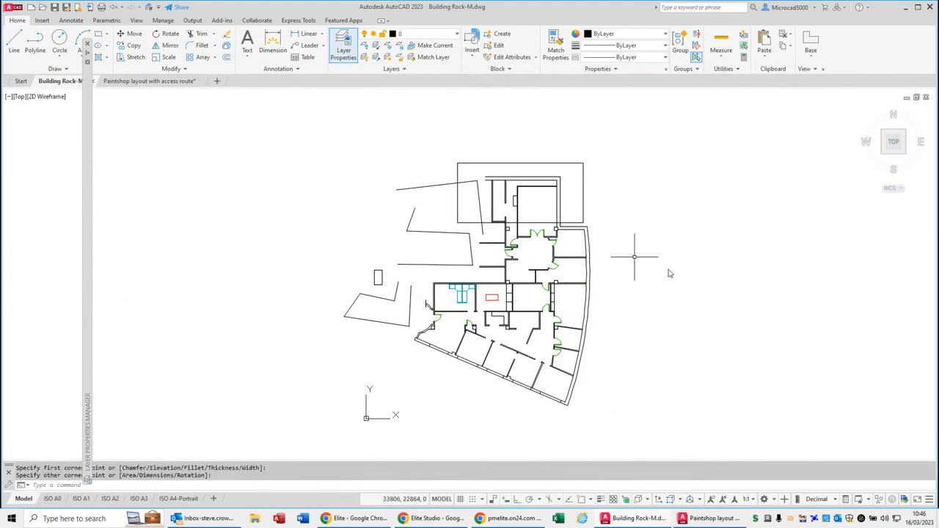
pyautogui.press('space')
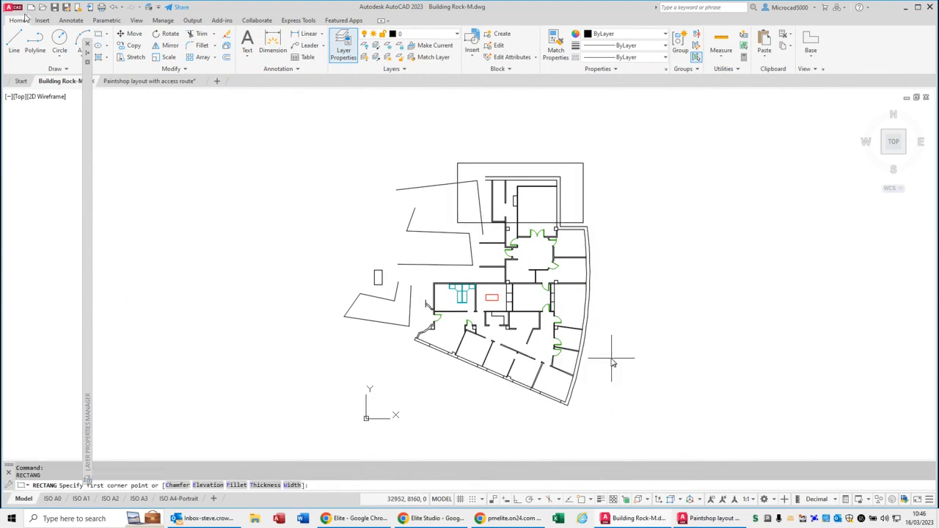
pyautogui.click(610, 315)
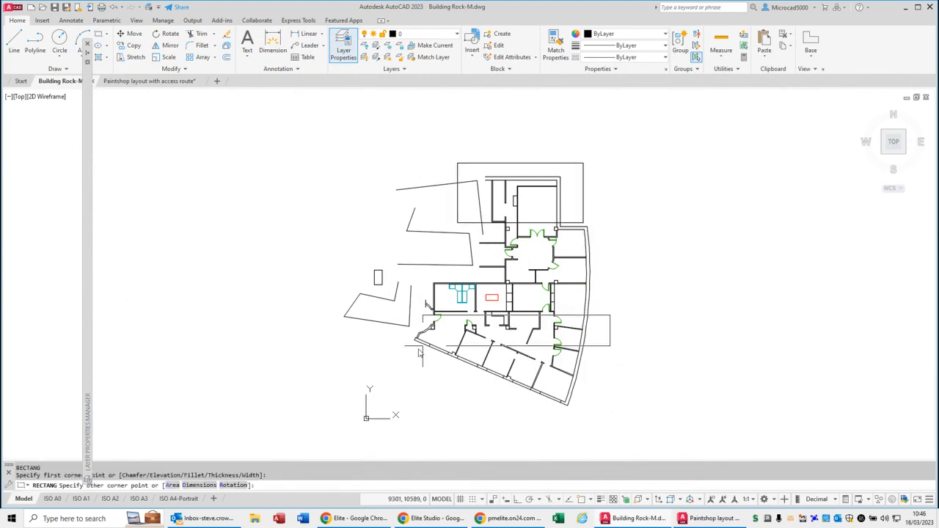
pyautogui.click(405, 415)
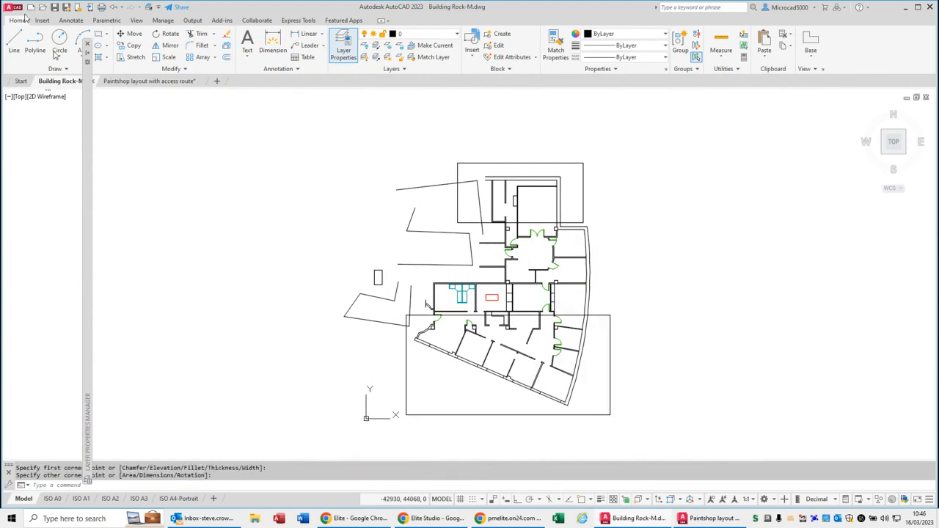
# - Hatch the lower rectangle with a solid green fill, selecting the rectangle as the boundary object
pyautogui.click(107, 59)
pyautogui.click(104, 74)
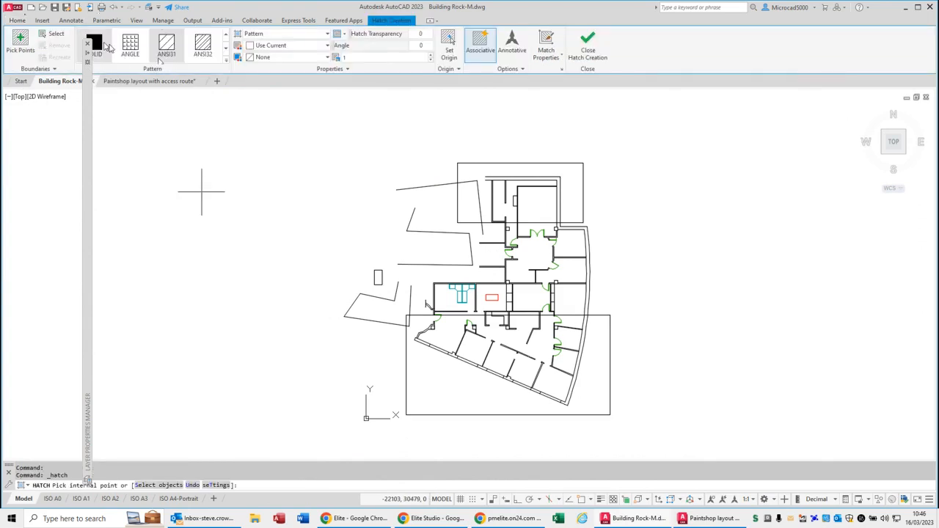
pyautogui.click(103, 46)
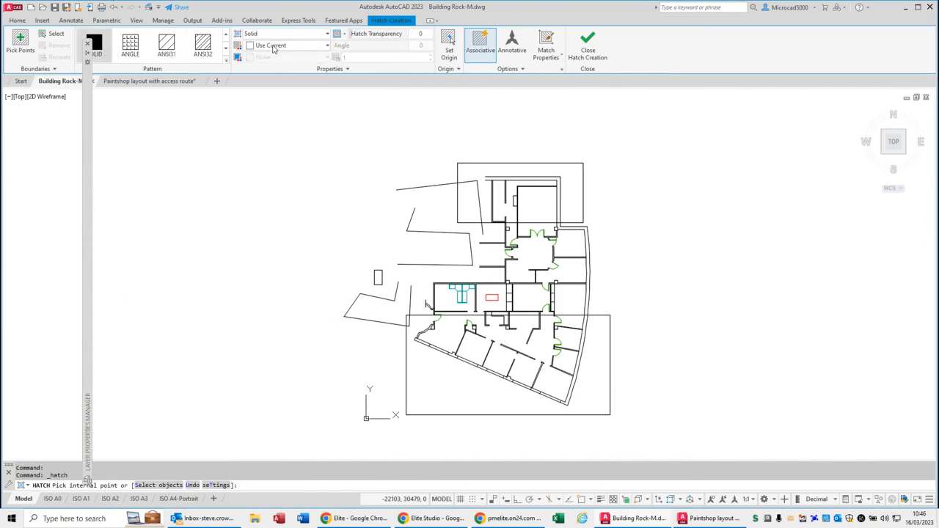
pyautogui.click(273, 46)
pyautogui.click(270, 150)
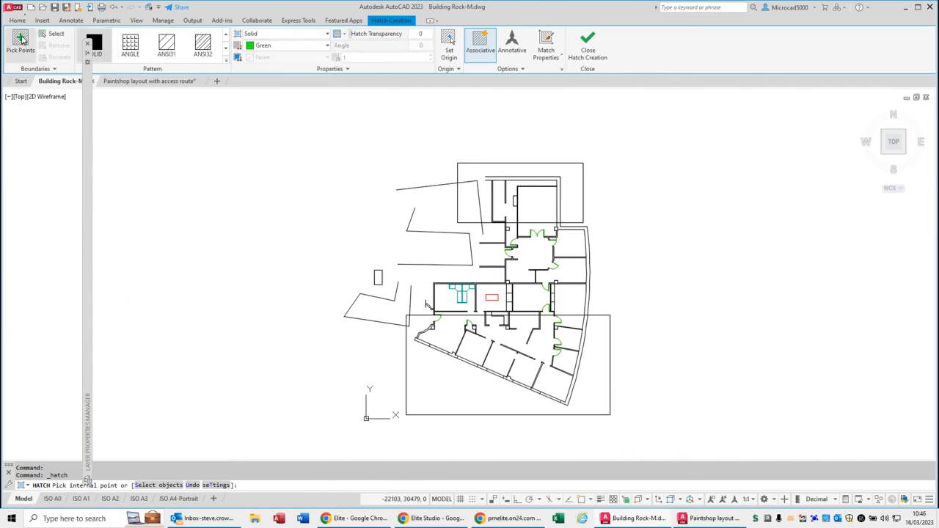
pyautogui.click(53, 35)
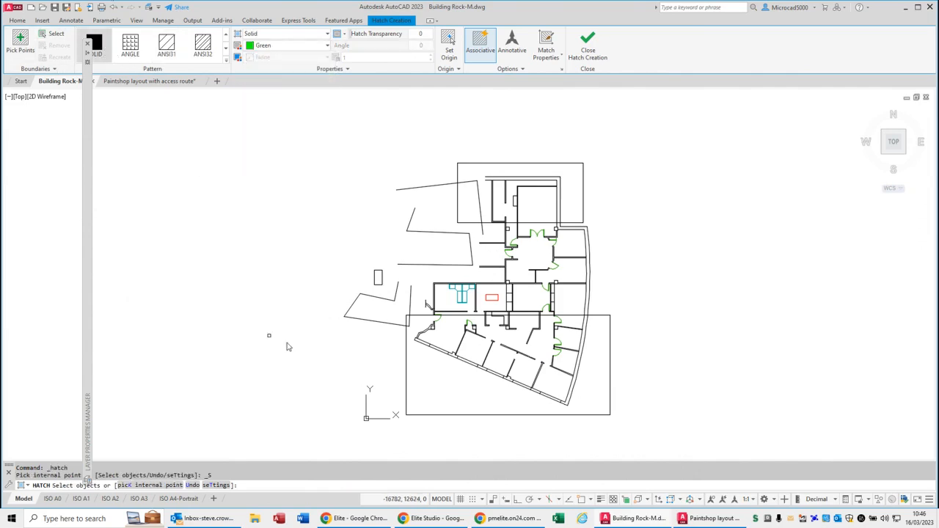
pyautogui.click(406, 380)
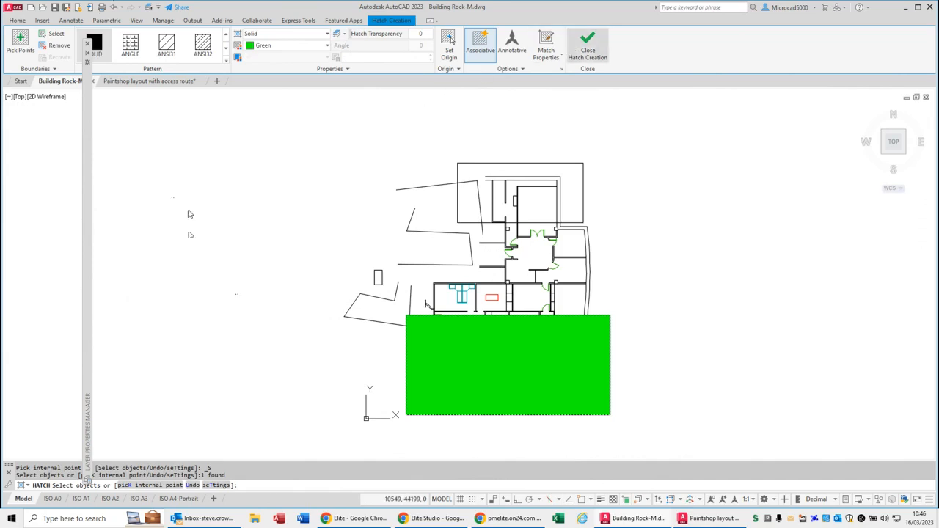
pyautogui.click(588, 48)
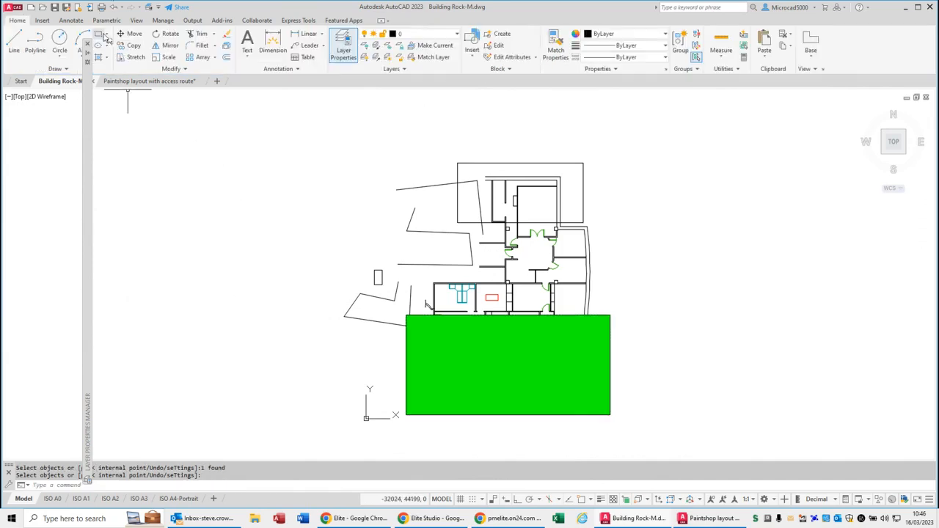
# - Hatch the upper rectangle with a solid magenta fill, selecting the rectangle as the boundary object
pyautogui.click(99, 36)
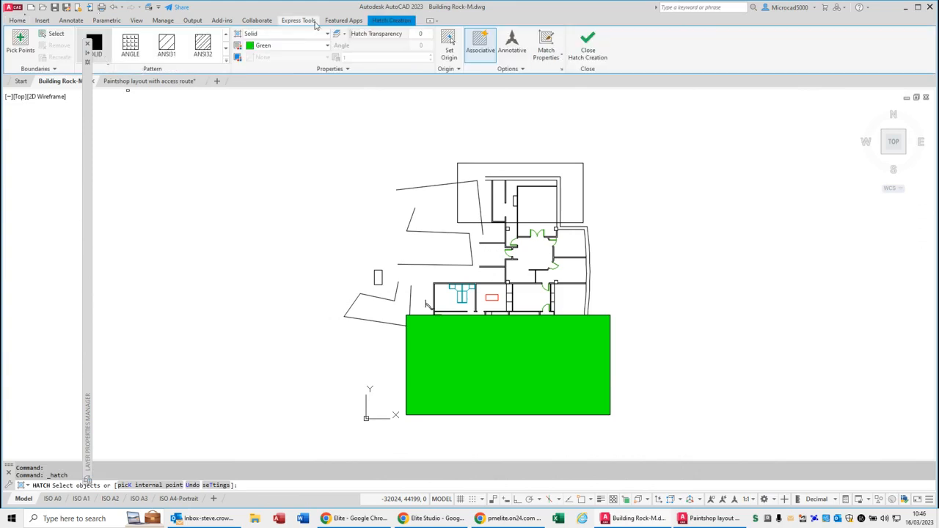
pyautogui.click(314, 47)
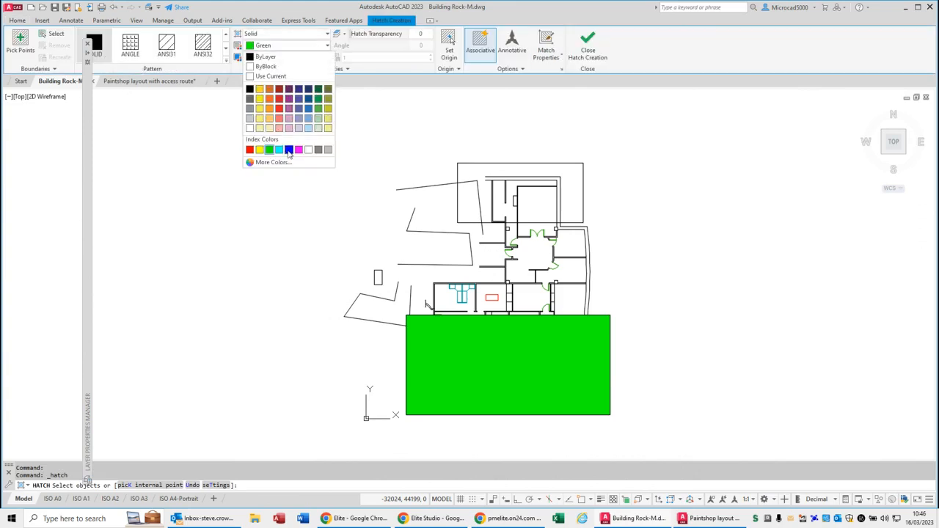
pyautogui.click(299, 149)
pyautogui.click(53, 34)
pyautogui.click(520, 142)
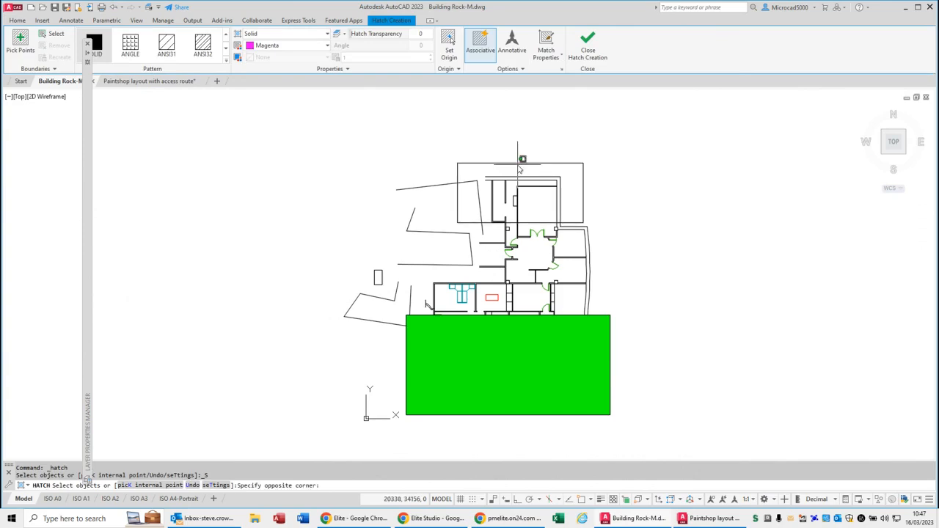
pyautogui.click(501, 170)
pyautogui.press('Return')
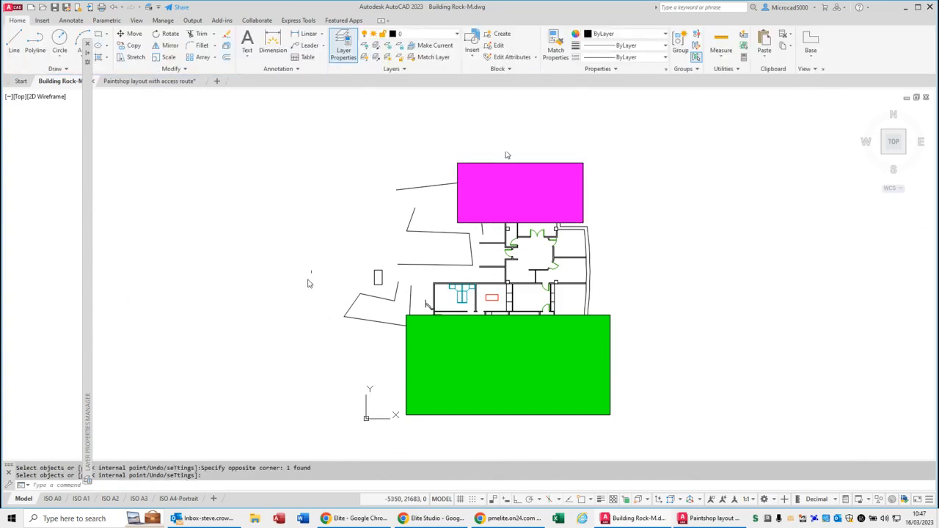
# - Move both the magenta and green hatches to the Shading layer through their object properties, then clear the selection
pyautogui.click(538, 193)
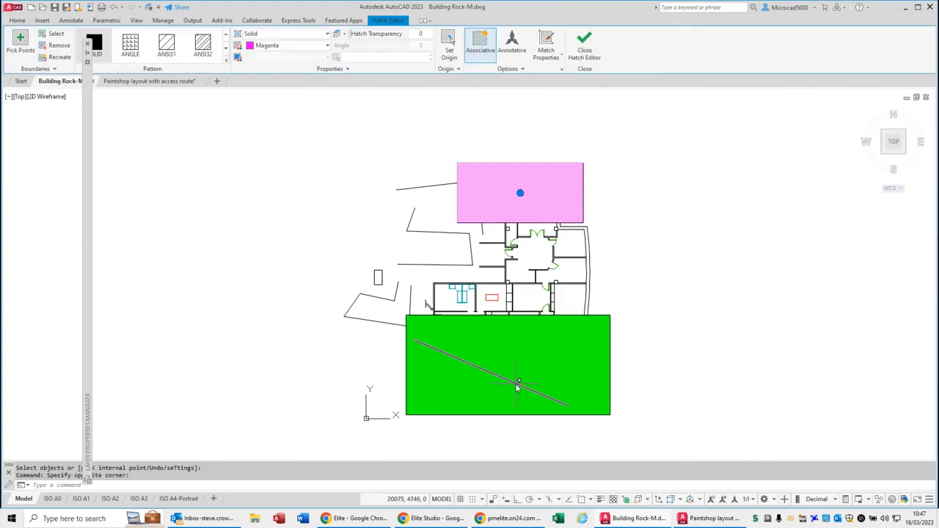
pyautogui.click(440, 394)
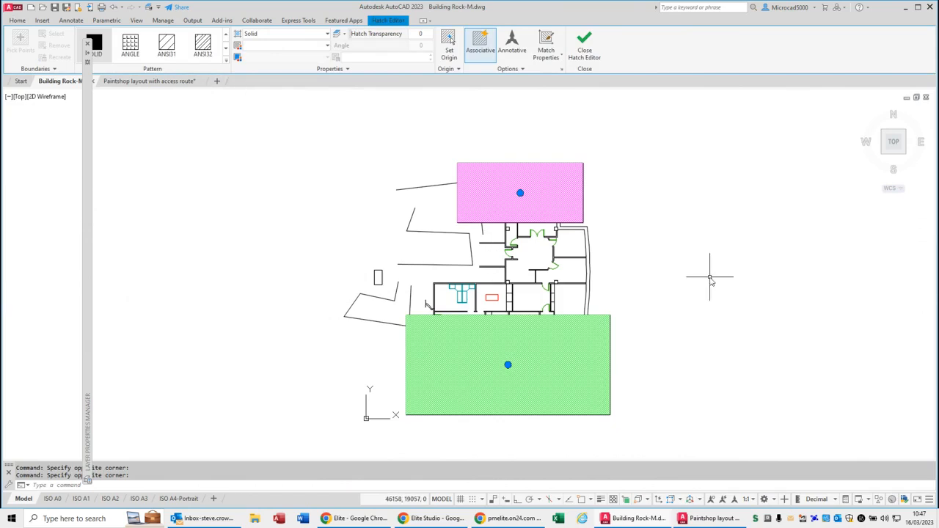
pyautogui.write('pr')
pyautogui.press('Return')
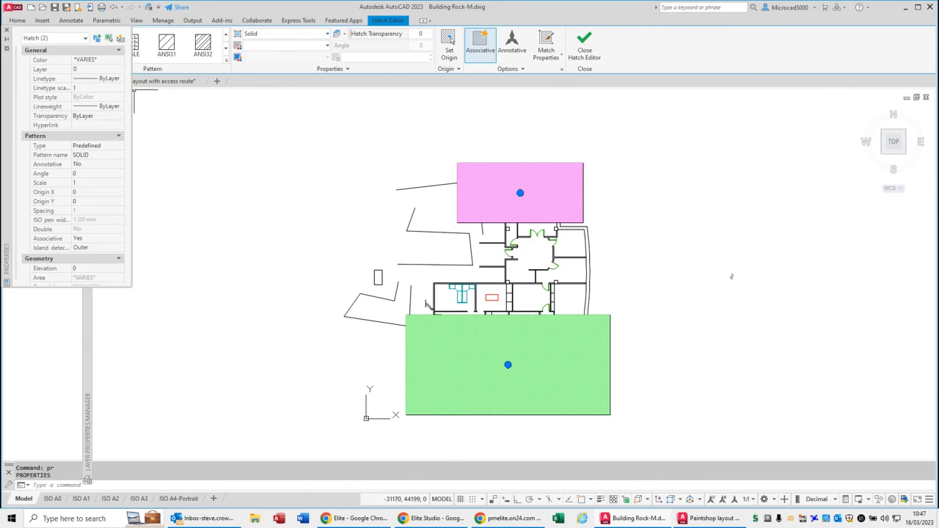
pyautogui.click(121, 69)
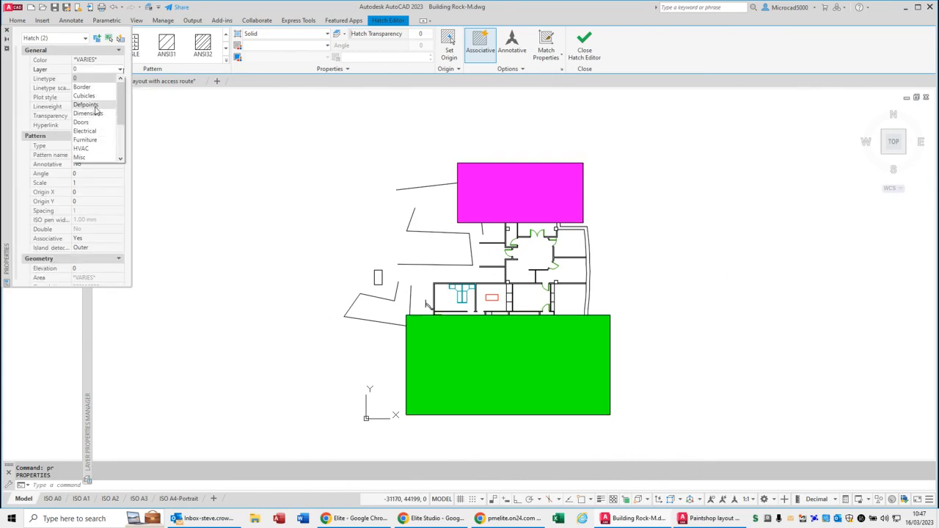
pyautogui.scroll(-2, 117, 118)
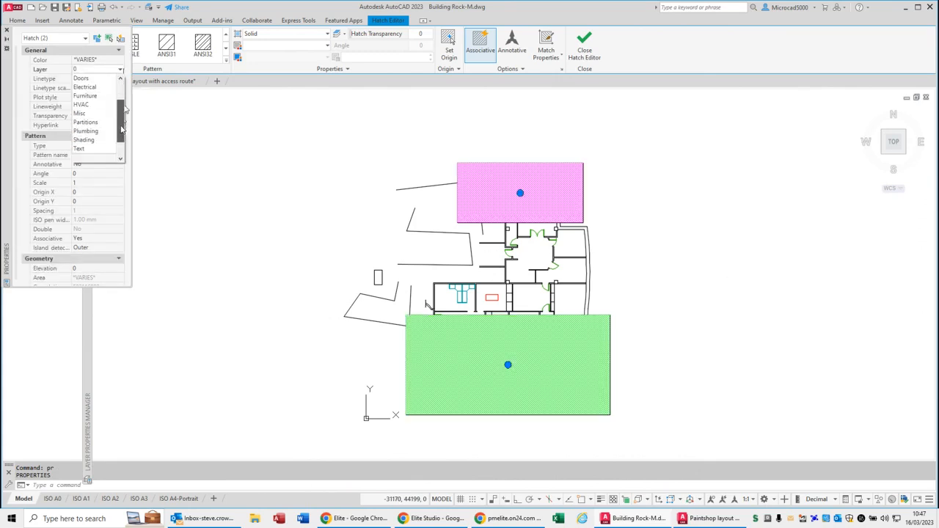
pyautogui.click(92, 141)
pyautogui.click(235, 146)
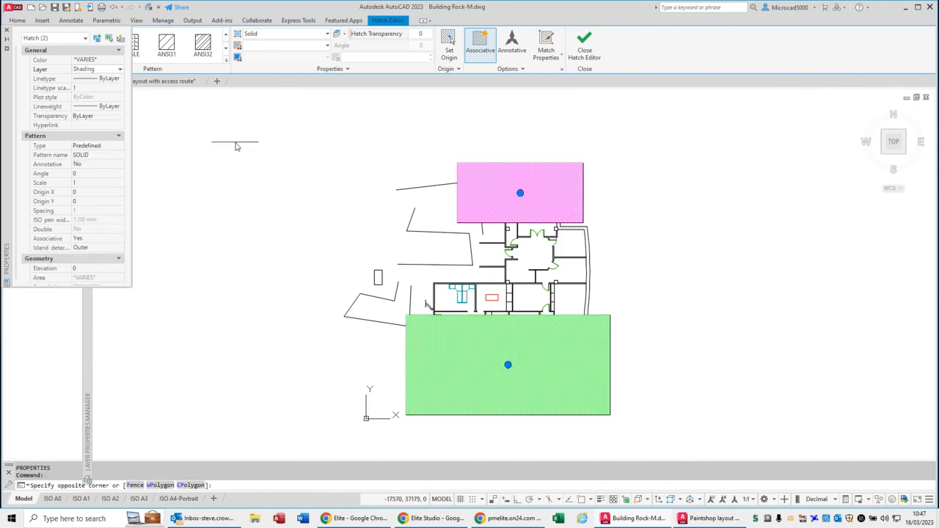
pyautogui.press('Escape')
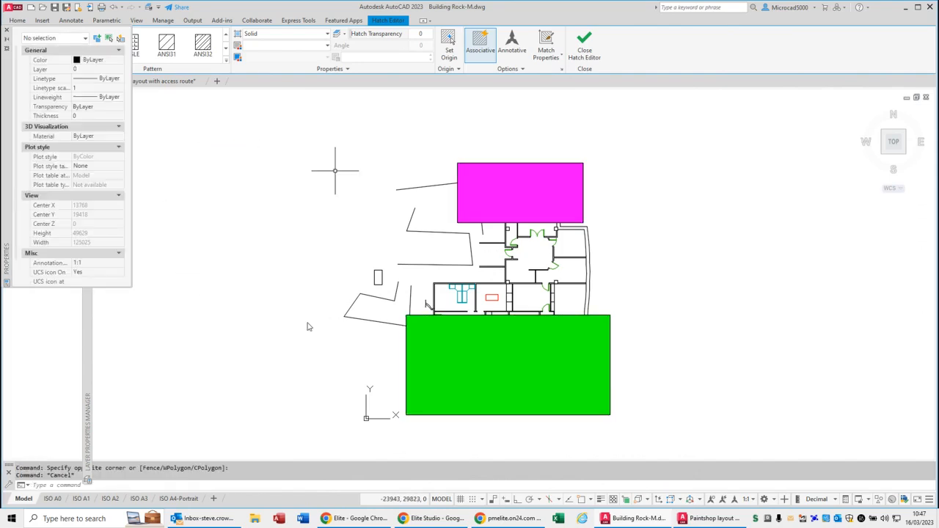
# - Turn on the transparency display and close the layer and object property palettes
pyautogui.click(613, 503)
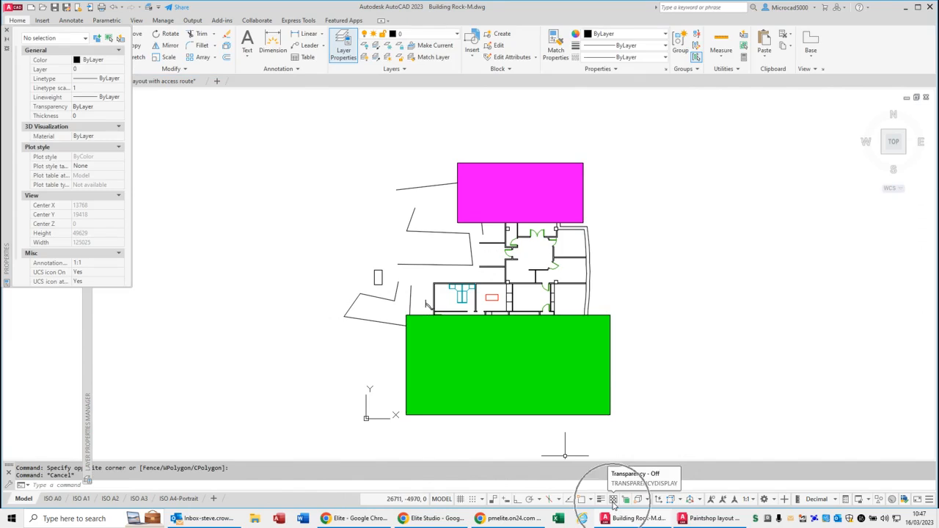
pyautogui.click(613, 503)
pyautogui.click(613, 504)
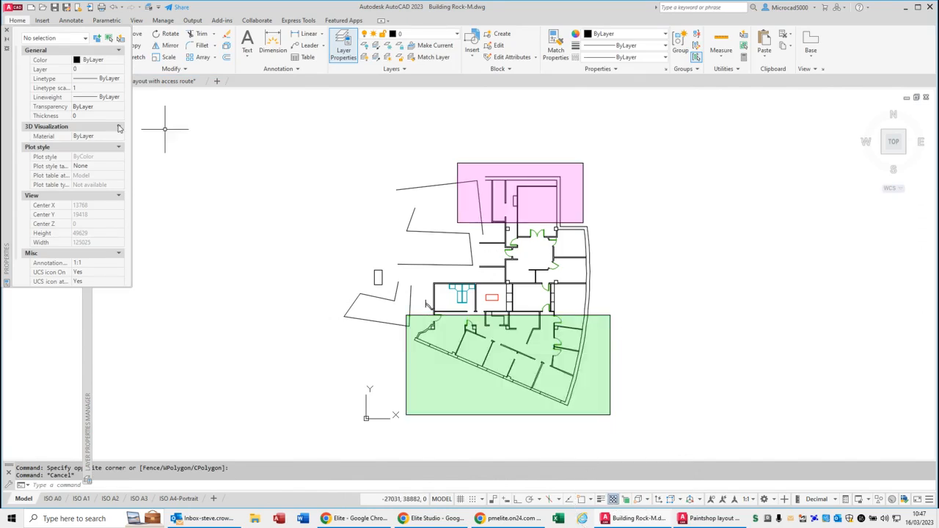
pyautogui.click(342, 43)
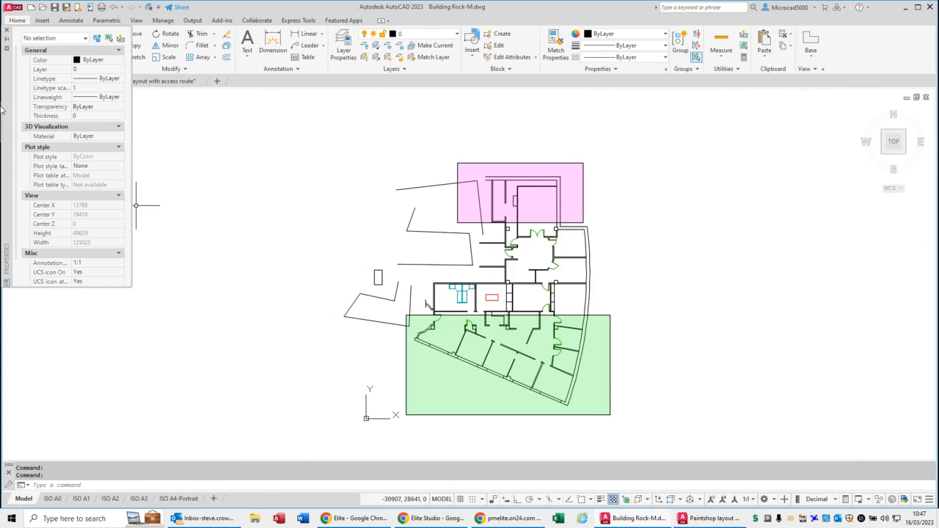
pyautogui.click(7, 33)
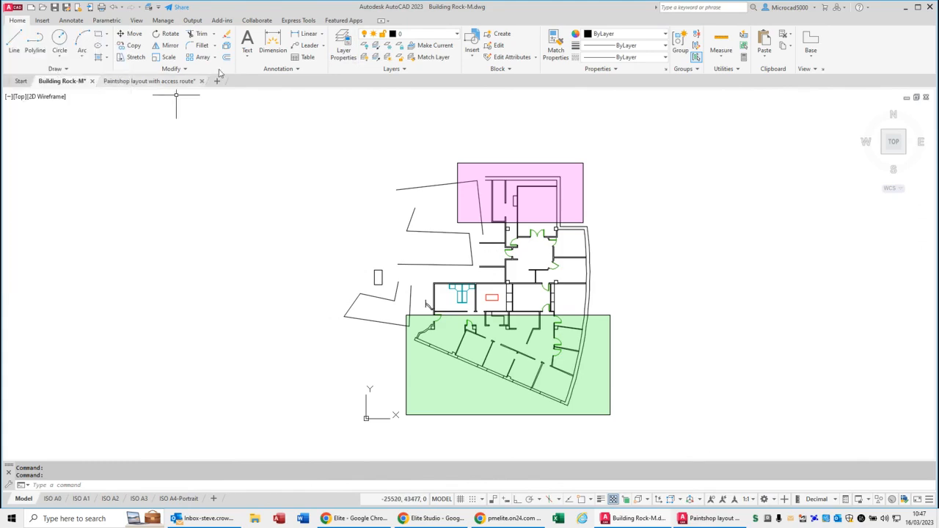
# - Set the Shading layer's transparency to 40 and toggle the transparency display off and on to compare the hatches
pyautogui.click(342, 42)
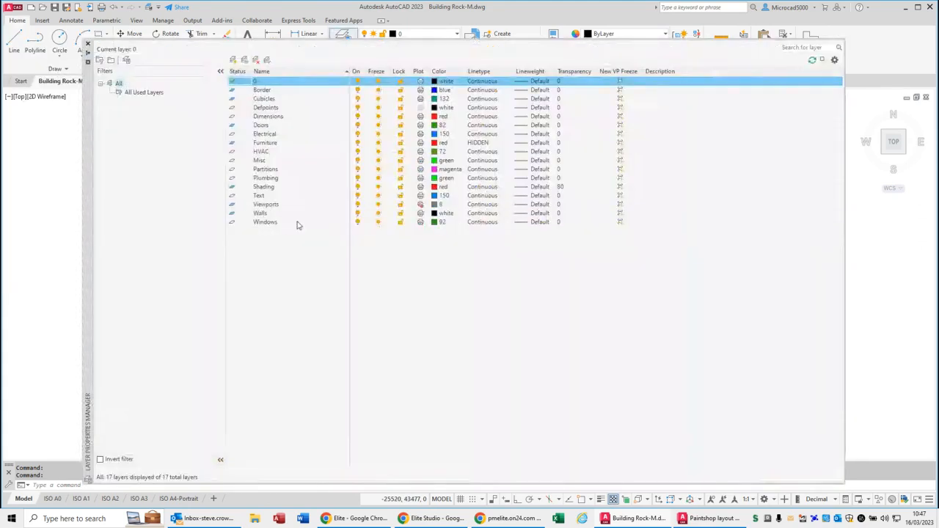
pyautogui.click(560, 188)
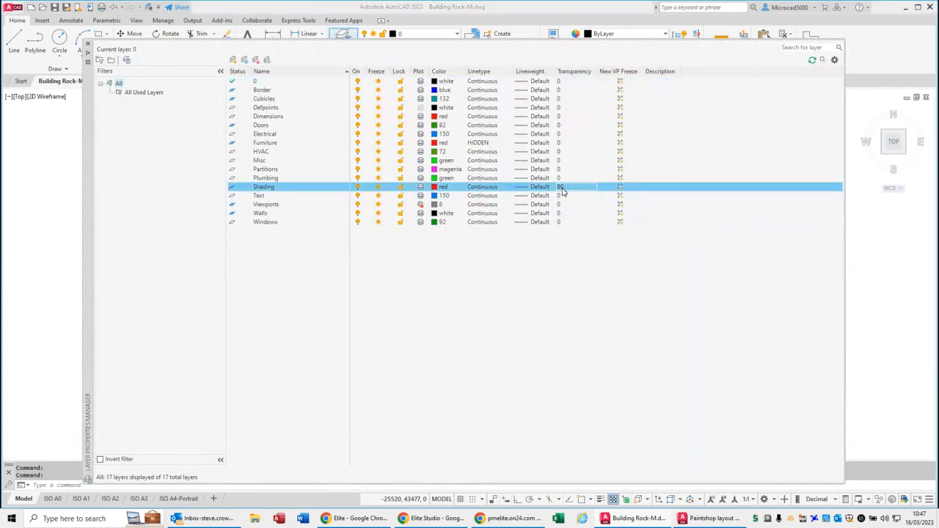
pyautogui.click(562, 188)
pyautogui.click(522, 257)
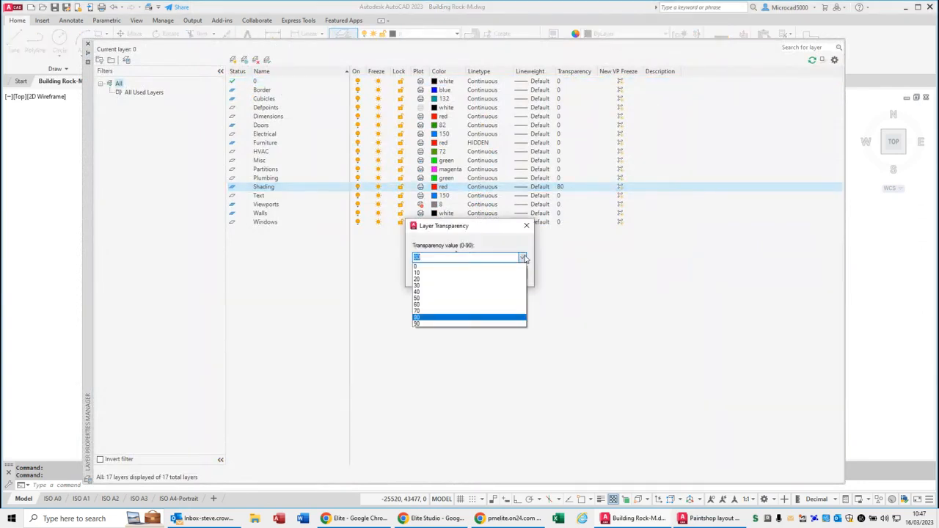
pyautogui.click(448, 292)
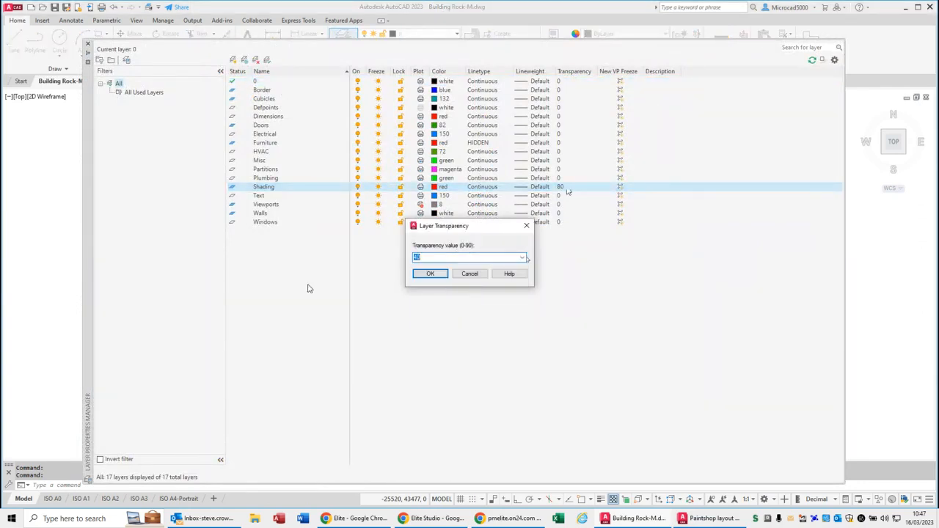
pyautogui.click(431, 273)
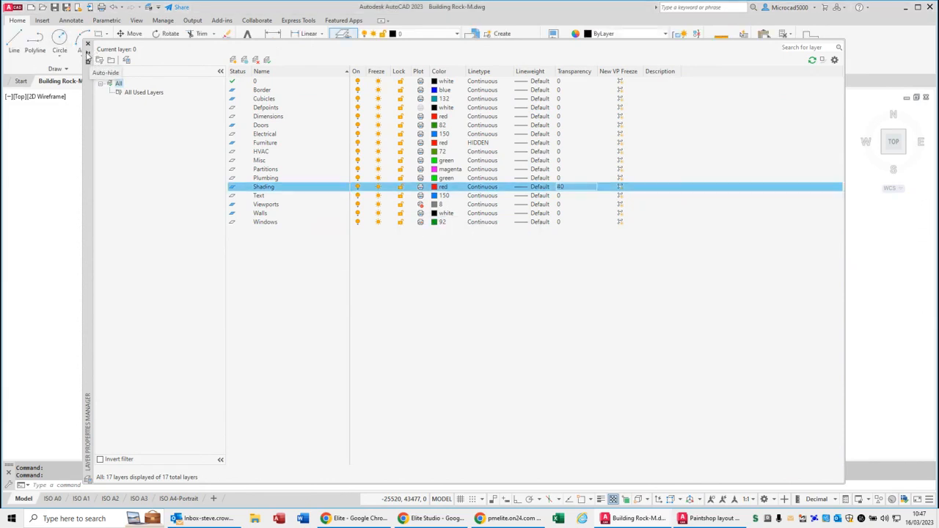
pyautogui.click(45, 137)
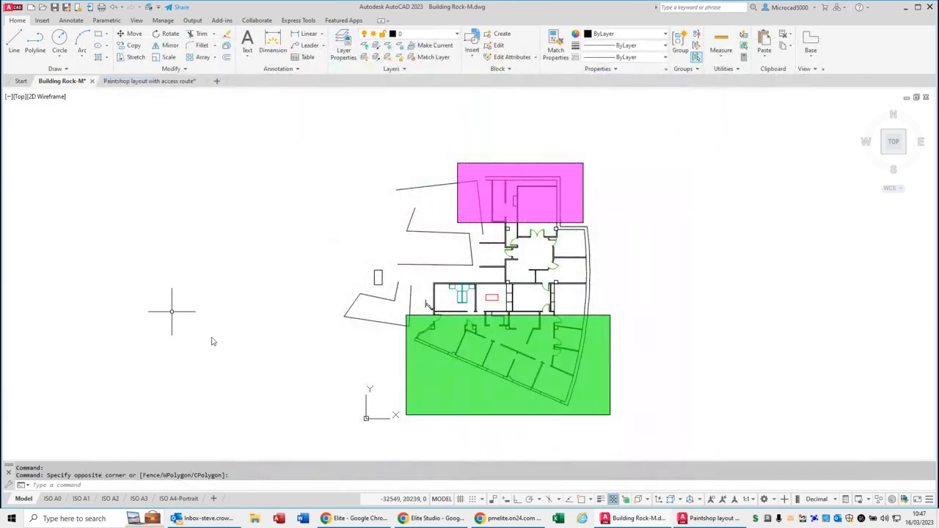
pyautogui.click(613, 500)
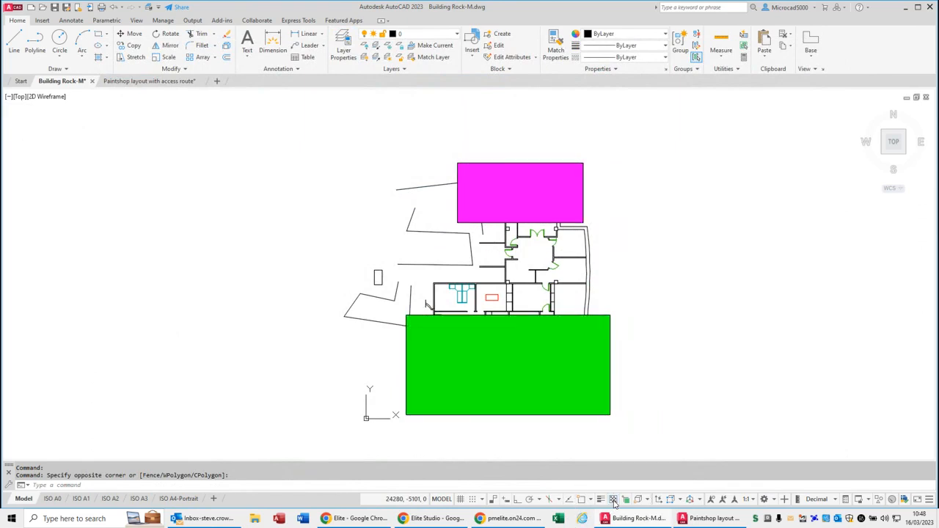
pyautogui.click(614, 501)
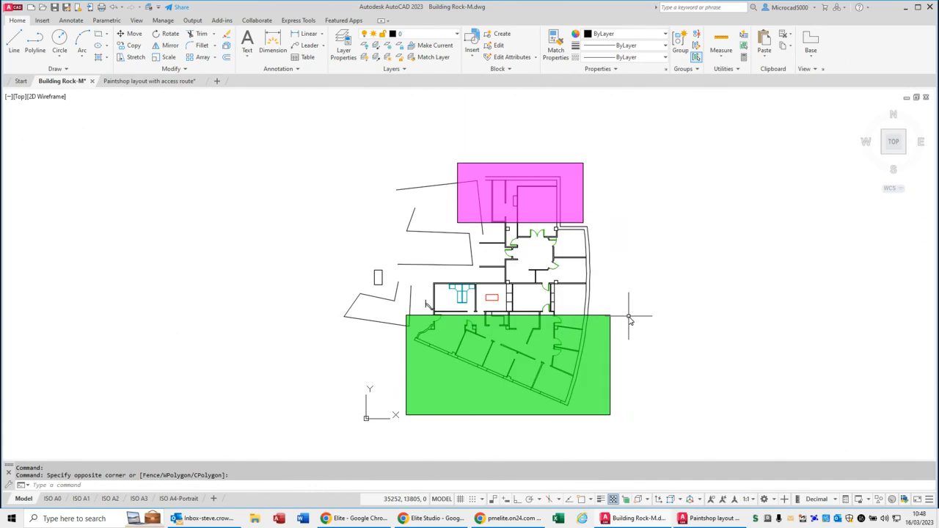
# - Switch to the Paintshop layout with access route drawing and open its Layer Properties Manager
pyautogui.click(139, 81)
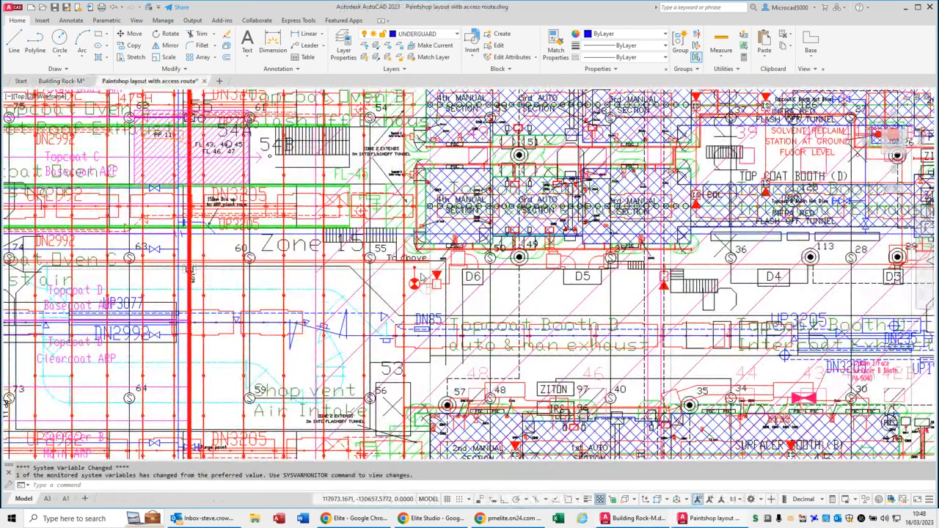
pyautogui.middleClick(422, 279)
pyautogui.middleClick(422, 279)
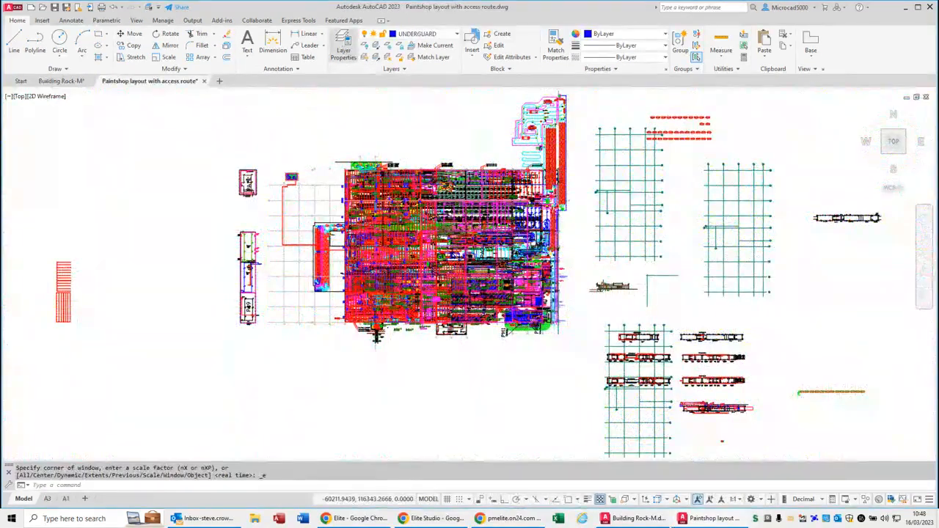
pyautogui.click(342, 48)
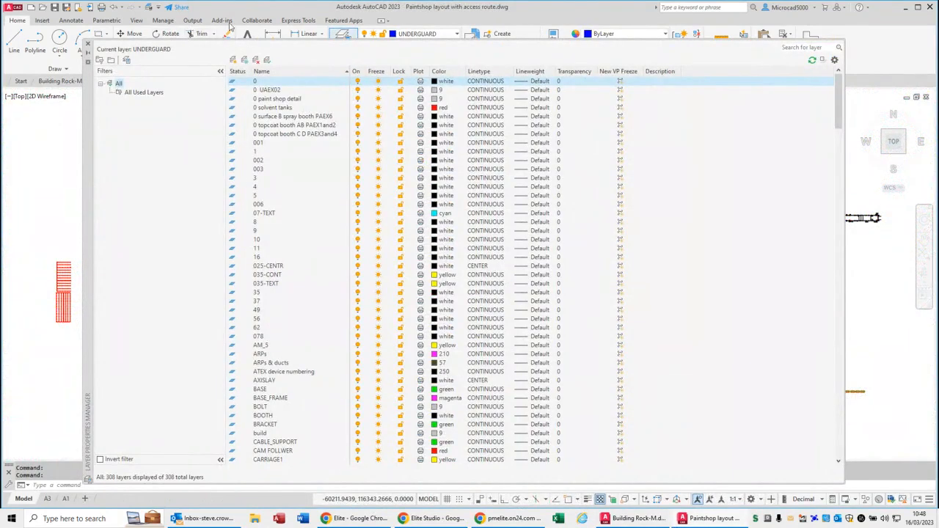
pyautogui.click(182, 141)
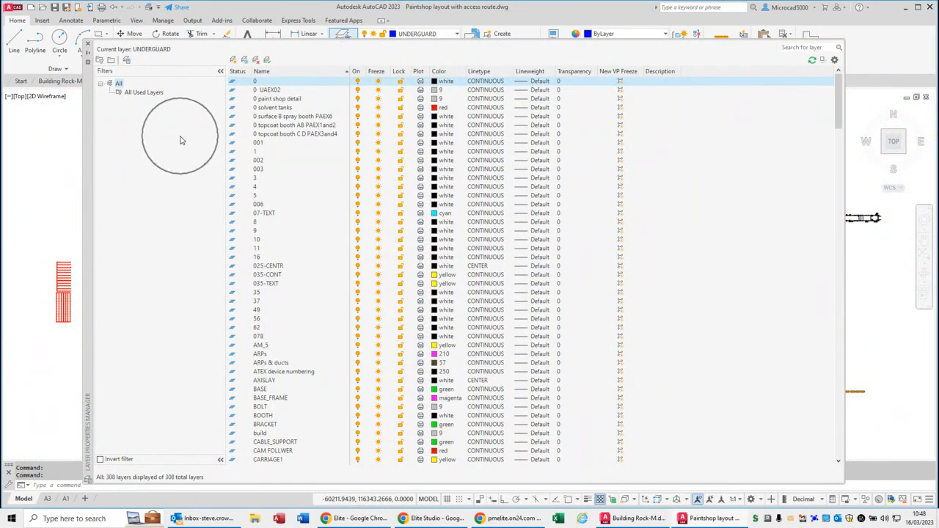
pyautogui.click(128, 117)
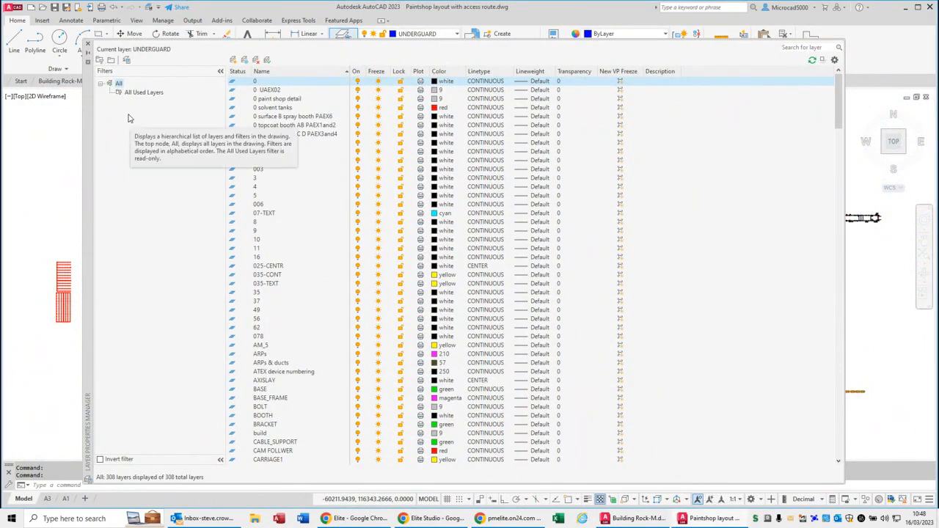
pyautogui.click(100, 60)
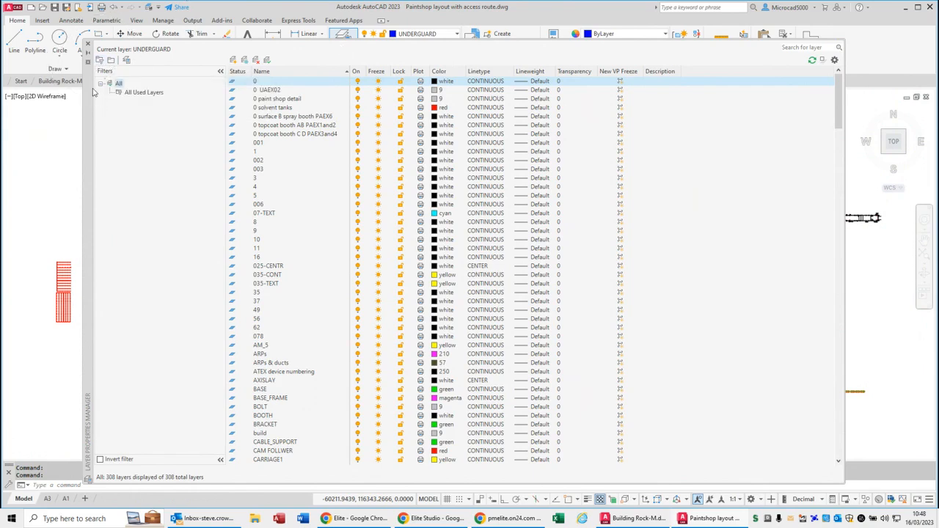
pyautogui.moveTo(87, 92)
pyautogui.mouseDown()
pyautogui.moveTo(215, 304)
pyautogui.moveTo(273, 492)
pyautogui.moveTo(174, 242)
pyautogui.moveTo(162, 136)
pyautogui.moveTo(125, 78)
pyautogui.mouseUp()
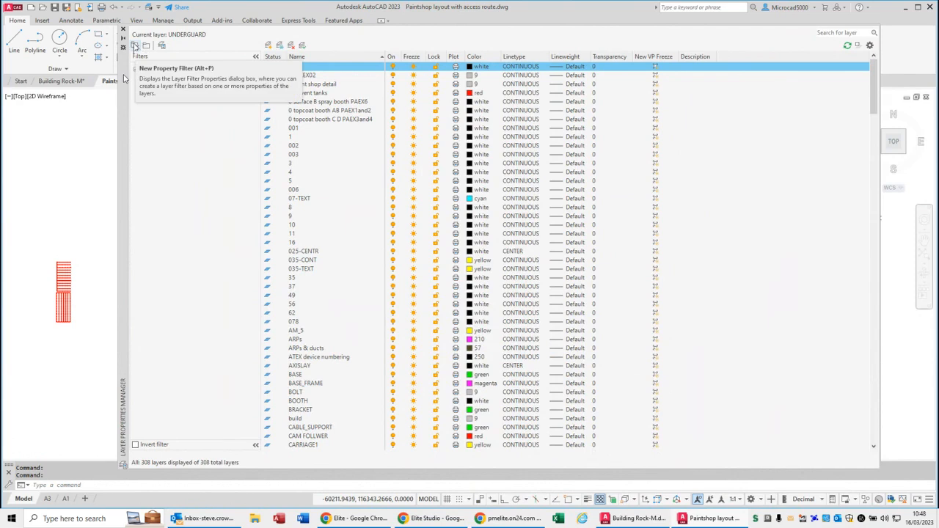
# - Create a layer property filter named Safety Equipment with a first name criterion of *fire*
pyautogui.click(134, 46)
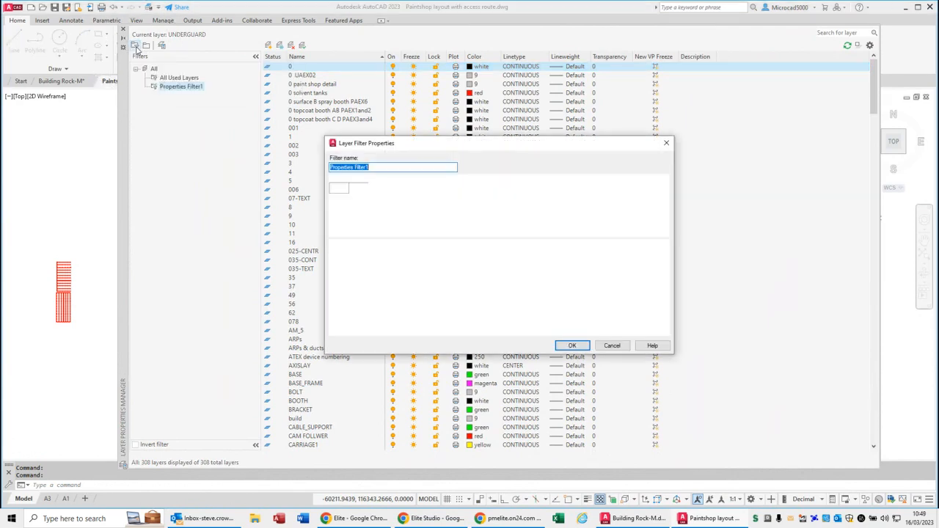
pyautogui.write('Saf')
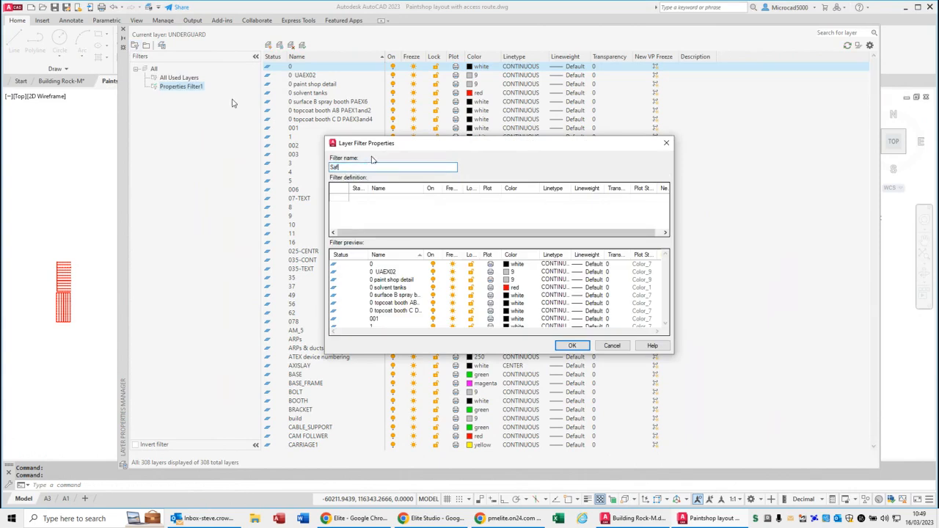
pyautogui.write('ety Equipment')
pyautogui.click(389, 197)
pyautogui.write('1')
pyautogui.write('fire')
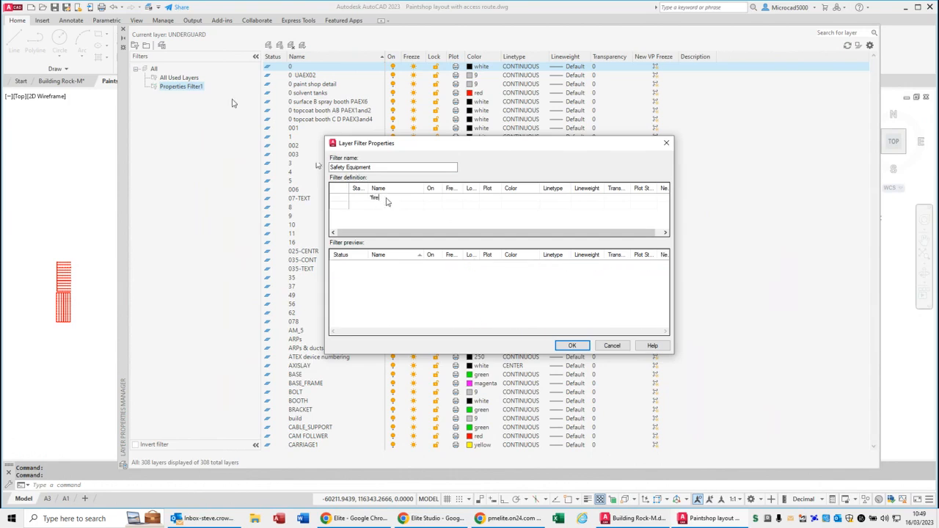
pyautogui.write('*')
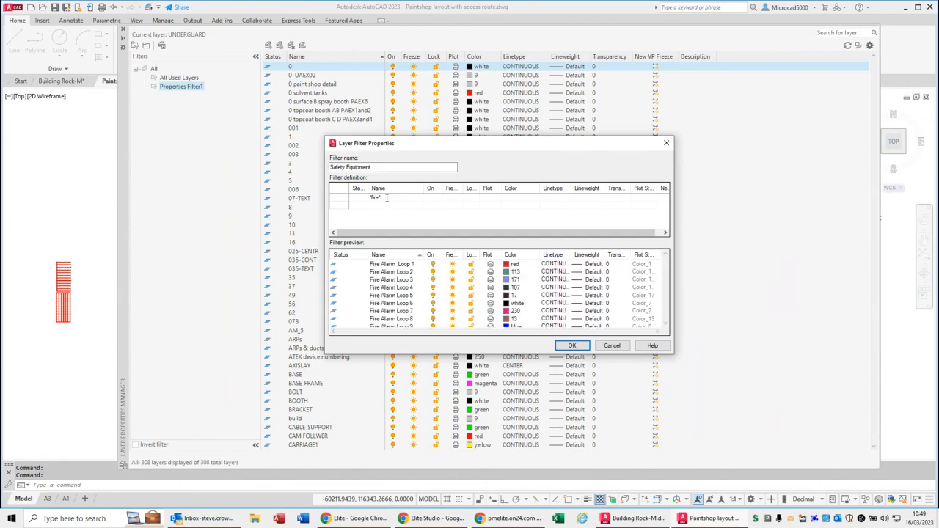
# - Move and enlarge the filter dialog and give its preview list more room so every matching layer shows
pyautogui.moveTo(448, 147); pyautogui.dragTo(410, 21)
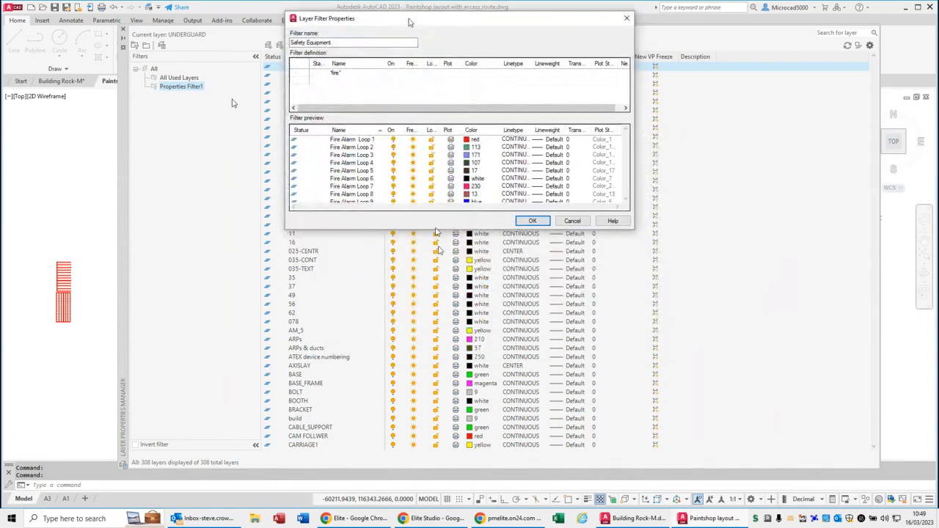
pyautogui.moveTo(436, 229); pyautogui.dragTo(452, 412)
pyautogui.moveTo(454, 449); pyautogui.dragTo(454, 463)
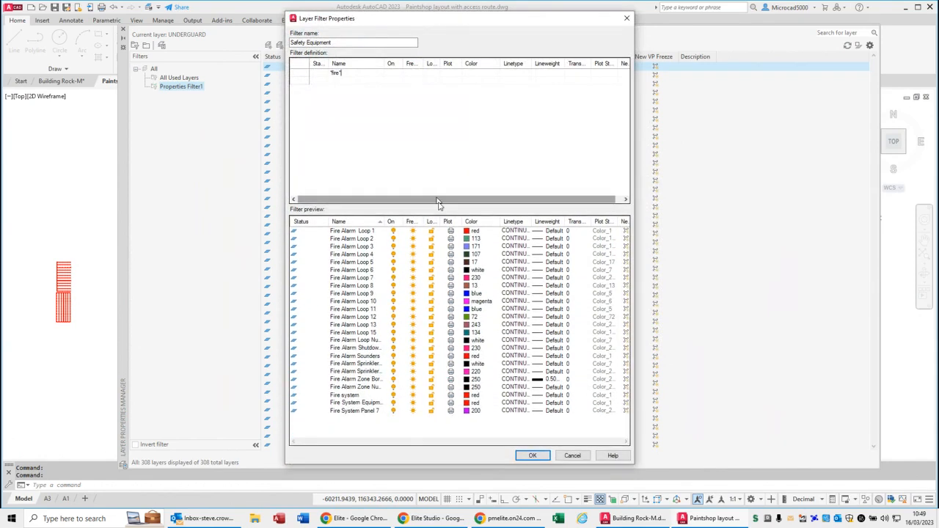
pyautogui.moveTo(441, 157)
pyautogui.mouseDown()
pyautogui.moveTo(441, 131)
pyautogui.moveTo(441, 140)
pyautogui.mouseUp()
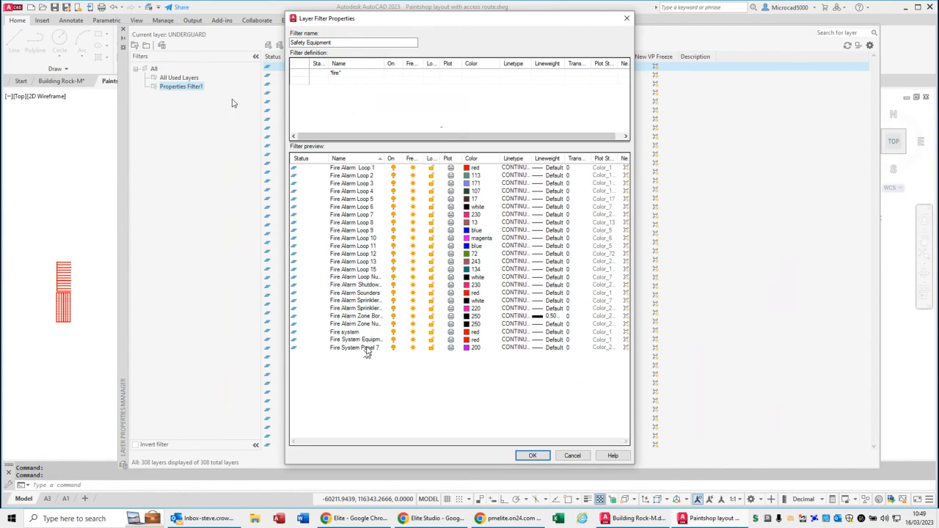
# - Add a second name criterion of *sprink* to the Safety Equipment filter
pyautogui.click(348, 81)
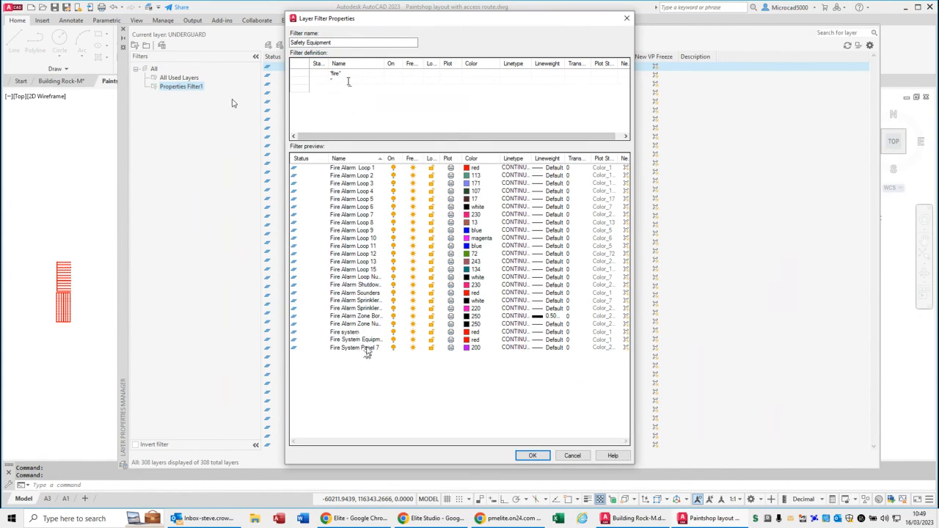
pyautogui.click(349, 81)
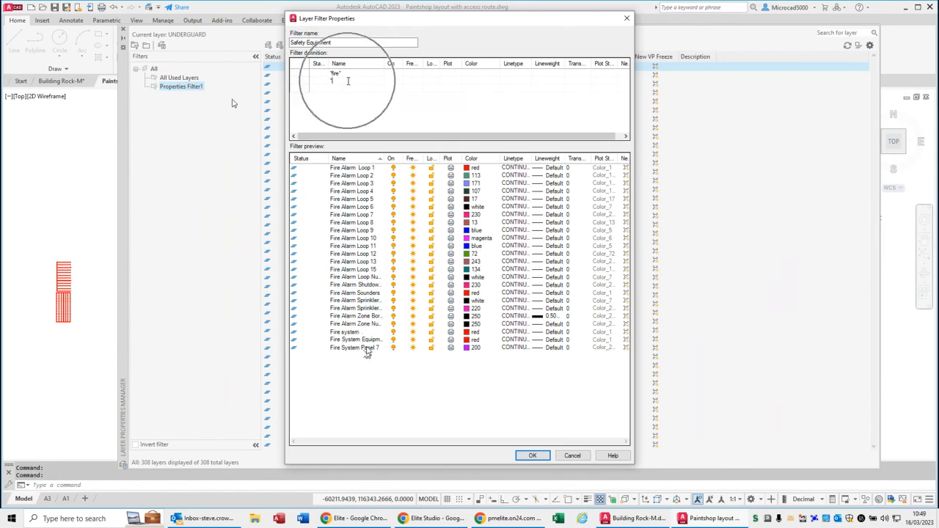
pyautogui.press('ctrl')
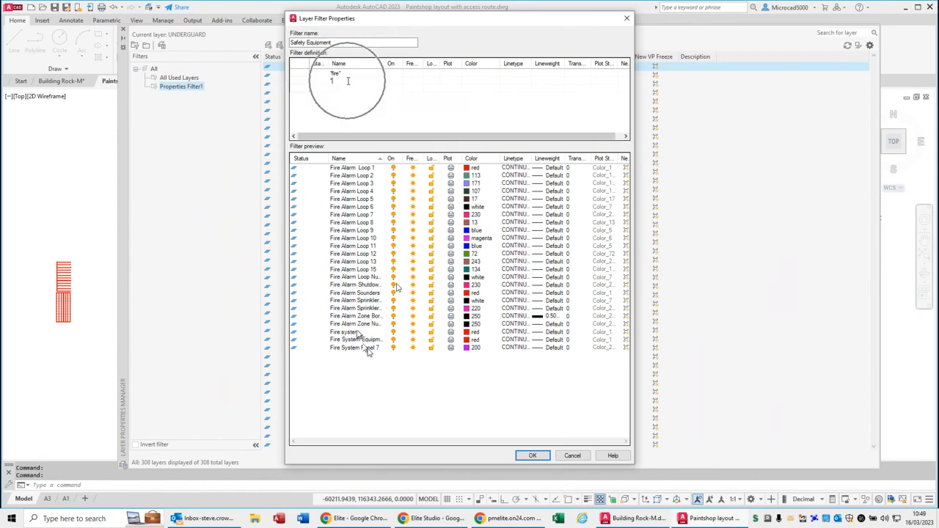
pyautogui.press('ctrl')
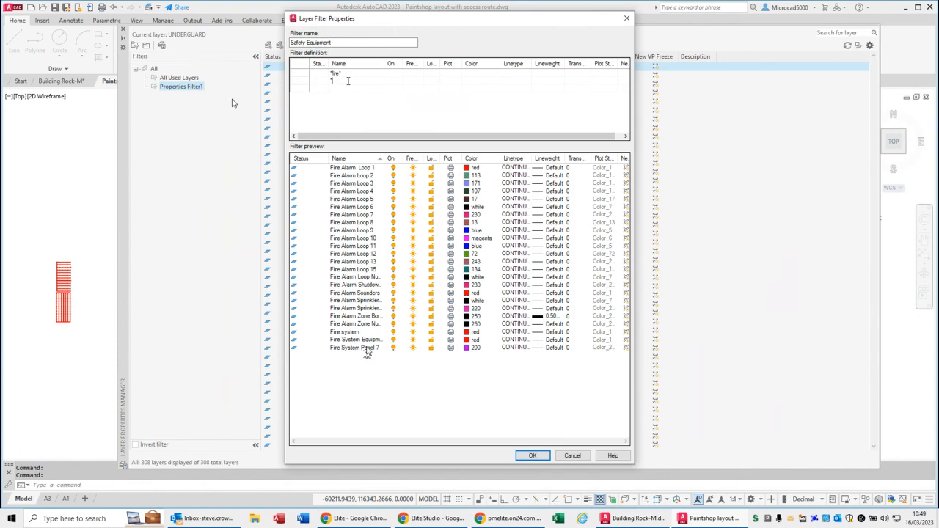
pyautogui.write('*sprinkl*')
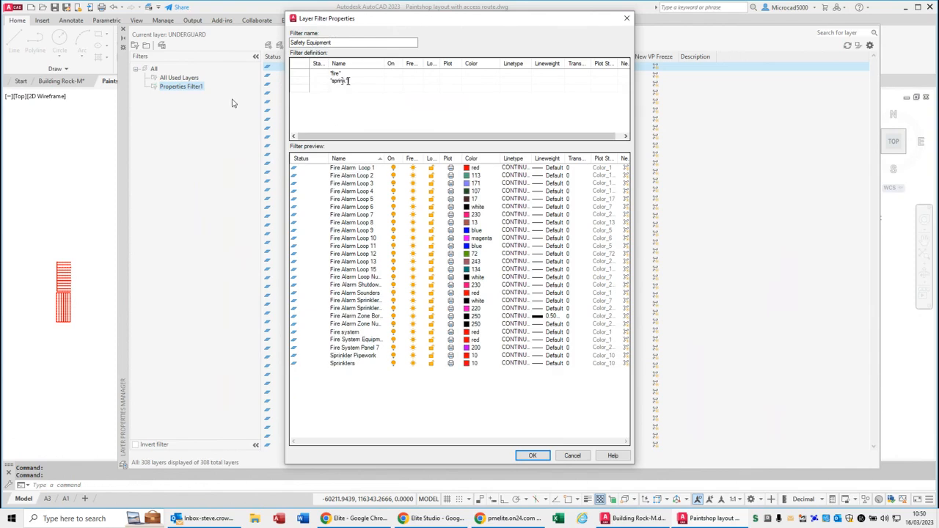
# - Add the name criteria *siren*, *alarm* and *hose* to the Safety Equipment filter and accept it
pyautogui.click(339, 88)
pyautogui.write('*siren*')
pyautogui.click(356, 96)
pyautogui.write('*alarm*')
pyautogui.click(349, 104)
pyautogui.write('*hose*')
pyautogui.click(533, 456)
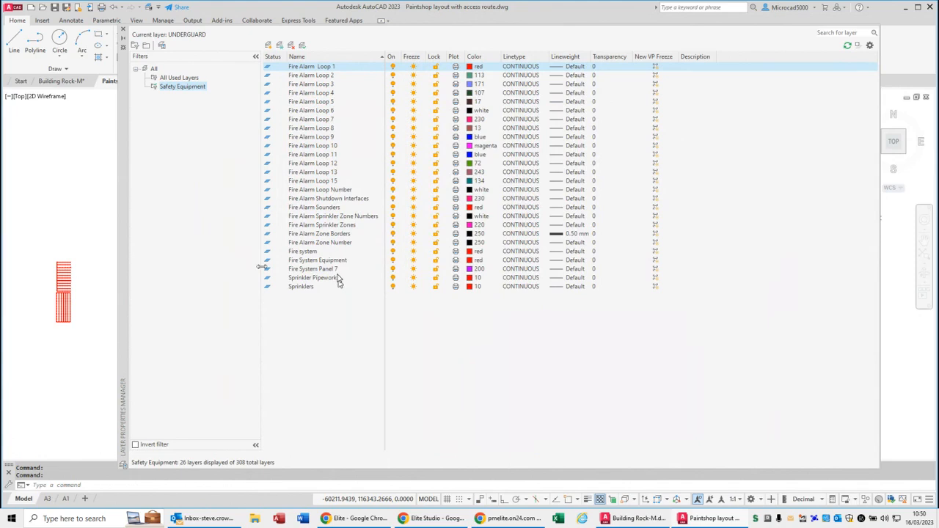
# - Make Fire Alarm Loop 1 the current layer from the Safety Equipment filter's list
pyautogui.click(310, 68)
pyautogui.doubleClick(310, 67)
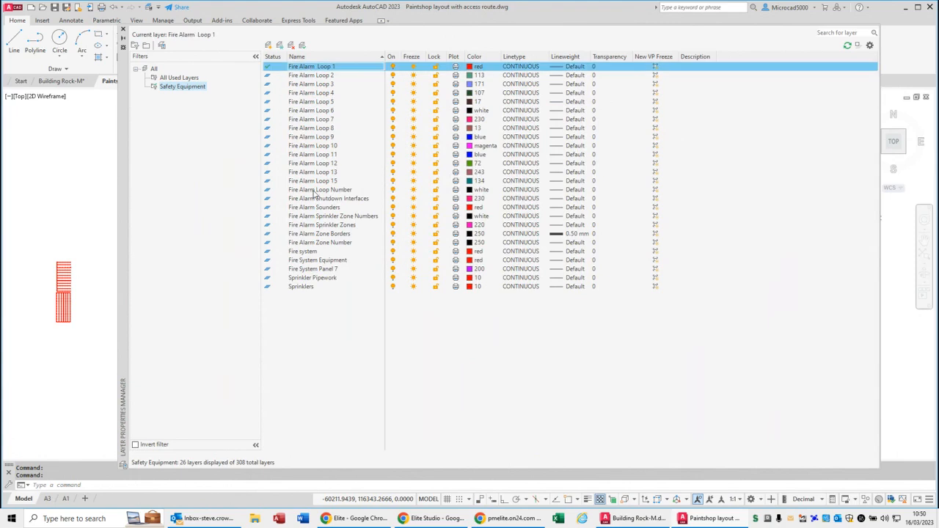
pyautogui.click(313, 171)
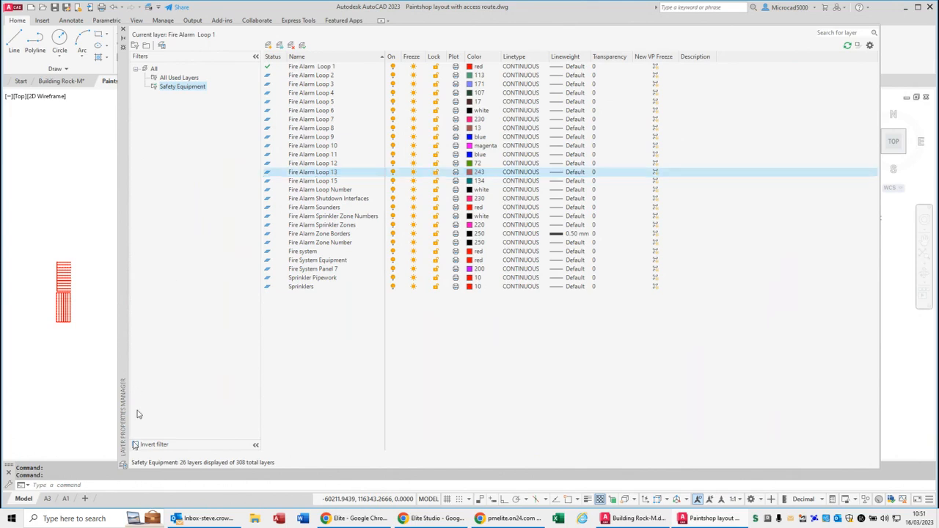
pyautogui.press('ctrl')
pyautogui.press('ctrl')
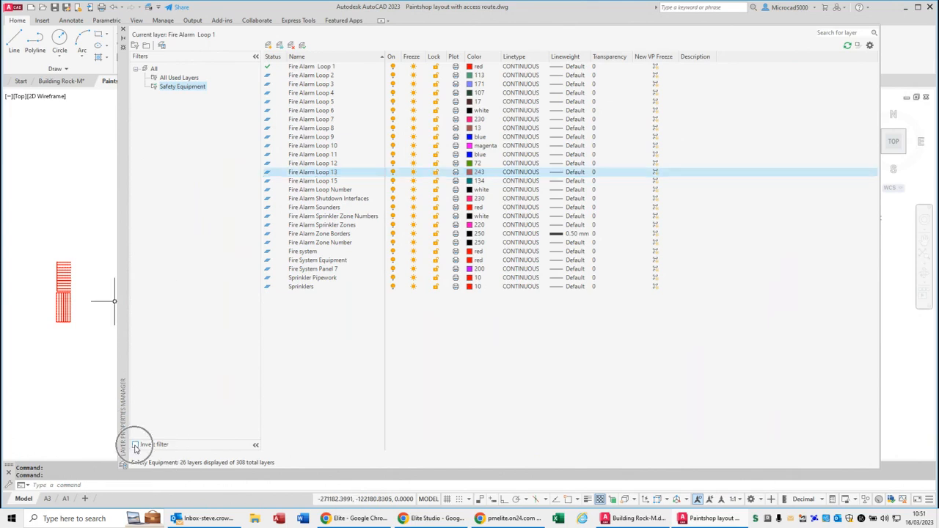
# - Invert the Safety Equipment filter and freeze all of the layers outside it
pyautogui.click(135, 445)
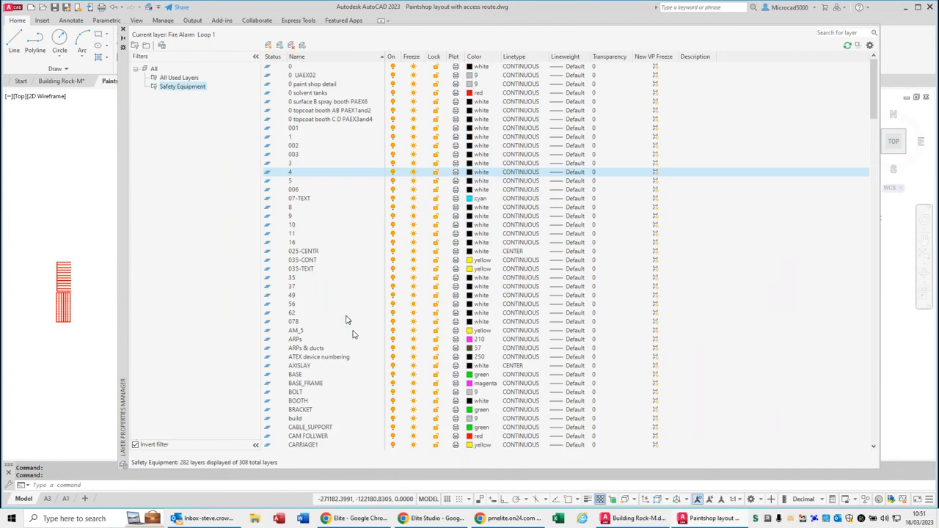
pyautogui.rightClick(328, 121)
pyautogui.click(356, 280)
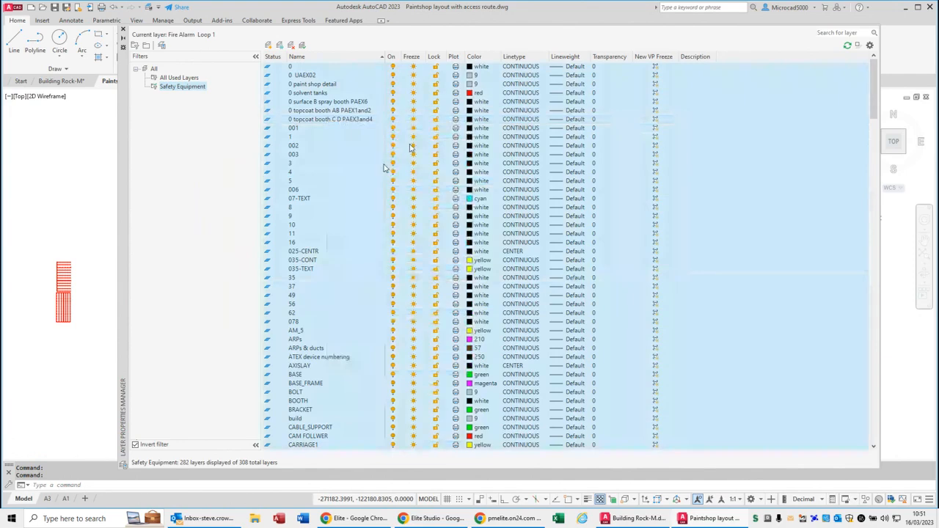
pyautogui.click(413, 146)
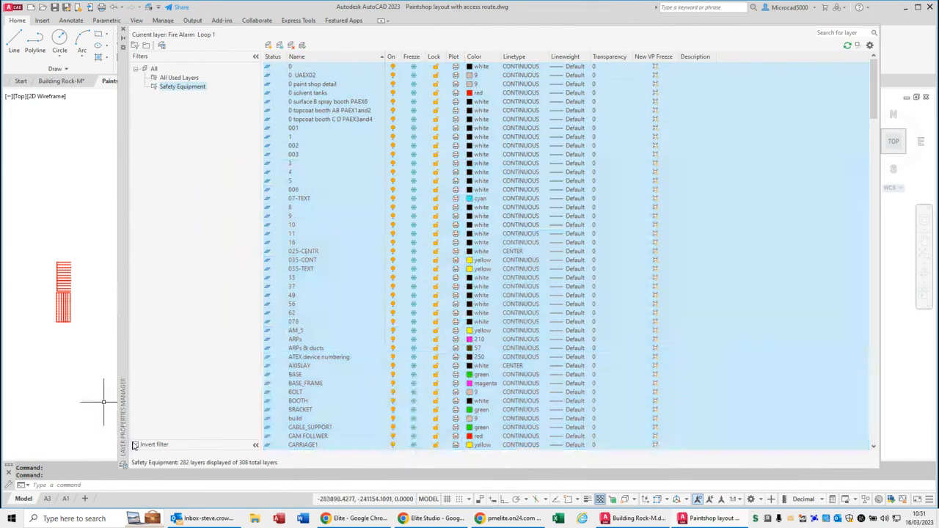
# - Turn off the filter inversion and close the Layer Properties Manager
pyautogui.click(136, 446)
pyautogui.press('ctrl')
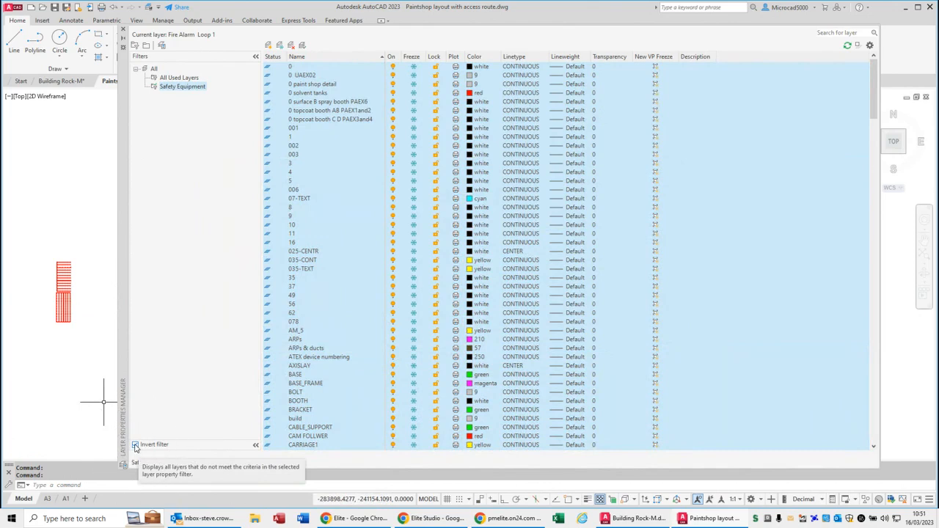
pyautogui.click(136, 446)
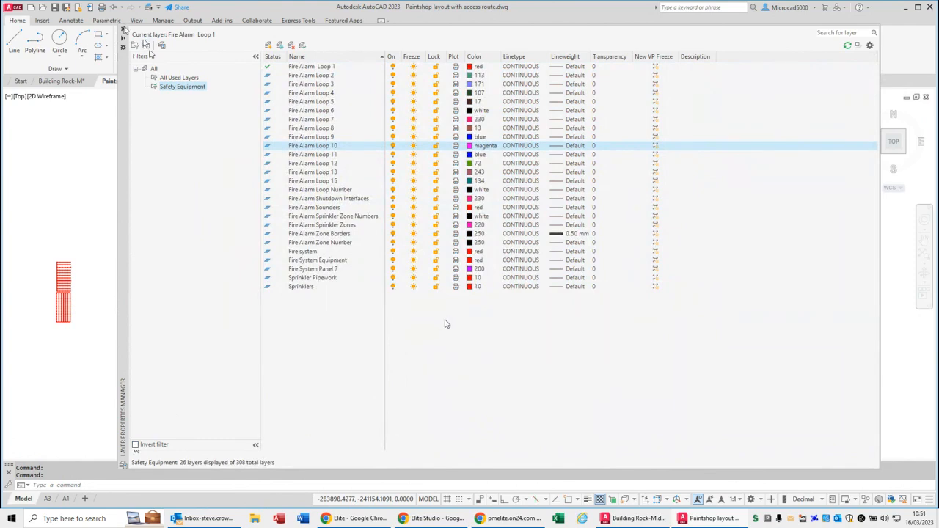
pyautogui.click(124, 31)
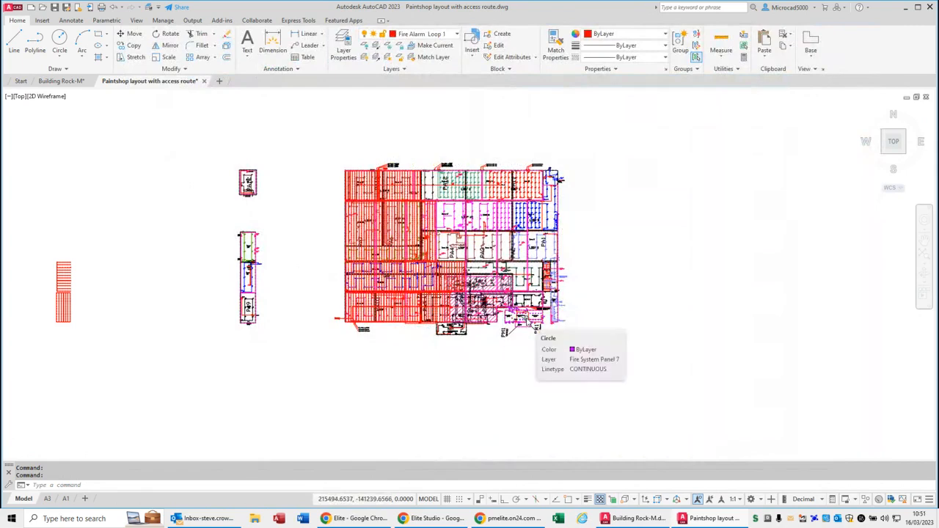
# - Examine the fire alarm and sprinkler layout in the drawing and the filtered list of layers available for selection
pyautogui.scroll(2, 522, 326)
pyautogui.scroll(3, 522, 326)
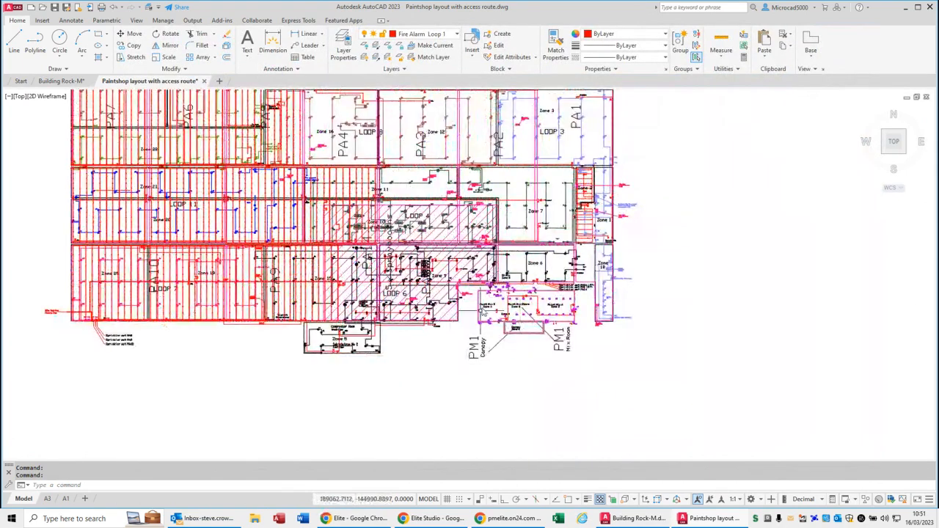
pyautogui.scroll(3, 521, 308)
pyautogui.moveTo(416, 332); pyautogui.dragTo(310, 411, button='middle')
pyautogui.scroll(-6, 491, 234)
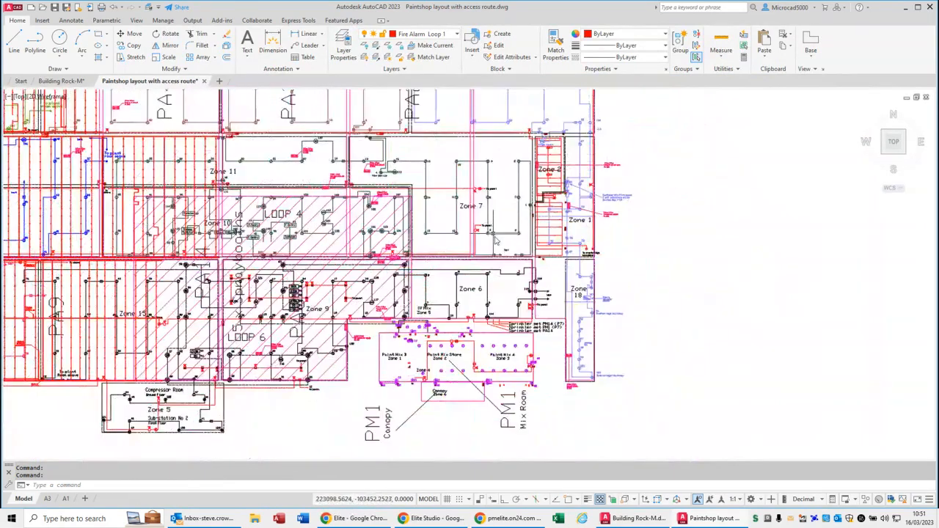
pyautogui.moveTo(440, 249)
pyautogui.mouseDown(button='middle')
pyautogui.moveTo(431, 253)
pyautogui.moveTo(459, 266)
pyautogui.moveTo(500, 266)
pyautogui.mouseUp(button='middle')
pyautogui.moveTo(527, 335); pyautogui.dragTo(529, 334, button='middle')
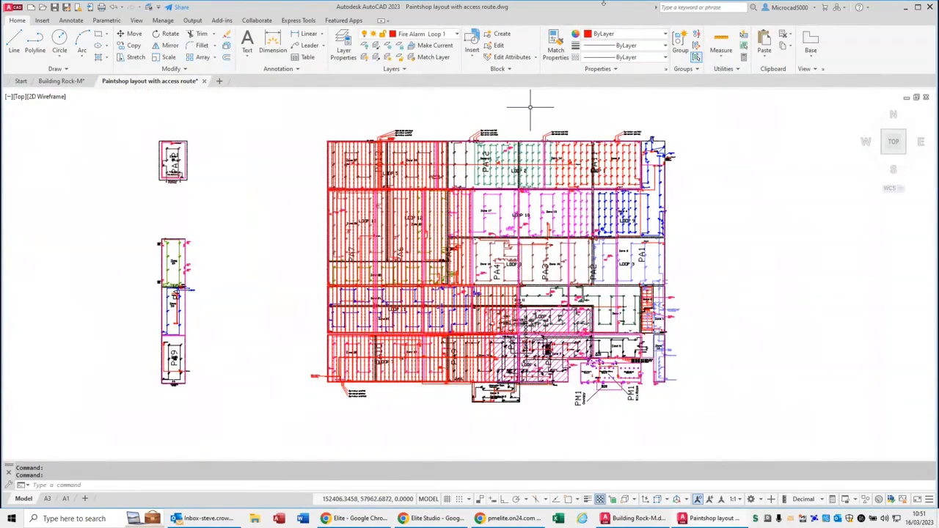
pyautogui.click(455, 34)
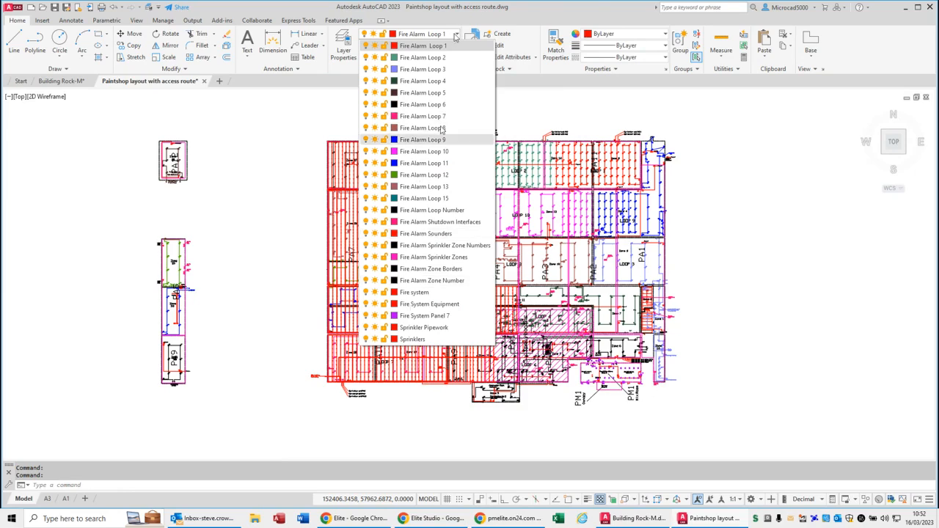
pyautogui.click(235, 190)
# - Open the Layer Properties Manager and create a group filter named as a personal set of layers
pyautogui.click(349, 46)
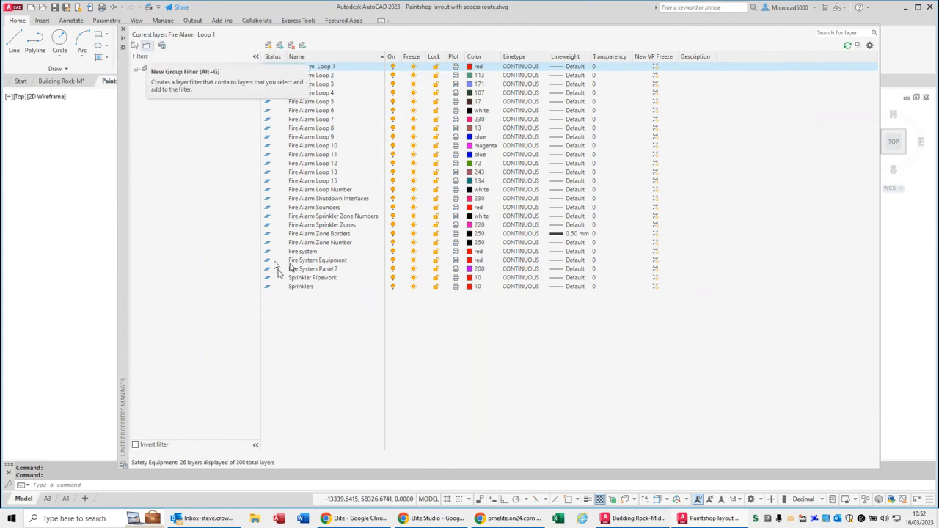
pyautogui.click(146, 46)
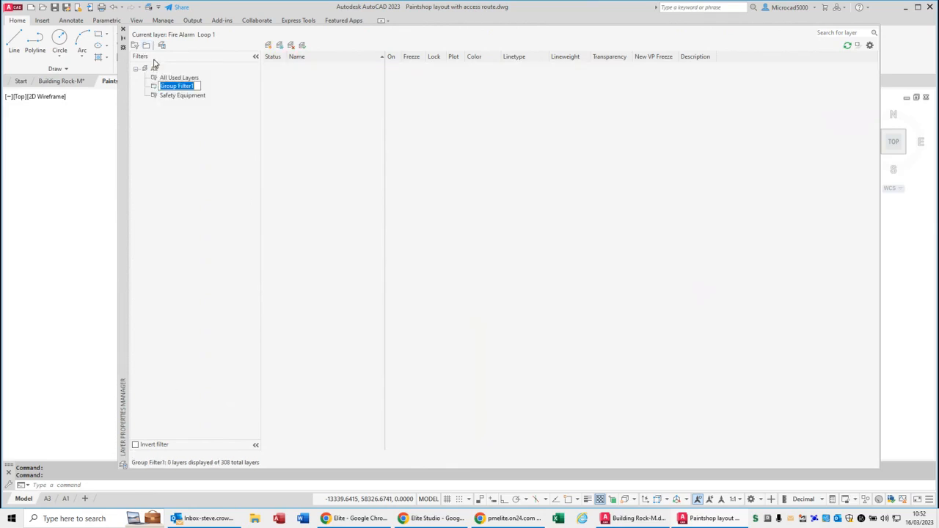
pyautogui.write('Steves Set of layers')
pyautogui.press('Return')
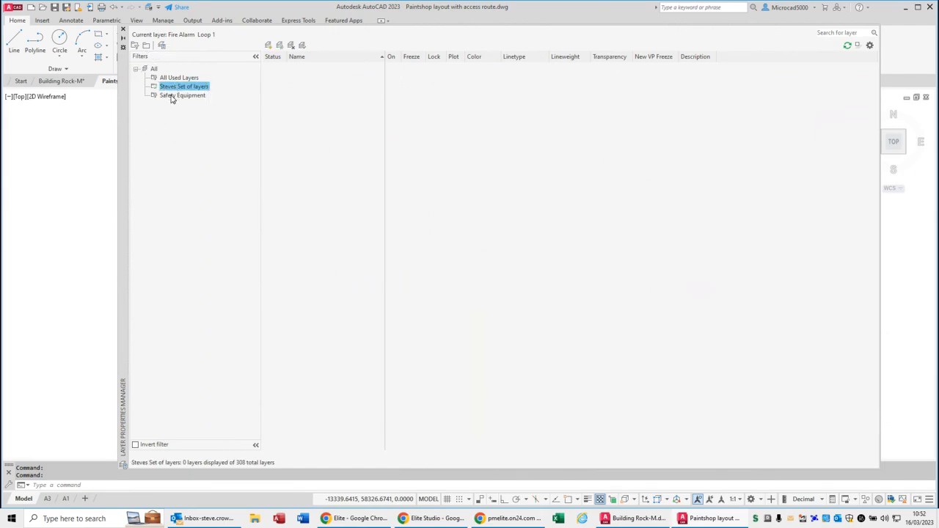
# - From all layers, add a mixed selection between CENTER and fl03, including DUCTWORK, Emergency Lights and Fire Alarm Loops 6, 9 and 10, to the new group filter
pyautogui.click(154, 69)
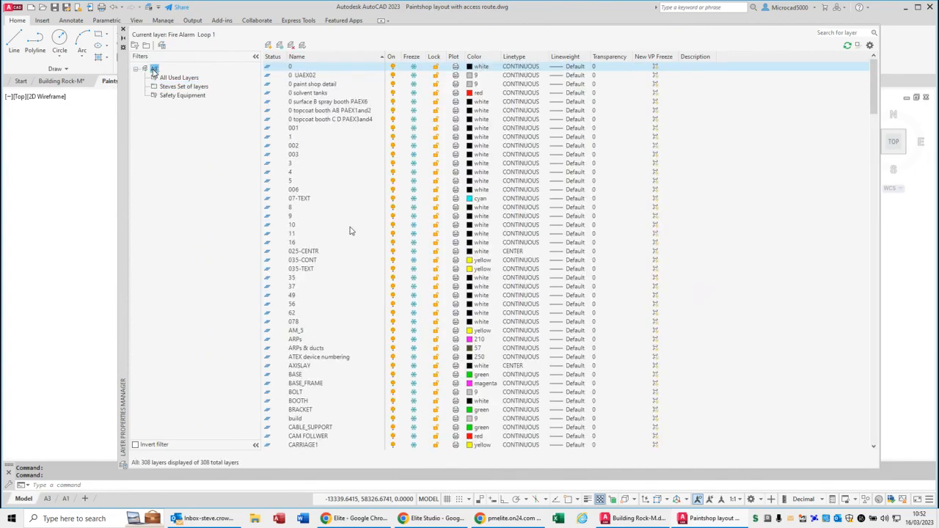
pyautogui.scroll(-5, 376, 263)
pyautogui.scroll(-5, 375, 263)
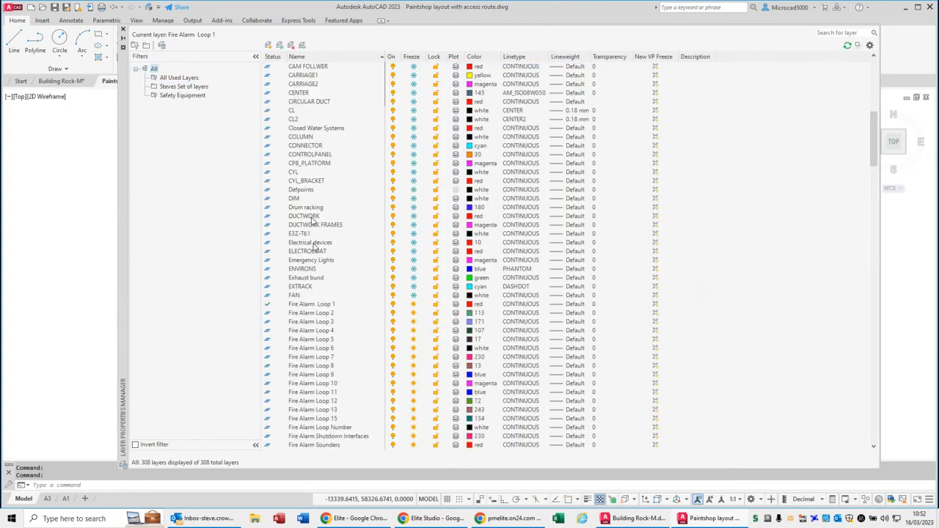
pyautogui.click(311, 218)
pyautogui.keyDown('ctrl'); pyautogui.click(312, 260); pyautogui.keyUp('ctrl')
pyautogui.keyDown('ctrl'); pyautogui.click(301, 286); pyautogui.keyUp('ctrl')
pyautogui.keyDown('ctrl'); pyautogui.click(311, 348); pyautogui.keyUp('ctrl')
pyautogui.keyDown('ctrl'); pyautogui.click(311, 374); pyautogui.keyUp('ctrl')
pyautogui.keyDown('ctrl'); pyautogui.click(311, 384); pyautogui.keyUp('ctrl')
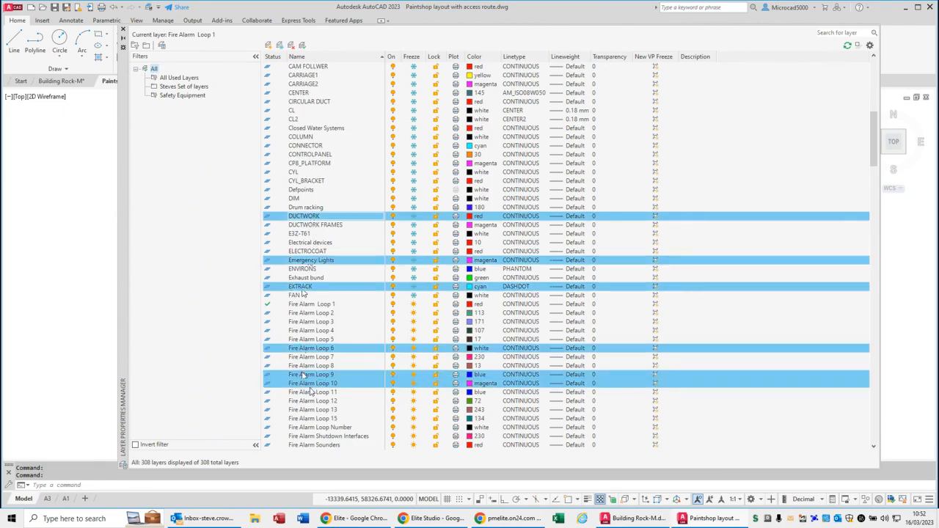
pyautogui.keyDown('ctrl'); pyautogui.click(332, 172); pyautogui.keyUp('ctrl')
pyautogui.keyDown('ctrl'); pyautogui.click(327, 127); pyautogui.keyUp('ctrl')
pyautogui.keyDown('ctrl'); pyautogui.click(319, 101); pyautogui.keyUp('ctrl')
pyautogui.keyDown('ctrl'); pyautogui.click(317, 93); pyautogui.keyUp('ctrl')
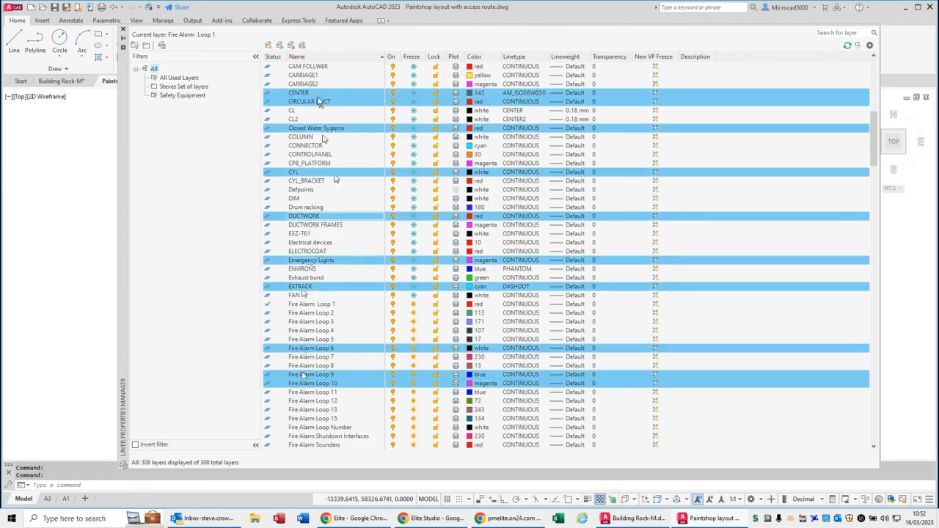
pyautogui.scroll(-6, 355, 348)
pyautogui.scroll(-3, 354, 350)
pyautogui.keyDown('ctrl'); pyautogui.click(315, 208); pyautogui.keyUp('ctrl')
pyautogui.keyDown('ctrl'); pyautogui.click(316, 234); pyautogui.keyUp('ctrl')
pyautogui.keyDown('ctrl'); pyautogui.click(316, 268); pyautogui.keyUp('ctrl')
pyautogui.keyDown('ctrl'); pyautogui.click(310, 296); pyautogui.keyUp('ctrl')
pyautogui.keyDown('ctrl'); pyautogui.click(301, 330); pyautogui.keyUp('ctrl')
pyautogui.keyDown('ctrl'); pyautogui.click(301, 347); pyautogui.keyUp('ctrl')
pyautogui.keyDown('ctrl'); pyautogui.click(307, 383); pyautogui.keyUp('ctrl')
pyautogui.keyDown('ctrl'); pyautogui.click(307, 392); pyautogui.keyUp('ctrl')
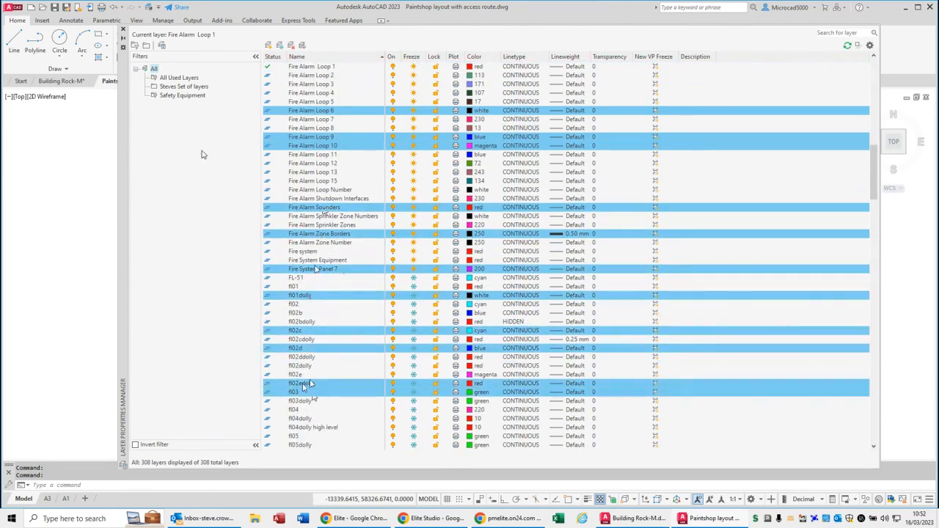
pyautogui.moveTo(307, 386); pyautogui.dragTo(199, 90)
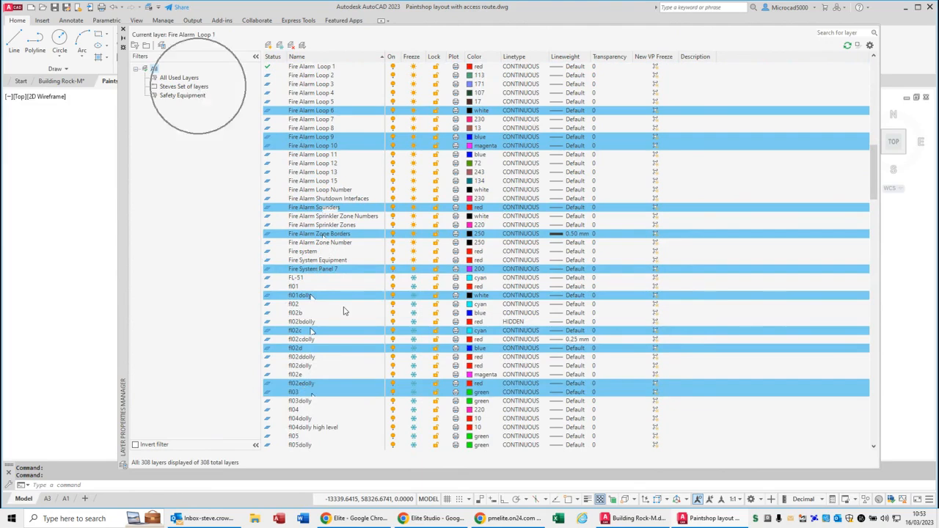
# - In the personal group filter, make Fire Alarm Loop 6 the current layer and thaw all layers of the group
pyautogui.click(183, 87)
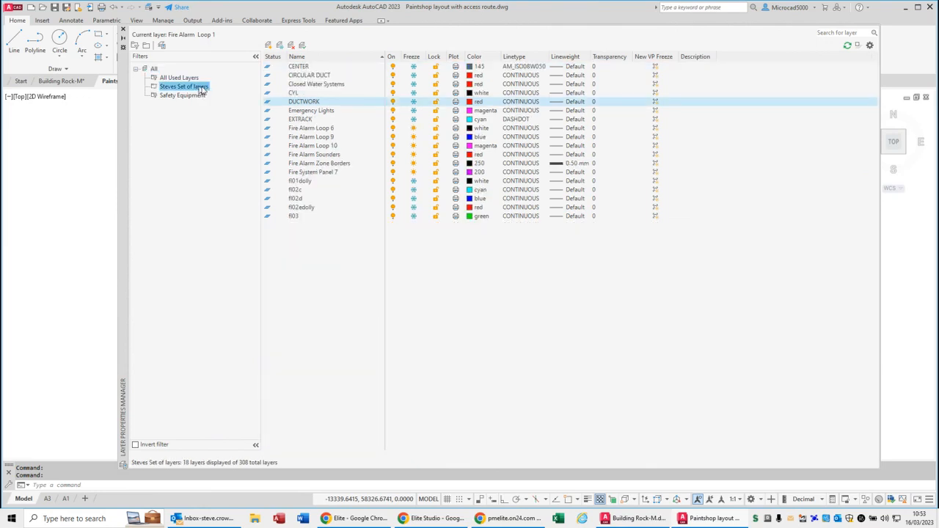
pyautogui.click(304, 128)
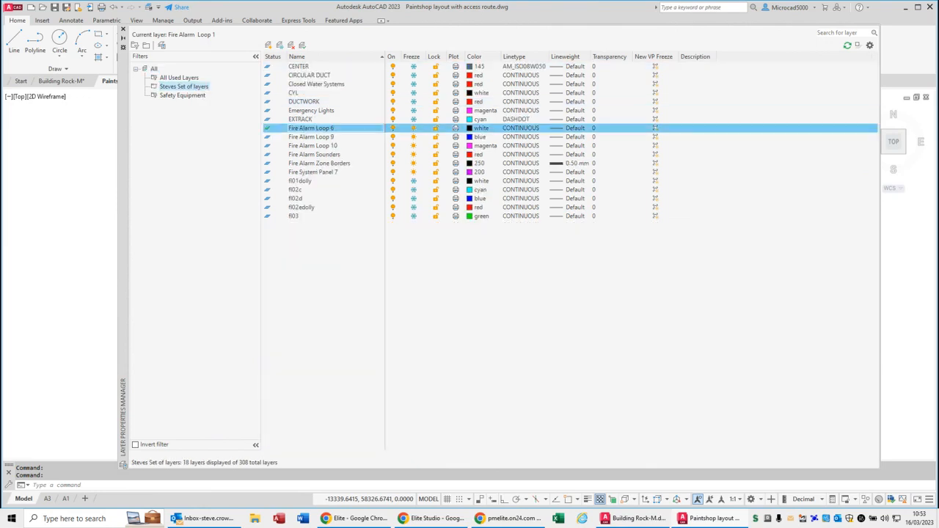
pyautogui.click(303, 146)
pyautogui.rightClick(304, 147)
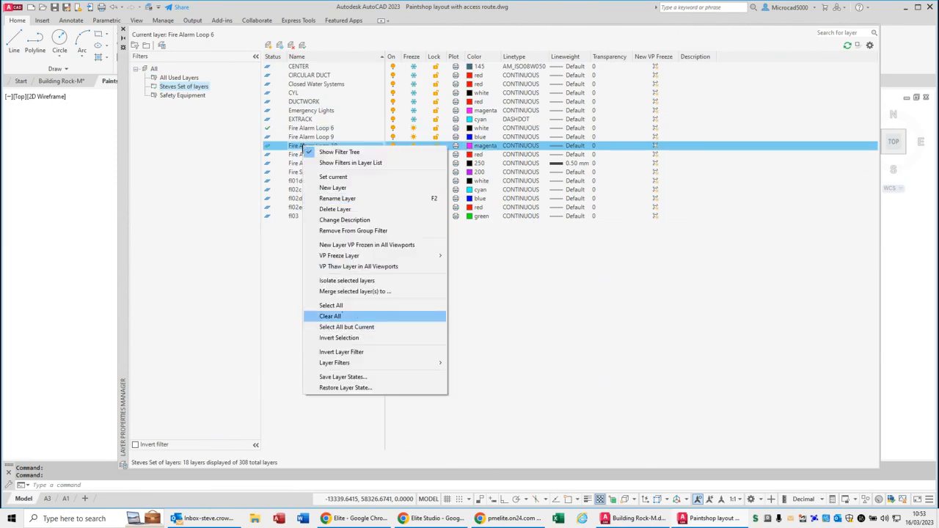
pyautogui.click(334, 305)
pyautogui.click(414, 183)
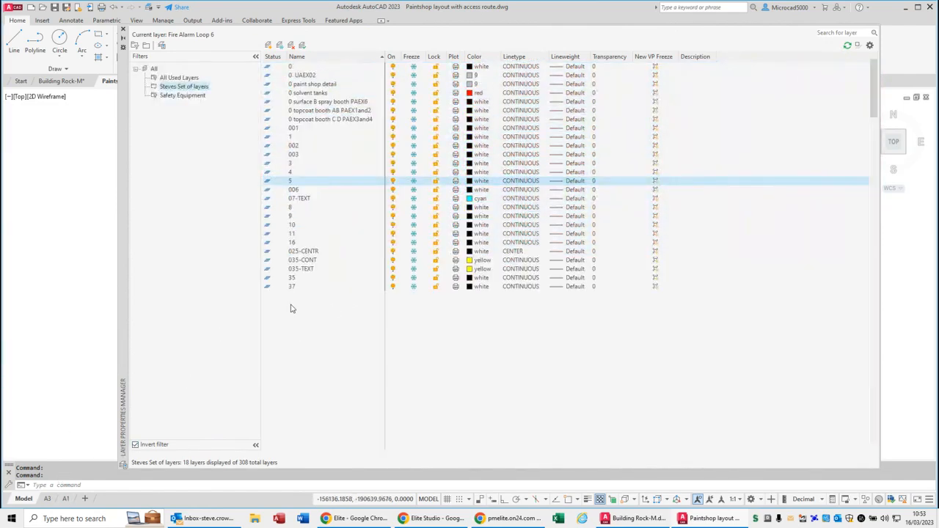
# - Invert the group filter, freeze all layers outside the group and close the Layer Properties Manager
pyautogui.rightClick(303, 251)
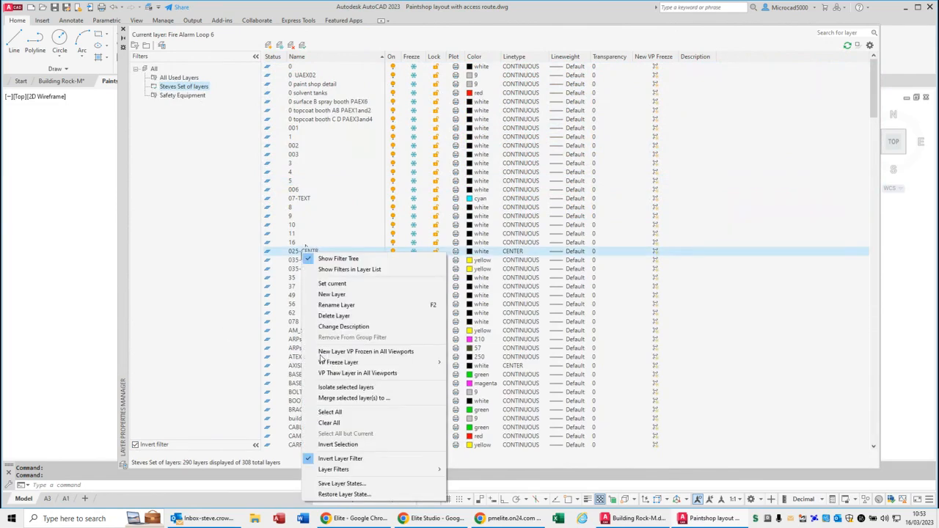
pyautogui.click(330, 412)
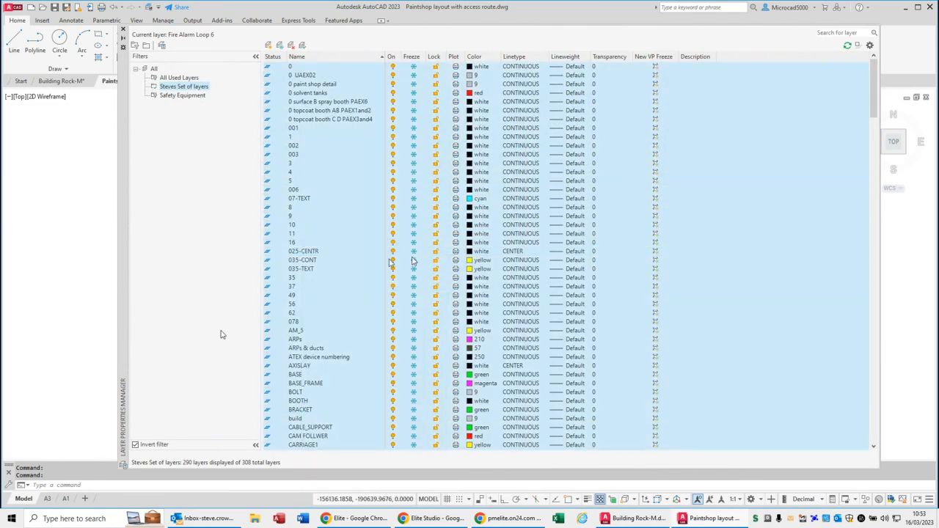
pyautogui.click(413, 253)
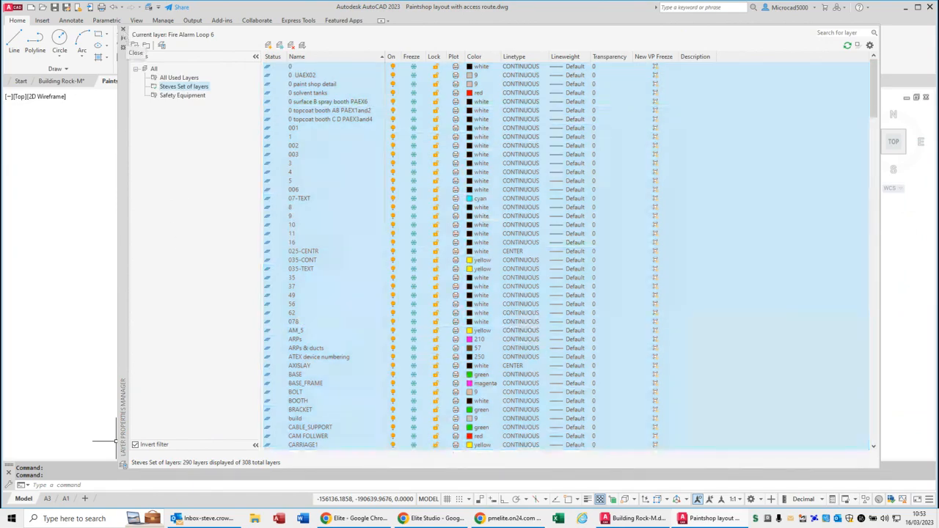
pyautogui.click(123, 29)
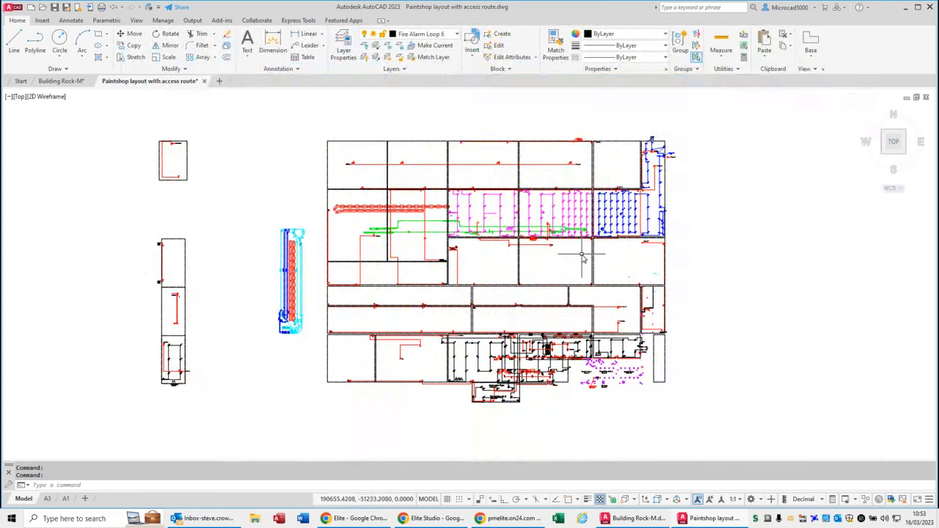
# - Examine which layers the layer list offers for selection while the inverted group filter is active
pyautogui.click(458, 34)
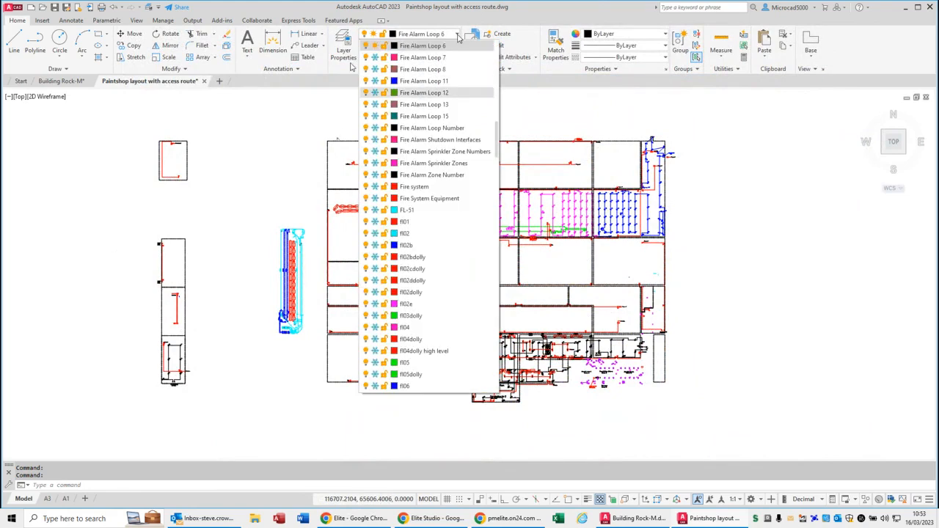
pyautogui.click(348, 46)
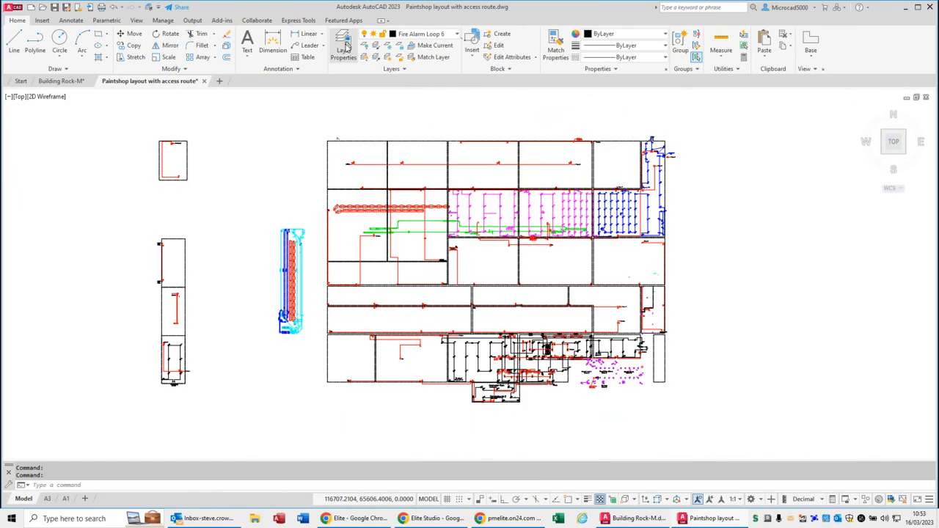
pyautogui.click(347, 44)
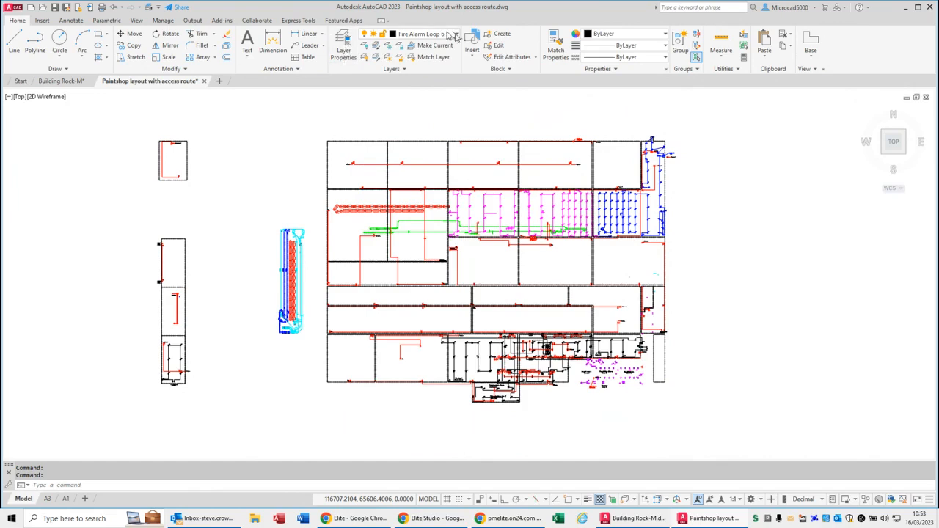
pyautogui.click(454, 34)
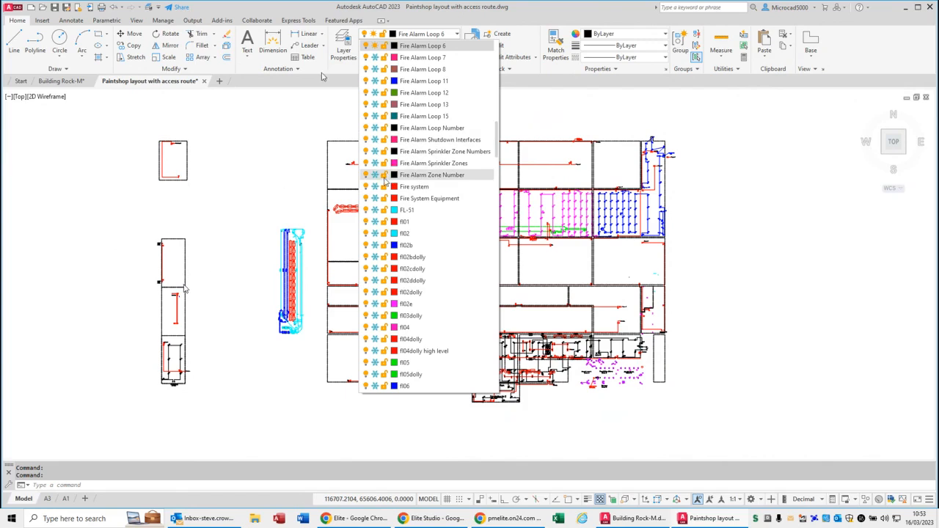
pyautogui.click(577, 115)
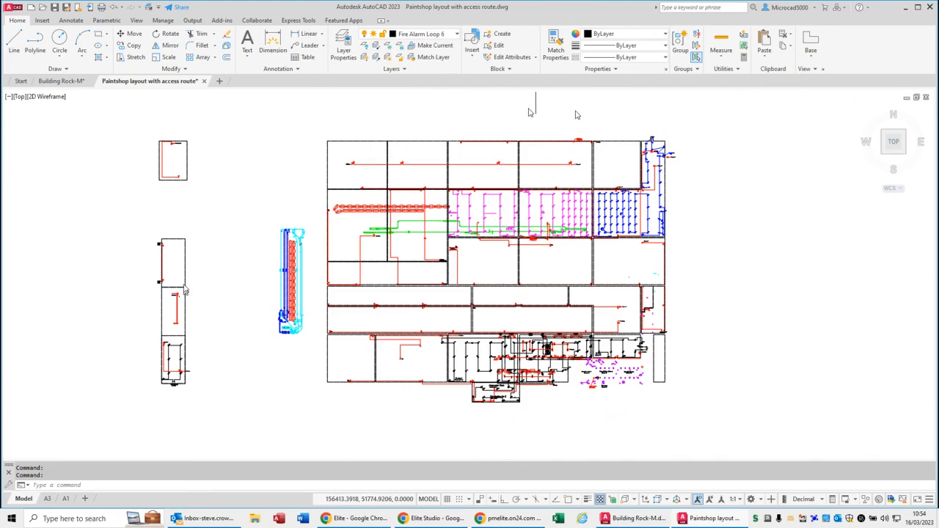
# - Open the Layer Properties Manager, switch to the All filter and turn off the filter inversion
pyautogui.click(343, 48)
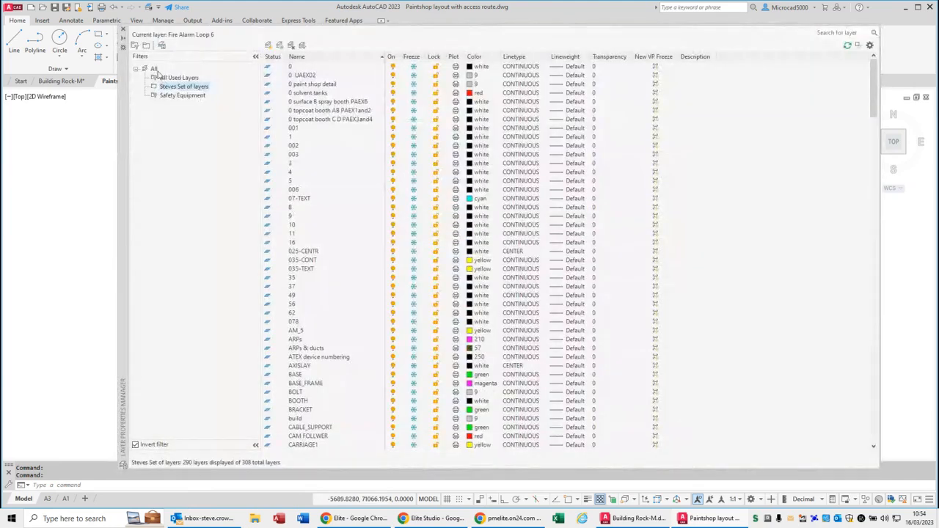
pyautogui.click(158, 69)
pyautogui.click(156, 69)
pyautogui.click(156, 70)
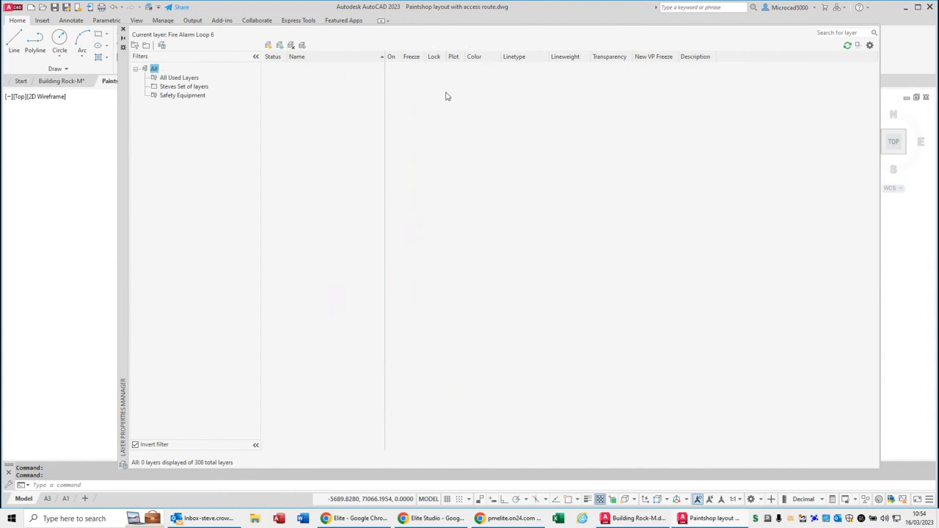
pyautogui.click(457, 109)
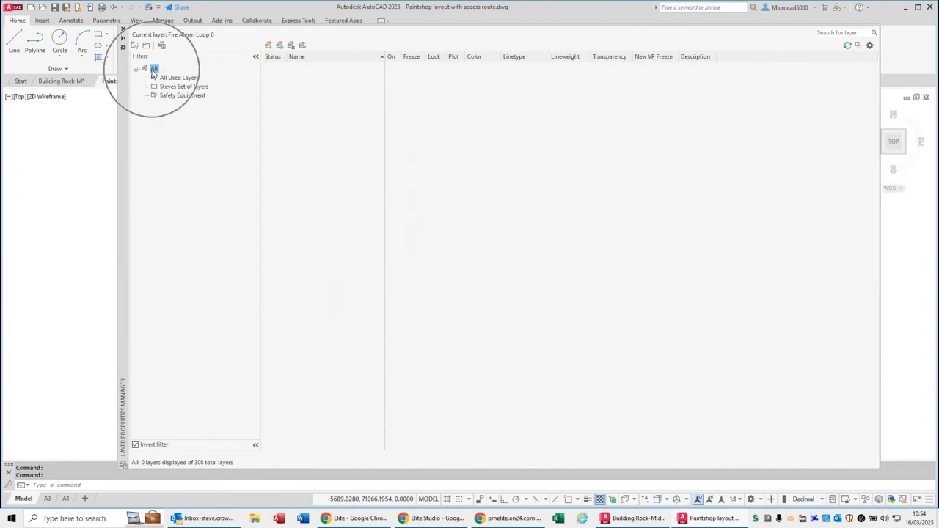
pyautogui.click(154, 71)
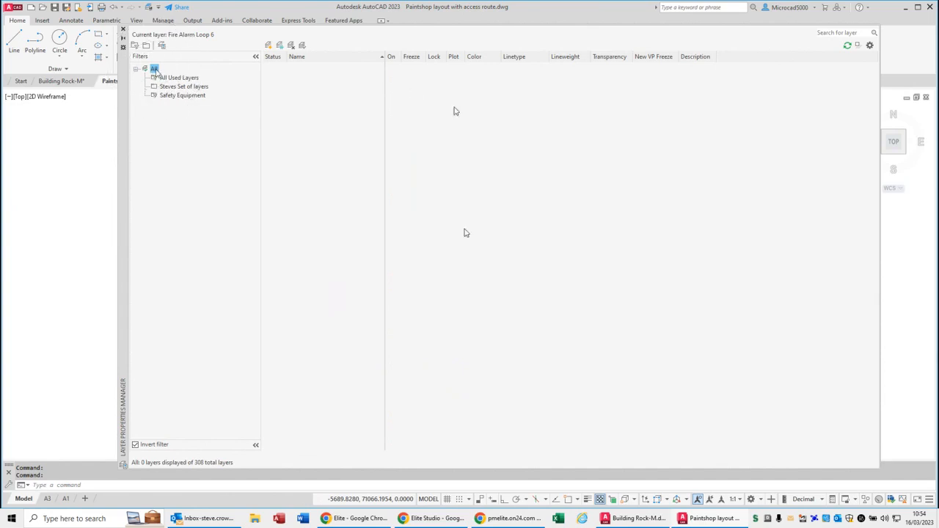
pyautogui.click(422, 96)
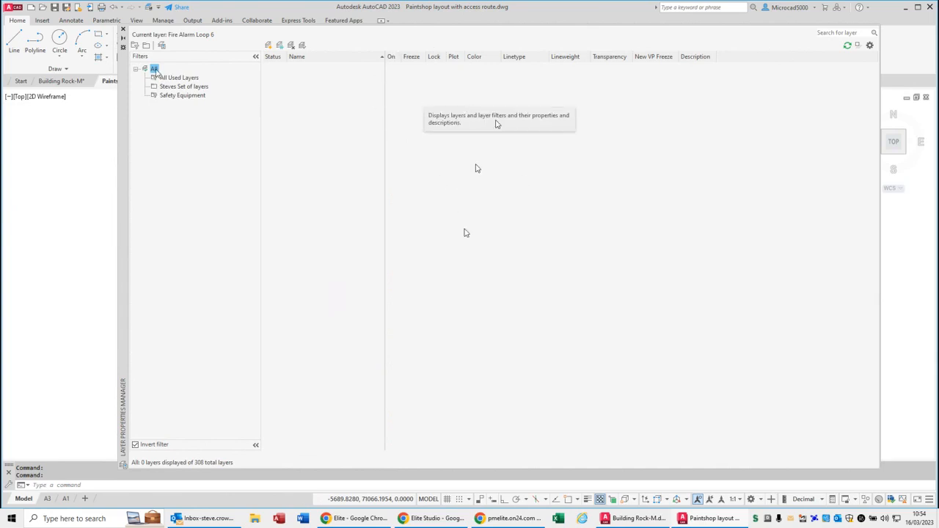
pyautogui.press('ctrl')
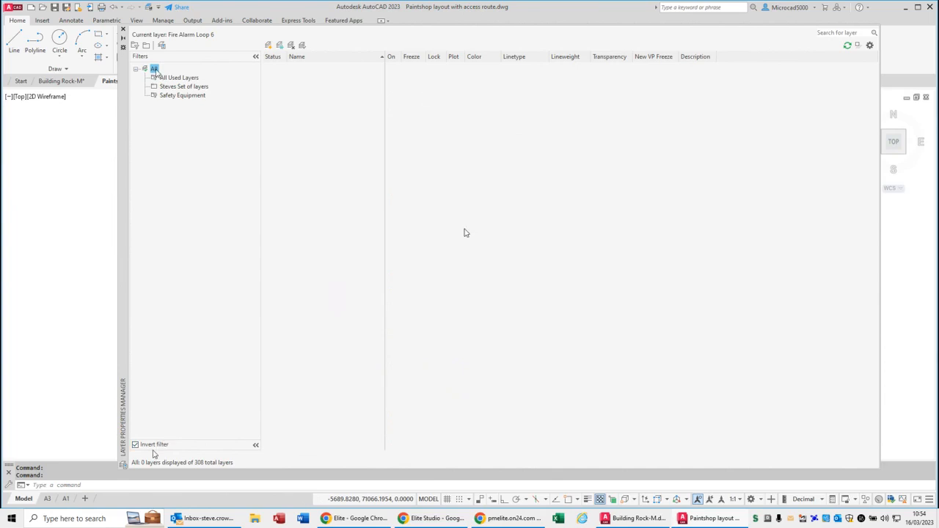
pyautogui.press('ctrl')
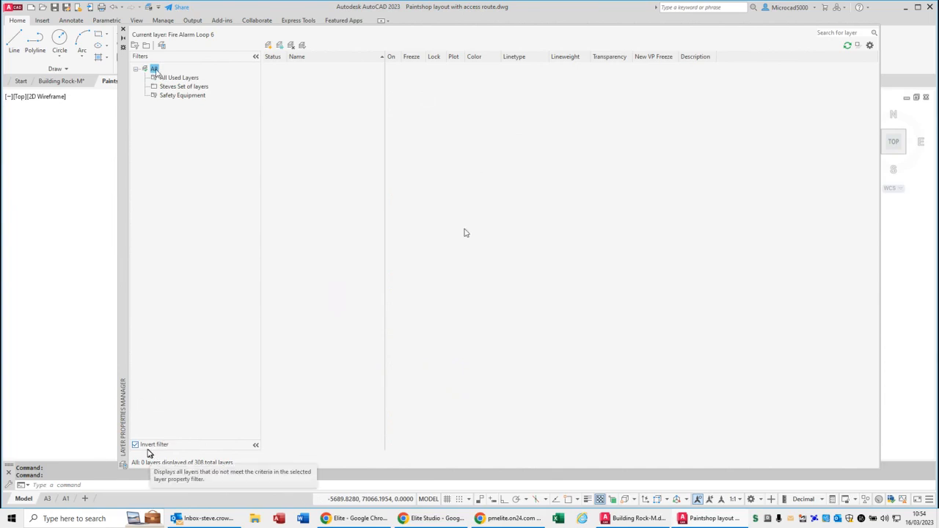
pyautogui.press('ctrl')
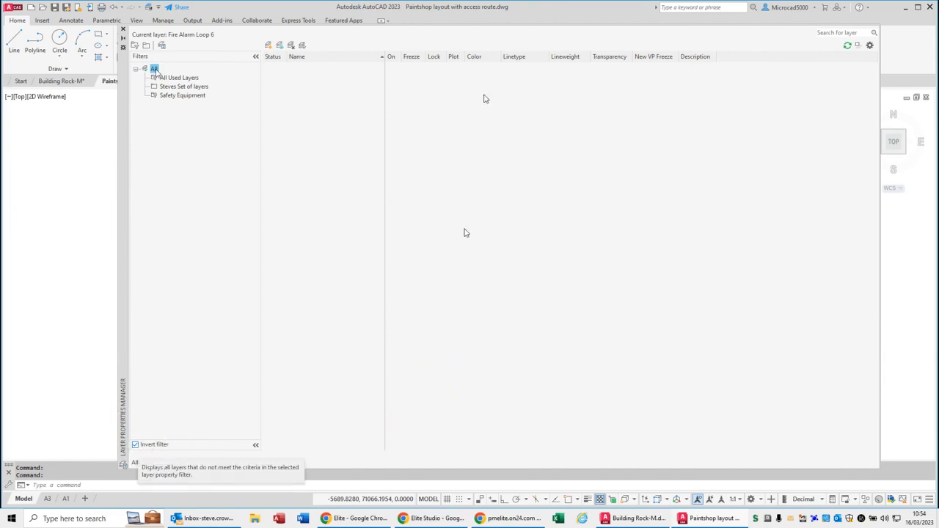
pyautogui.click(136, 444)
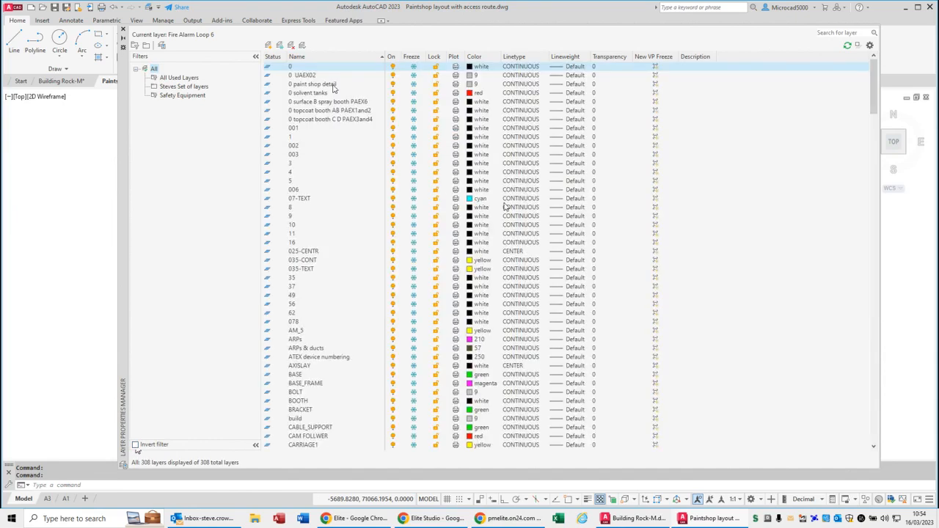
# - Activate the personal group filter, close the Layer Properties Manager and check the filtered layer list
pyautogui.click(181, 87)
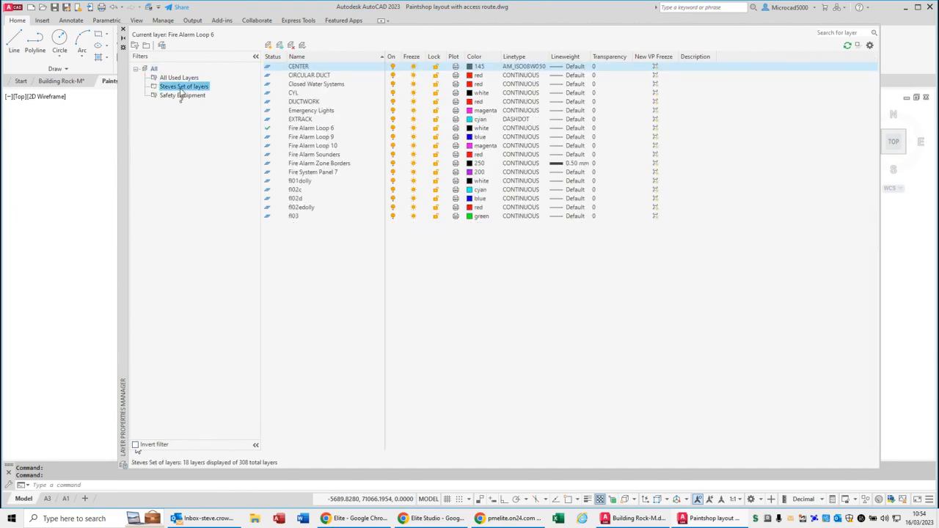
pyautogui.click(122, 29)
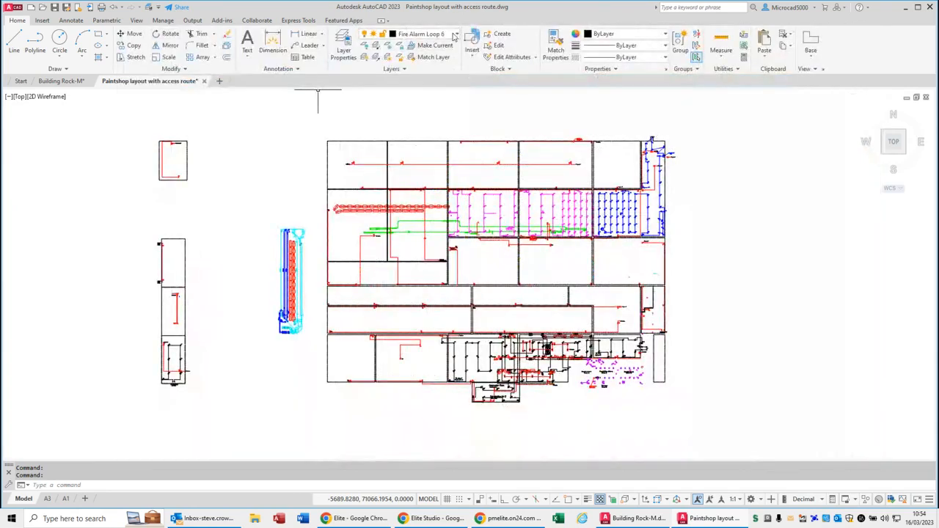
pyautogui.click(456, 36)
pyautogui.click(527, 109)
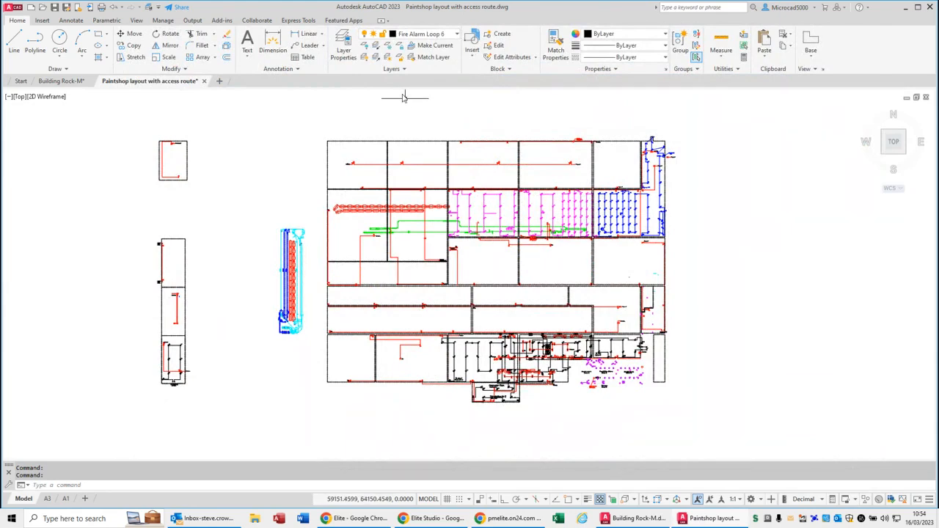
# - In the Layer Properties Manager, apply the Safety Equipment filter, turn off New Layer Notification in the layer settings and close the manager
pyautogui.click(342, 47)
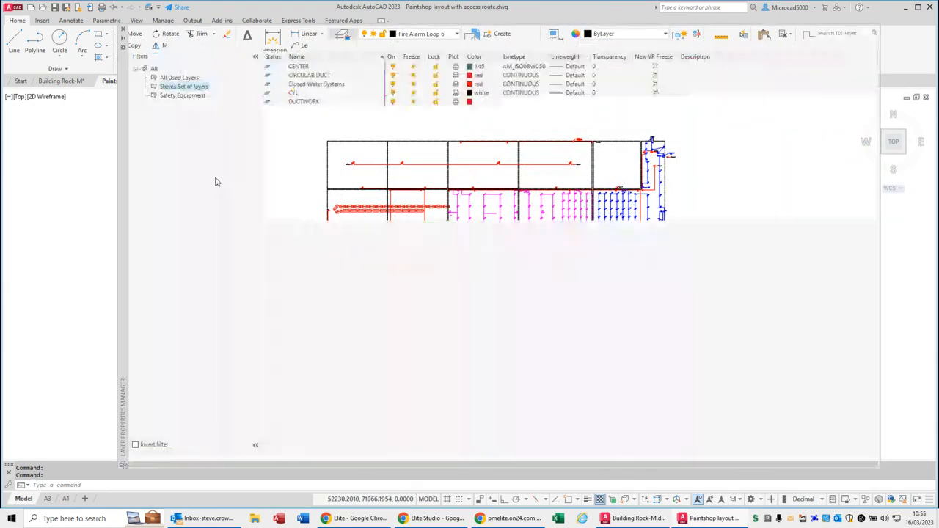
pyautogui.click(177, 96)
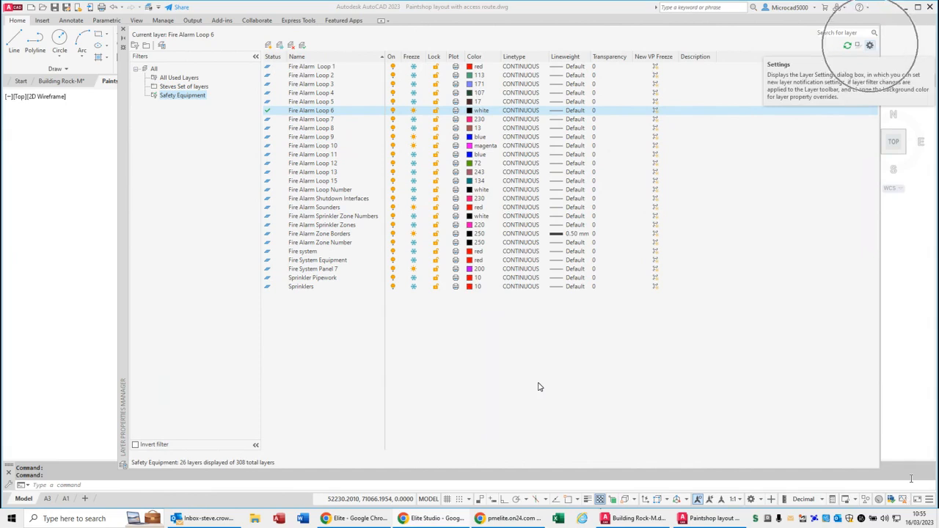
pyautogui.click(871, 45)
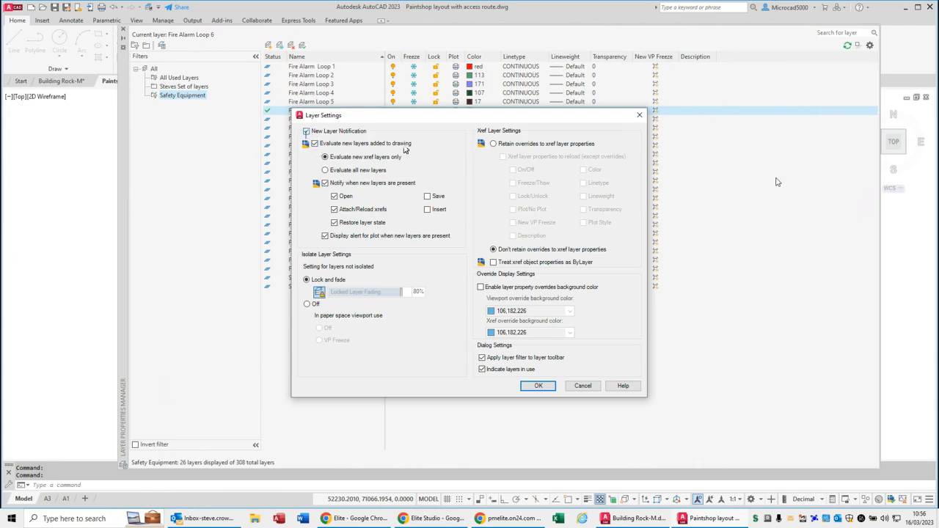
pyautogui.click(306, 132)
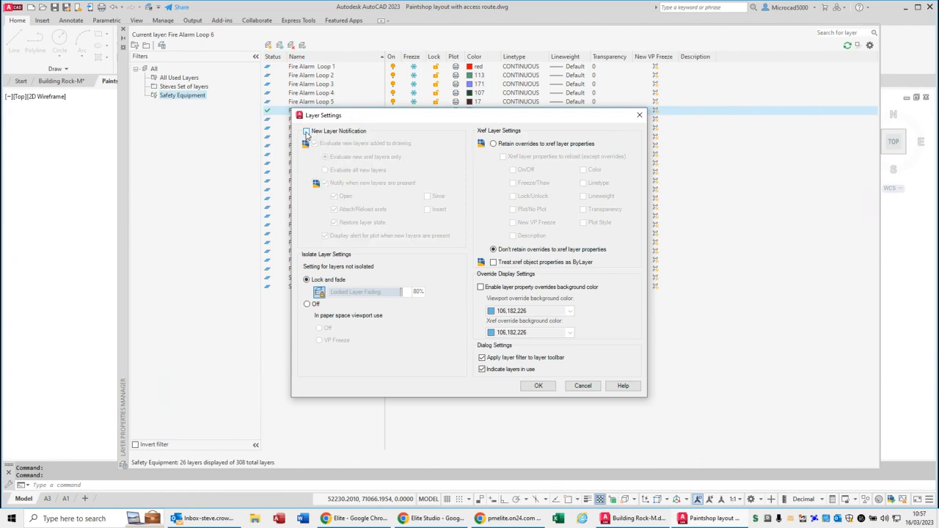
pyautogui.click(539, 387)
pyautogui.click(538, 388)
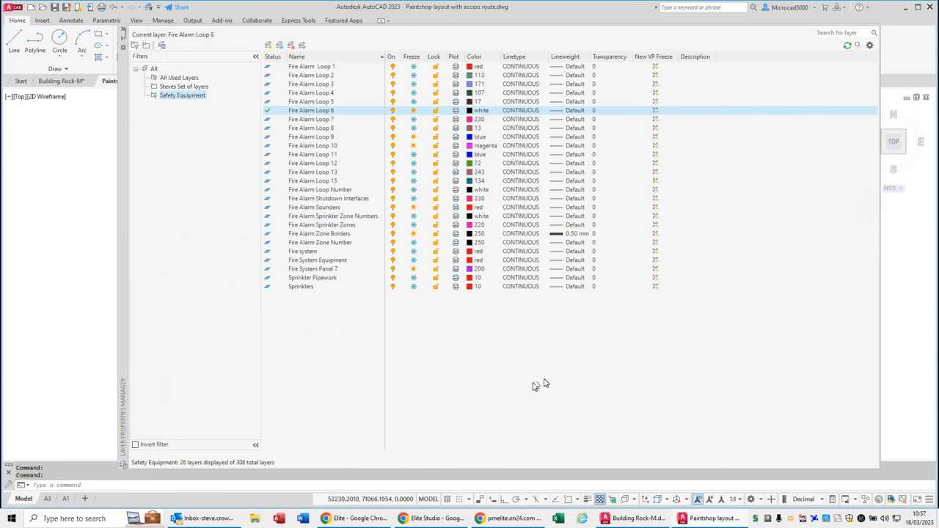
pyautogui.click(123, 31)
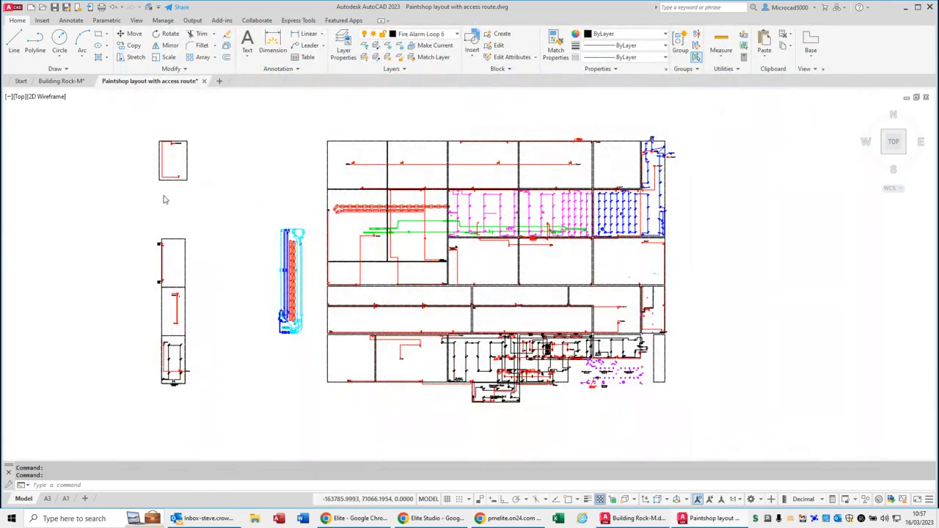
# - Open the drawing 600 heating.dwg, centre its floor plan and display its list of layers
pyautogui.hotkey('ctrl', 'o')
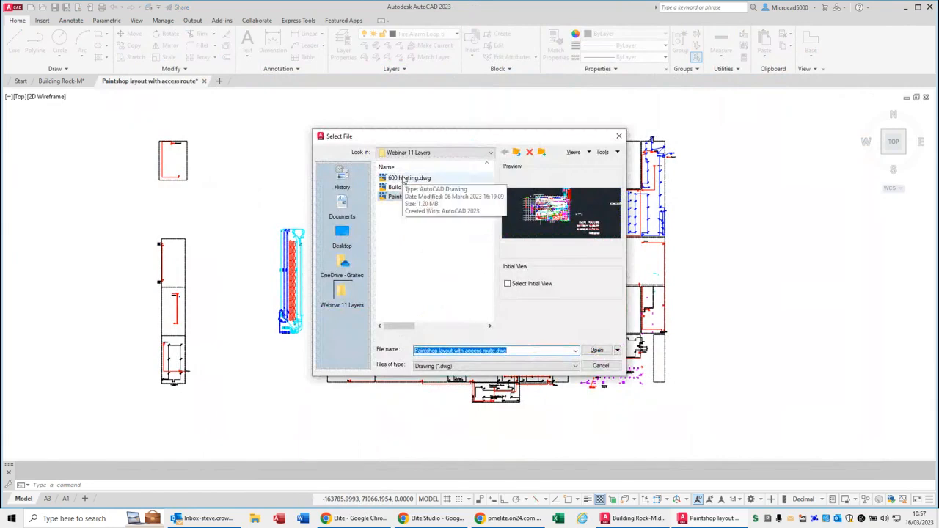
pyautogui.click(403, 180)
pyautogui.click(596, 350)
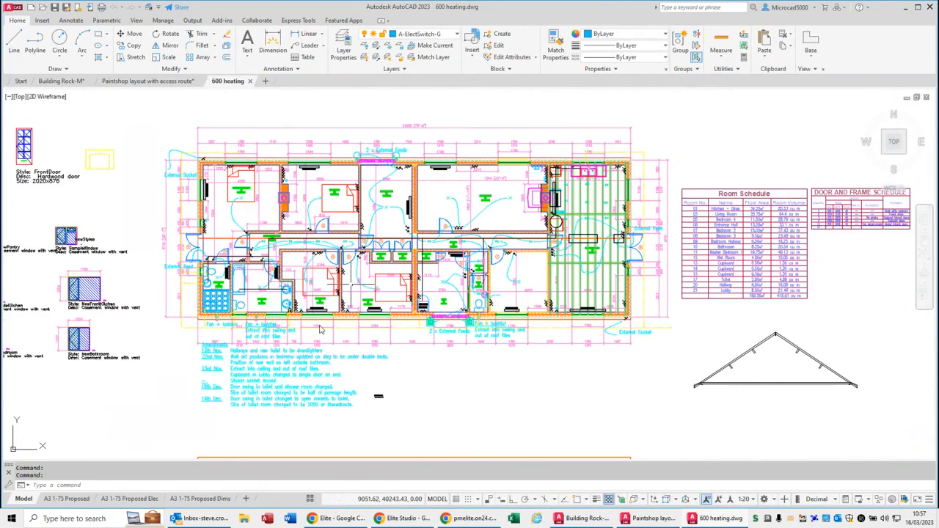
pyautogui.moveTo(359, 286); pyautogui.dragTo(465, 293, button='middle')
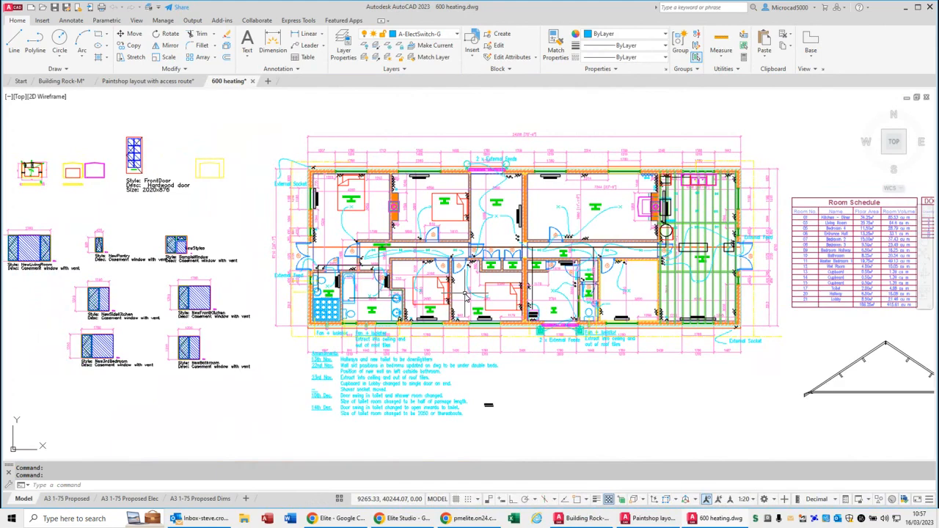
pyautogui.click(459, 34)
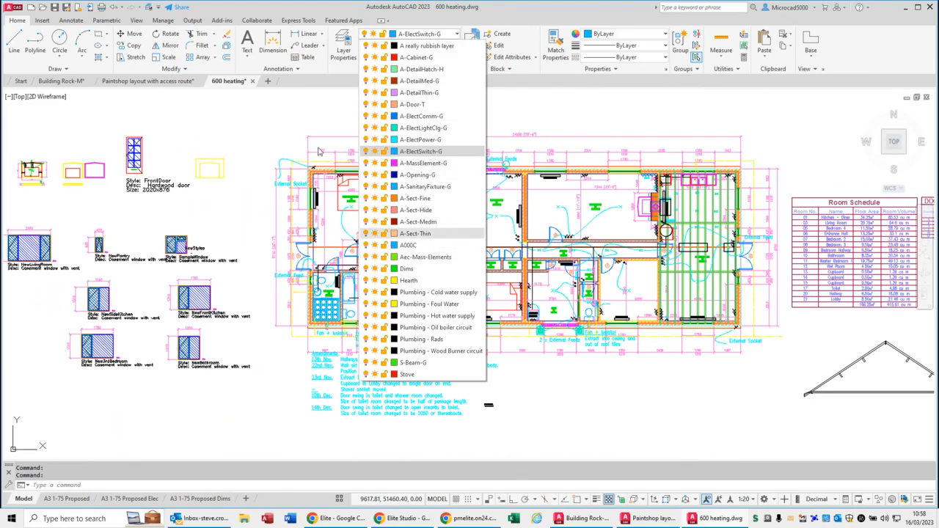
# - Apply the All filter in the Layer Properties Manager, close the manager and look through the drawing's complete layer list
pyautogui.click(290, 126)
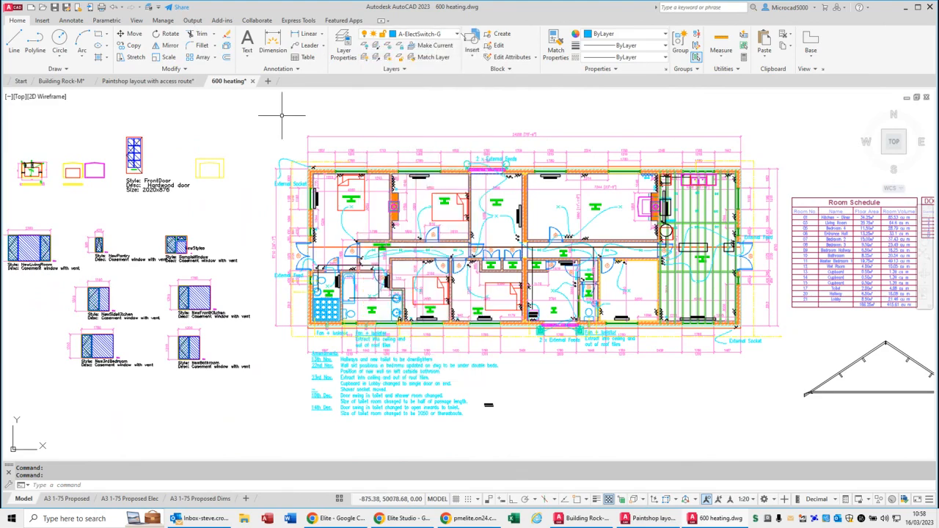
pyautogui.click(344, 44)
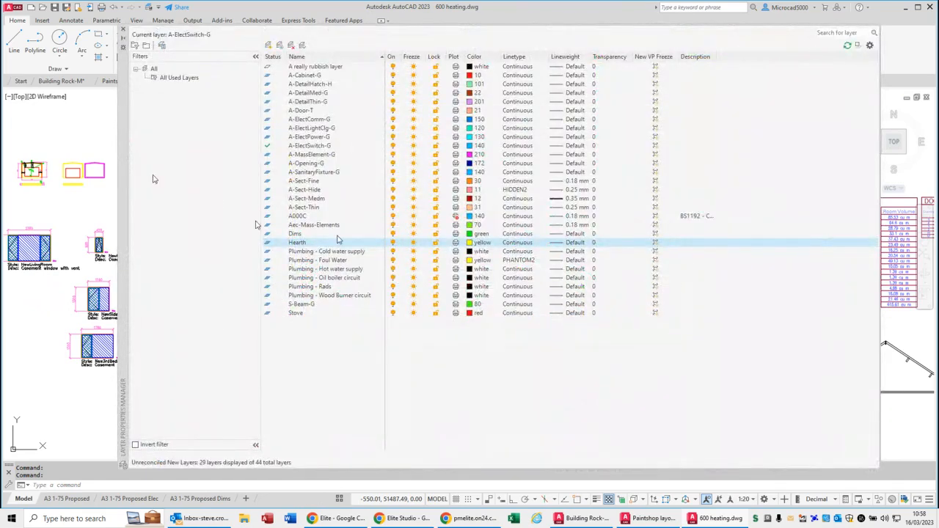
pyautogui.click(154, 69)
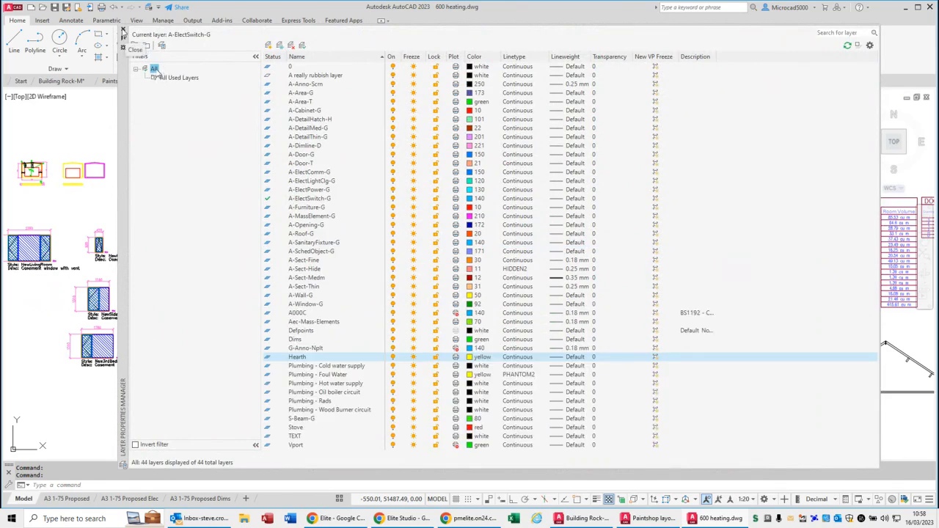
pyautogui.click(122, 30)
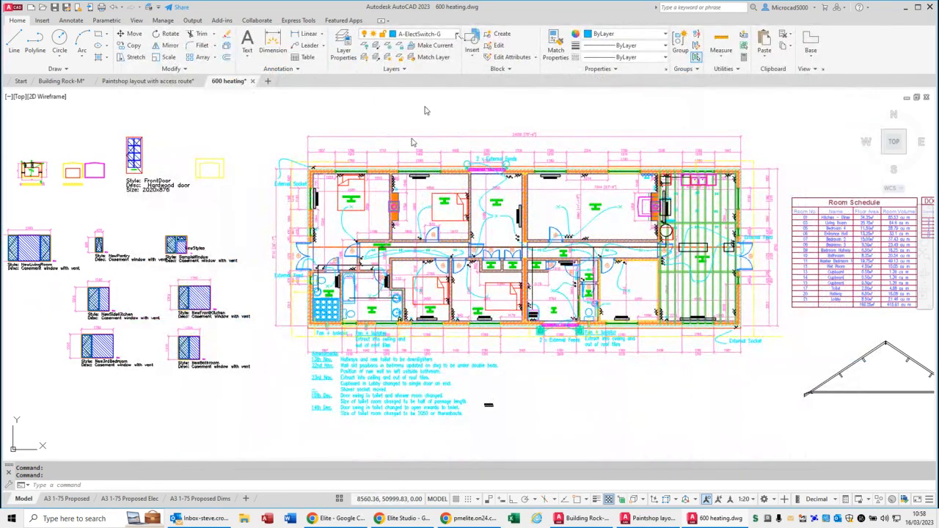
pyautogui.click(422, 33)
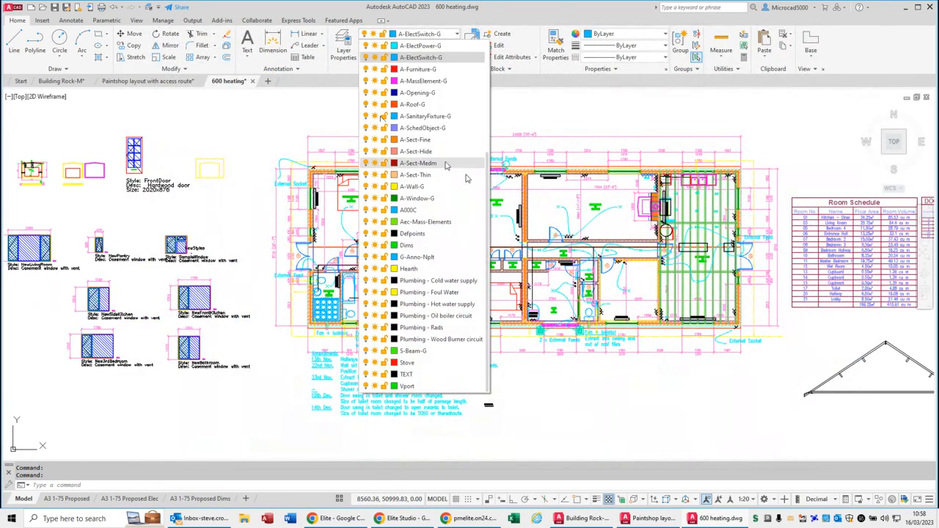
pyautogui.moveTo(485, 223); pyautogui.dragTo(528, 115)
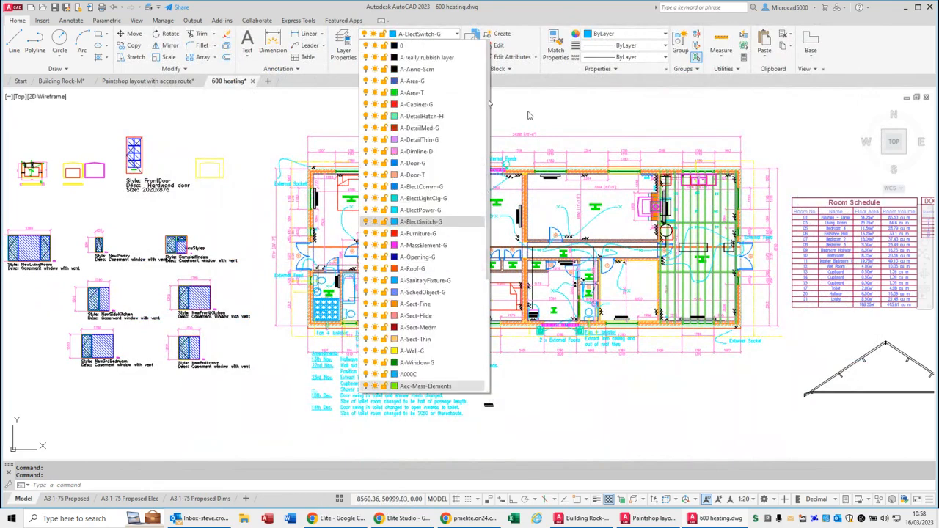
pyautogui.click(529, 114)
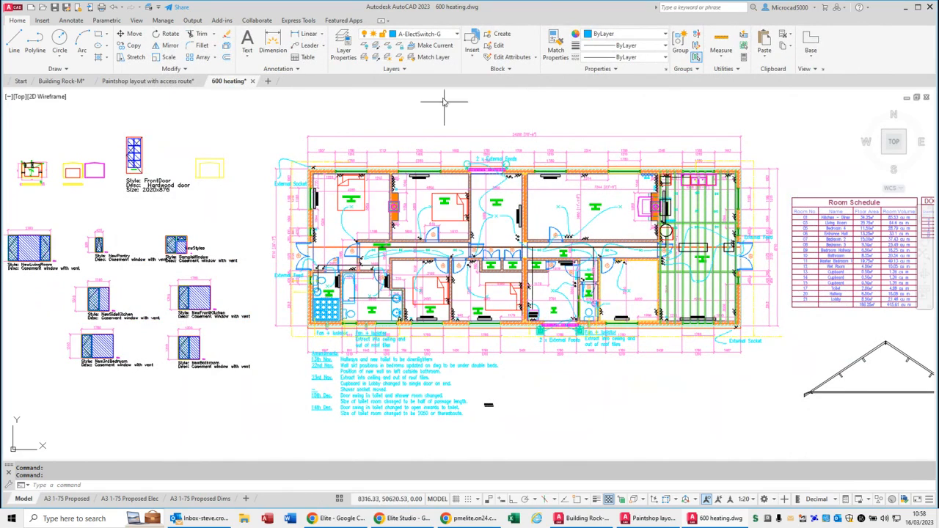
pyautogui.click(423, 70)
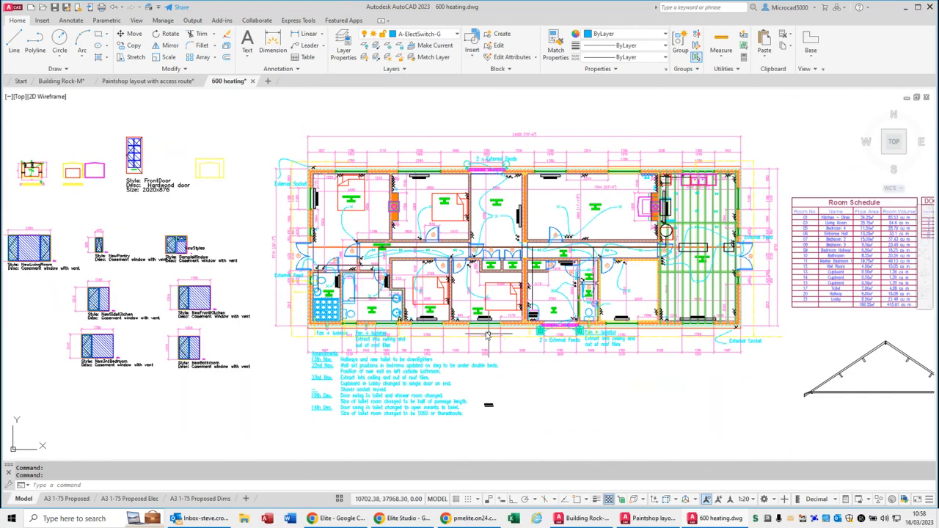
# - Freeze layers A-Dimline-D, A-Furniture-G and S-Beam-G by picking a dimension, a bed and a beam in the floor plan
pyautogui.scroll(5, 463, 316)
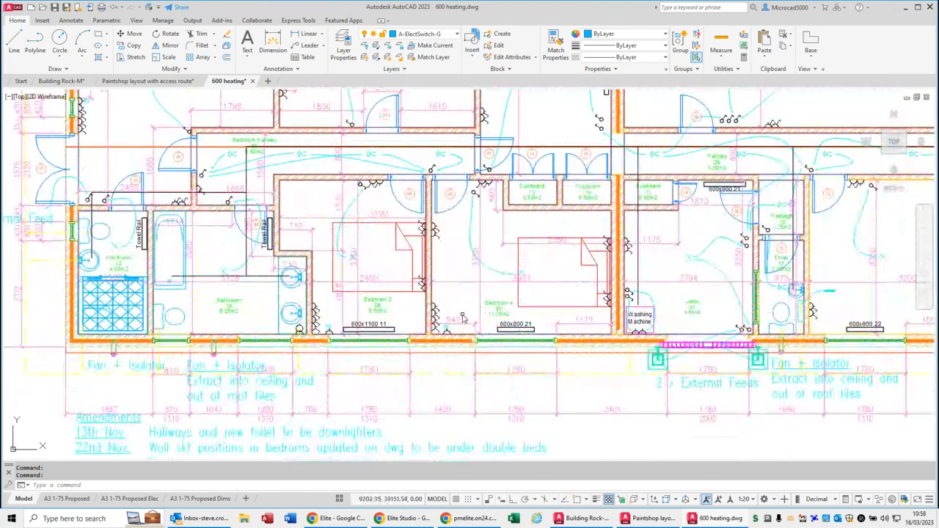
pyautogui.scroll(-3, 464, 316)
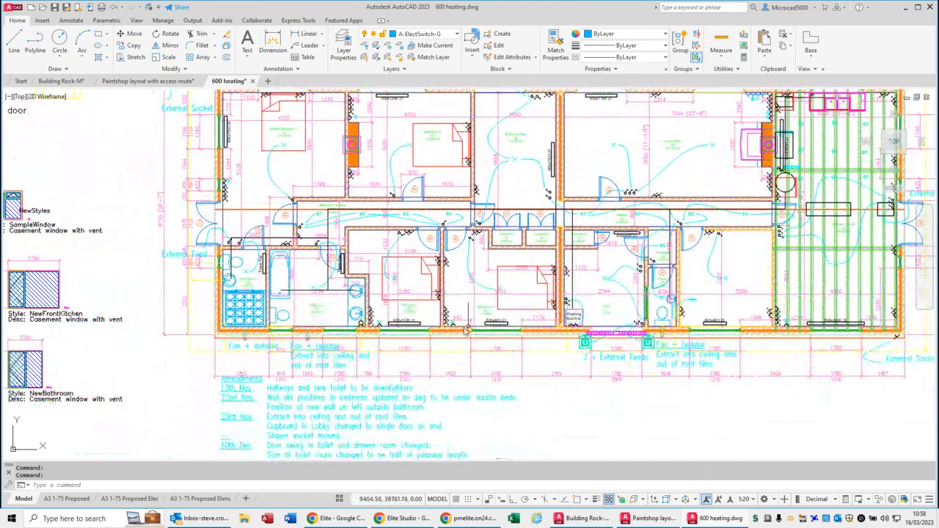
pyautogui.scroll(-3, 449, 301)
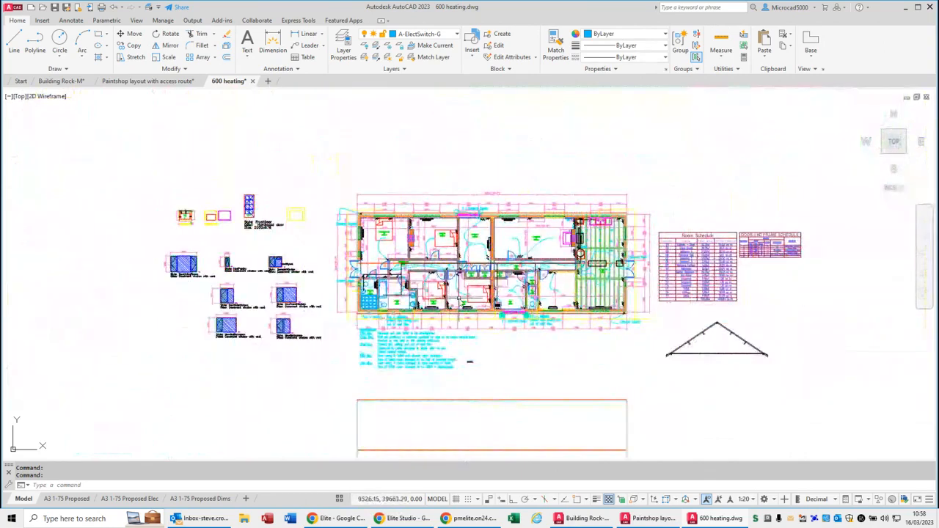
pyautogui.scroll(-1, 462, 288)
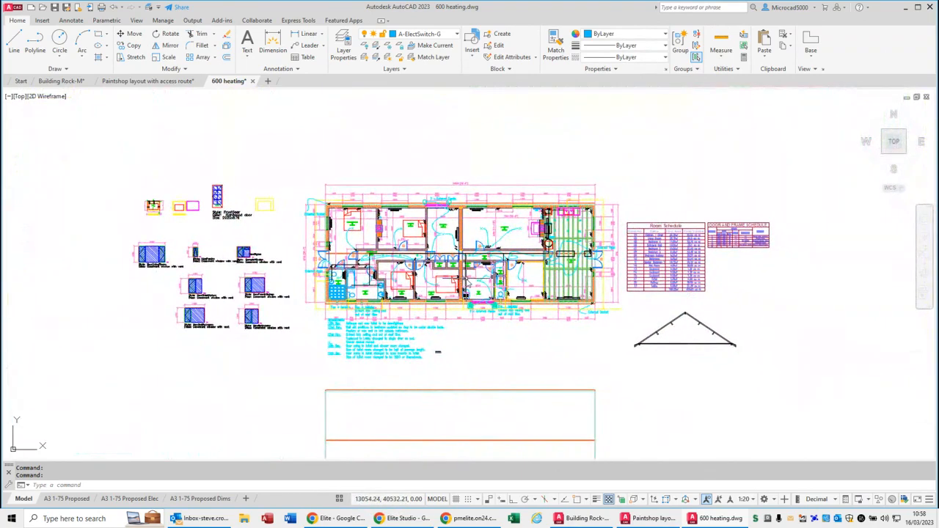
pyautogui.scroll(2, 467, 282)
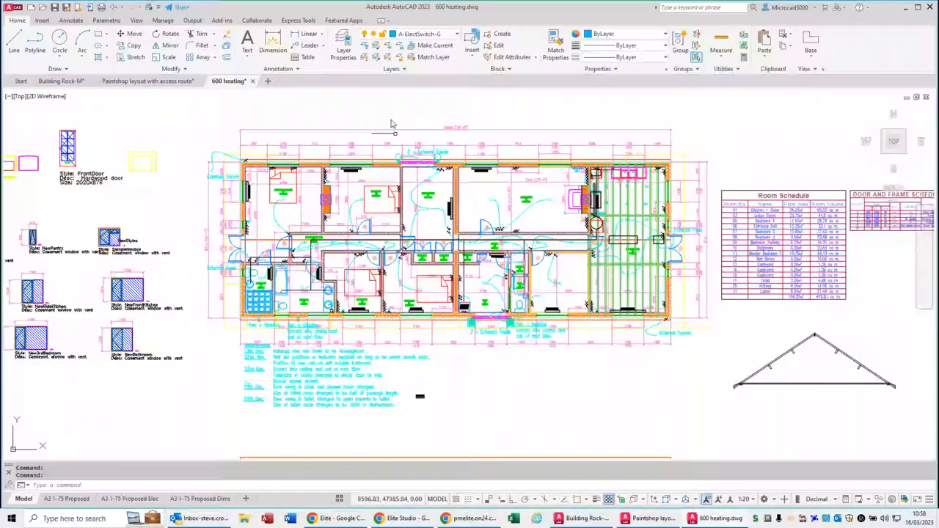
pyautogui.click(388, 54)
pyautogui.click(391, 132)
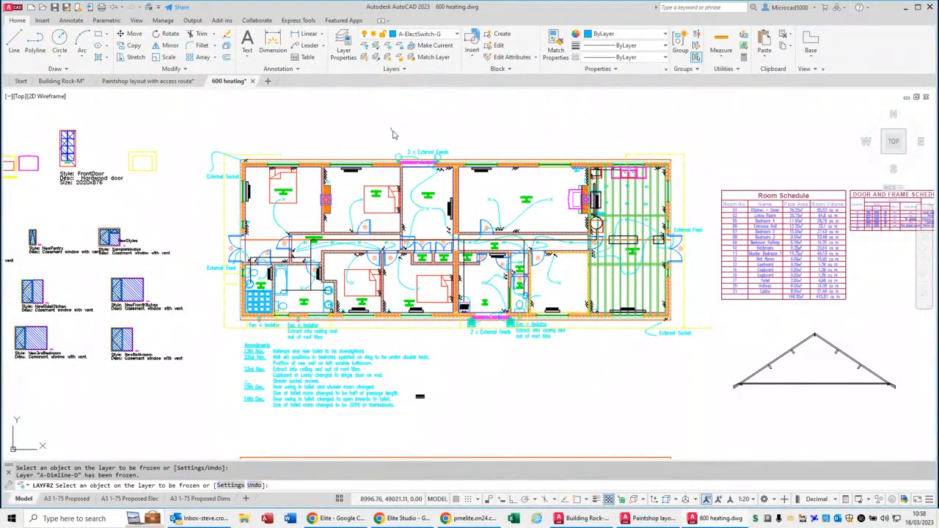
pyautogui.click(382, 223)
pyautogui.click(622, 294)
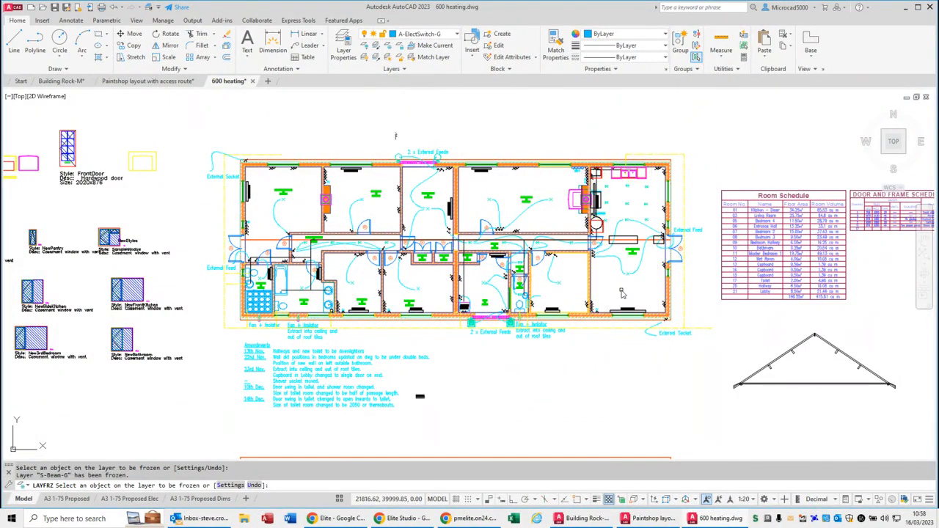
# - Freeze layers A-Roof-G, A-SanitaryFixture-G and Plumbing - Hot water supply by picking their objects in the plan, and end the command
pyautogui.click(257, 244)
pyautogui.click(258, 302)
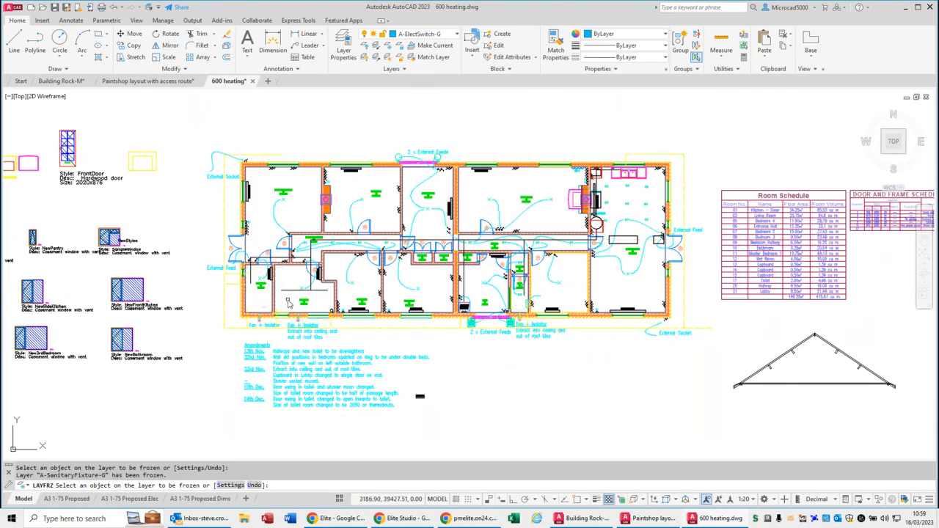
pyautogui.click(287, 292)
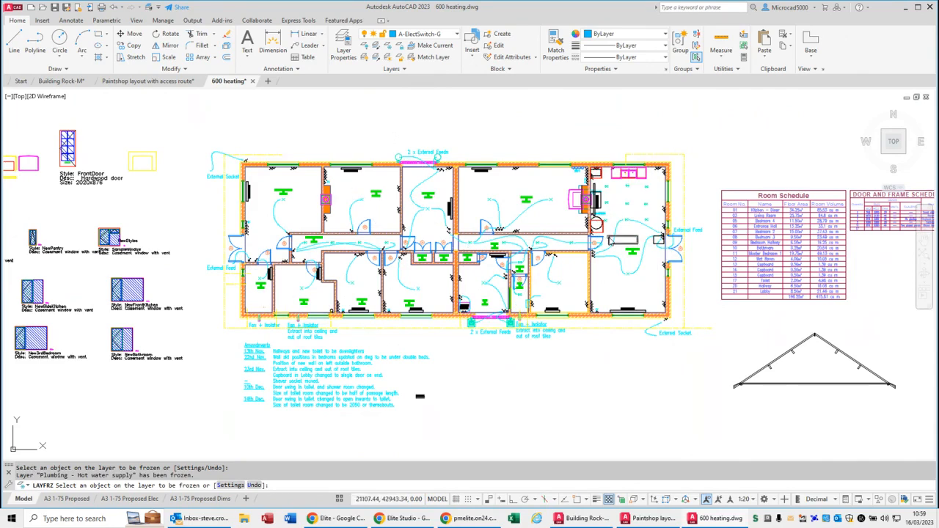
pyautogui.scroll(6, 612, 244)
pyautogui.click(579, 232)
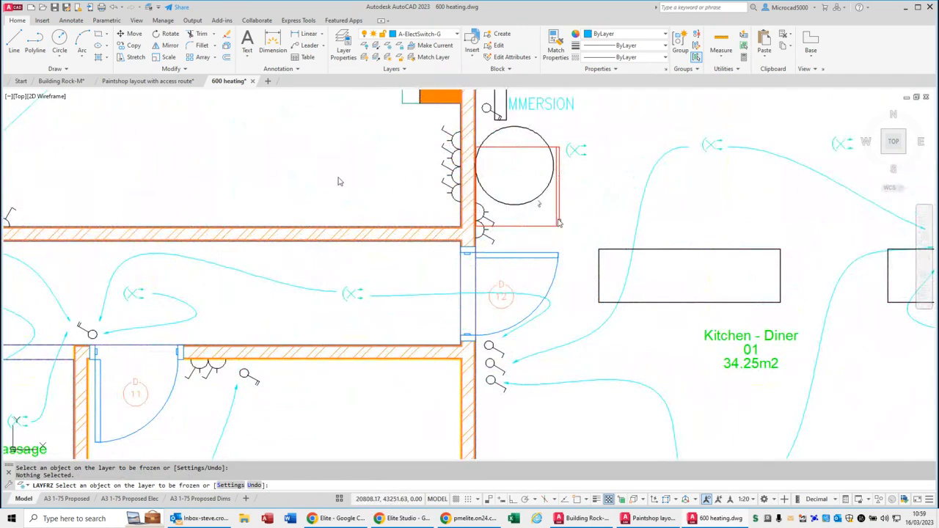
pyautogui.press('Escape')
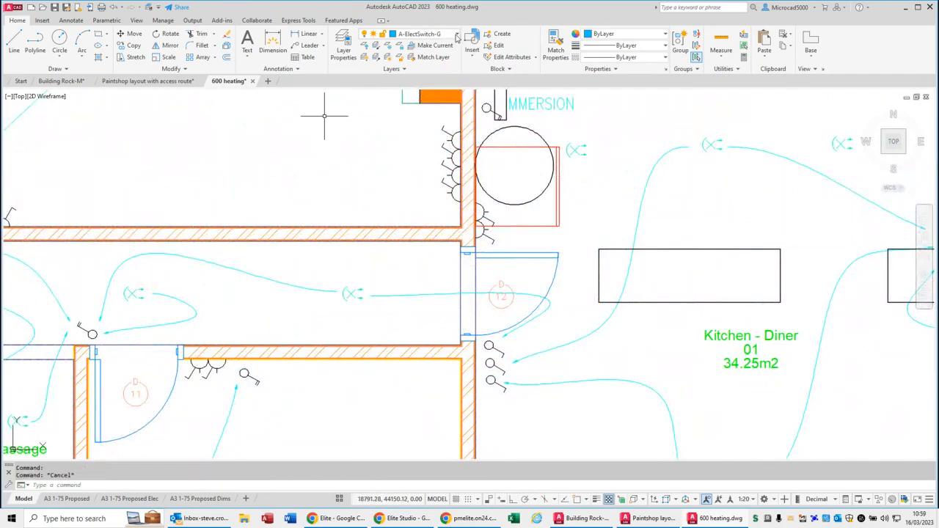
# - Make layer 0 current and freeze layers Plumbing - Wood Burner circuit, A-Cabinet-G and Plumbing - Cold water supply by picking objects in the kitchen
pyautogui.click(457, 36)
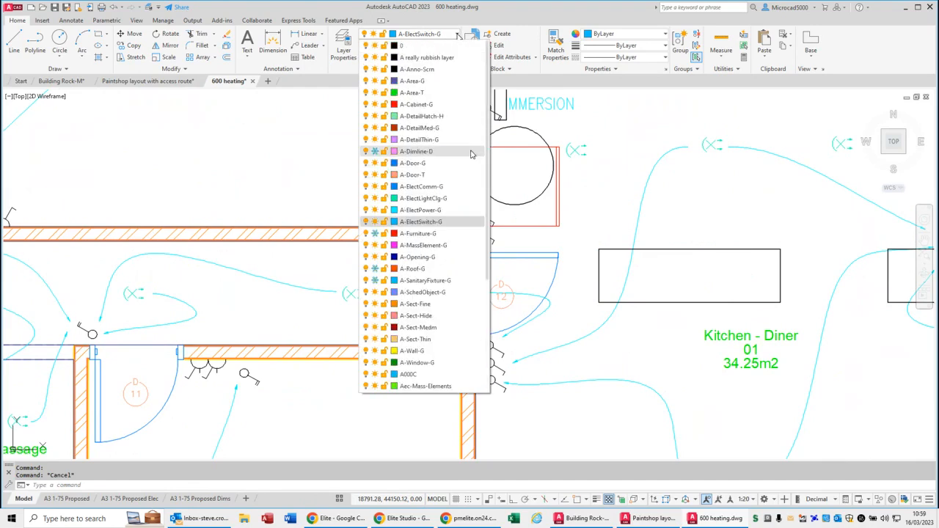
pyautogui.click(433, 46)
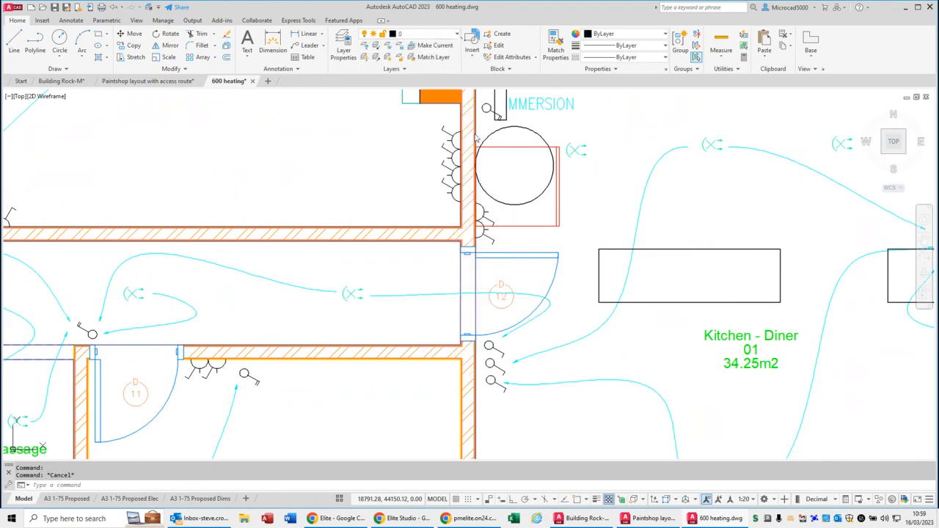
pyautogui.click(388, 46)
pyautogui.click(514, 204)
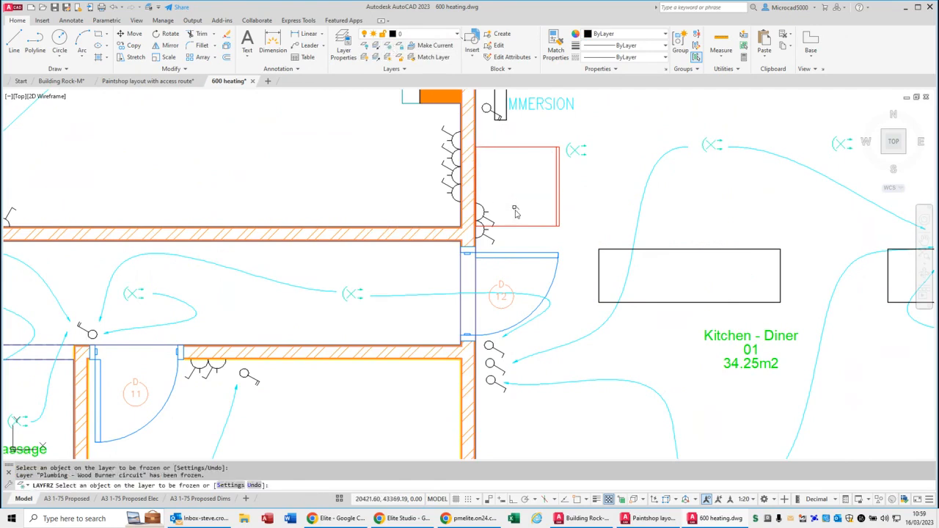
pyautogui.click(519, 225)
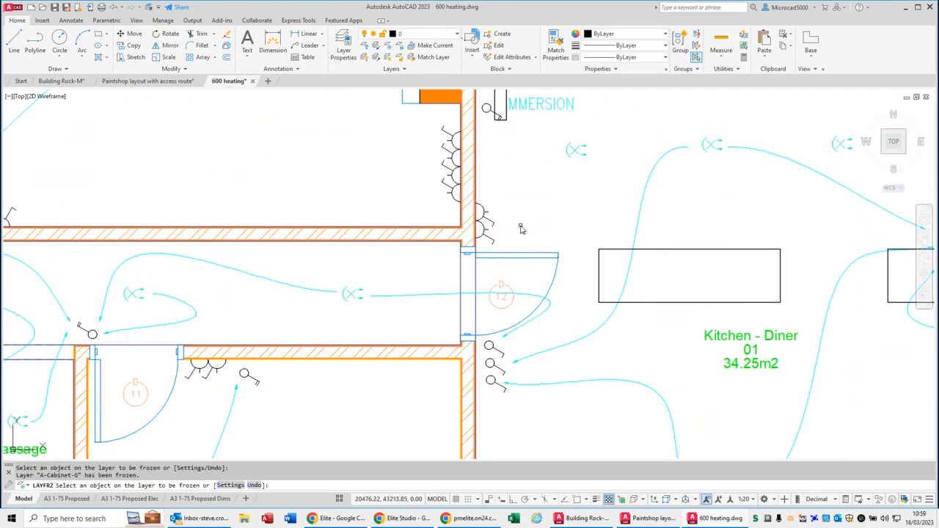
pyautogui.click(628, 252)
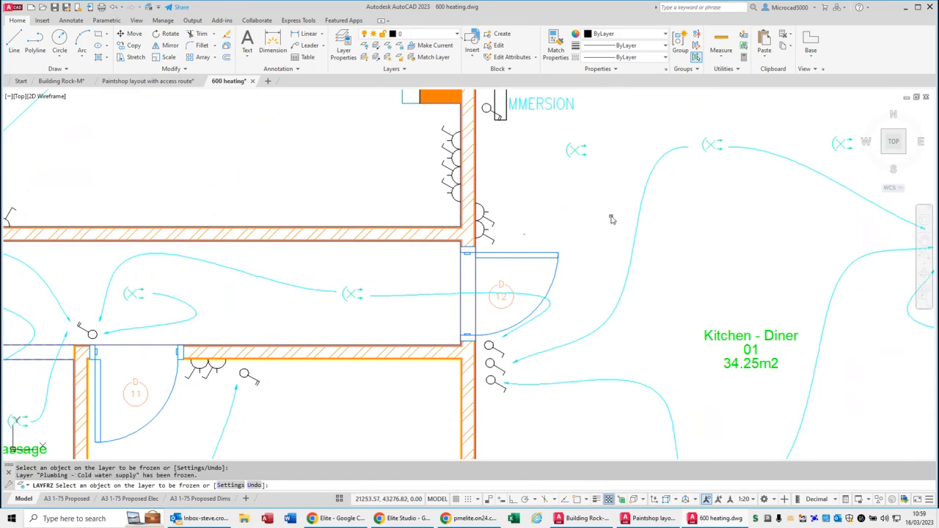
# - Freeze layers Plumbing - Oil boiler circuit and A-MassElement-G by picking their objects in the kitchen, and end the command
pyautogui.scroll(-6, 610, 215)
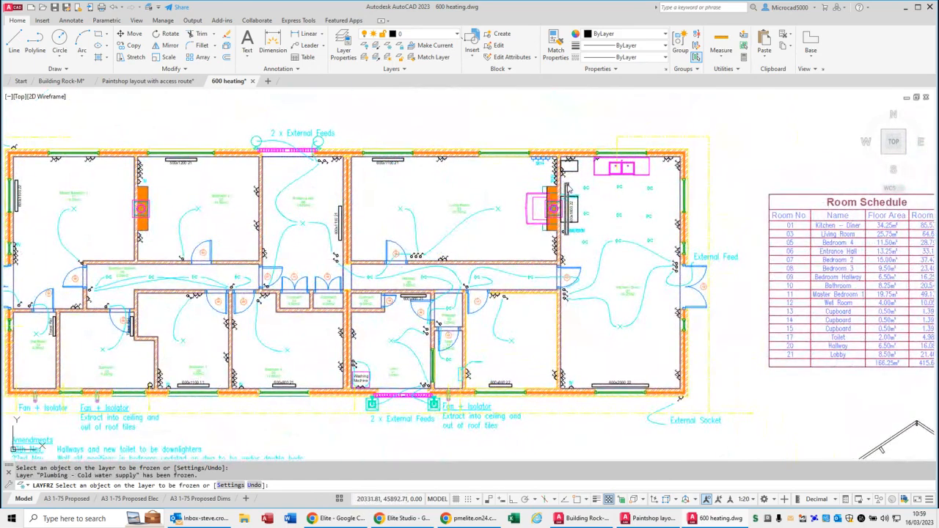
pyautogui.click(575, 177)
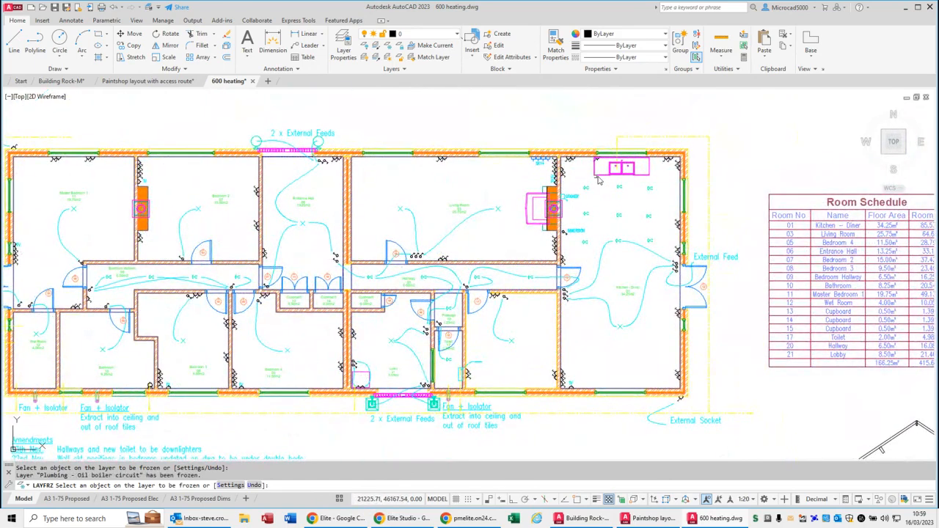
pyautogui.click(606, 178)
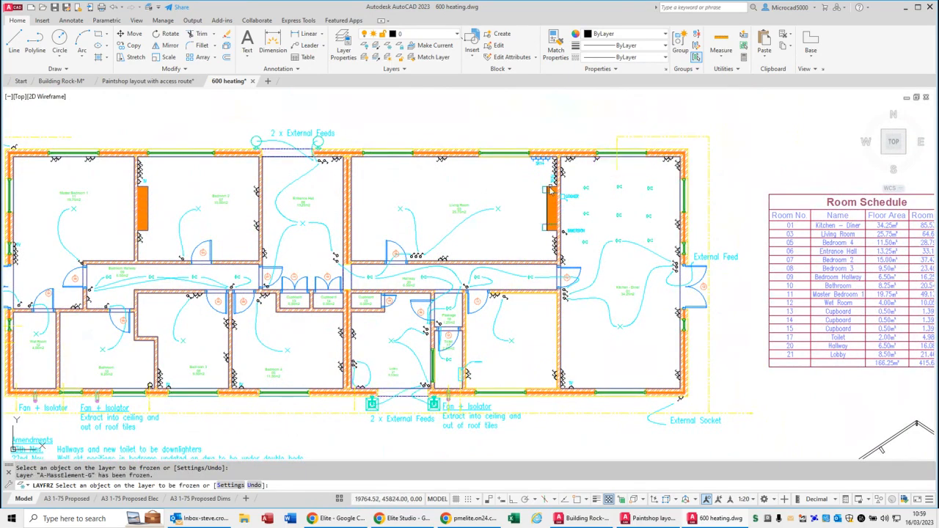
pyautogui.press('Escape')
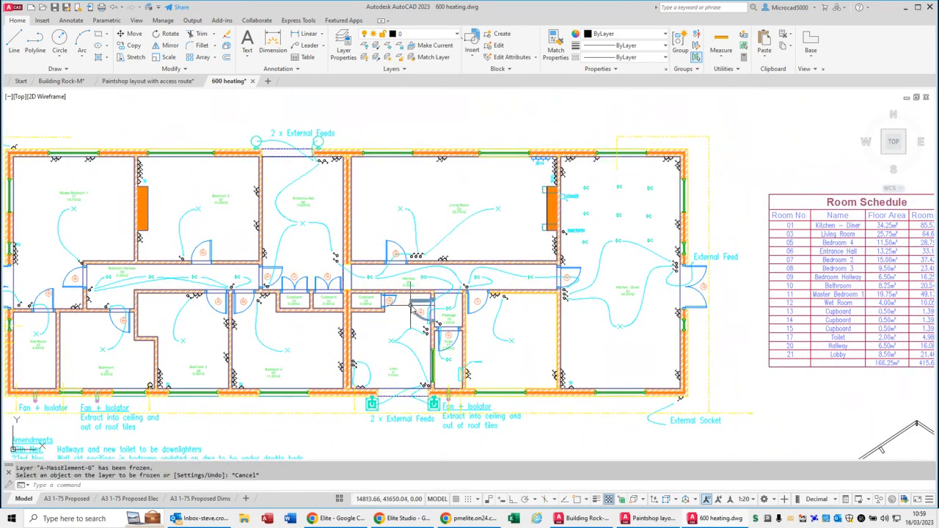
# - Examine the remaining electrical layout, including the lights and switches around the hallway and the whole floor plan
pyautogui.moveTo(412, 302); pyautogui.dragTo(560, 270, button='middle')
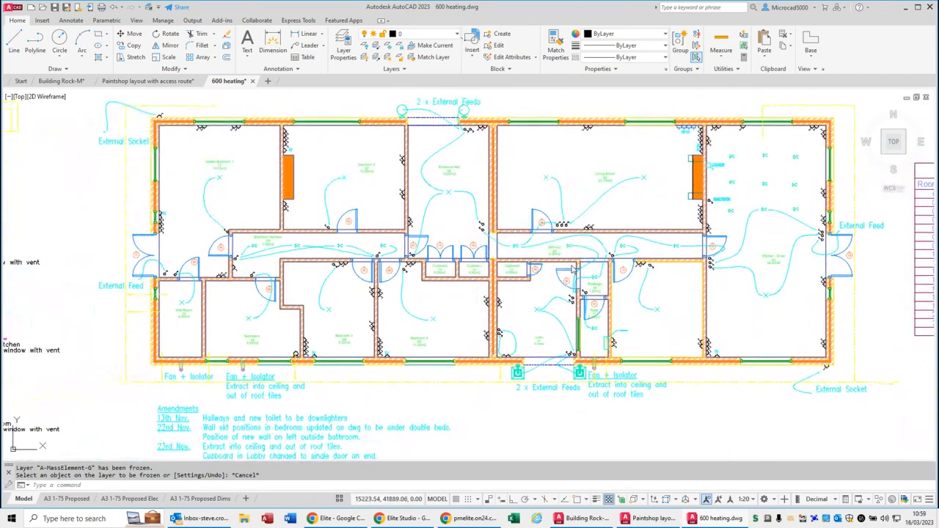
pyautogui.scroll(4, 576, 253)
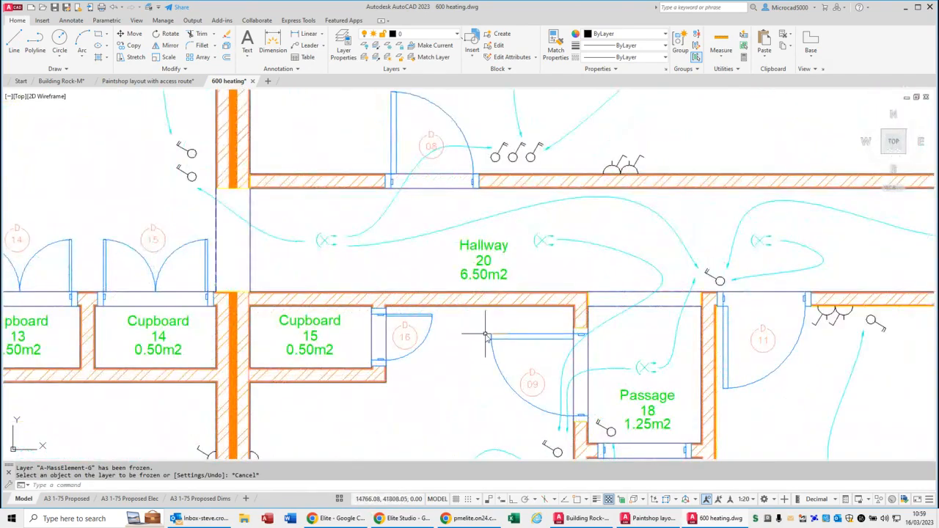
pyautogui.scroll(-1, 533, 301)
pyautogui.scroll(-1, 532, 301)
pyautogui.scroll(3, 506, 250)
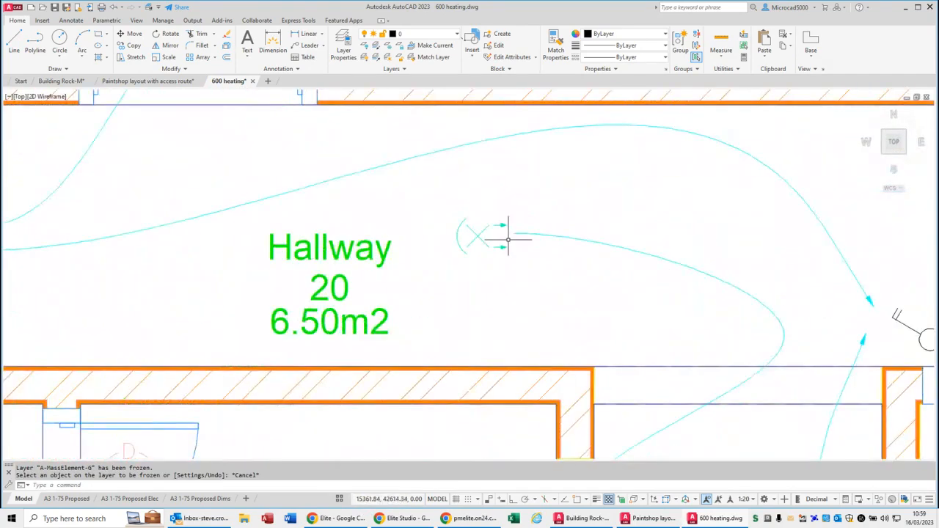
pyautogui.scroll(-4, 513, 257)
pyautogui.scroll(-4, 514, 257)
pyautogui.scroll(2, 456, 270)
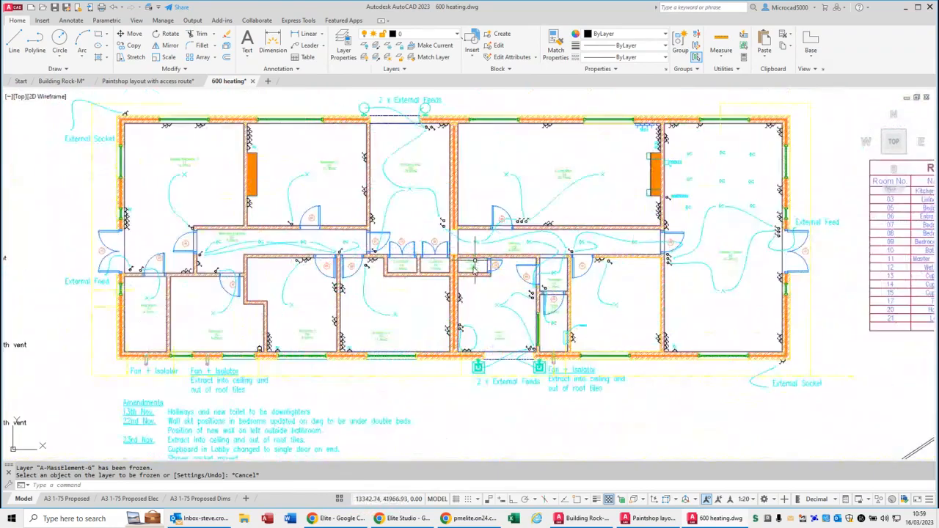
pyautogui.moveTo(454, 270); pyautogui.dragTo(462, 304, button='middle')
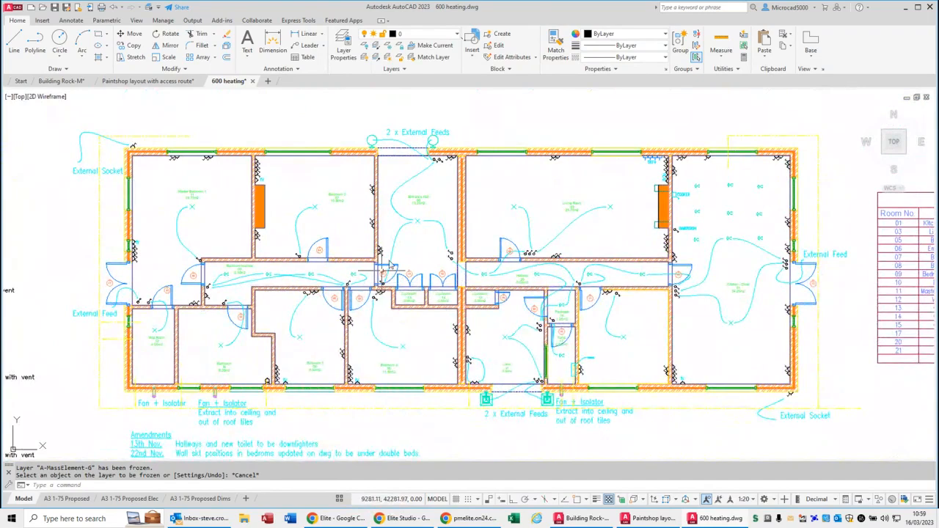
# - Save the current layer settings as a new layer state named Sparkys Plan
pyautogui.click(396, 68)
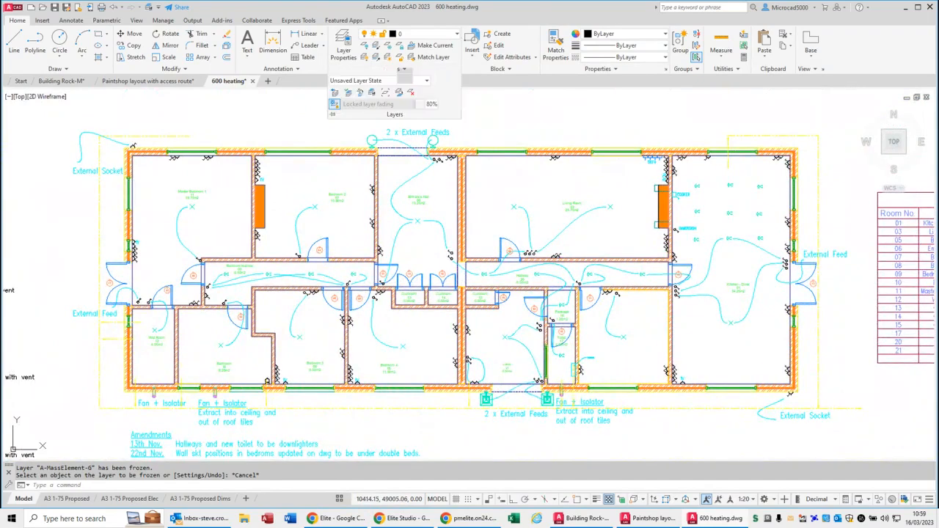
pyautogui.click(427, 82)
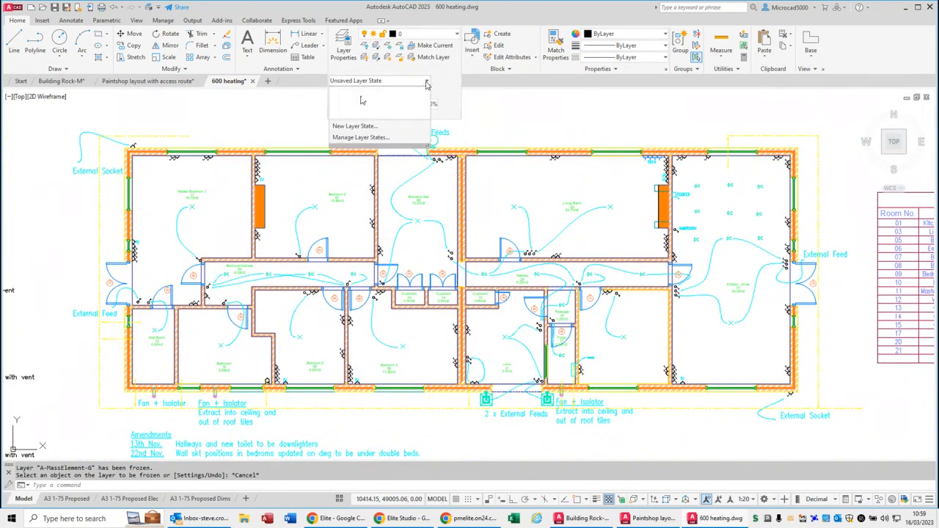
pyautogui.press('ctrl')
pyautogui.press('ctrl')
pyautogui.press('ctrl')
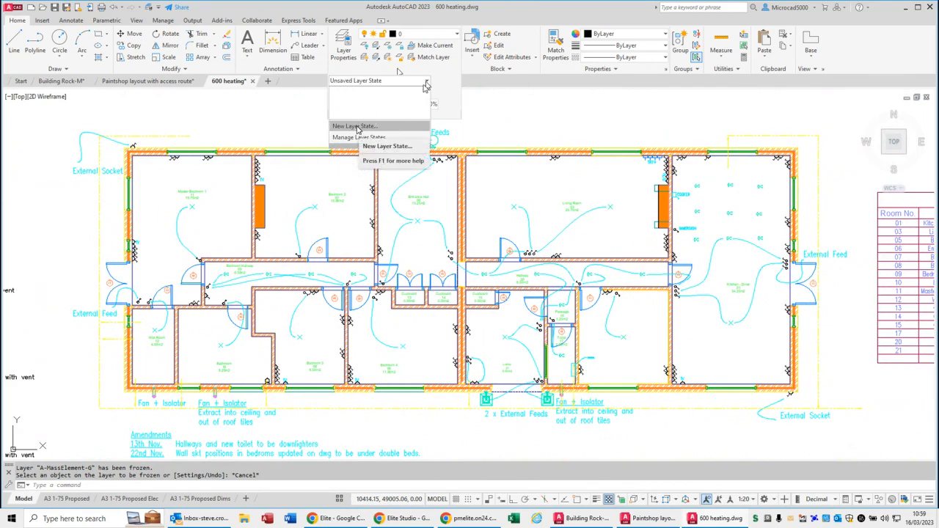
pyautogui.click(356, 127)
pyautogui.write('Sparkys Plan')
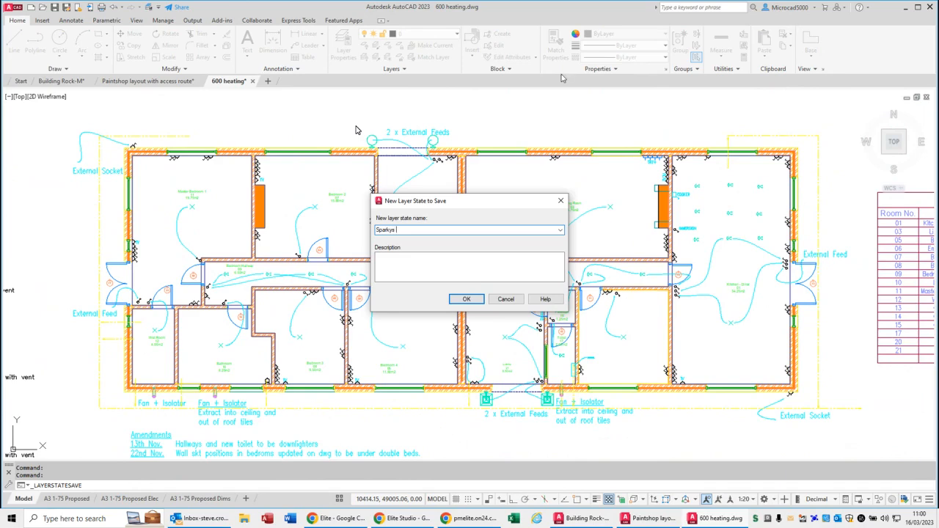
pyautogui.click(466, 299)
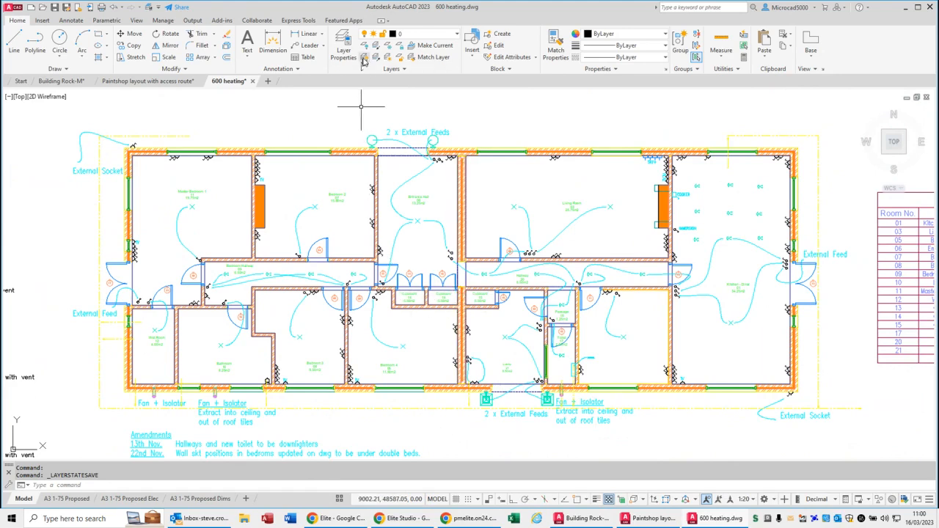
# - Turn on and thaw all layers, and freeze layers A-ElectPower-G and A-SanitaryFixture-G by picking their objects in the plan
pyautogui.click(386, 58)
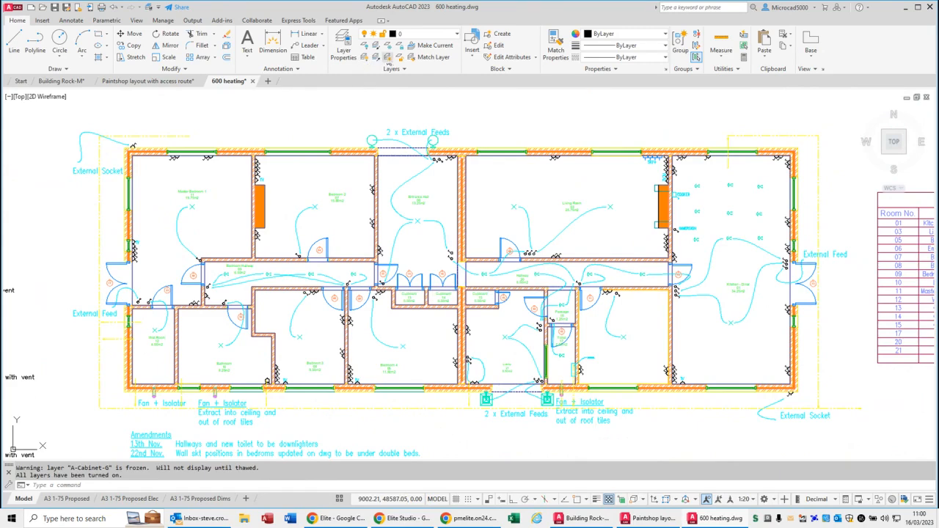
pyautogui.click(399, 57)
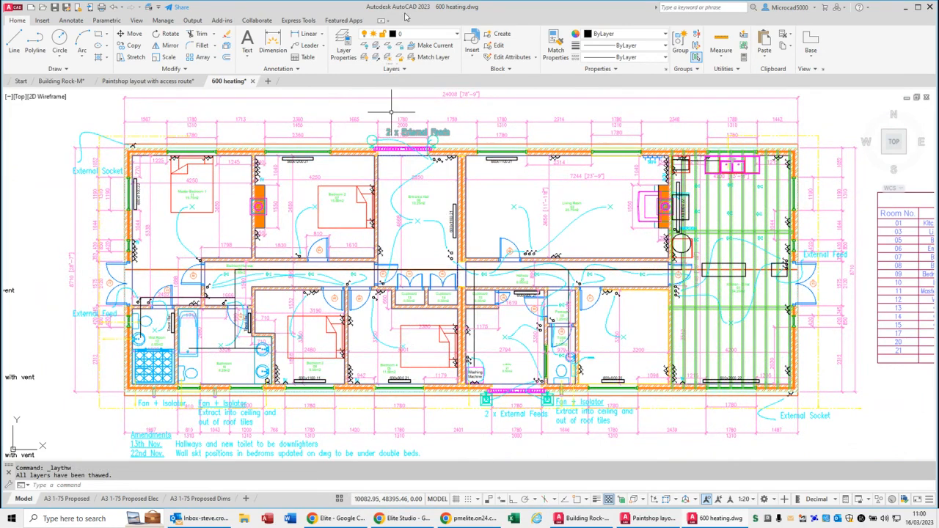
pyautogui.click(388, 46)
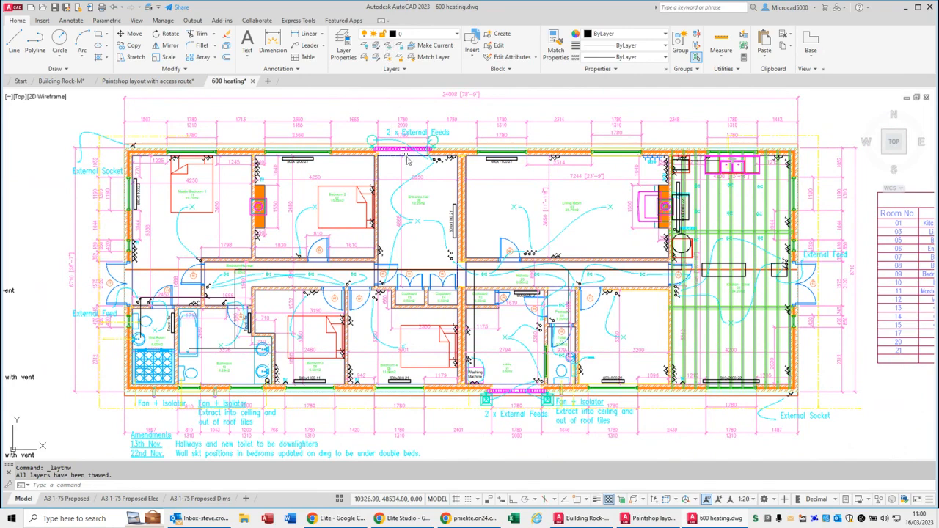
pyautogui.click(419, 223)
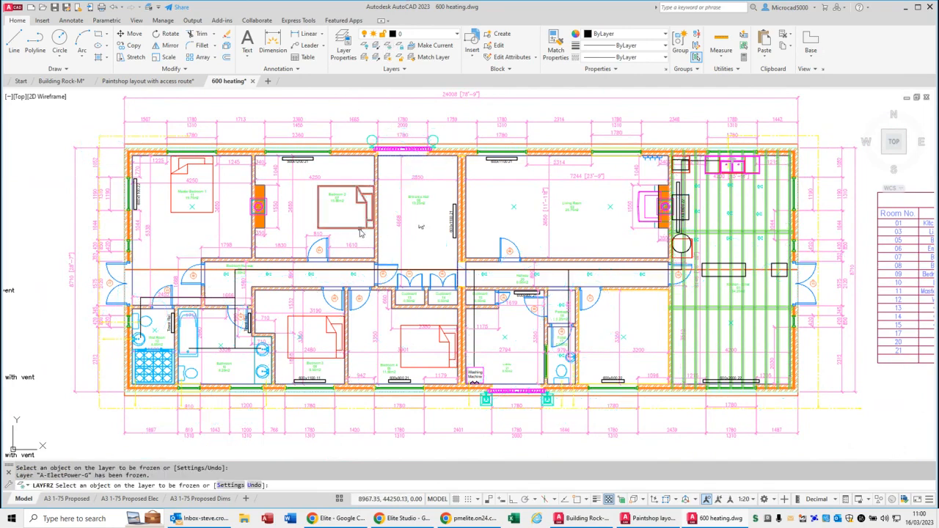
pyautogui.click(141, 365)
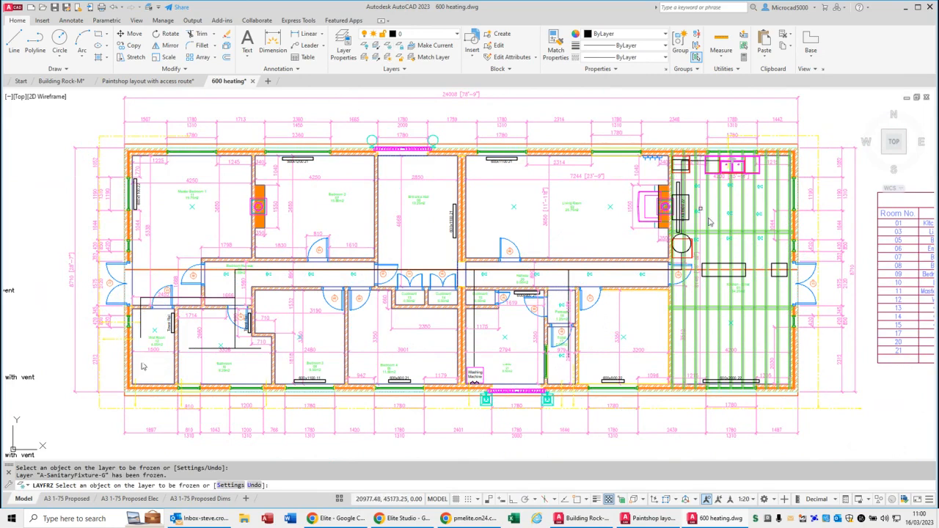
# - Freeze layers Plumbing - Cold water supply, S-Beam-G and A-Cabinet-G by picking their objects in the kitchen
pyautogui.click(713, 267)
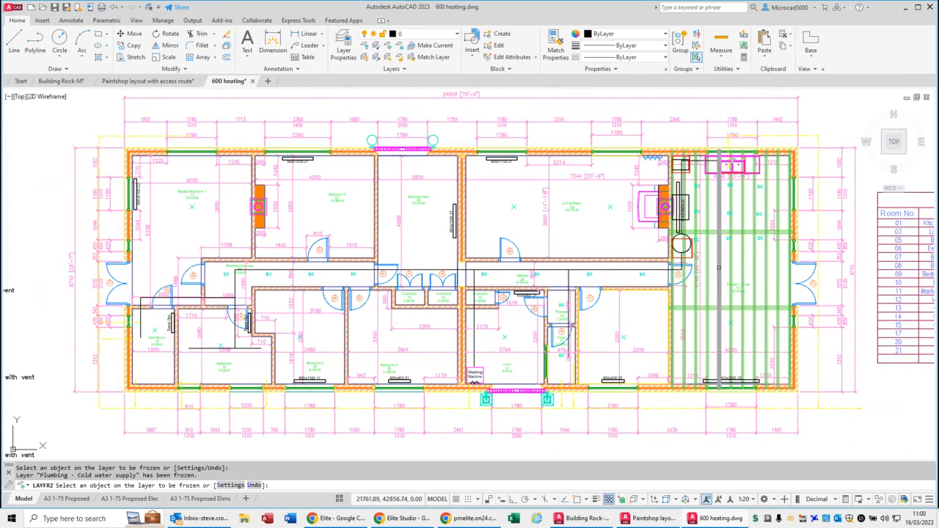
pyautogui.click(718, 263)
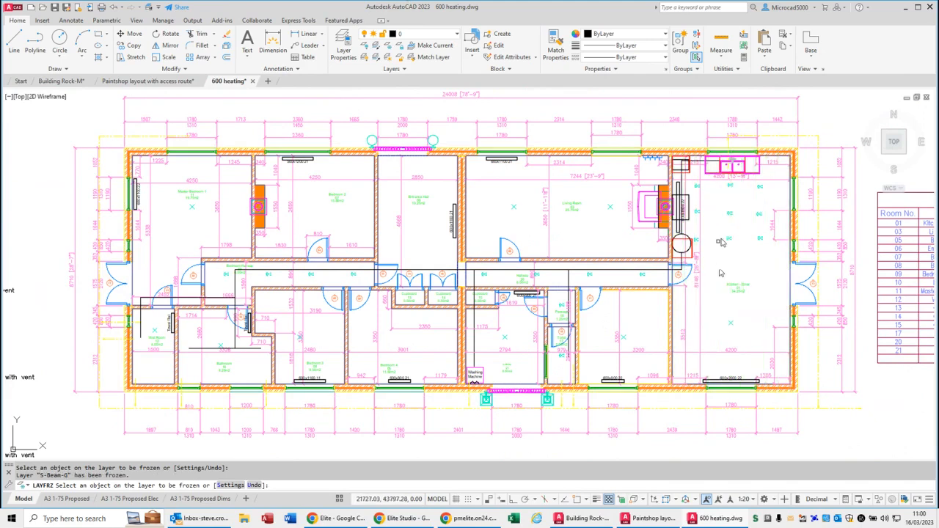
pyautogui.click(708, 177)
pyautogui.click(709, 178)
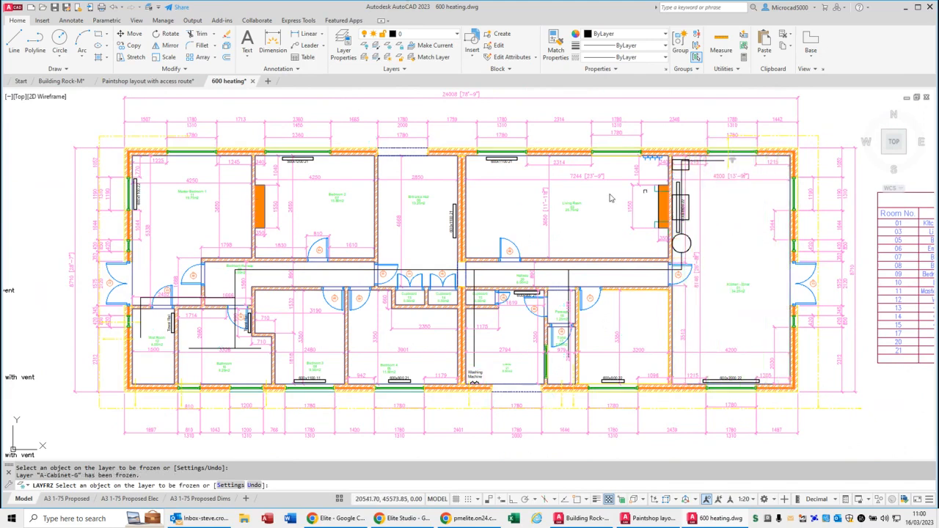
# - Freeze layers Plumbing - Hot water supply and Plumbing - Rads by picking a pipe and a radiator, and end the command
pyautogui.click(475, 345)
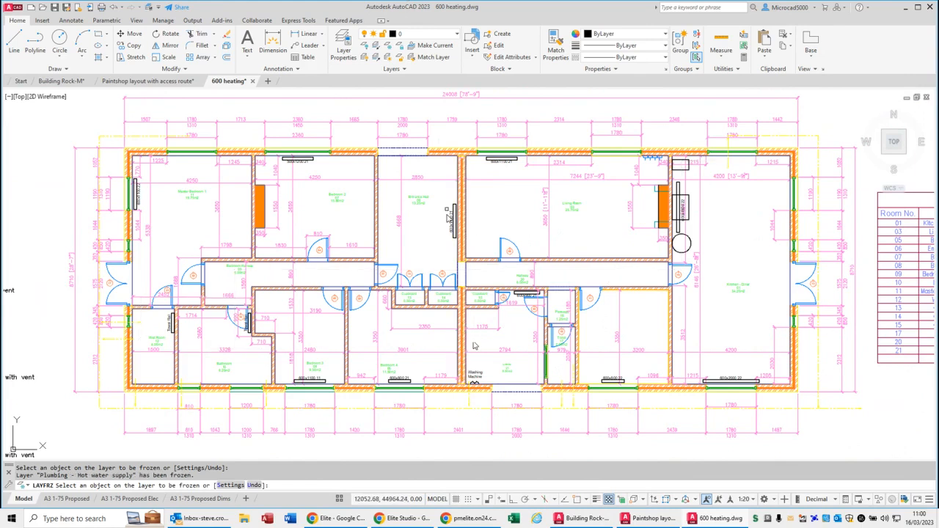
pyautogui.click(452, 224)
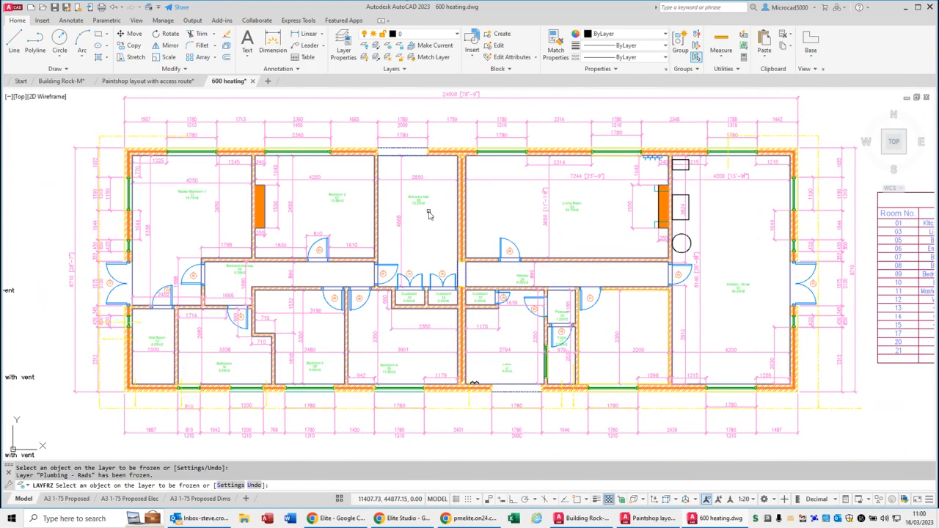
pyautogui.press('Escape')
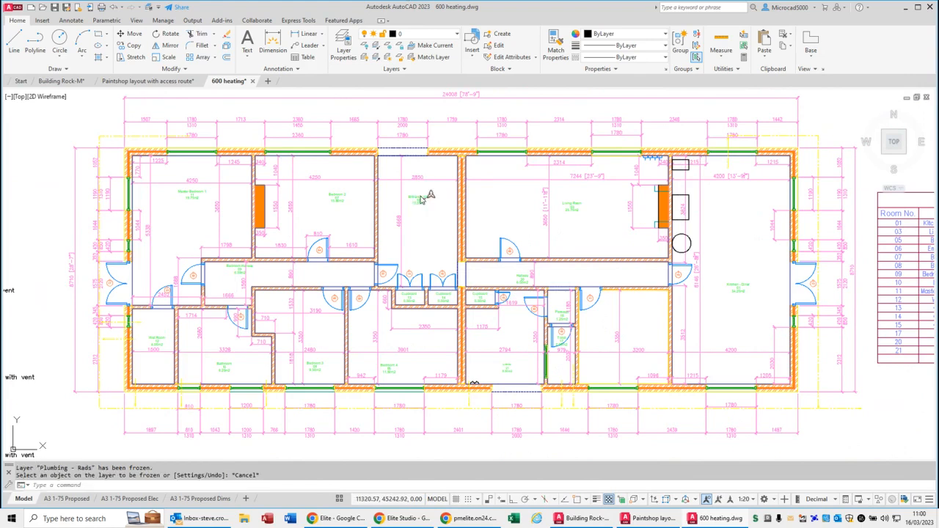
# - Save the current layer settings as a new layer state named Builders Plan
pyautogui.click(409, 72)
pyautogui.click(417, 82)
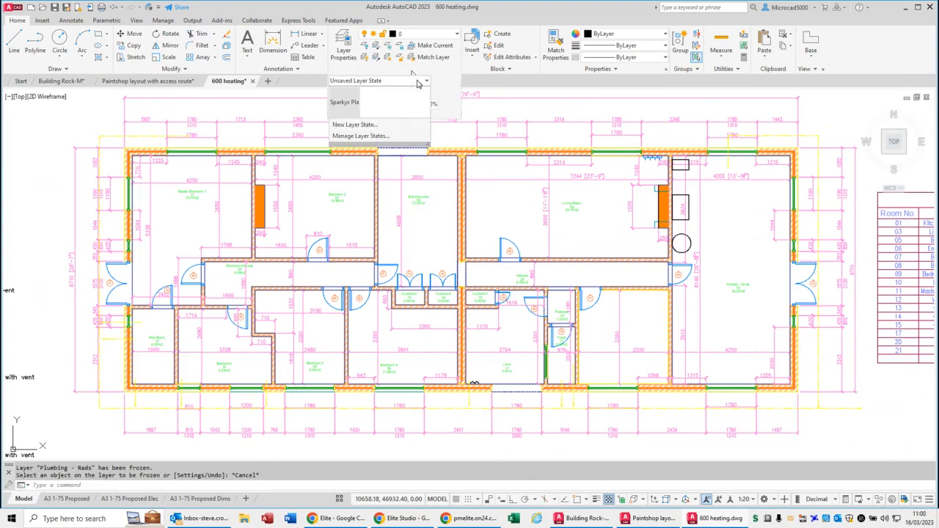
pyautogui.click(367, 125)
pyautogui.write('Builders Plan')
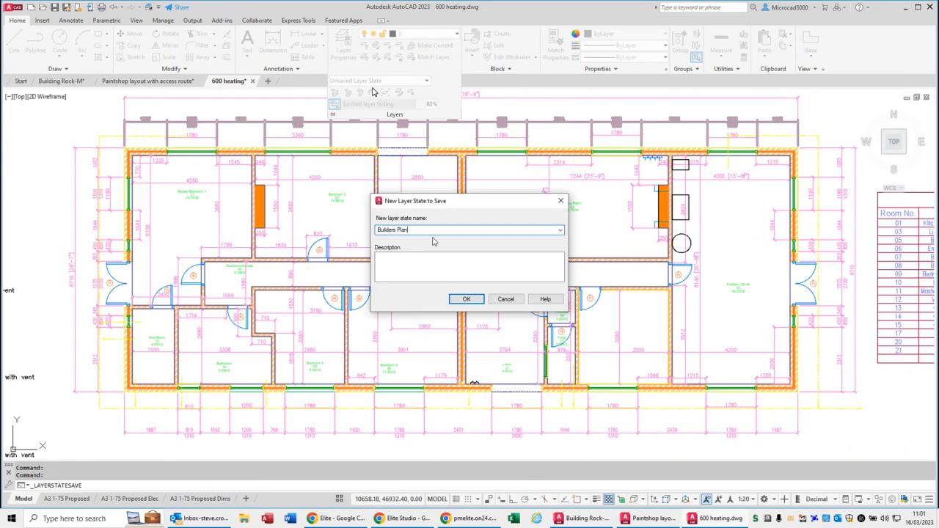
pyautogui.click(466, 299)
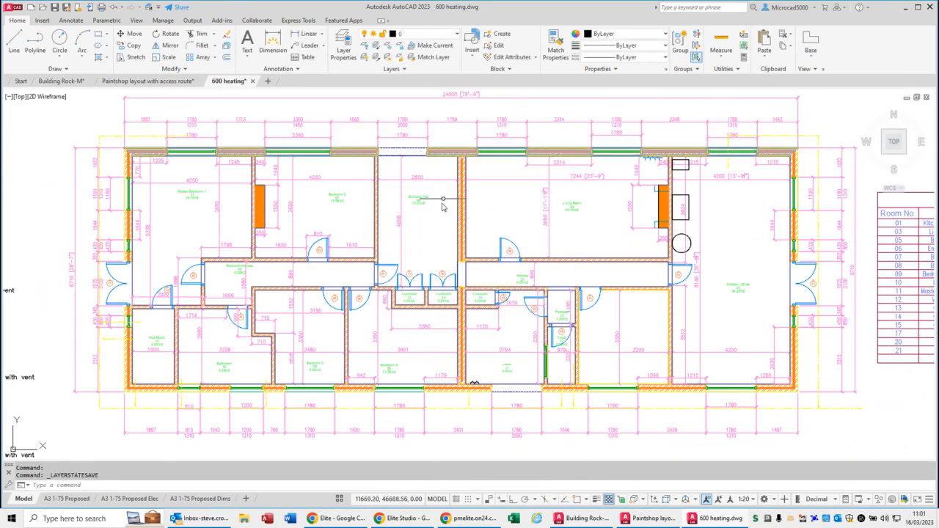
# - Turn on and thaw all layers, and save these settings as a new layer state named All On
pyautogui.click(400, 68)
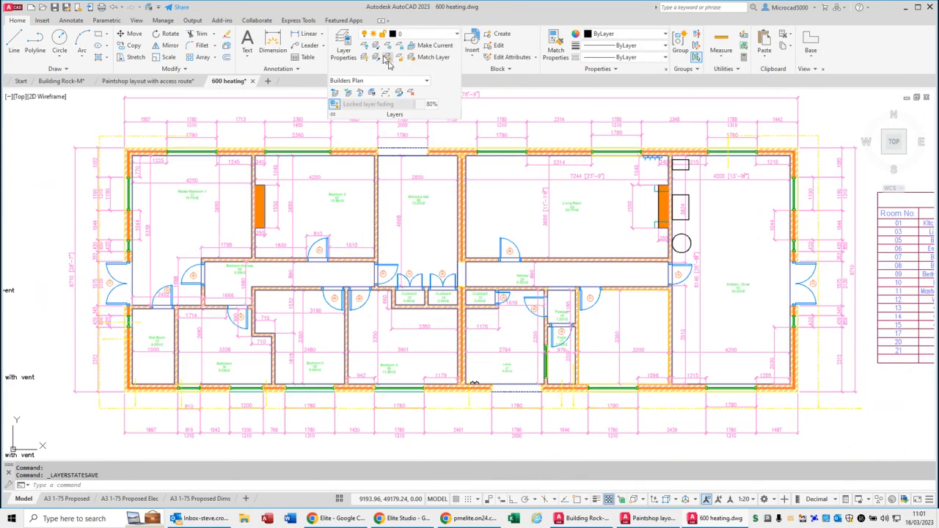
pyautogui.click(388, 58)
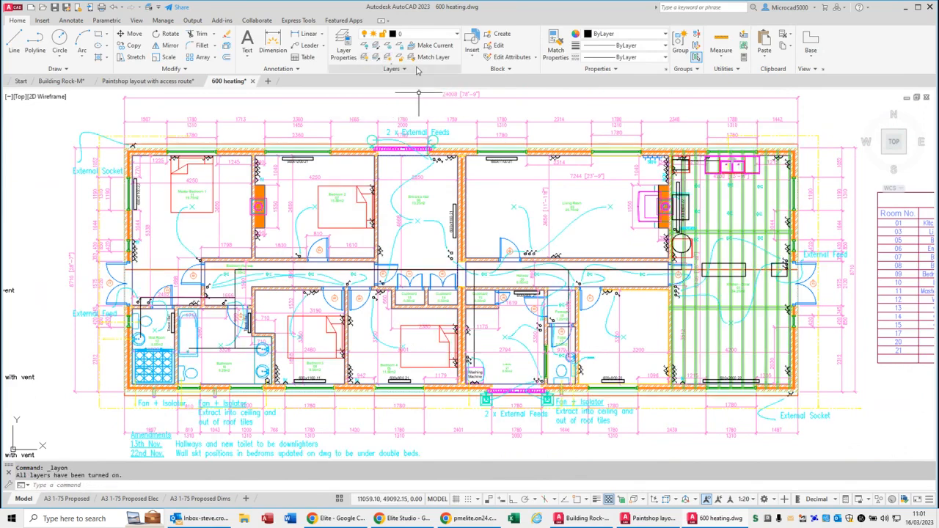
pyautogui.click(417, 70)
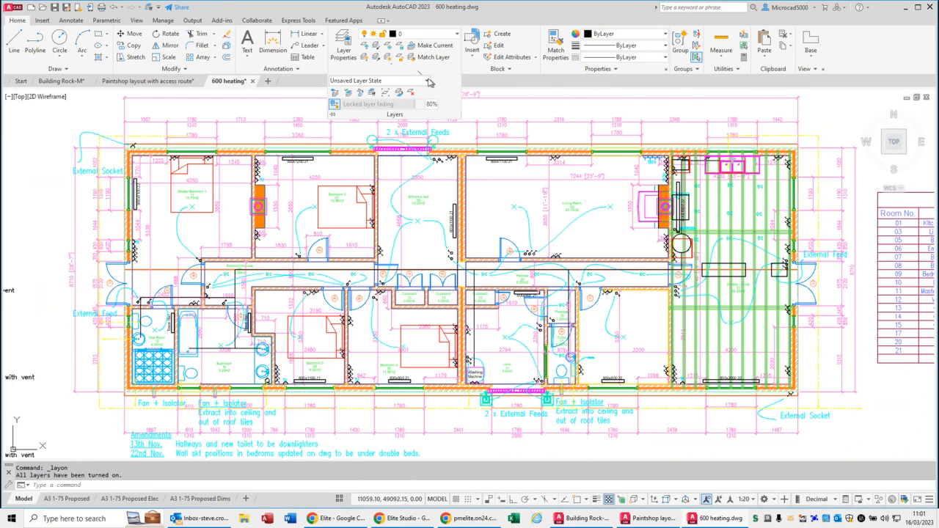
pyautogui.click(430, 82)
pyautogui.click(356, 125)
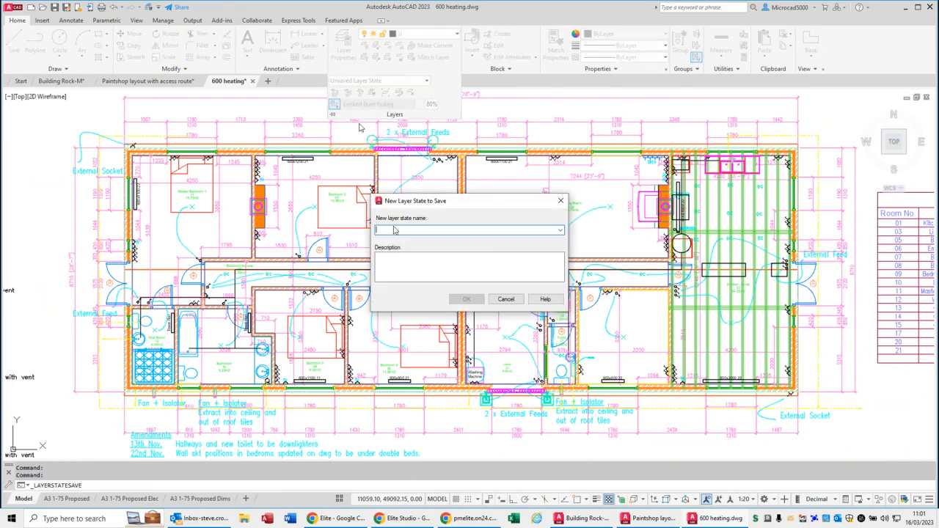
pyautogui.write('All On')
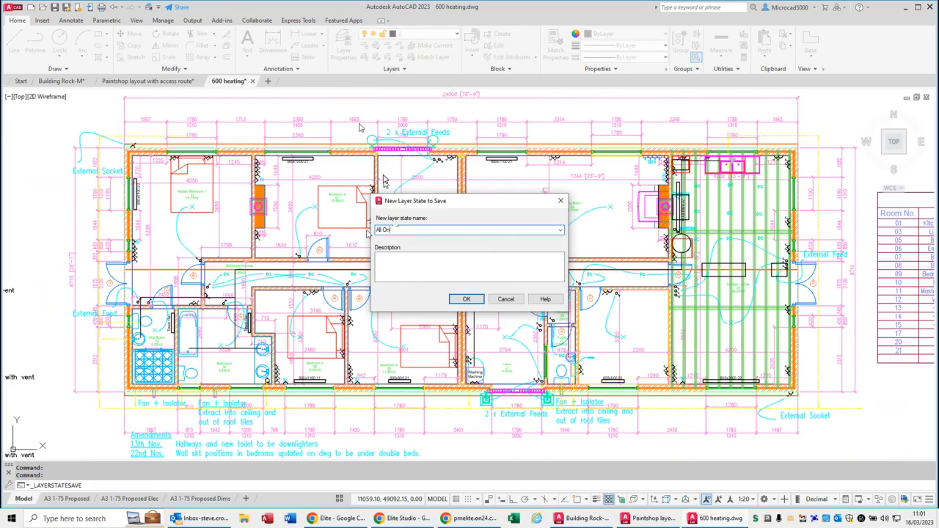
pyautogui.click(466, 299)
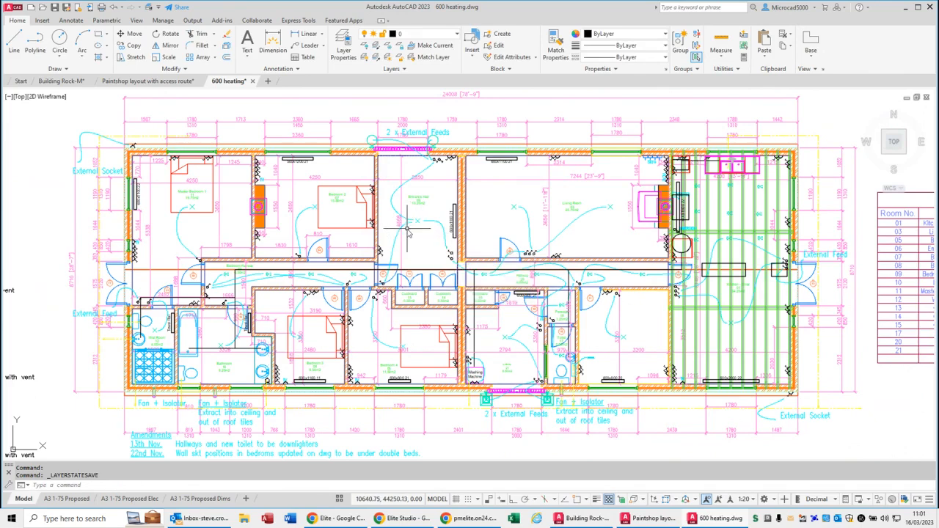
# - Restore the Builders Plan layer state, followed by the Sparkys Plan layer state
pyautogui.click(425, 69)
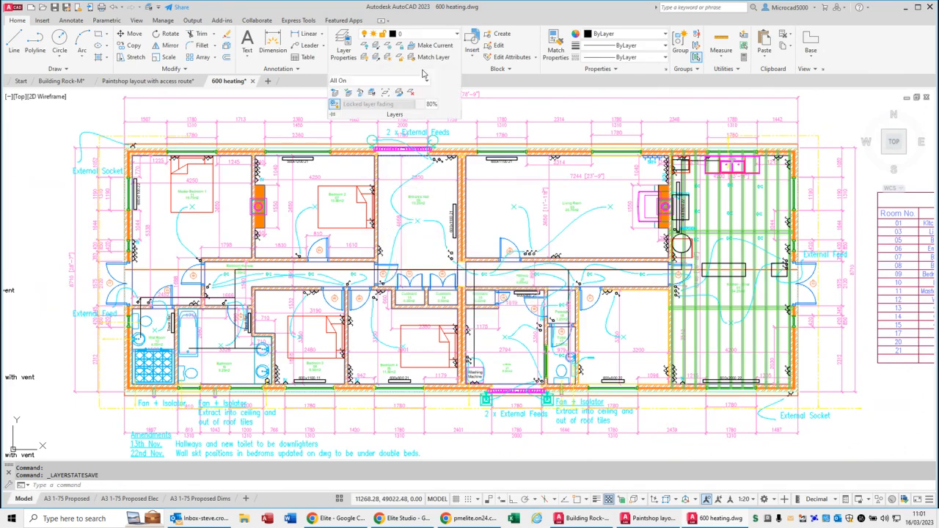
pyautogui.click(427, 82)
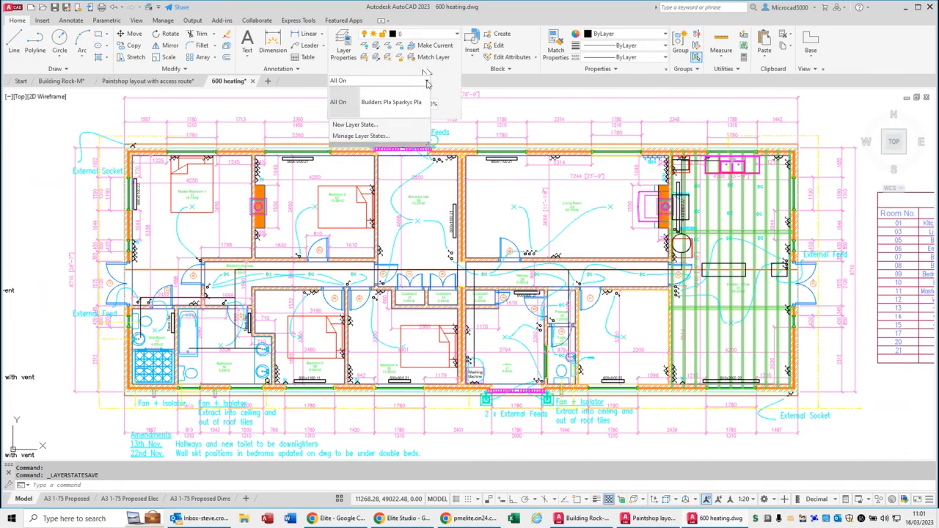
pyautogui.click(378, 105)
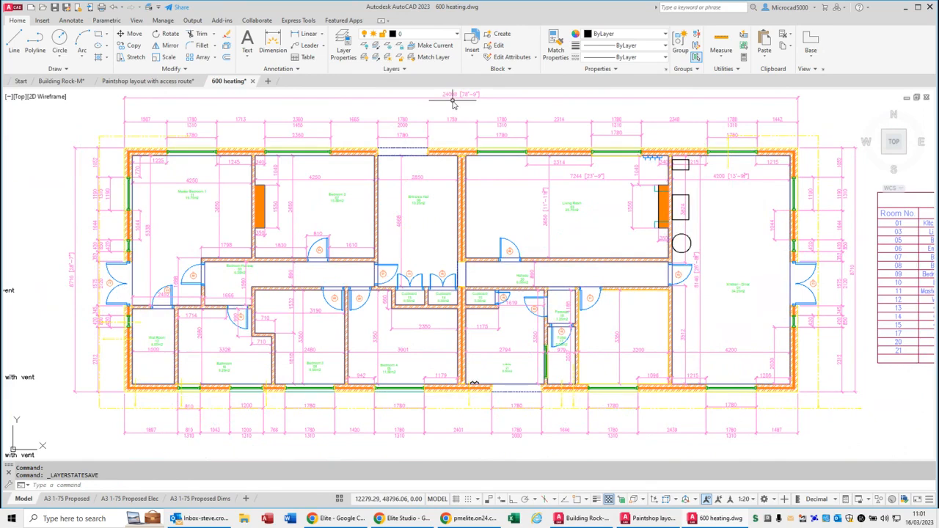
pyautogui.click(416, 72)
pyautogui.click(427, 80)
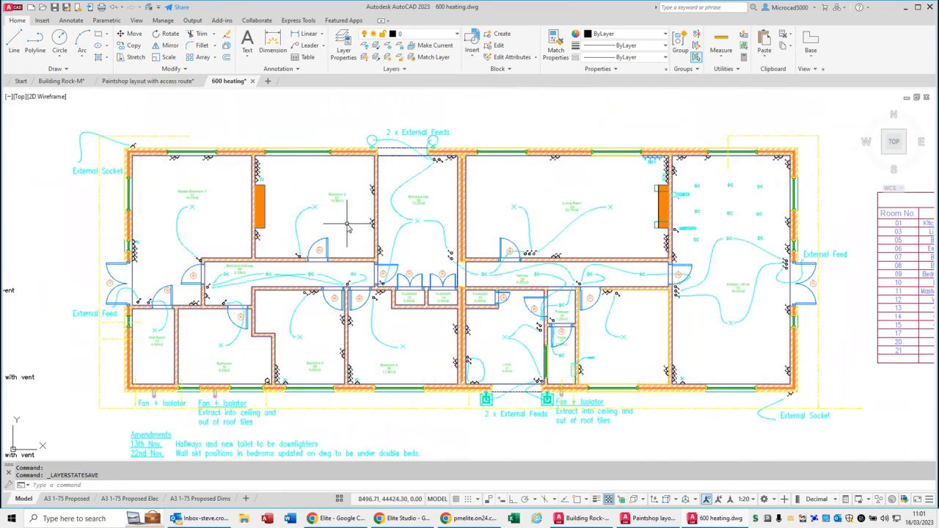
# - Show the extra restore options in the Layer States Manager and exclude Color from the layer properties to restore
pyautogui.click(403, 71)
pyautogui.click(398, 83)
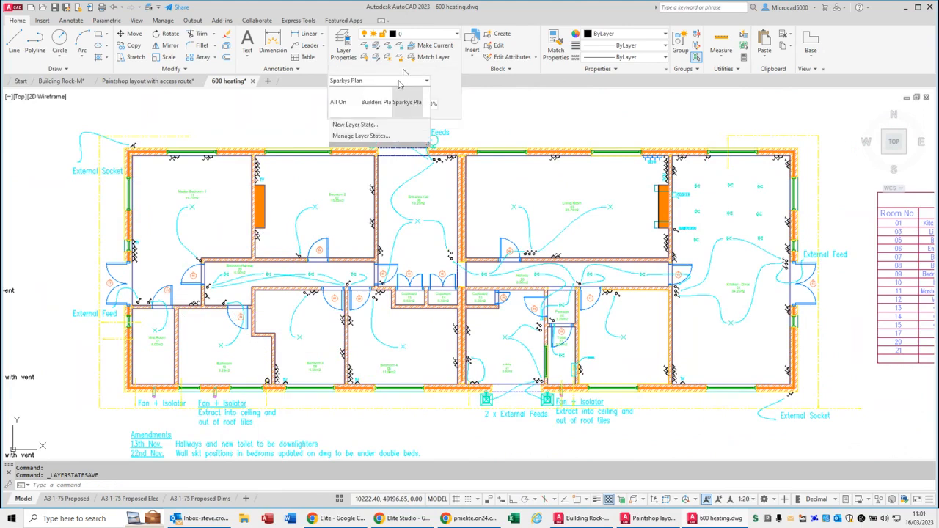
pyautogui.click(365, 136)
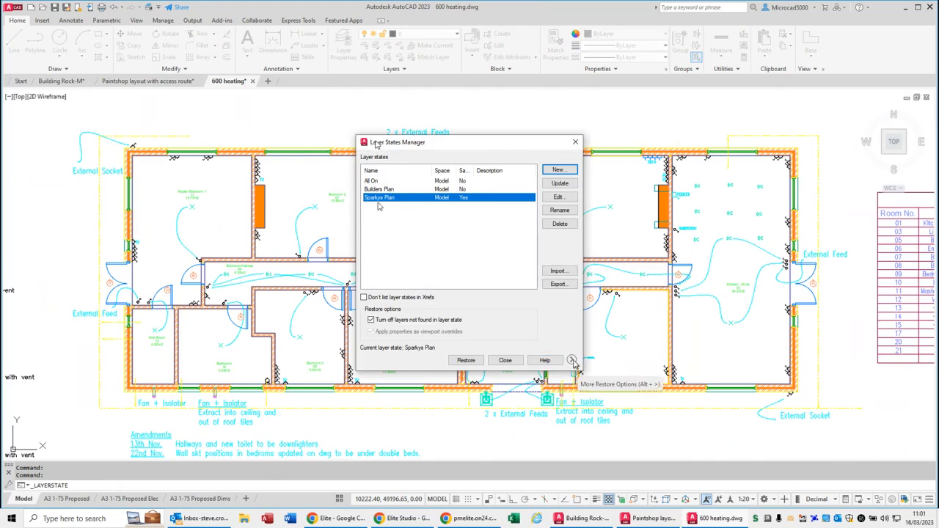
pyautogui.press('ctrl')
pyautogui.press('ctrl')
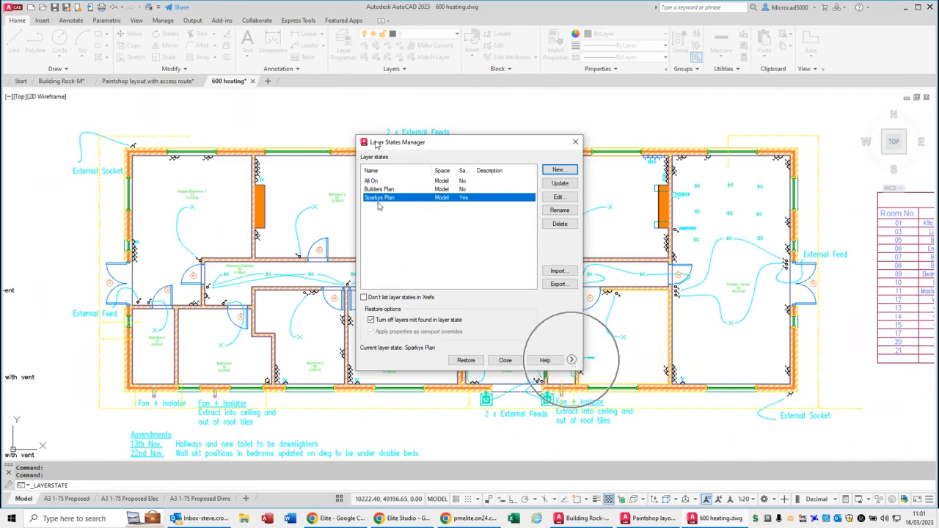
pyautogui.press('ctrl')
pyautogui.press('ctrl')
pyautogui.press('ctrl')
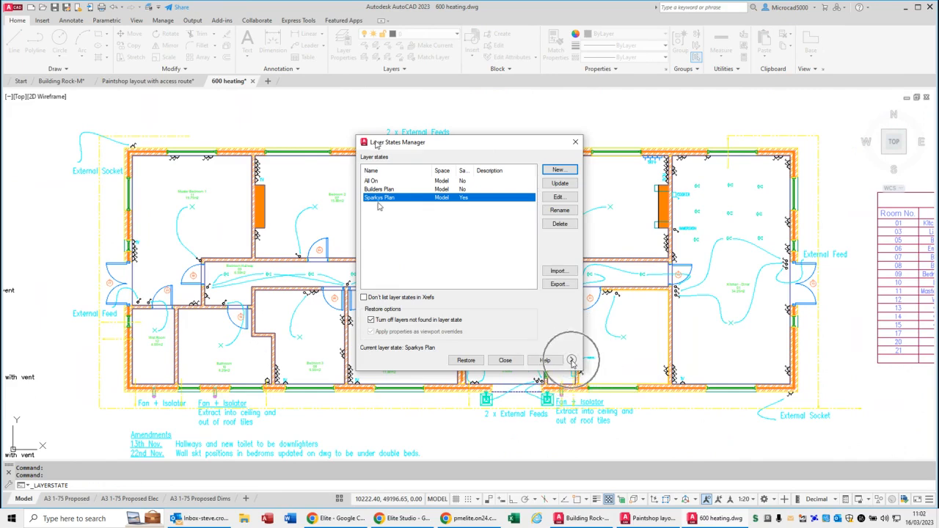
pyautogui.click(572, 360)
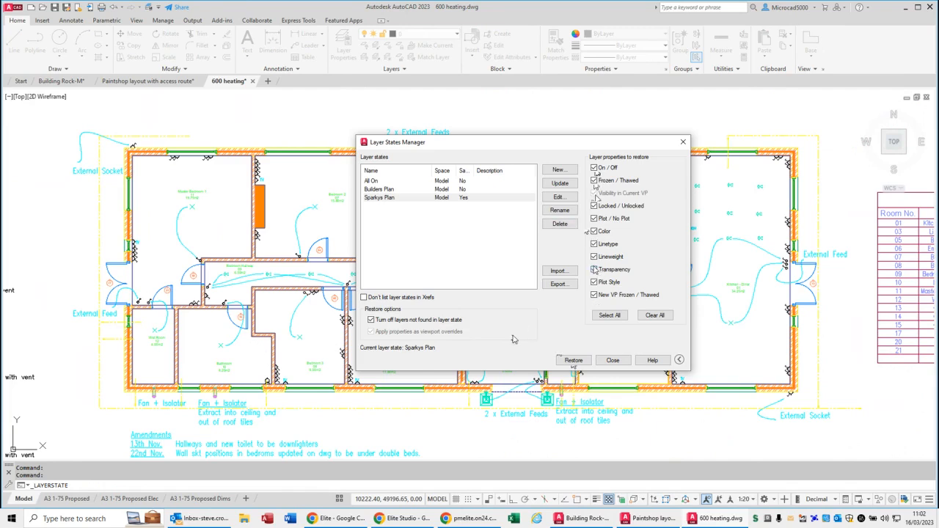
pyautogui.click(594, 232)
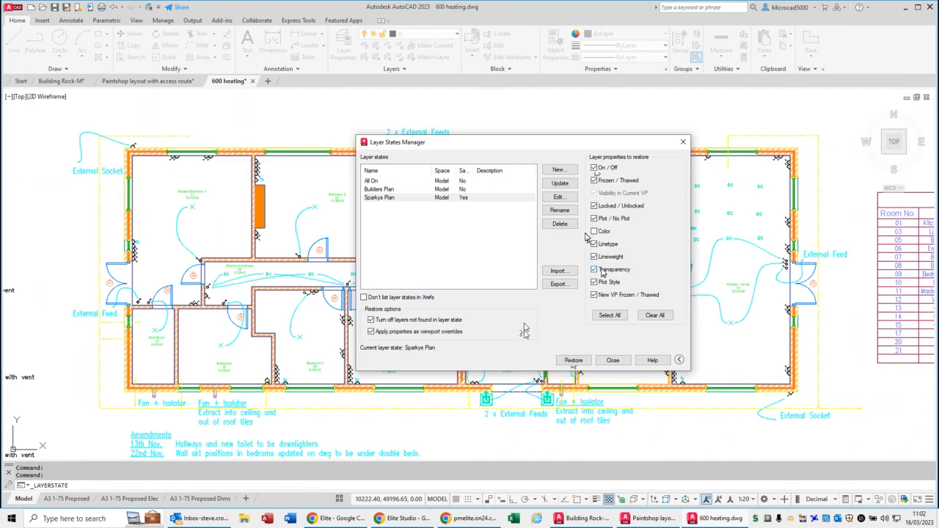
# - Include Color again in the layer properties to restore for the Sparkys Plan layer state
pyautogui.click(595, 244)
pyautogui.click(594, 243)
pyautogui.click(594, 231)
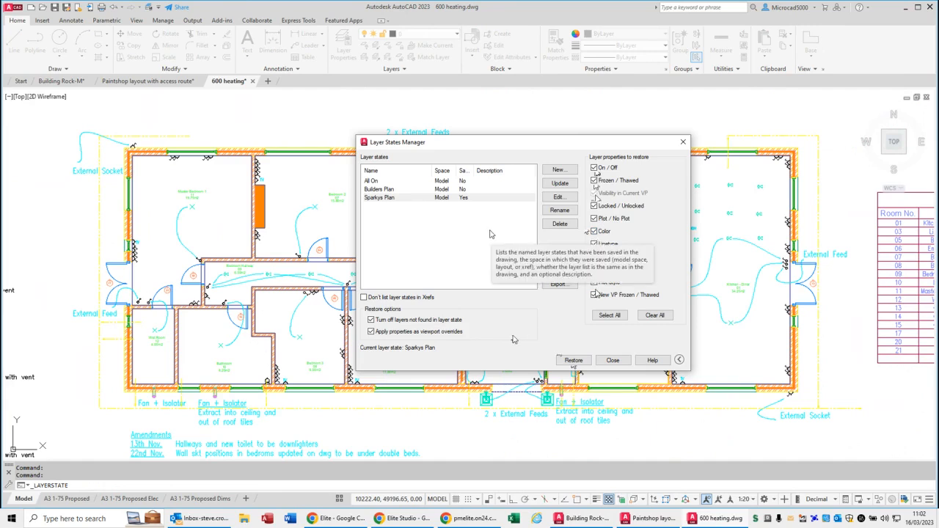
# - Export the Sparkys Plan layer state as Sparkys Plan.las to the Webinar 11 Layers folder and close the Layer States Manager
pyautogui.click(375, 200)
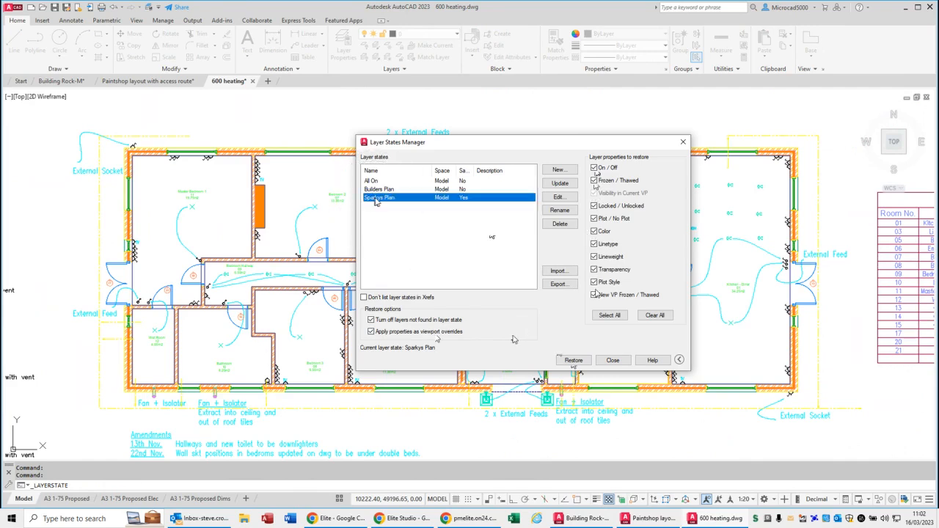
pyautogui.click(558, 284)
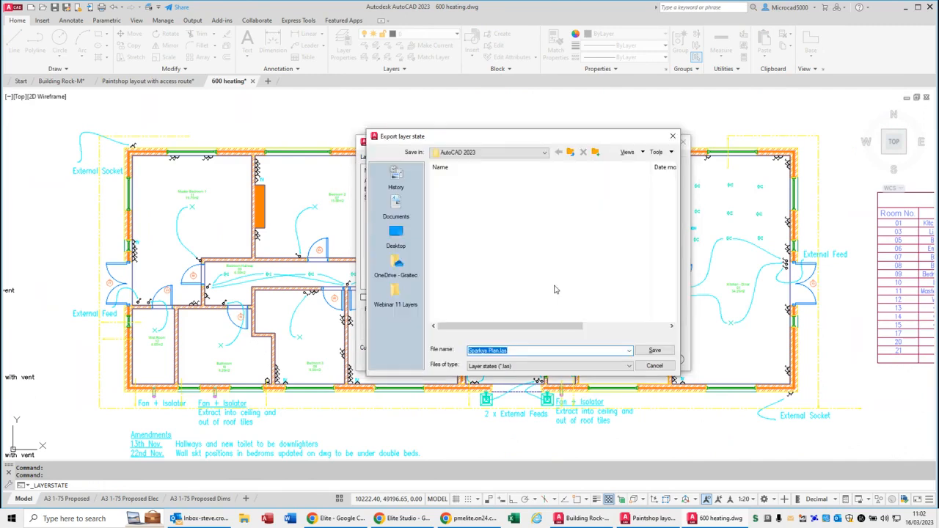
pyautogui.click(397, 232)
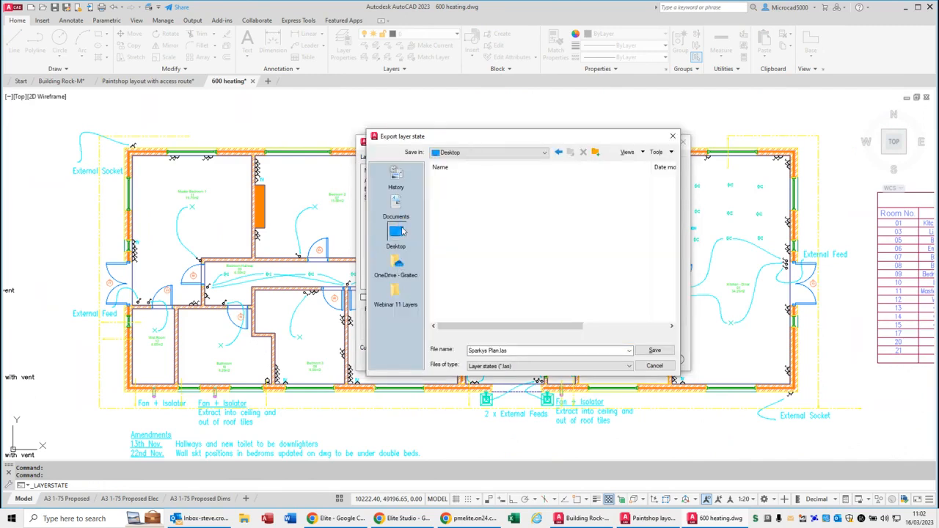
pyautogui.click(397, 291)
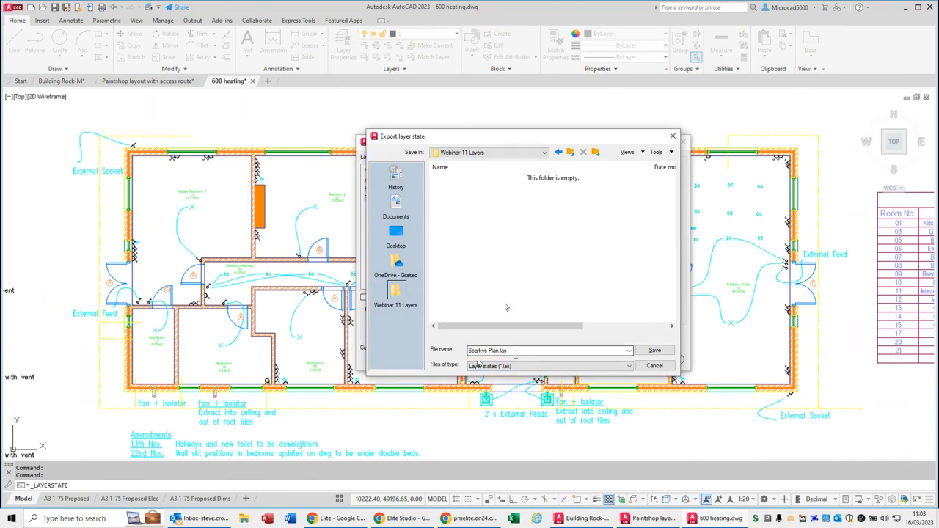
pyautogui.click(655, 351)
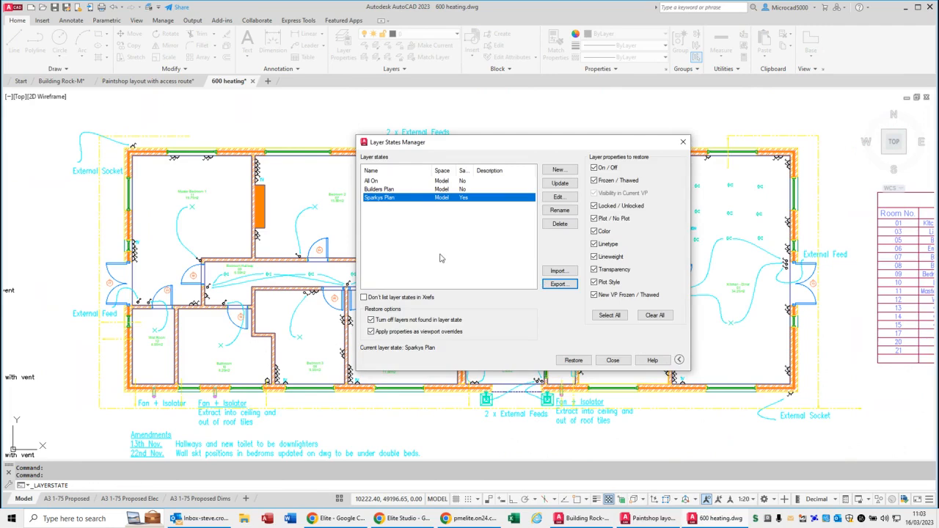
pyautogui.click(613, 360)
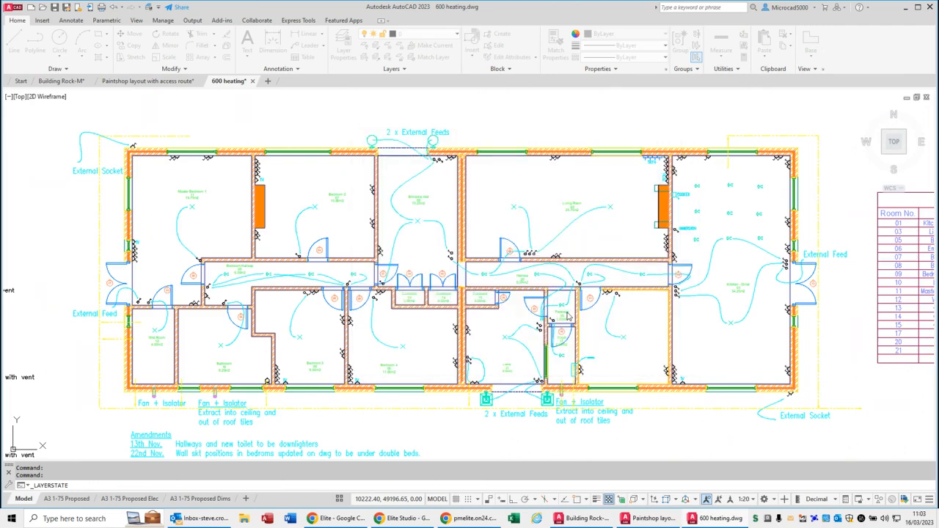
# - Switch to the Building Rock-M drawing and open its Layer States Manager
pyautogui.click(53, 82)
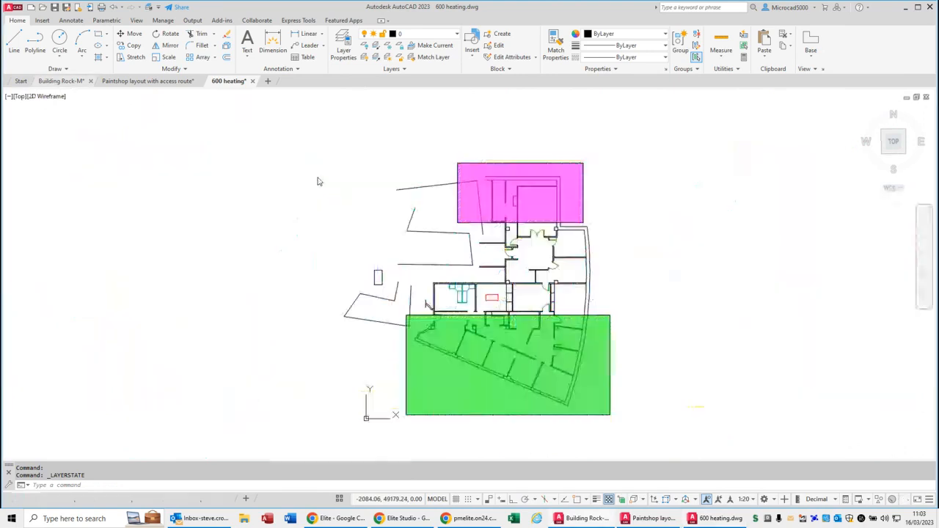
pyautogui.click(411, 68)
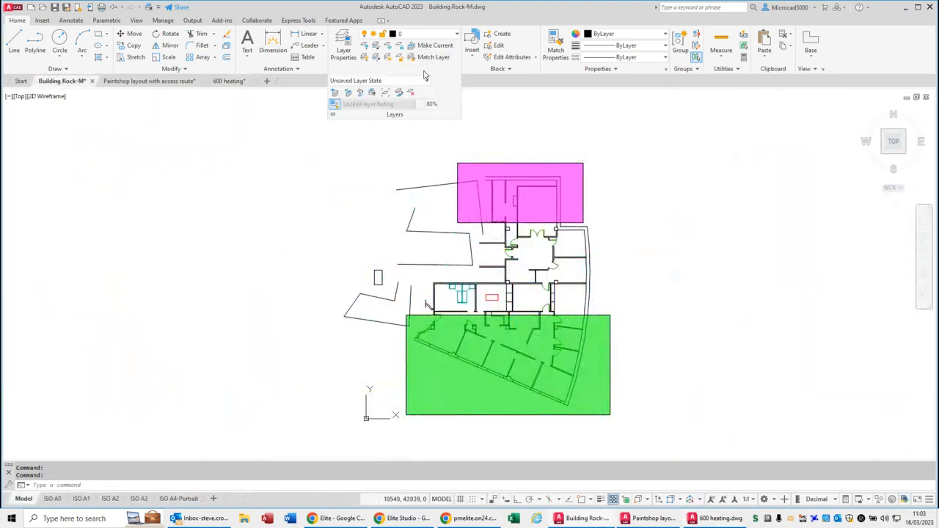
pyautogui.click(425, 82)
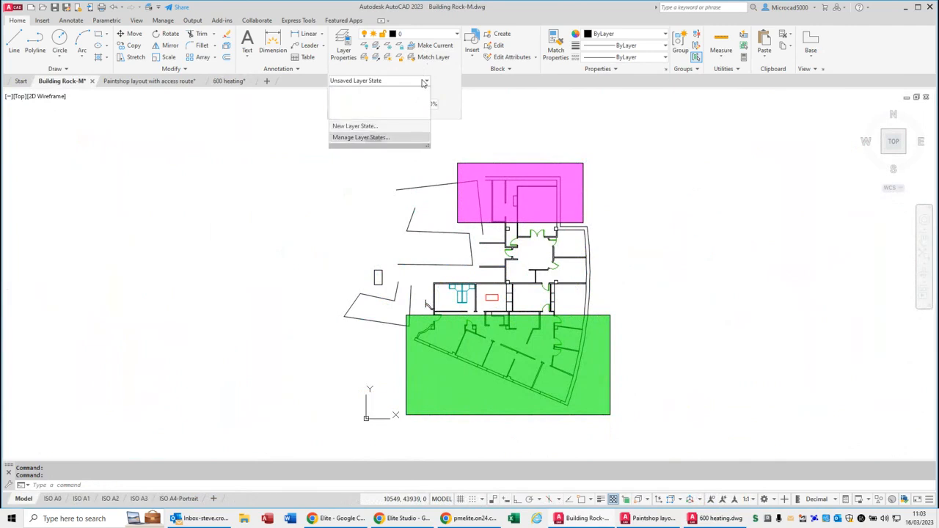
pyautogui.click(363, 138)
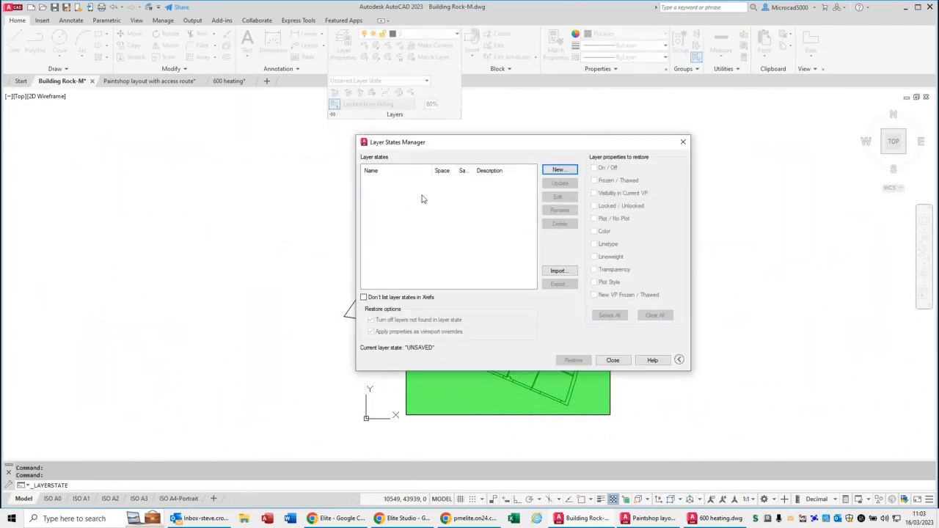
pyautogui.click(422, 199)
# - Import the layer state file Sparkys Plan.las into the drawing without restoring it, and close the Layer States Manager
pyautogui.click(558, 270)
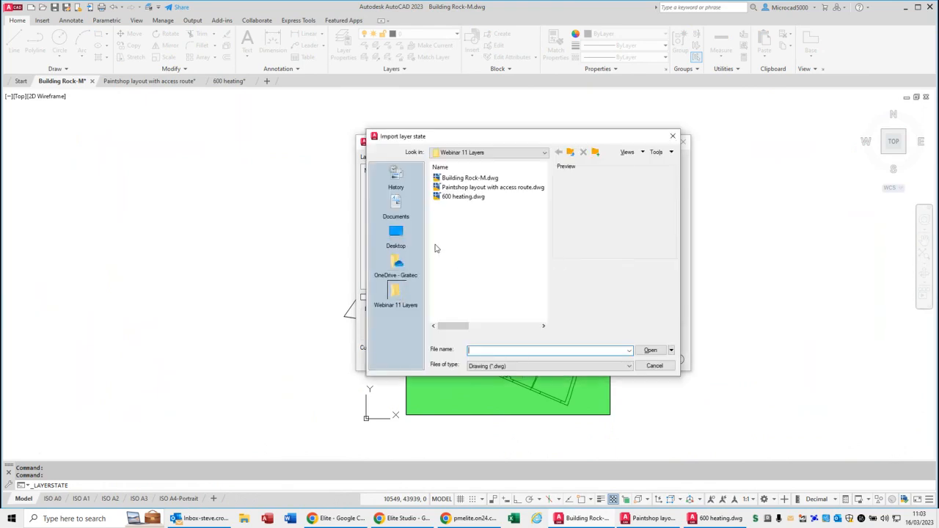
pyautogui.click(481, 366)
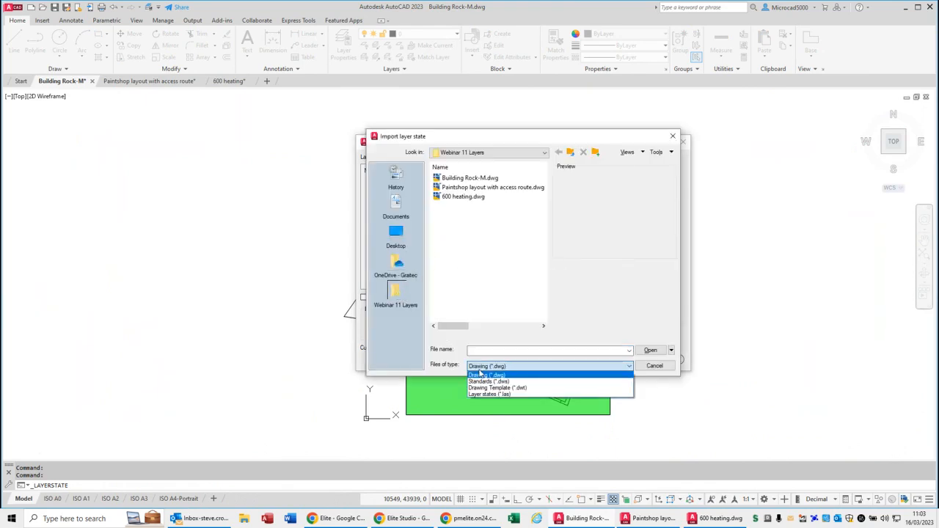
pyautogui.click(490, 394)
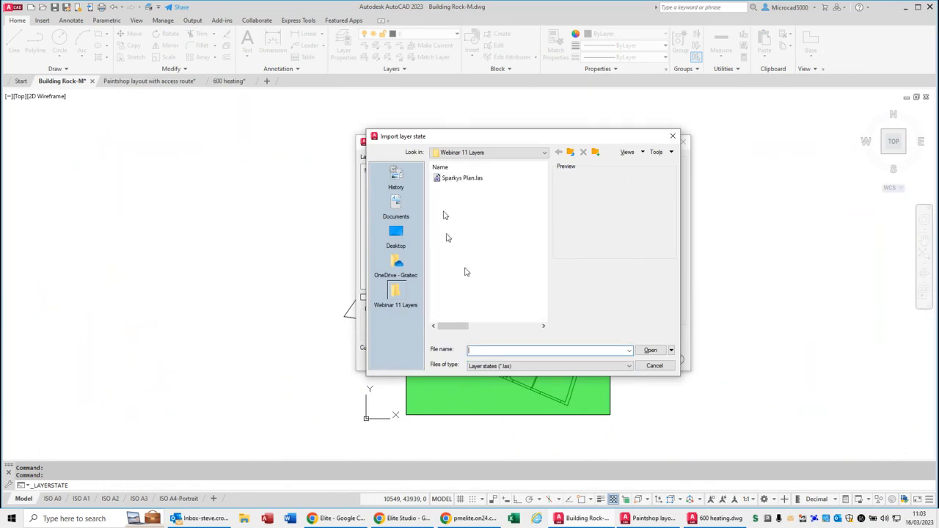
pyautogui.click(461, 178)
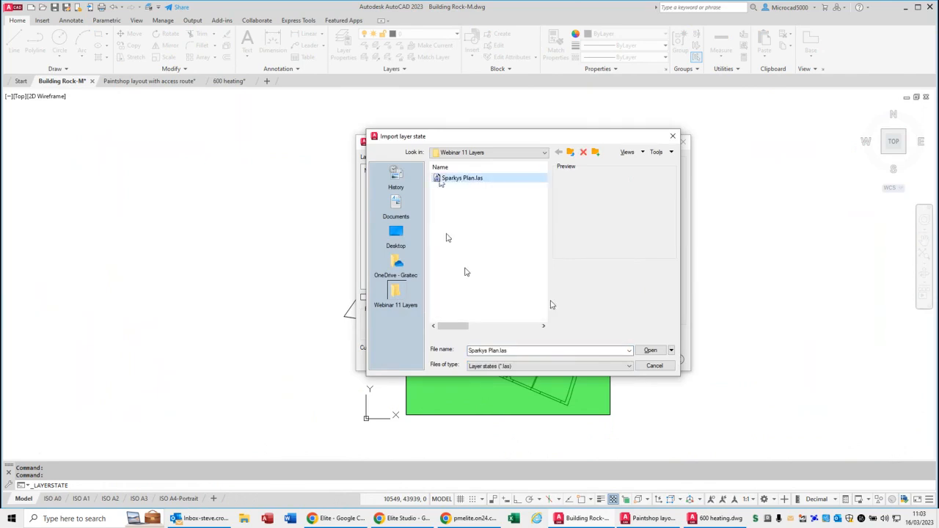
pyautogui.click(651, 351)
pyautogui.click(569, 279)
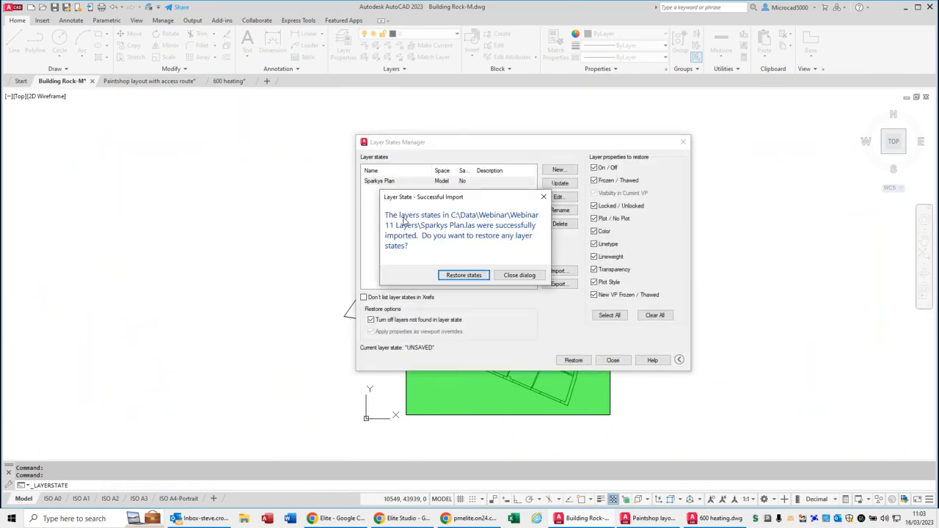
pyautogui.click(506, 277)
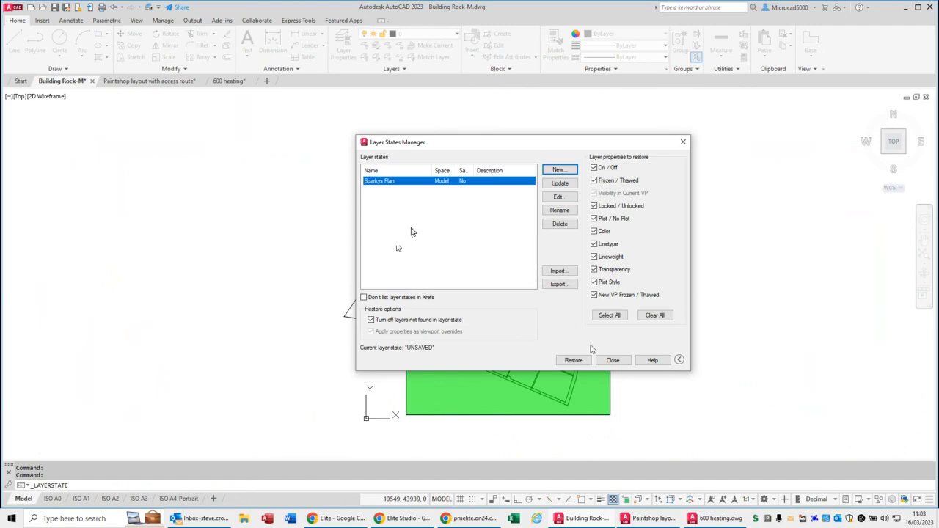
pyautogui.click(614, 361)
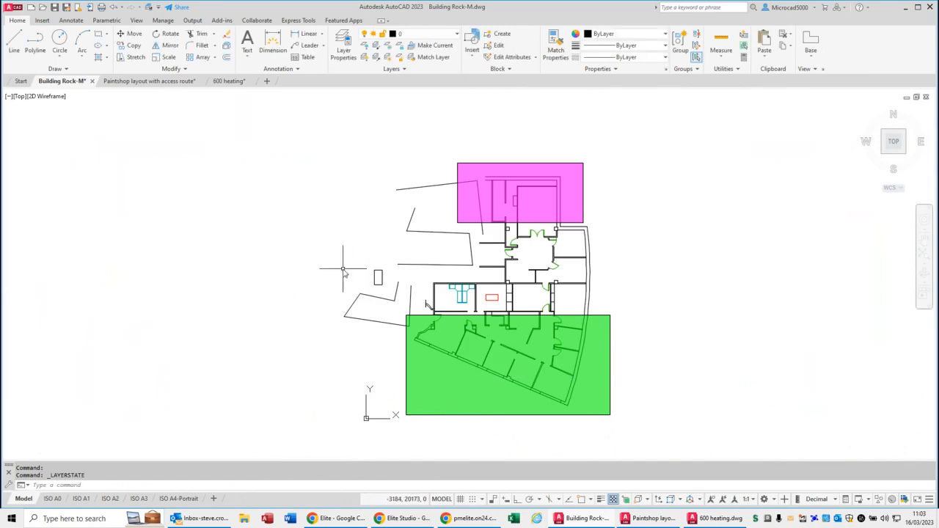
# - Thaw all layers and turn on all layers in Building Rock-M
pyautogui.click(388, 58)
pyautogui.click(388, 61)
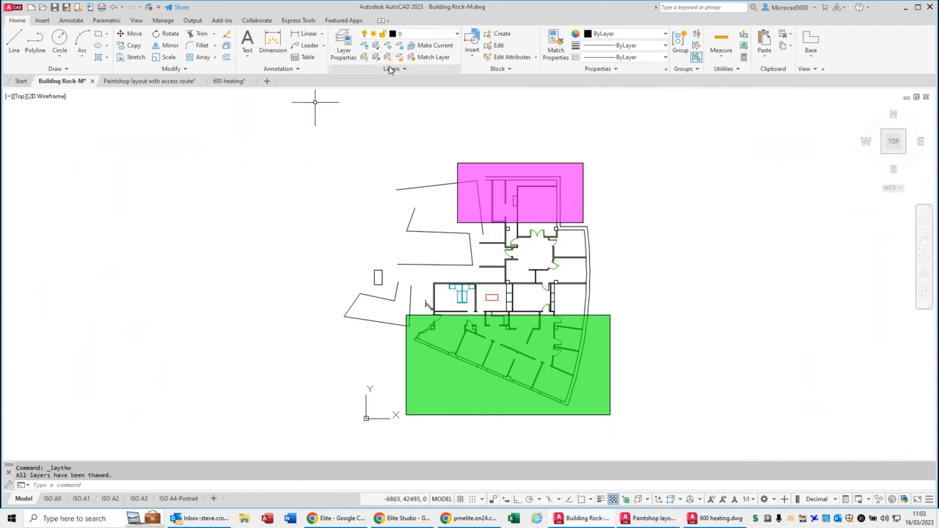
pyautogui.click(365, 58)
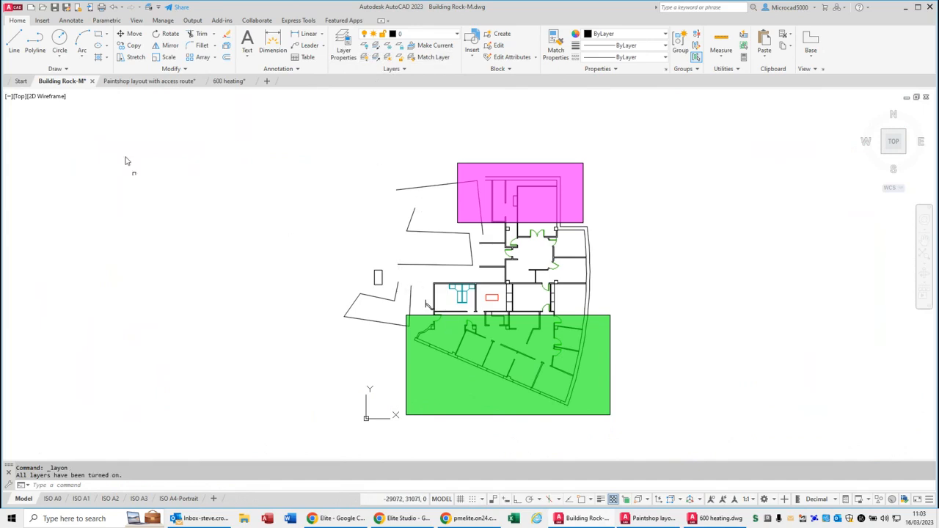
# - Close Building Rock-M.dwg without saving the changes and reopen it from the Webinar 11 Layers folder
pyautogui.click(92, 81)
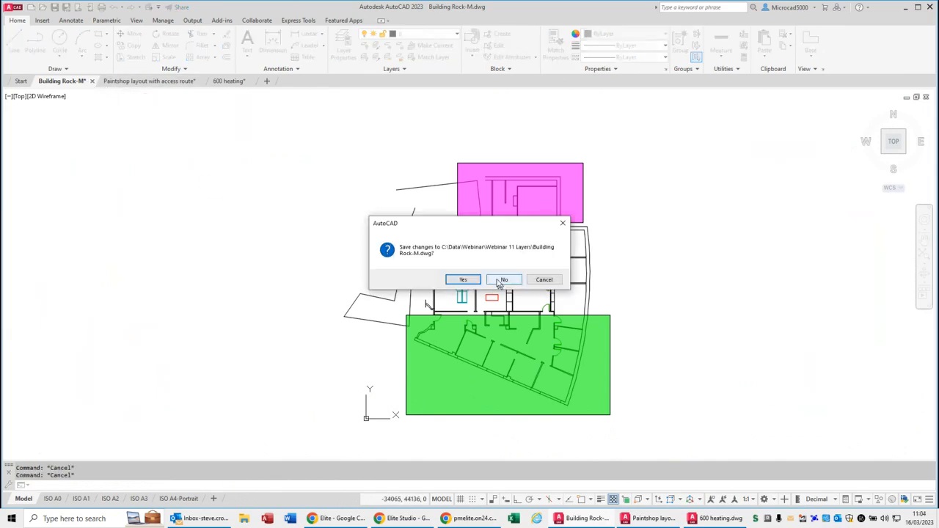
pyautogui.click(501, 283)
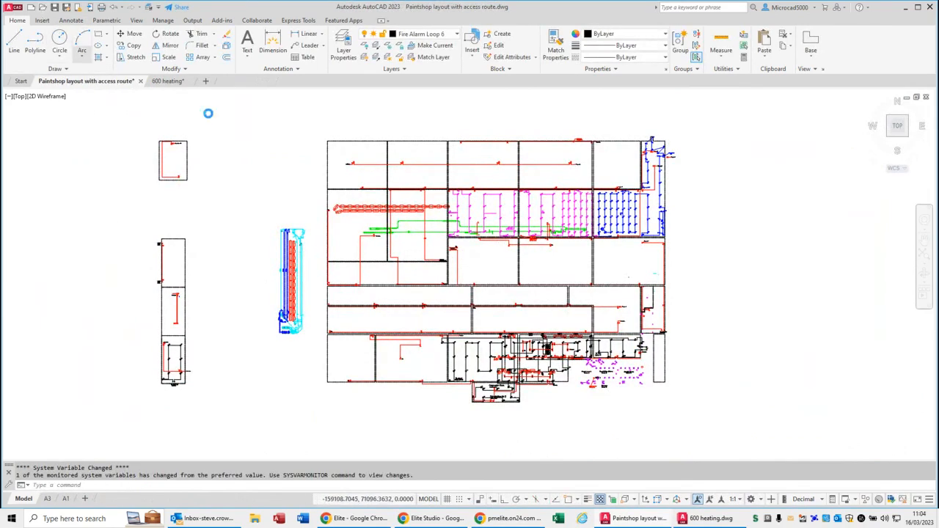
pyautogui.click(42, 7)
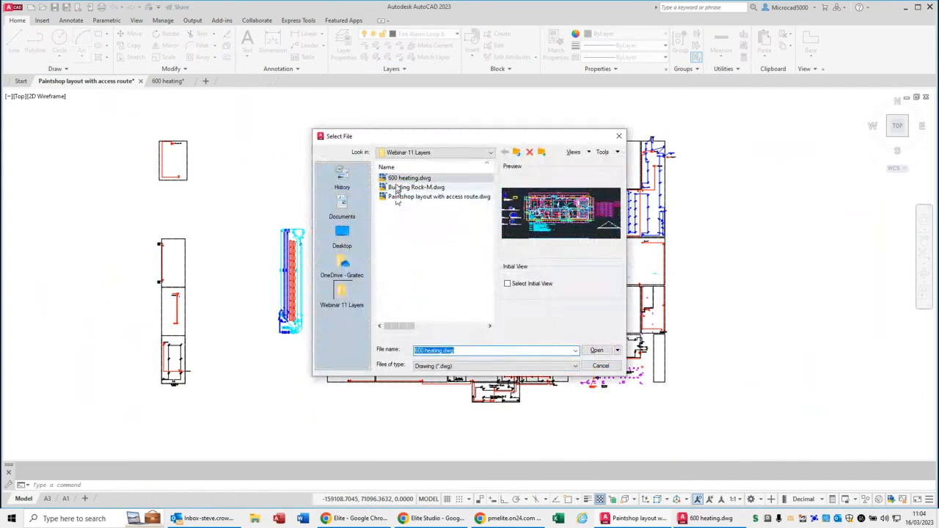
pyautogui.click(400, 188)
pyautogui.click(598, 350)
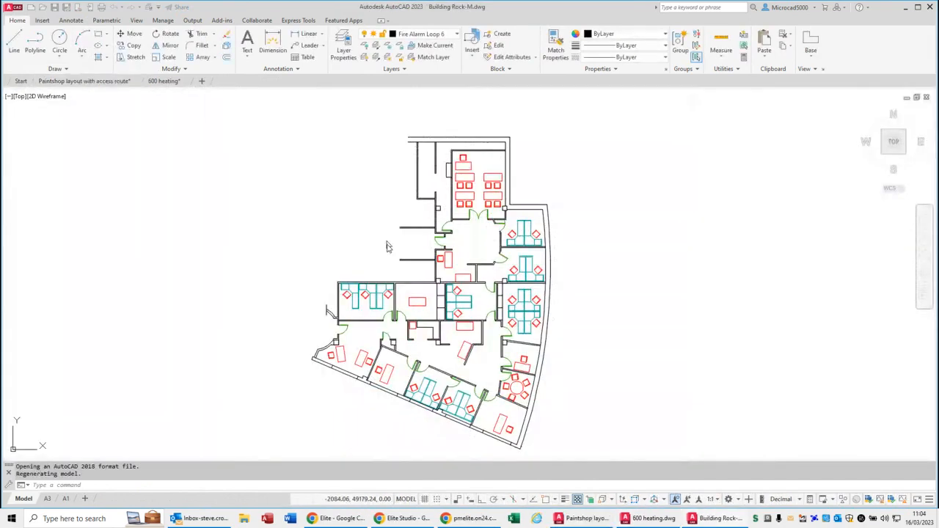
# - Save the current layer settings of Building Rock-M as a new layer state named As received
pyautogui.moveTo(365, 246); pyautogui.dragTo(389, 233, button='middle')
pyautogui.click(413, 72)
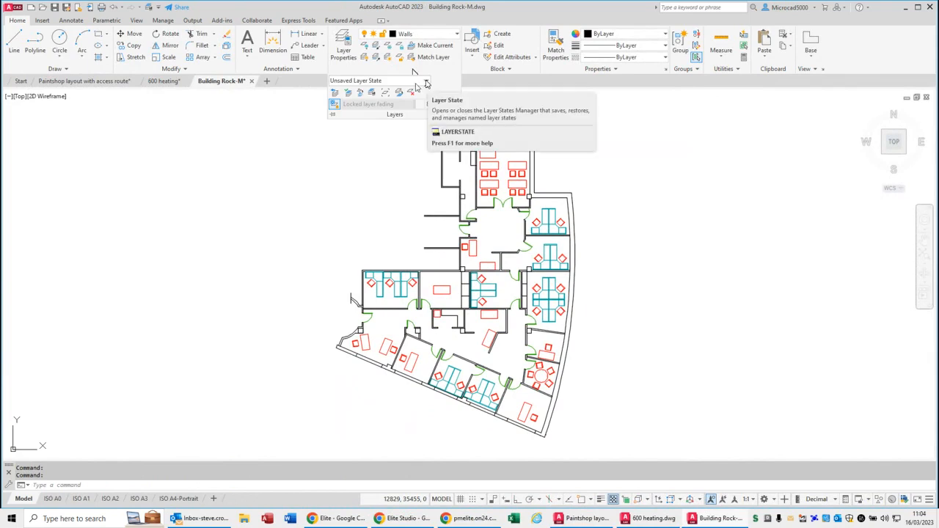
pyautogui.click(428, 82)
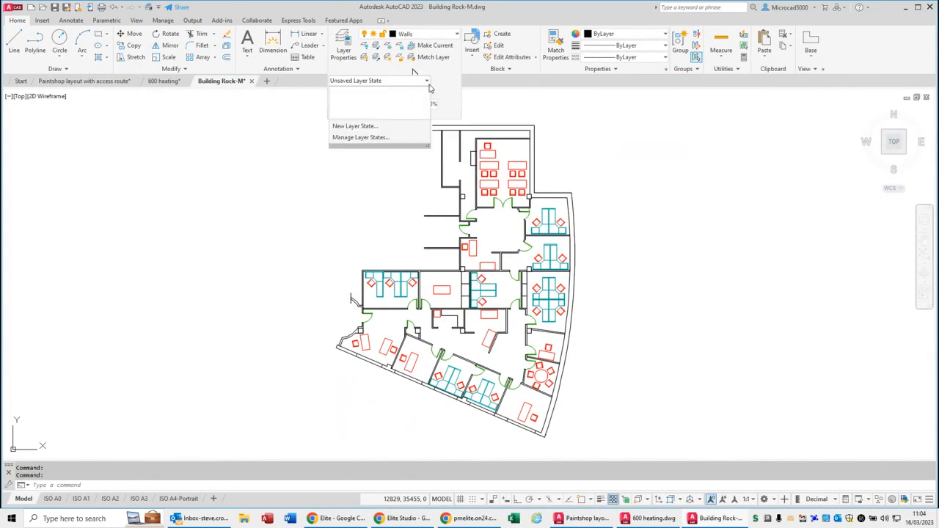
pyautogui.click(355, 126)
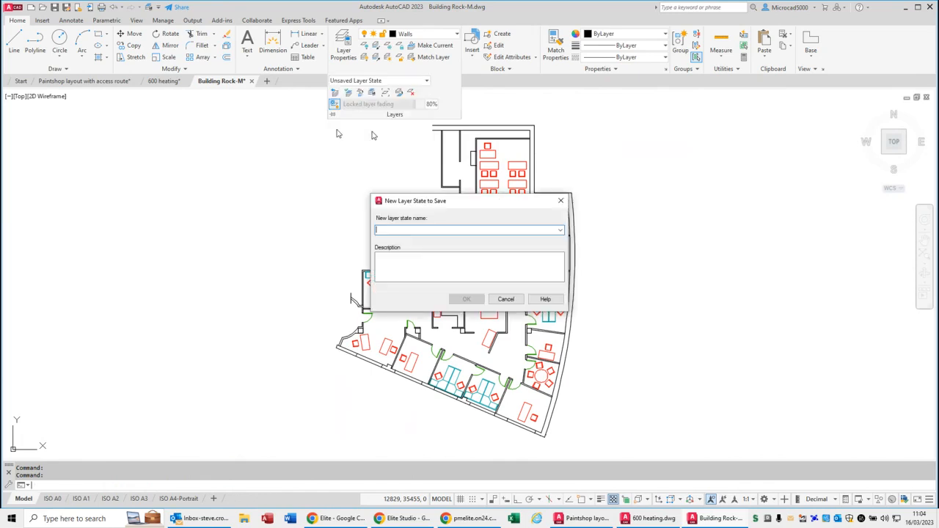
pyautogui.write('As received')
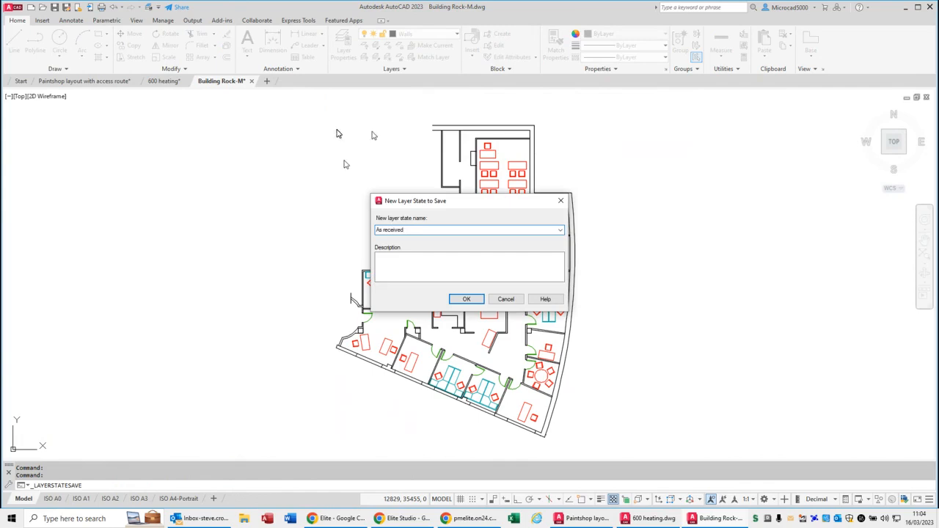
pyautogui.click(467, 299)
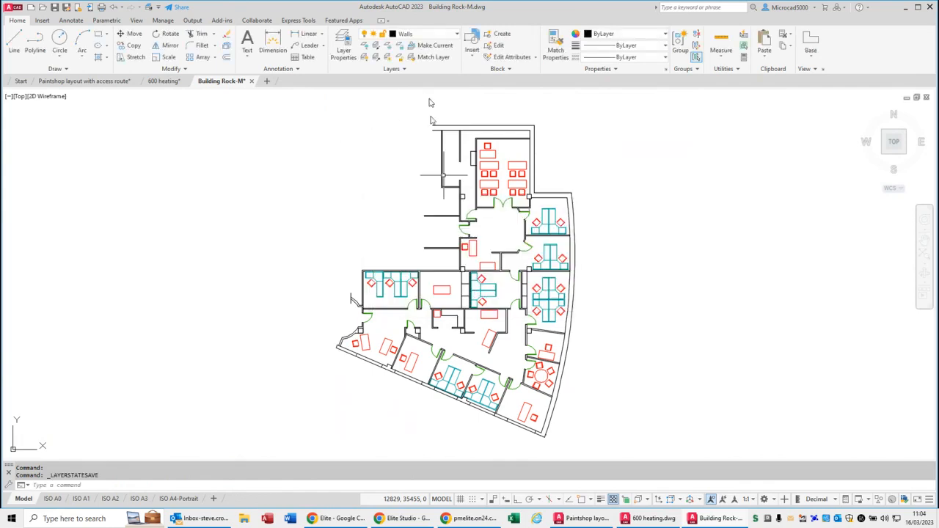
# - Check the saved As received layer state in the Layer States Manager and close the manager
pyautogui.click(415, 70)
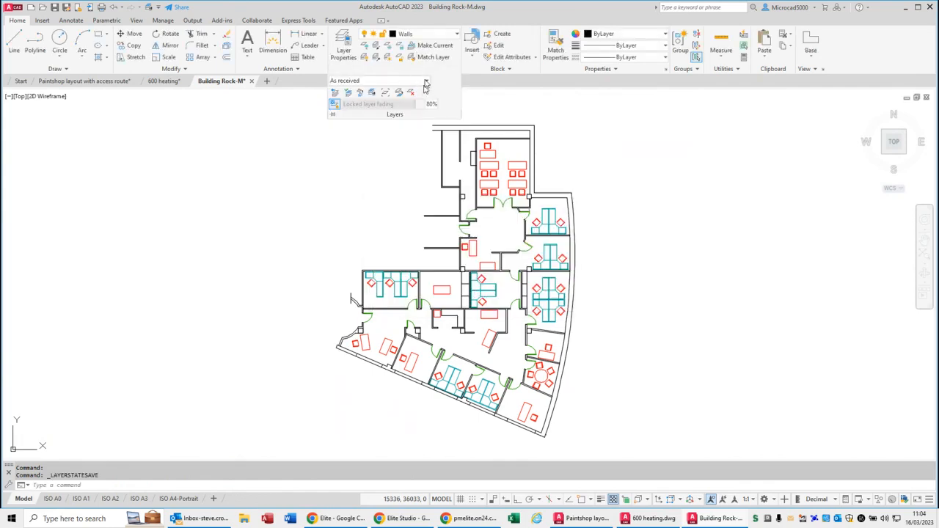
pyautogui.click(428, 82)
pyautogui.click(375, 141)
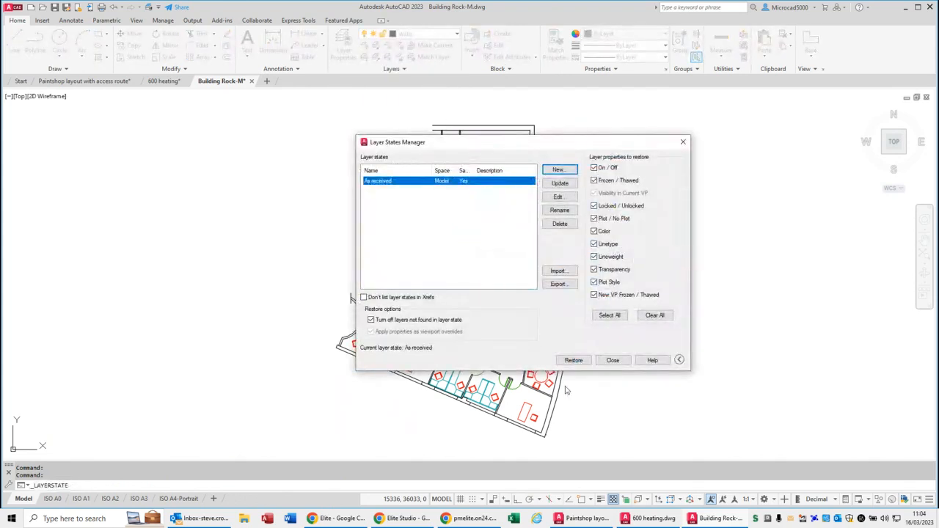
pyautogui.click(613, 360)
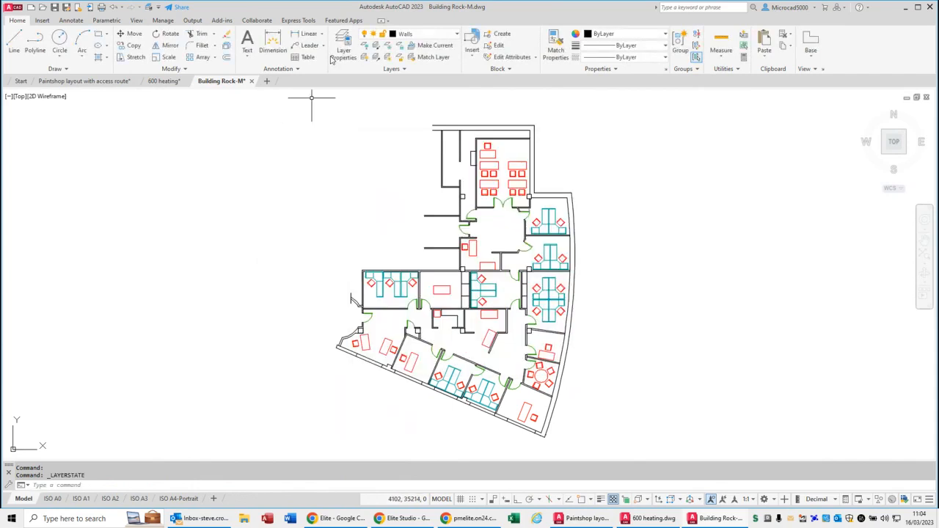
# - Select every layer in the Layer Properties Manager and set their color to magenta
pyautogui.click(342, 51)
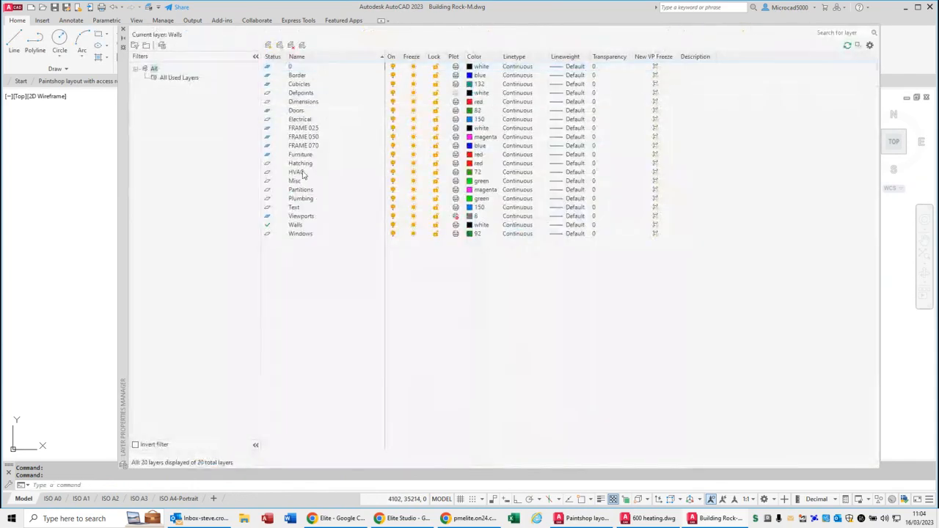
pyautogui.rightClick(304, 174)
pyautogui.click(341, 338)
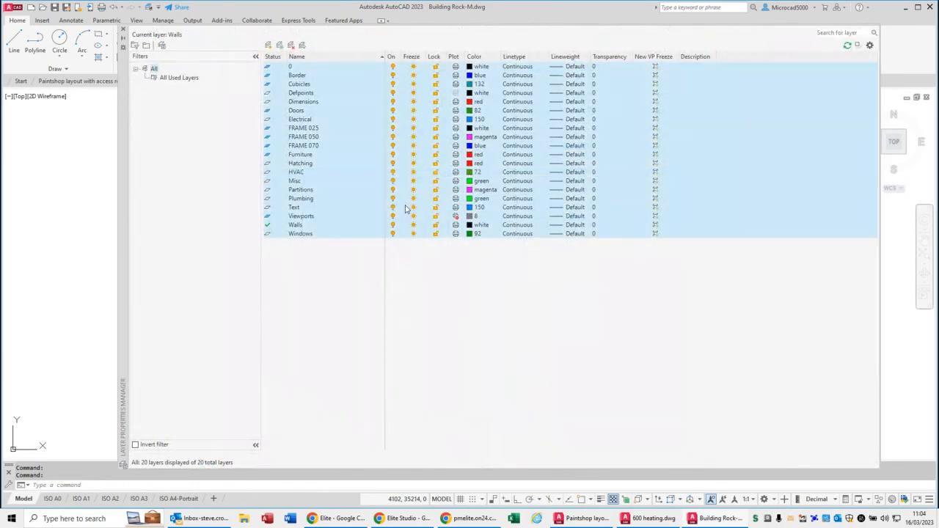
pyautogui.click(472, 156)
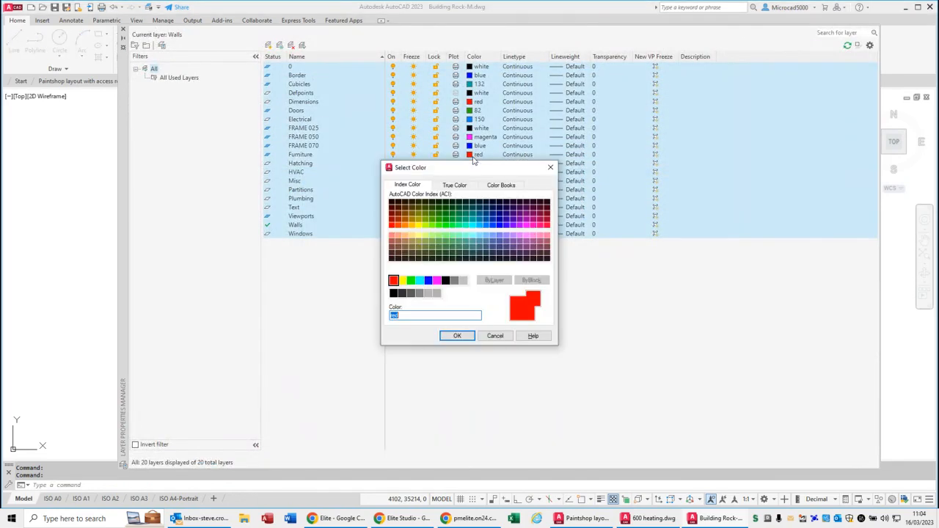
pyautogui.click(438, 281)
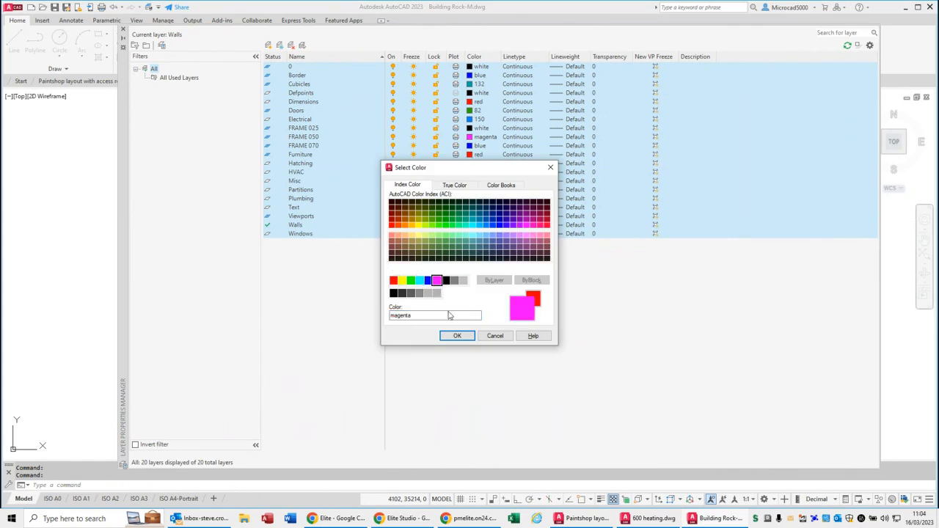
pyautogui.click(458, 335)
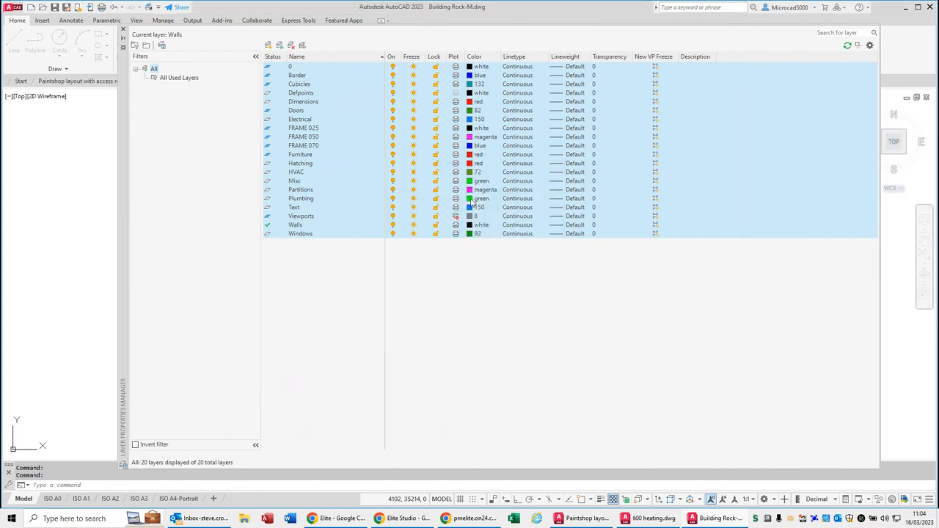
# - Assign the HIDDEN linetype to all the selected layers
pyautogui.rightClick(518, 156)
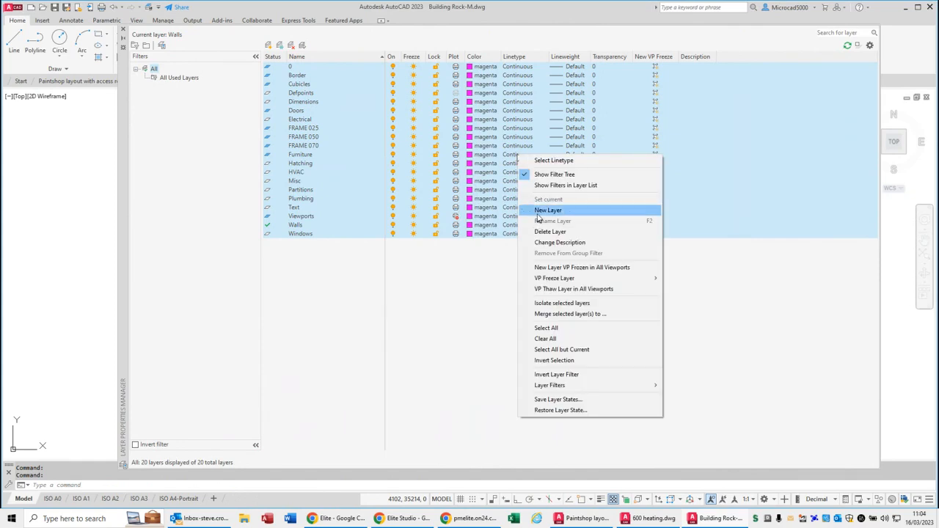
pyautogui.click(505, 123)
pyautogui.click(507, 122)
pyautogui.click(487, 241)
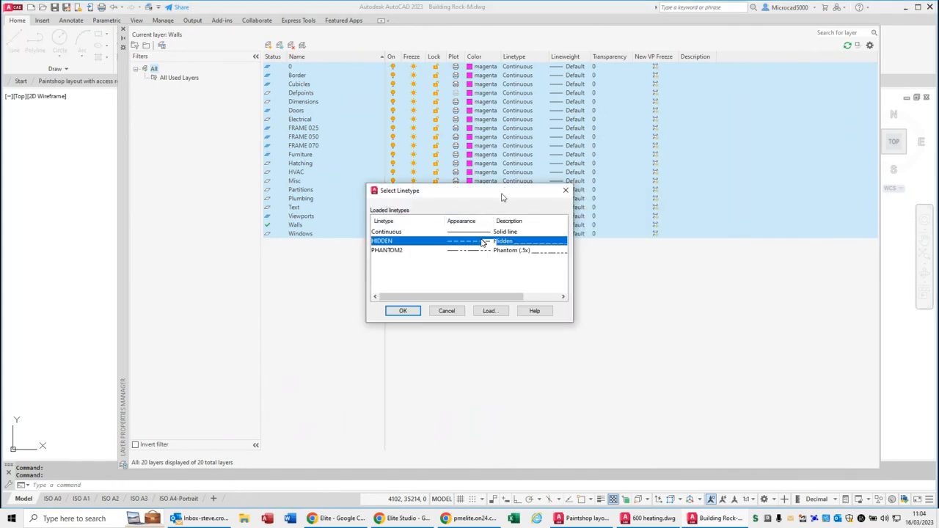
pyautogui.click(402, 312)
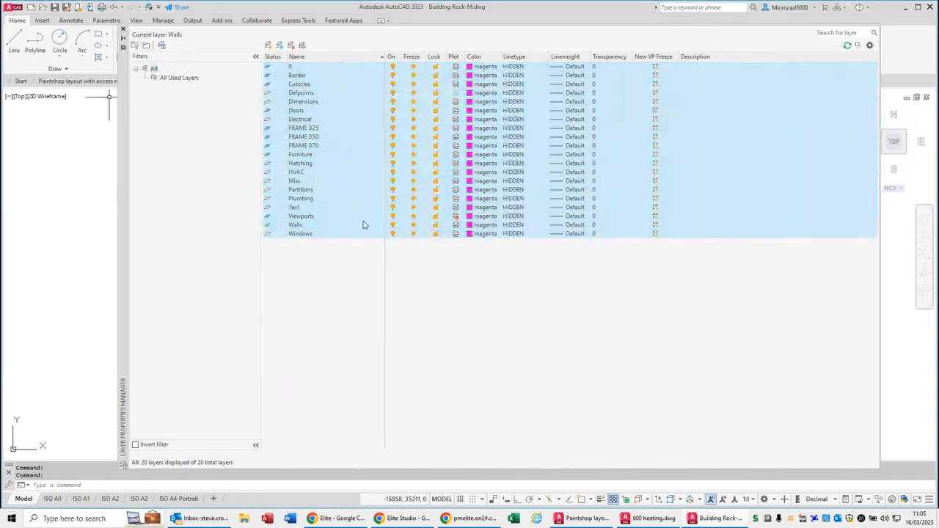
# - Close the Layer Properties Manager and set the global linetype scale (LTSCALE) to 2000
pyautogui.click(123, 31)
pyautogui.write('LTSCALE')
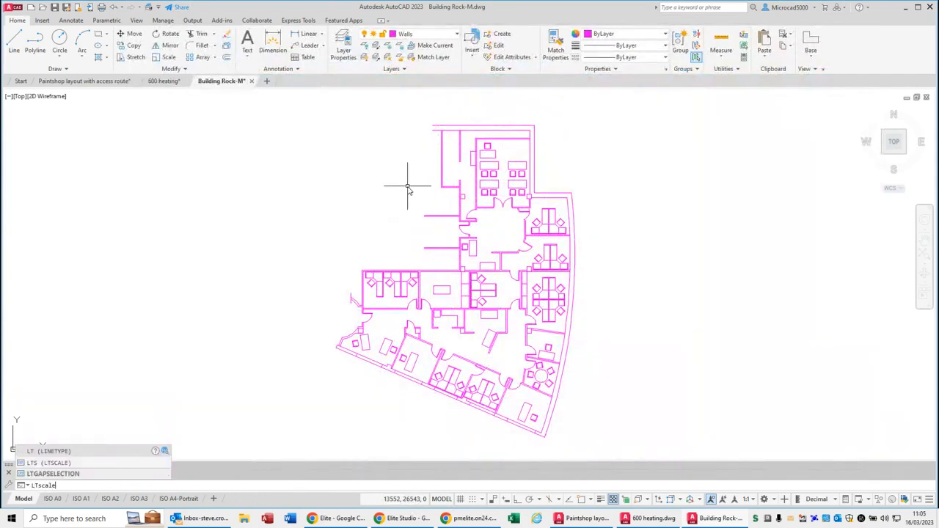
pyautogui.press('Return')
pyautogui.write('2000')
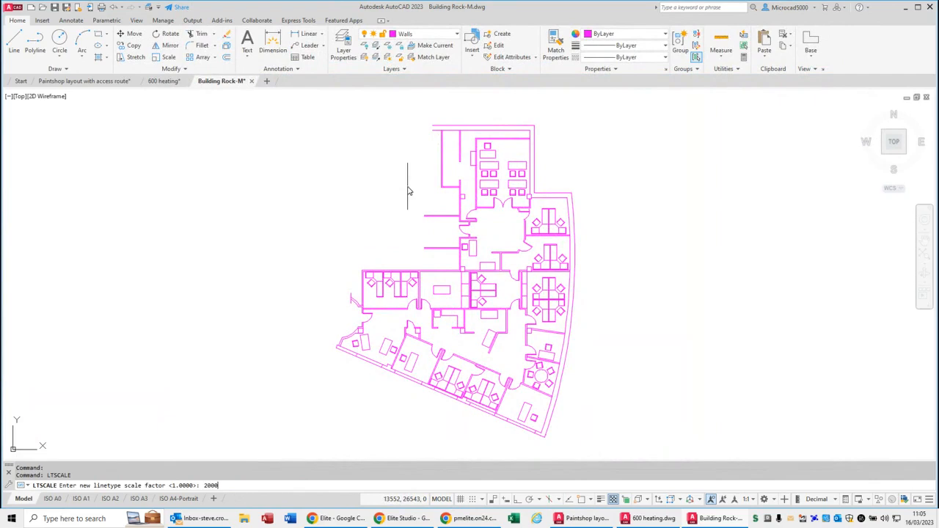
pyautogui.press('Return')
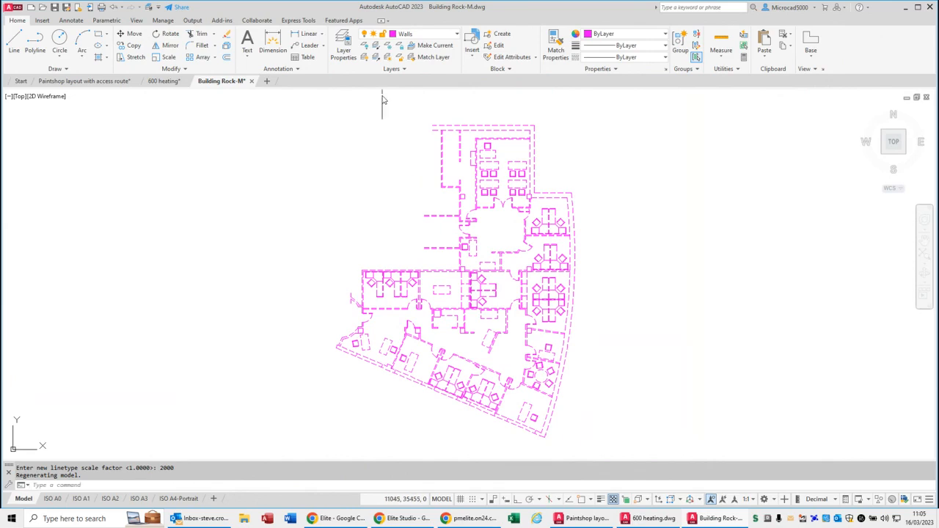
# - Restore the As received layer state in the Building Rock-M drawing
pyautogui.click(394, 69)
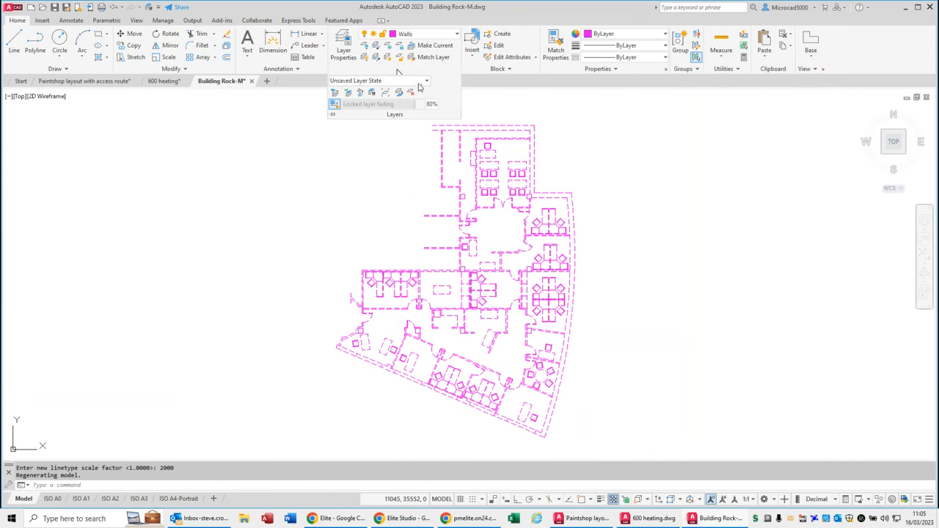
pyautogui.click(424, 81)
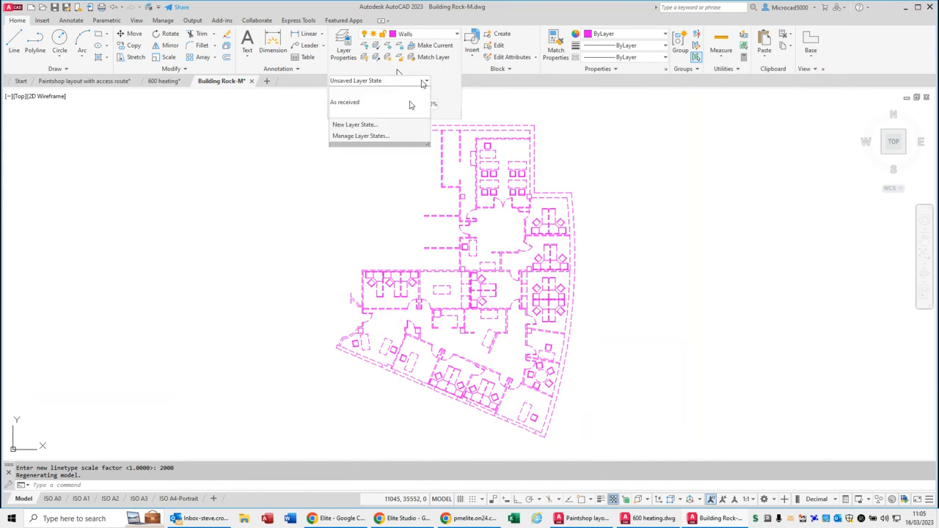
pyautogui.click(346, 102)
pyautogui.click(271, 217)
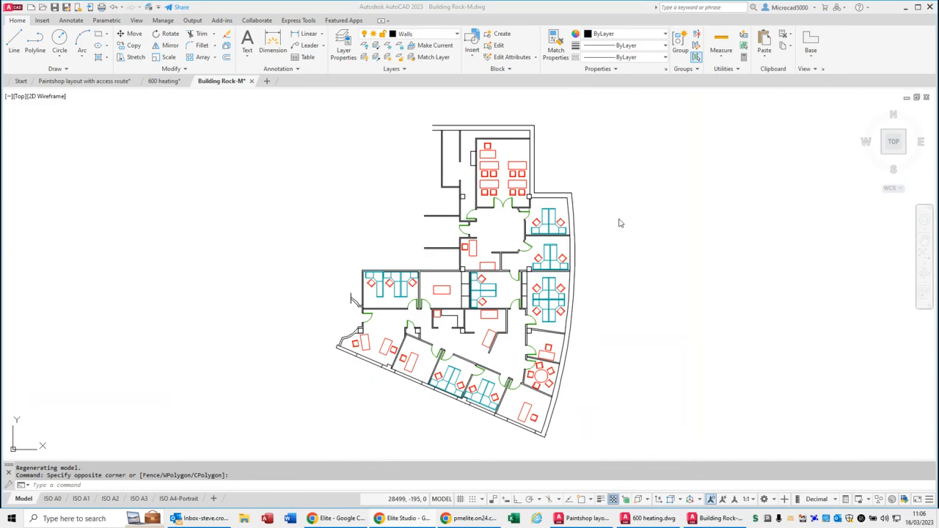
pyautogui.click(466, 519)
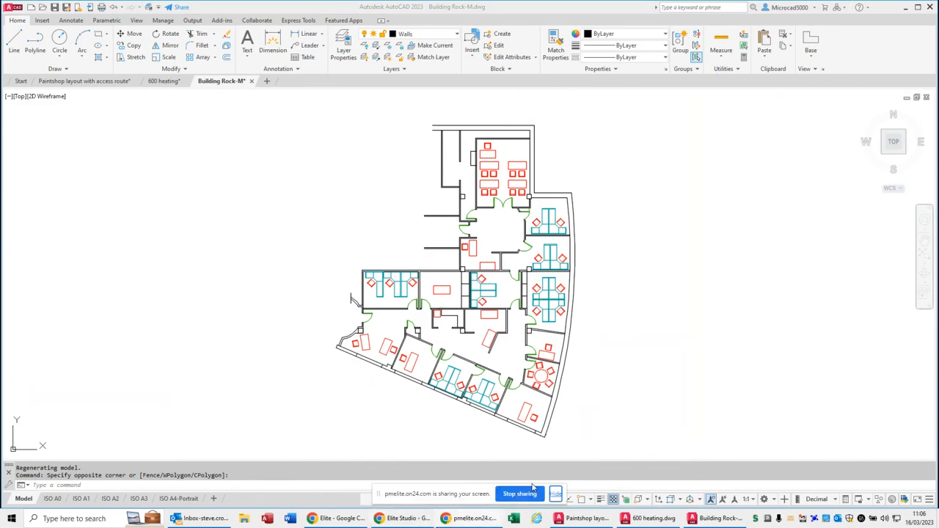